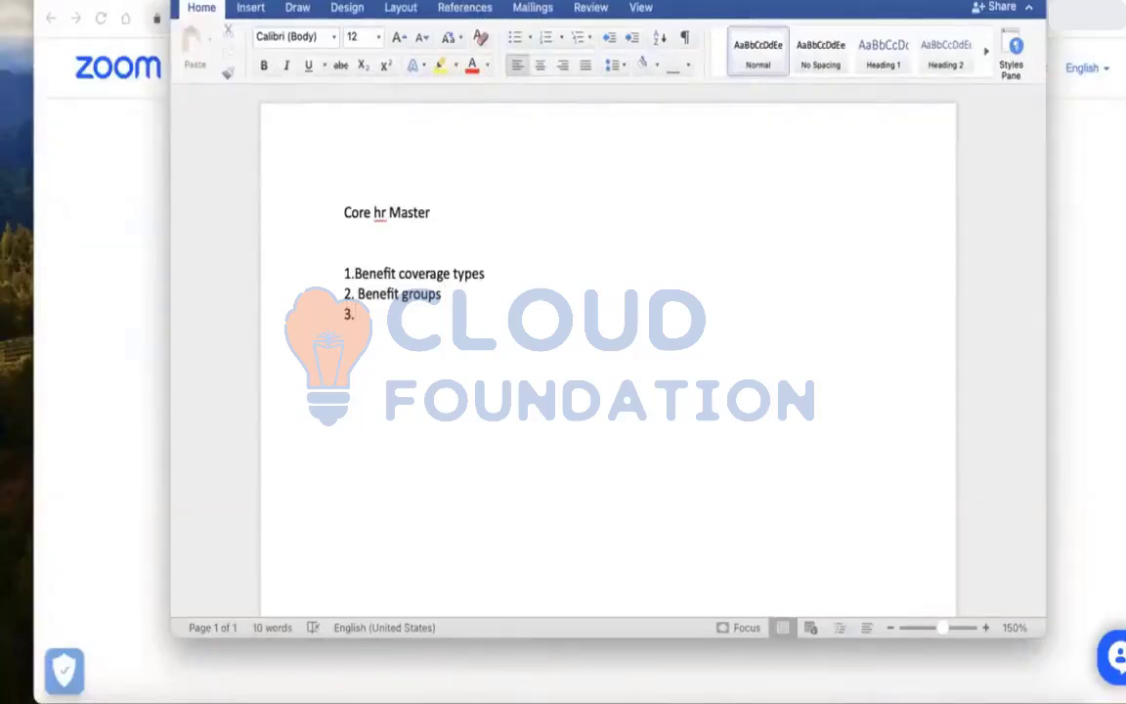
# Complete list item 3 as "Employee benefit eligibility rules" and start a new line
pyautogui.write('B')
pyautogui.press('BackSpace')
pyautogui.write('Employee be')
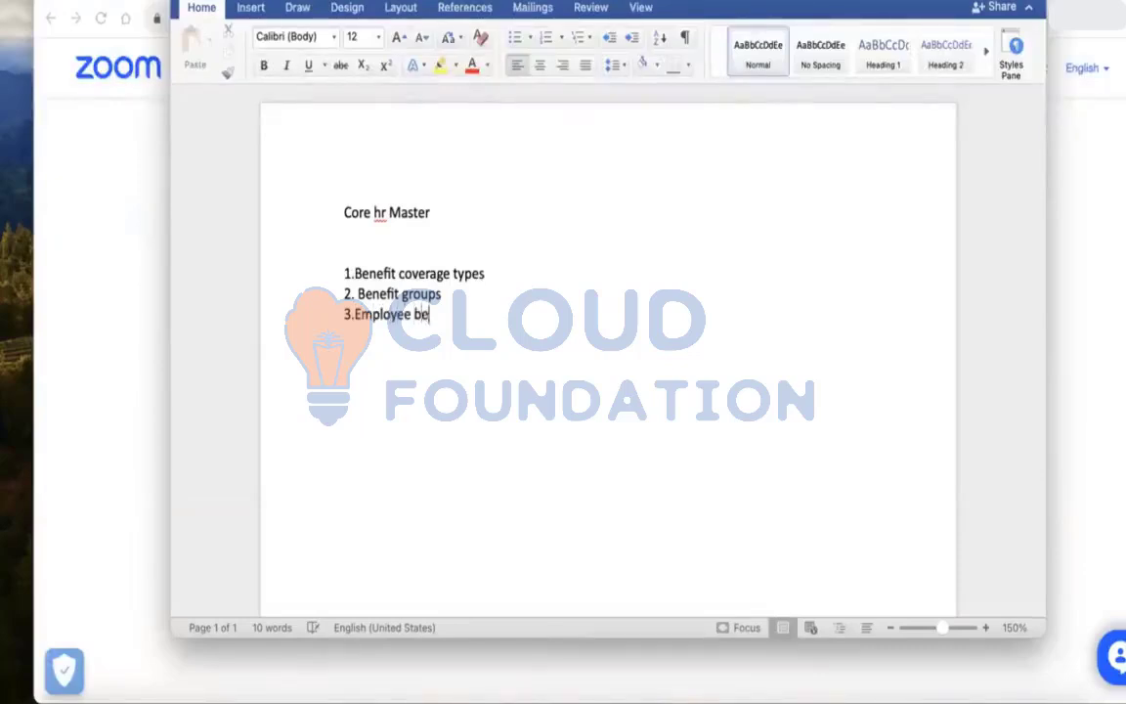
pyautogui.write('nefit eligibili')
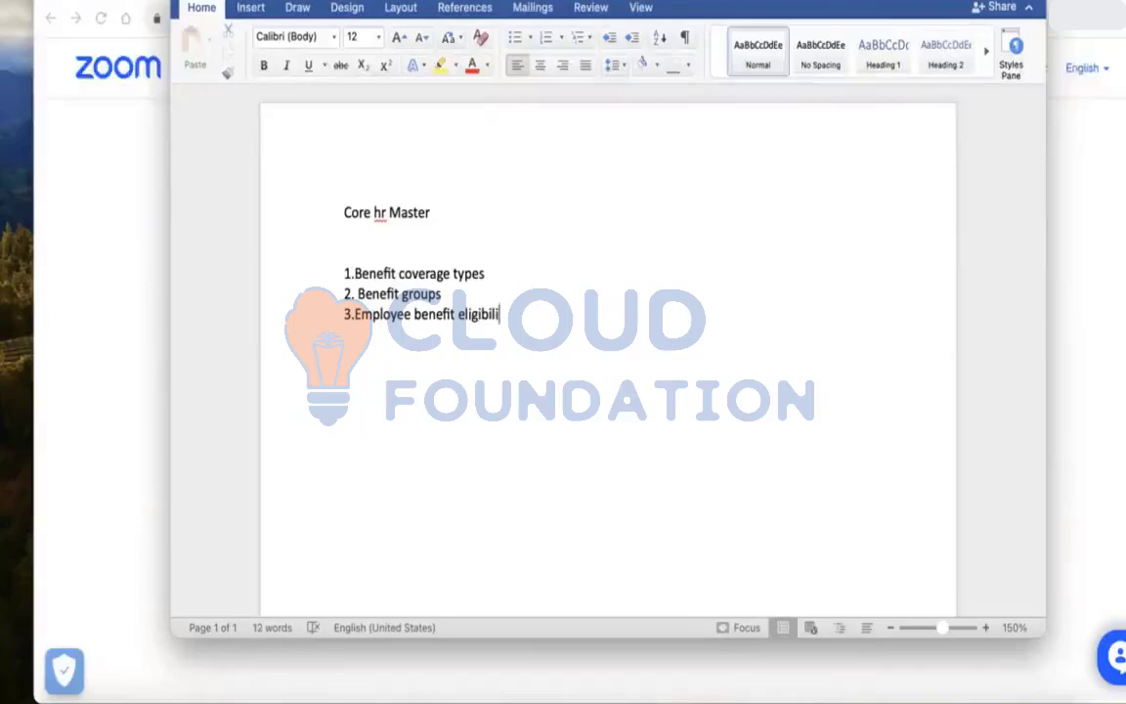
pyautogui.write('ty rules')
pyautogui.press('Return')
# Add list items "4. Dependent eligibility rules" and "5.Benefit providers" on separate lines
pyautogui.write('4. D')
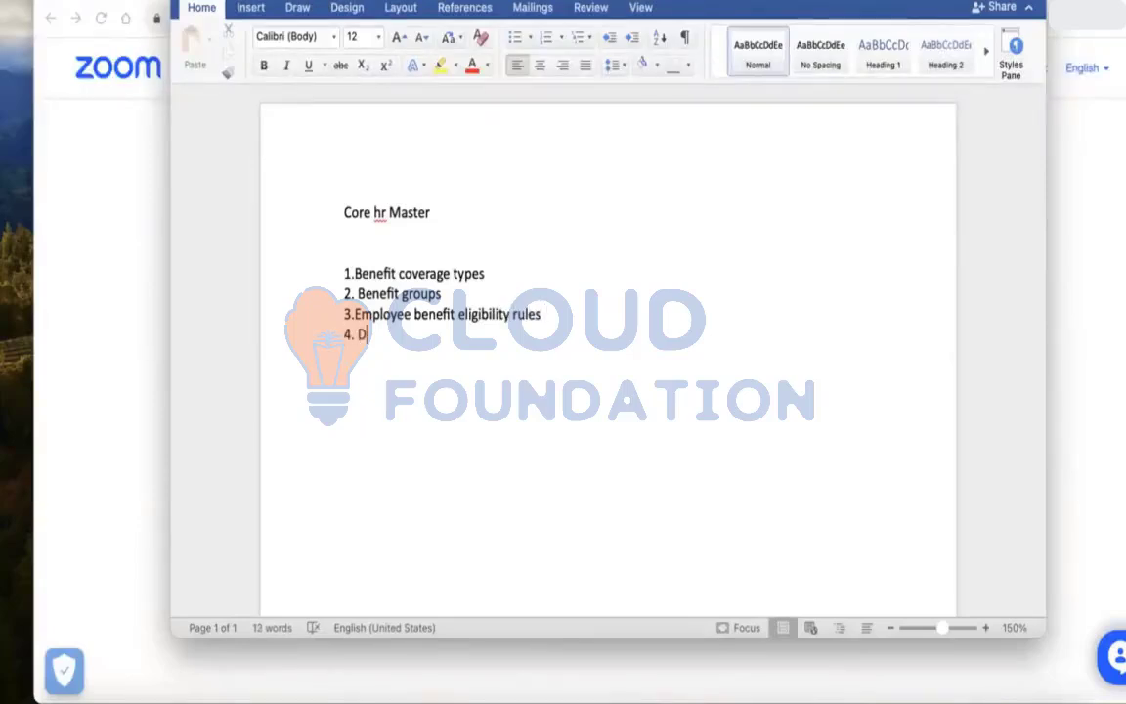
pyautogui.write('ependen')
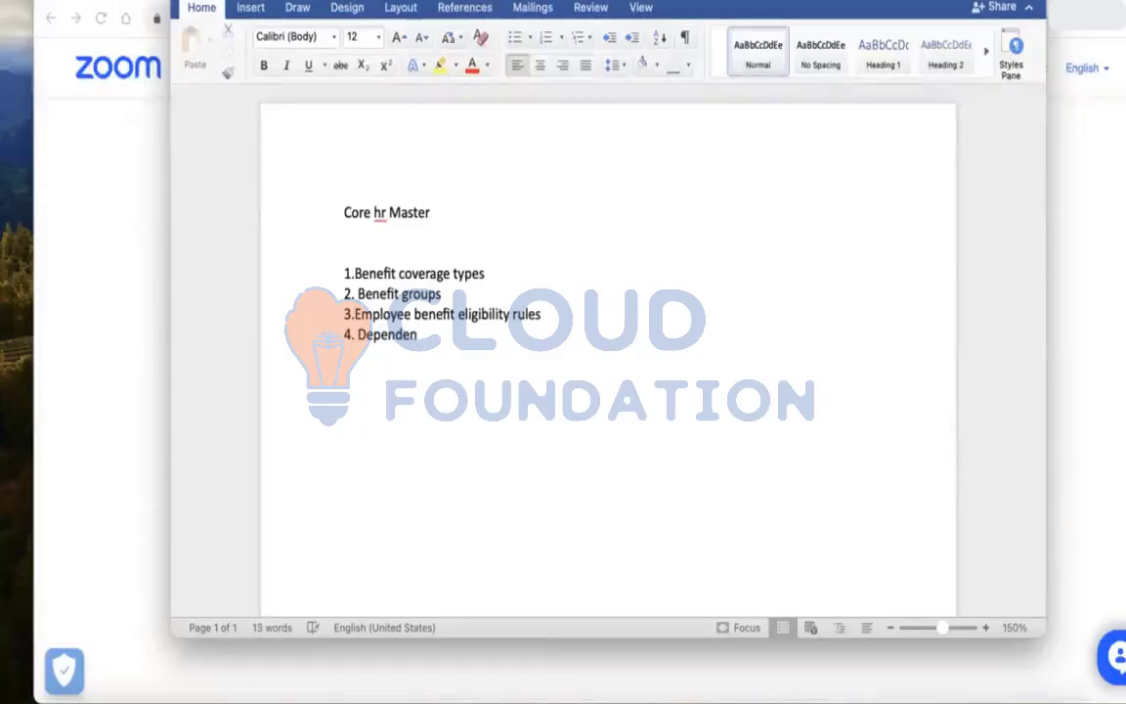
pyautogui.write('t eligibilityr')
pyautogui.press('BackSpace')
pyautogui.write('rules ')
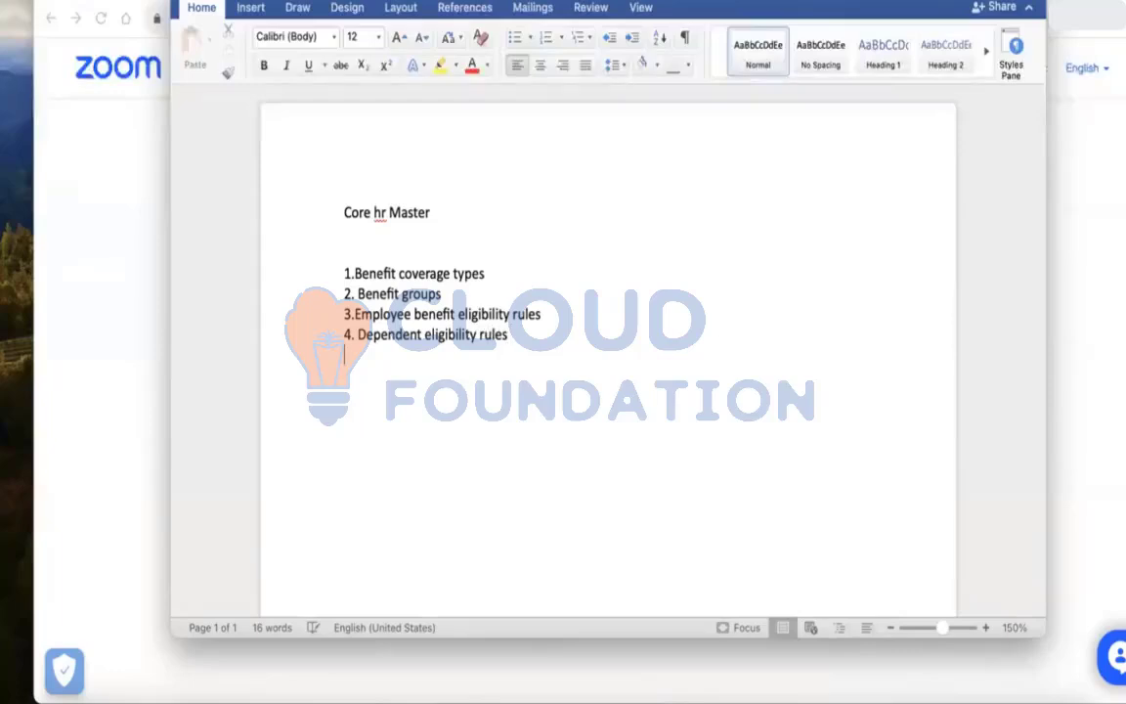
pyautogui.write('5.')
pyautogui.write('Be')
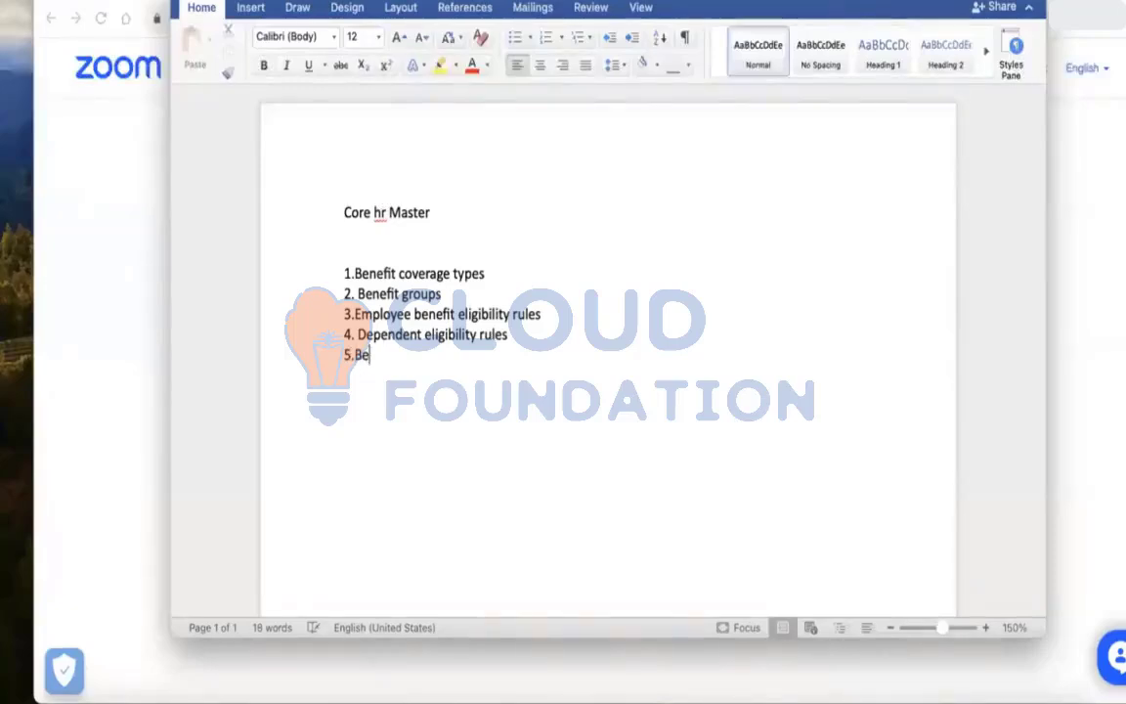
pyautogui.write('nefit providers')
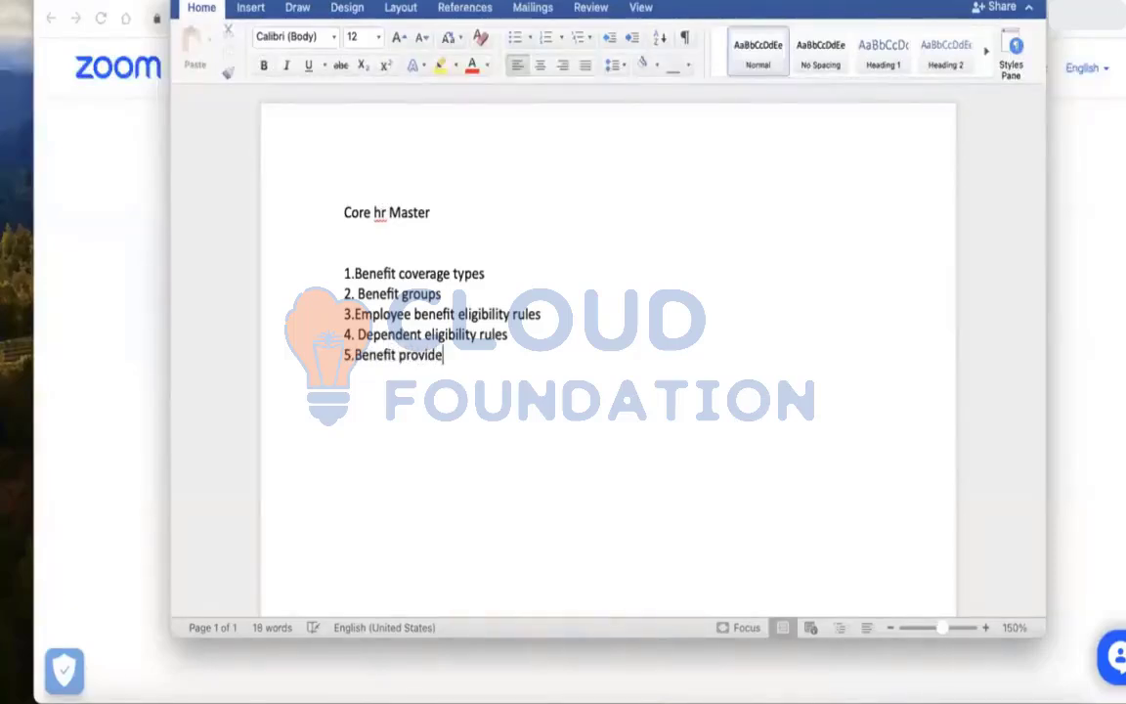
pyautogui.press('Return')
# Add list items "6.Electrinoc signatures" and "7.Spouse surcharge" on separate lines
pyautogui.write('6.Electri')
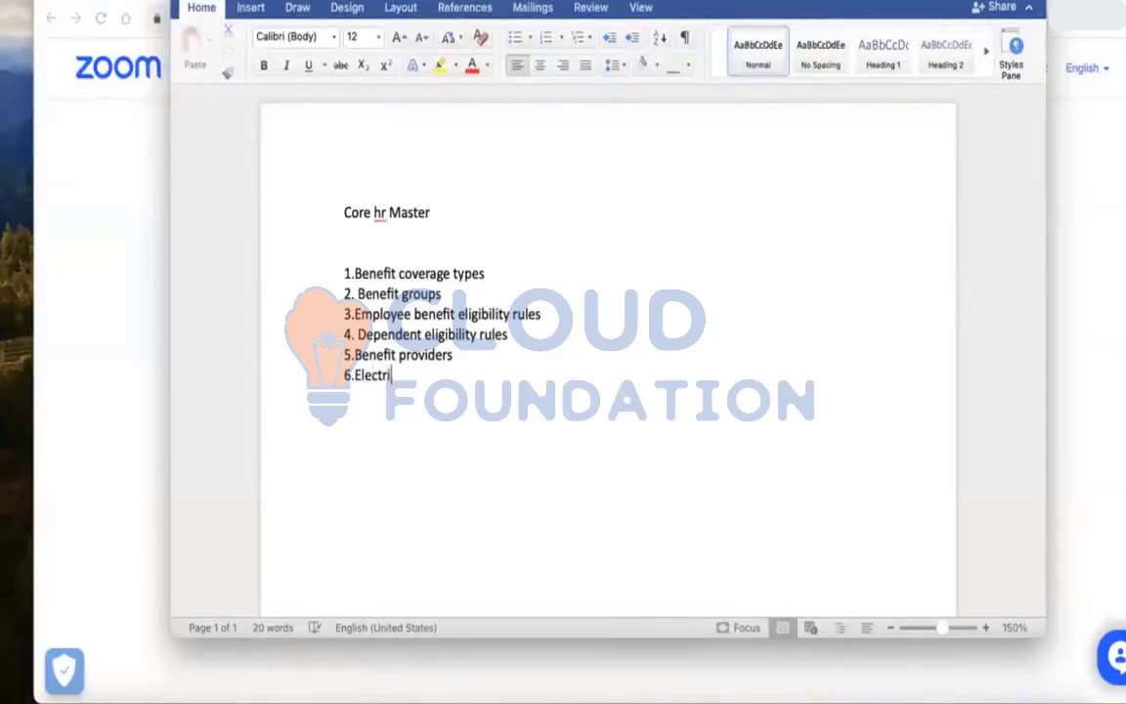
pyautogui.write('noc signatures ')
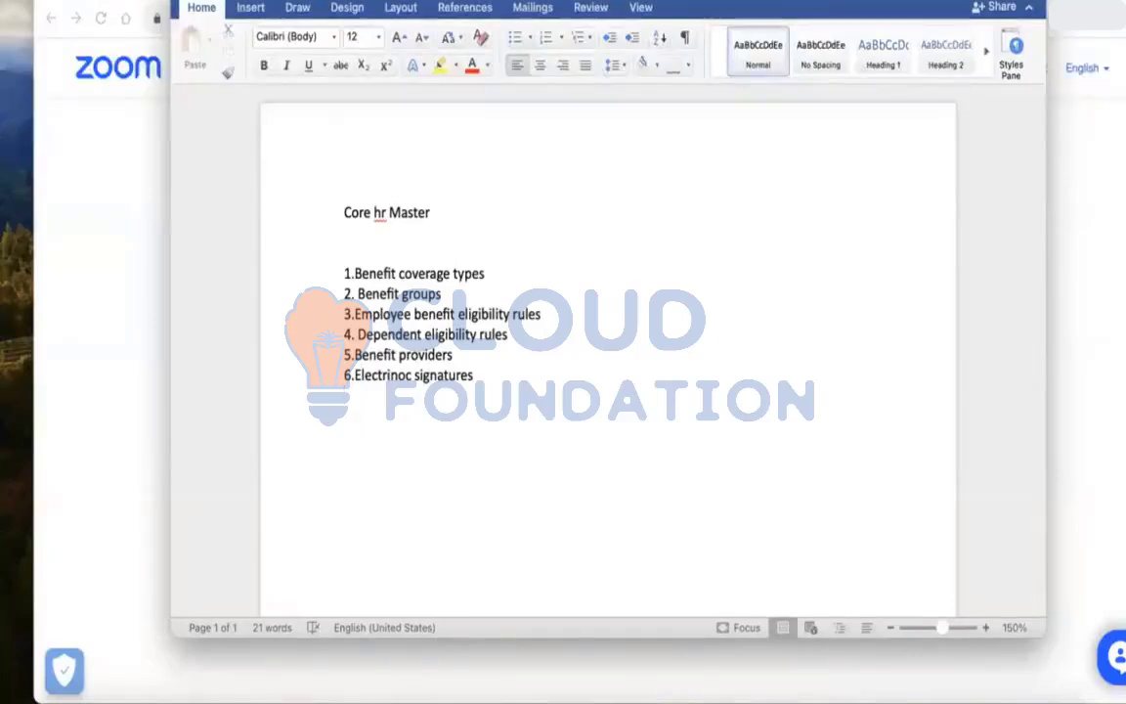
pyautogui.write('7.')
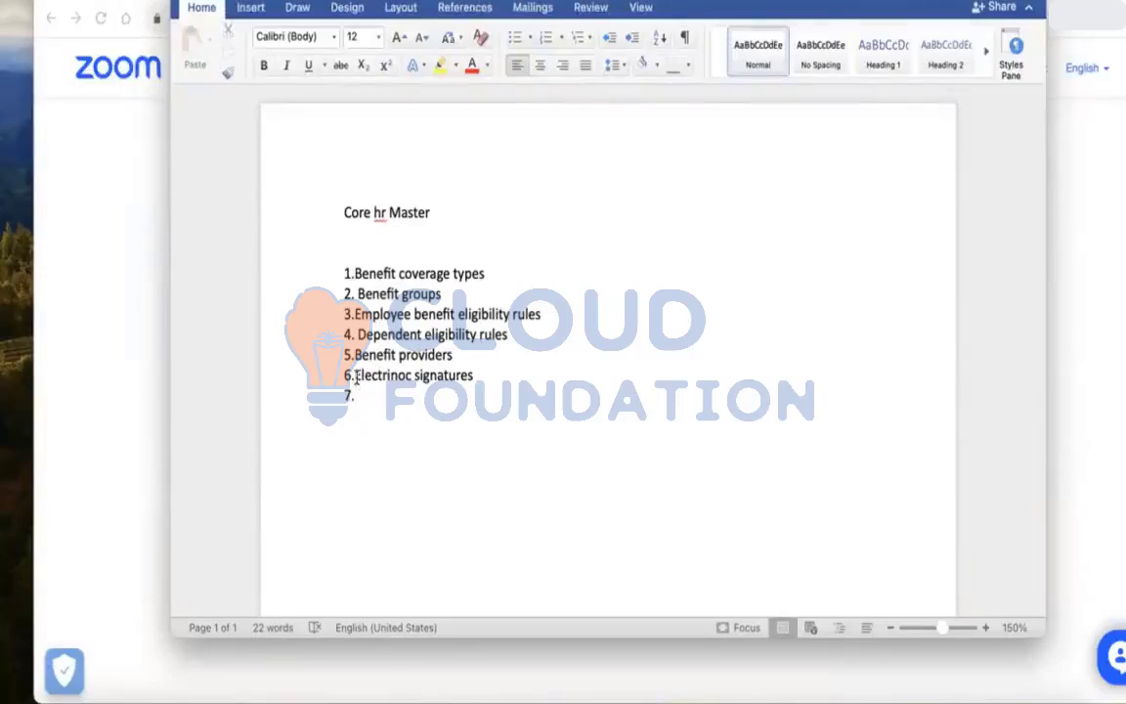
pyautogui.write('Spouse s')
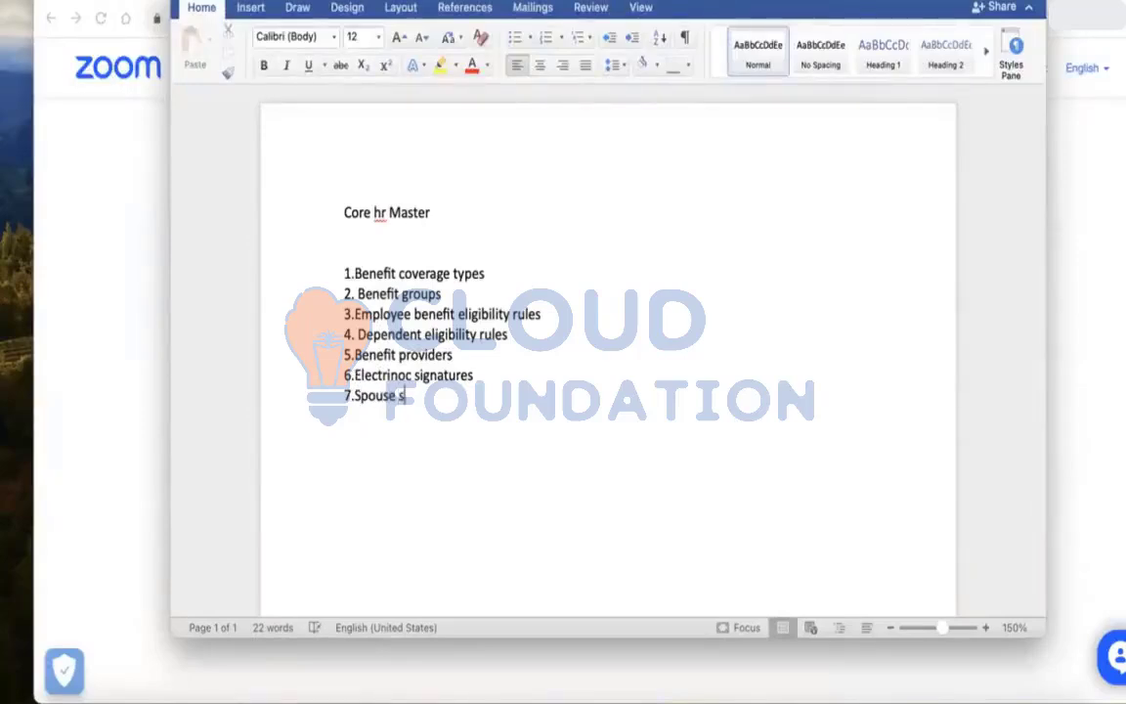
pyautogui.write('urcharge')
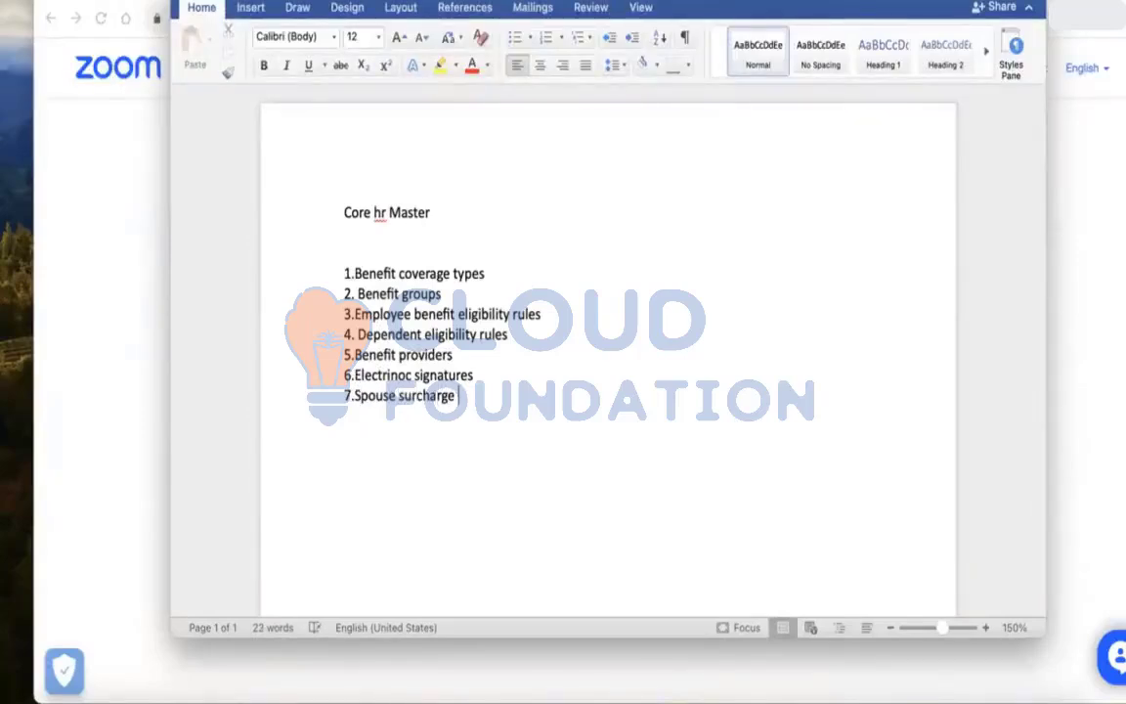
pyautogui.press('Return')
# Add list items "8.Health care rates" and "9.Insurance coverage levels" on separate lines
pyautogui.write('8.Hea')
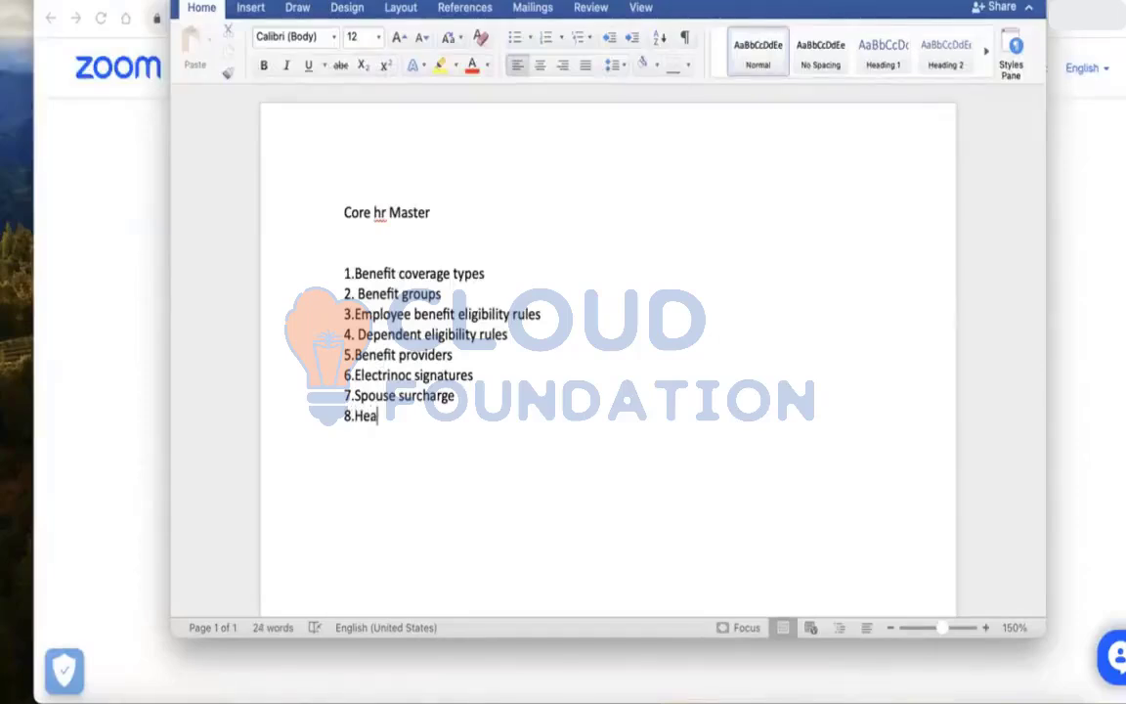
pyautogui.write('lth care rates')
pyautogui.press('Return')
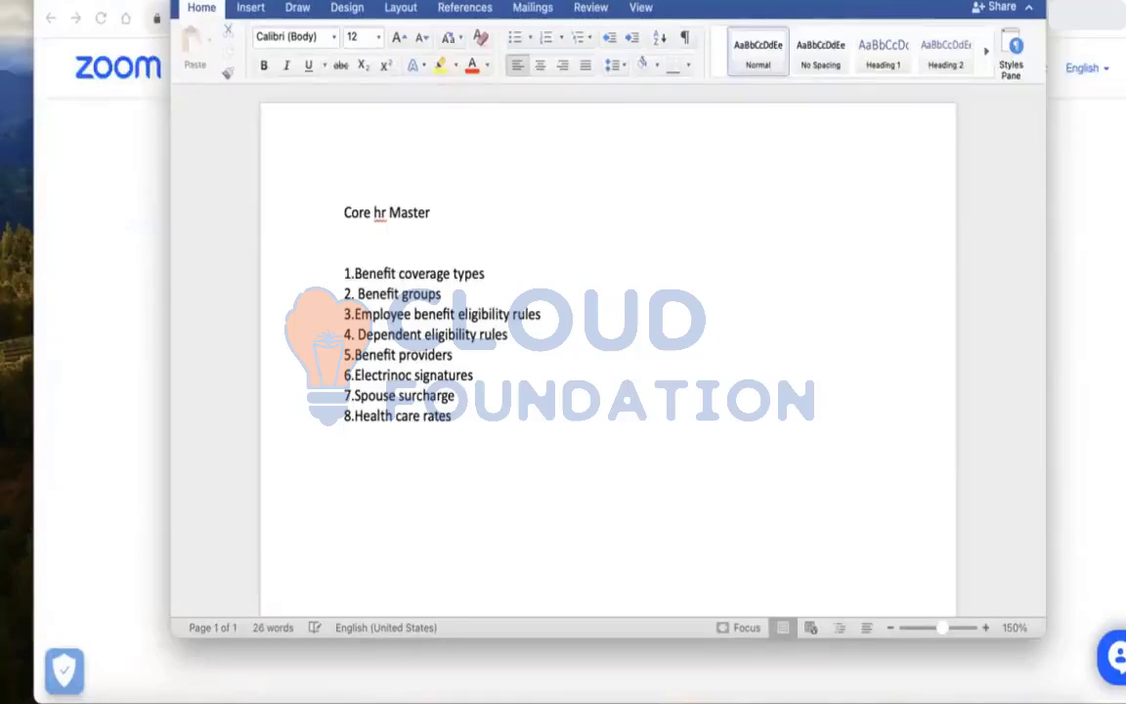
pyautogui.write('9.')
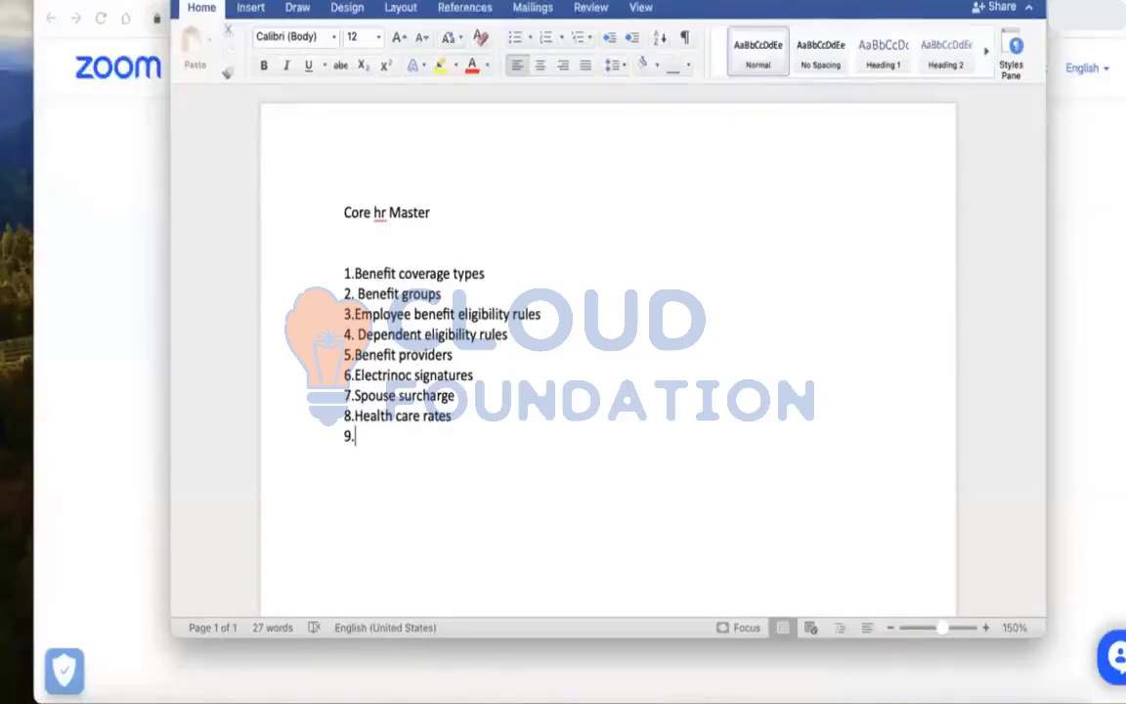
pyautogui.write('Insuranc')
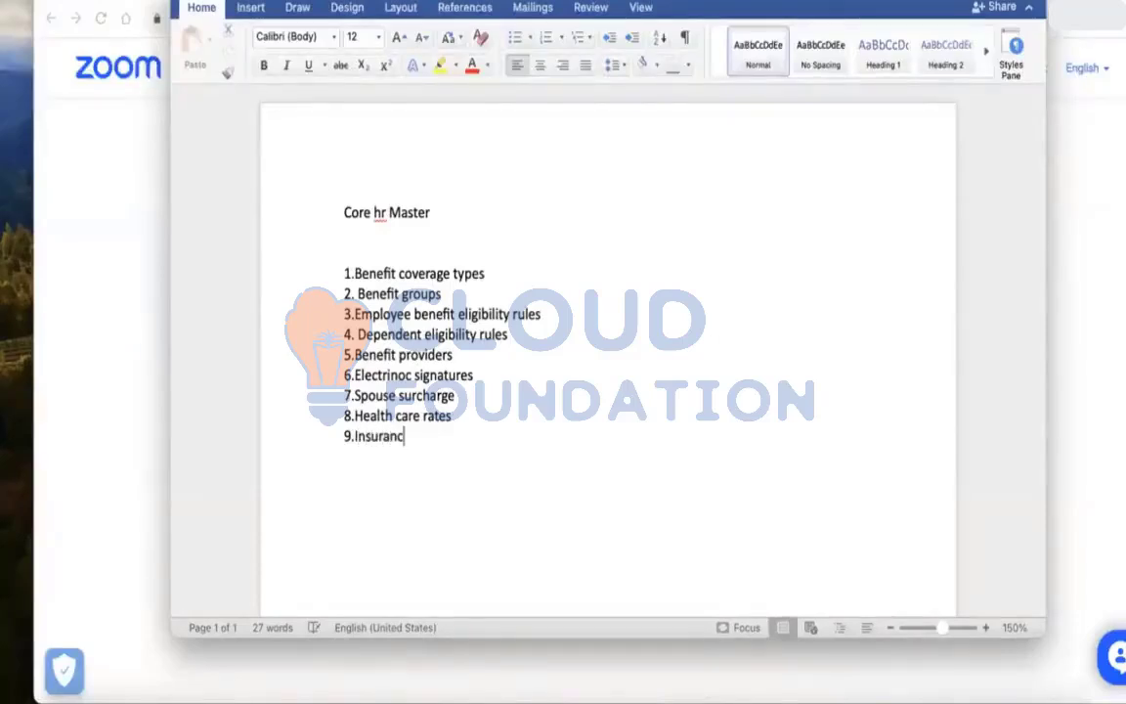
pyautogui.write('e coverage l')
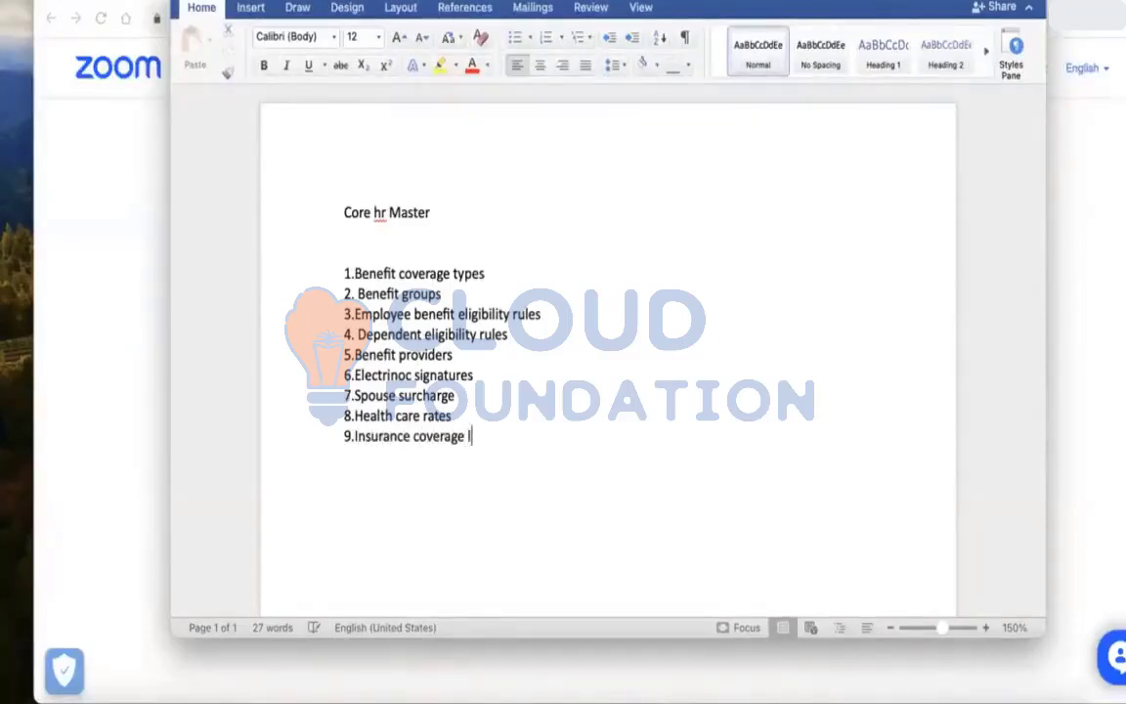
pyautogui.write('evels')
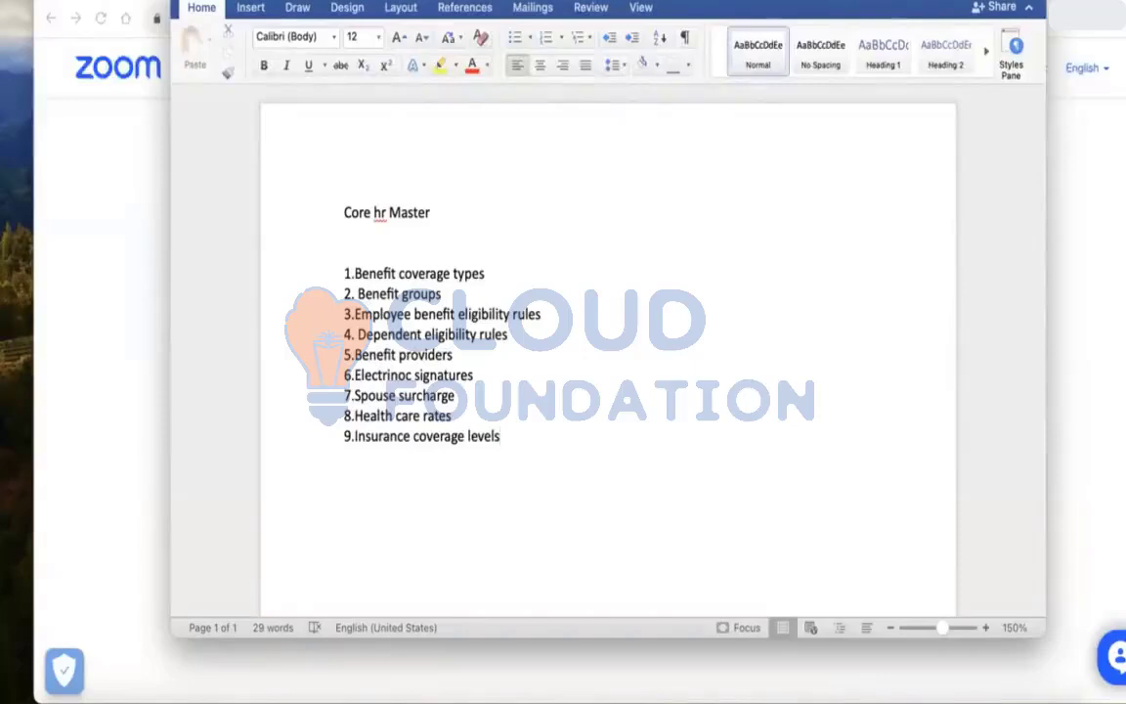
pyautogui.press('Return')
# Add list items "10.Insurance coverage" and "11. Insurance rates" on separate lines
pyautogui.write('10.Insuranc')
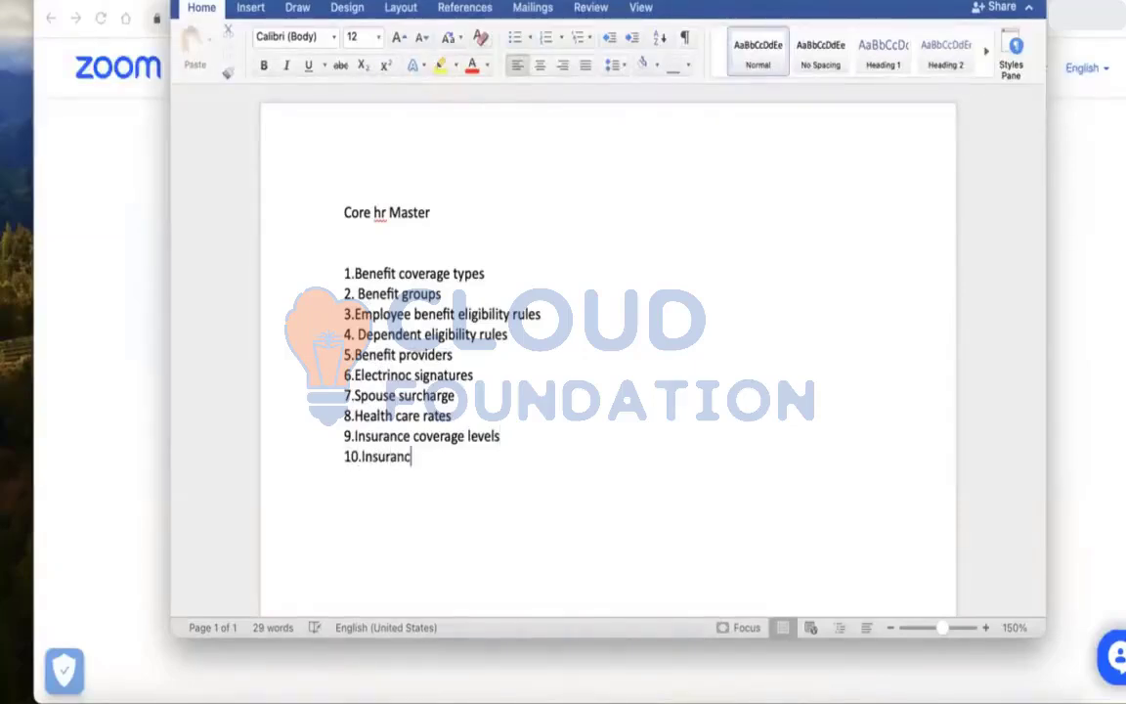
pyautogui.write('e coverage')
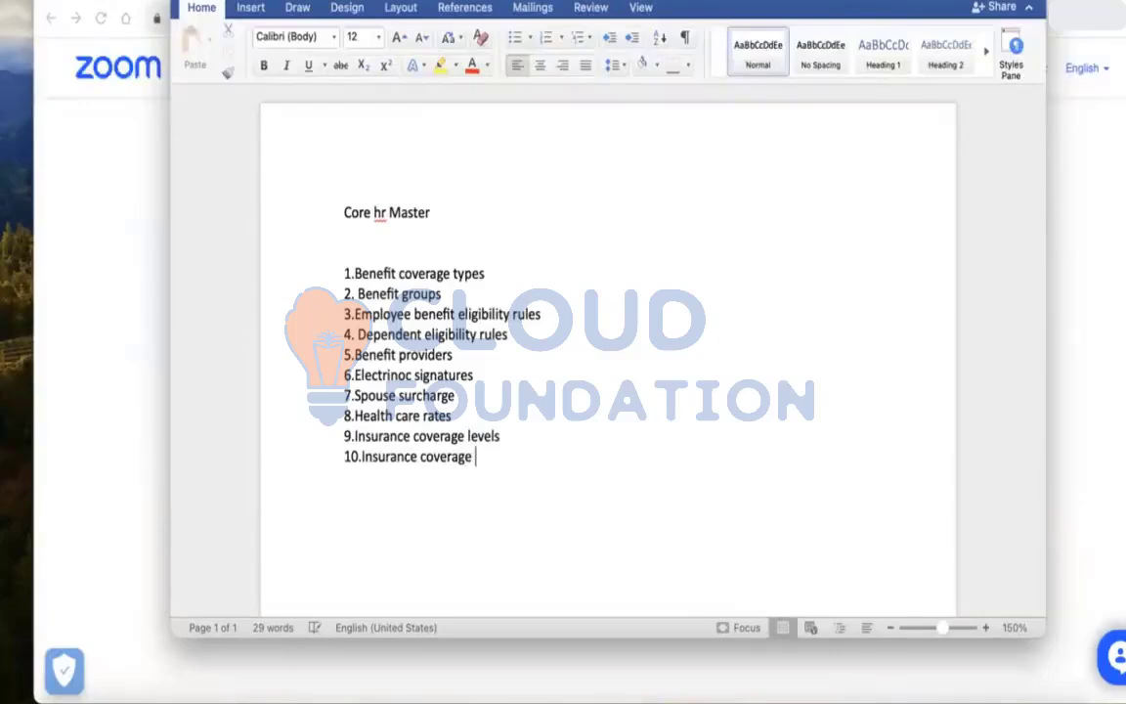
pyautogui.press('Return')
pyautogui.write('11')
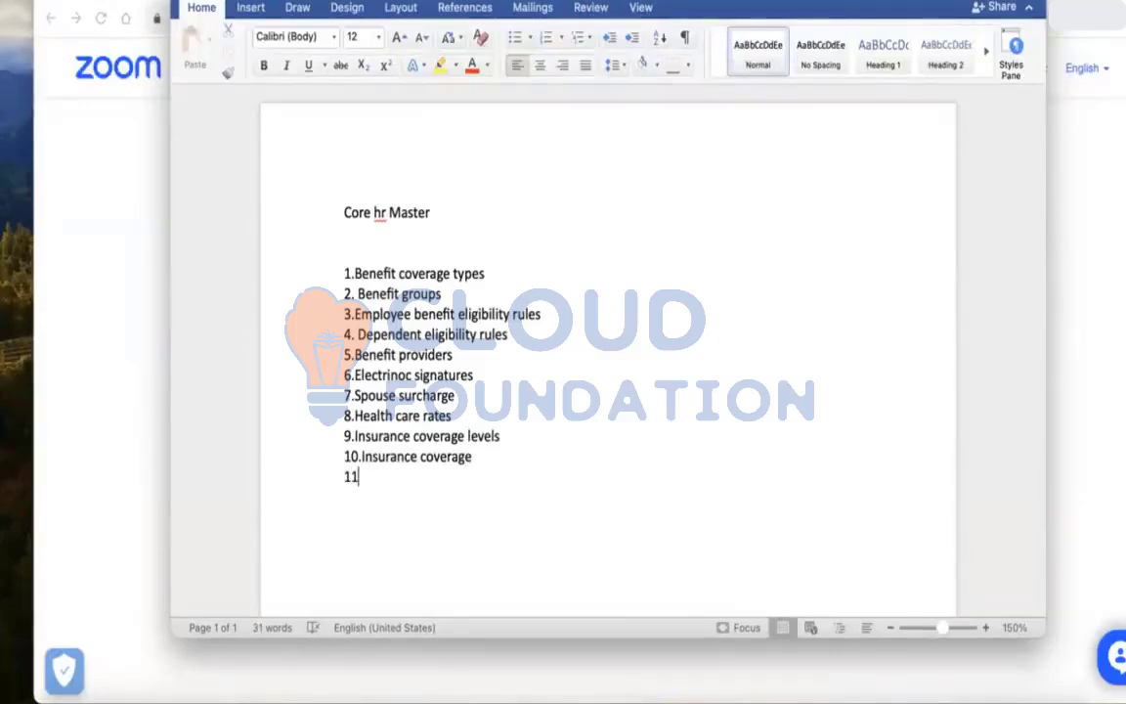
pyautogui.write('. ')
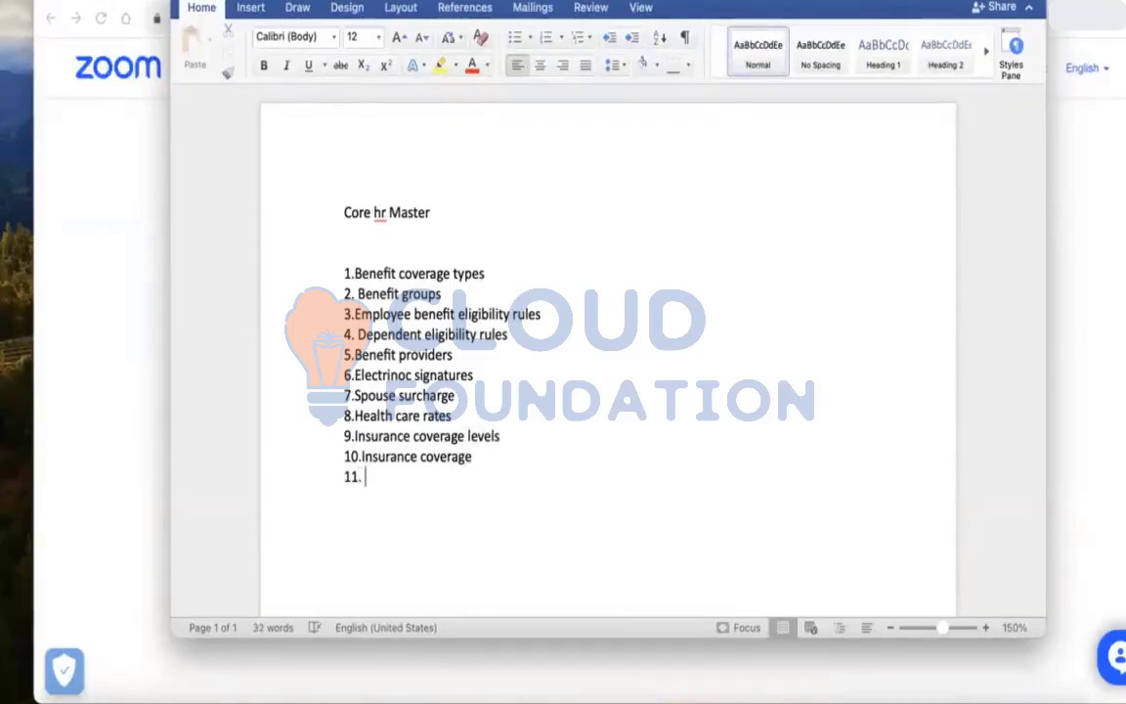
pyautogui.write('Insurance rates')
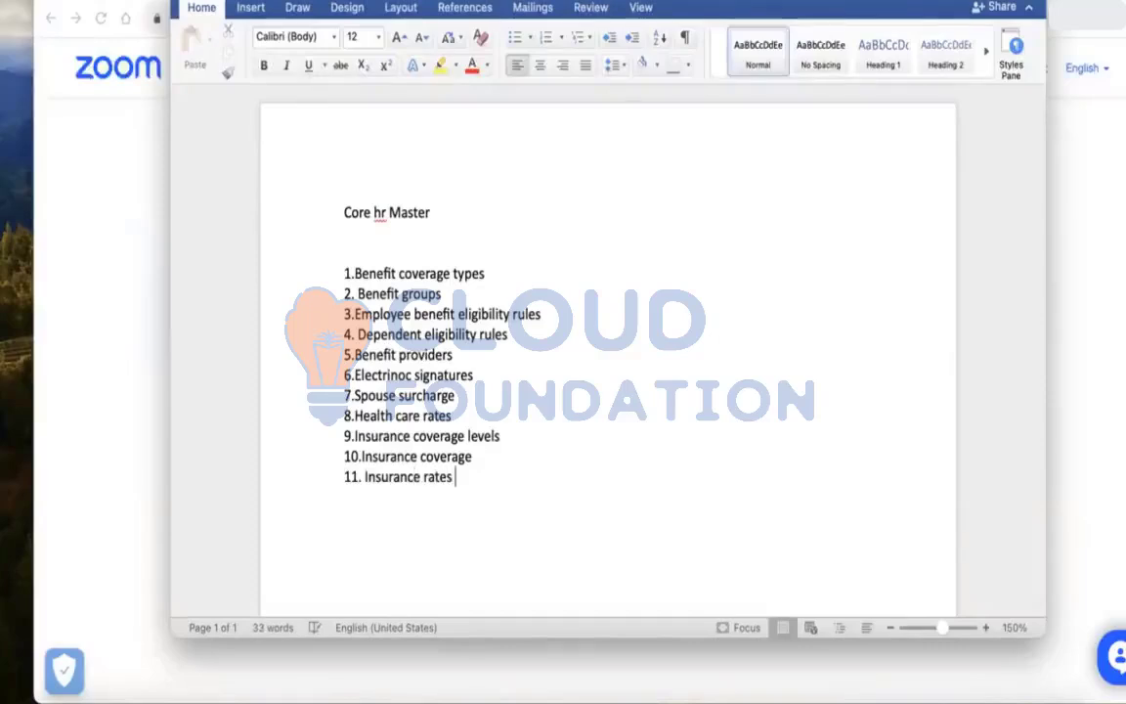
pyautogui.press('Return')
# Add list item "12.Insurance plans" and start a new line
pyautogui.write('12.')
pyautogui.write('Insuranc')
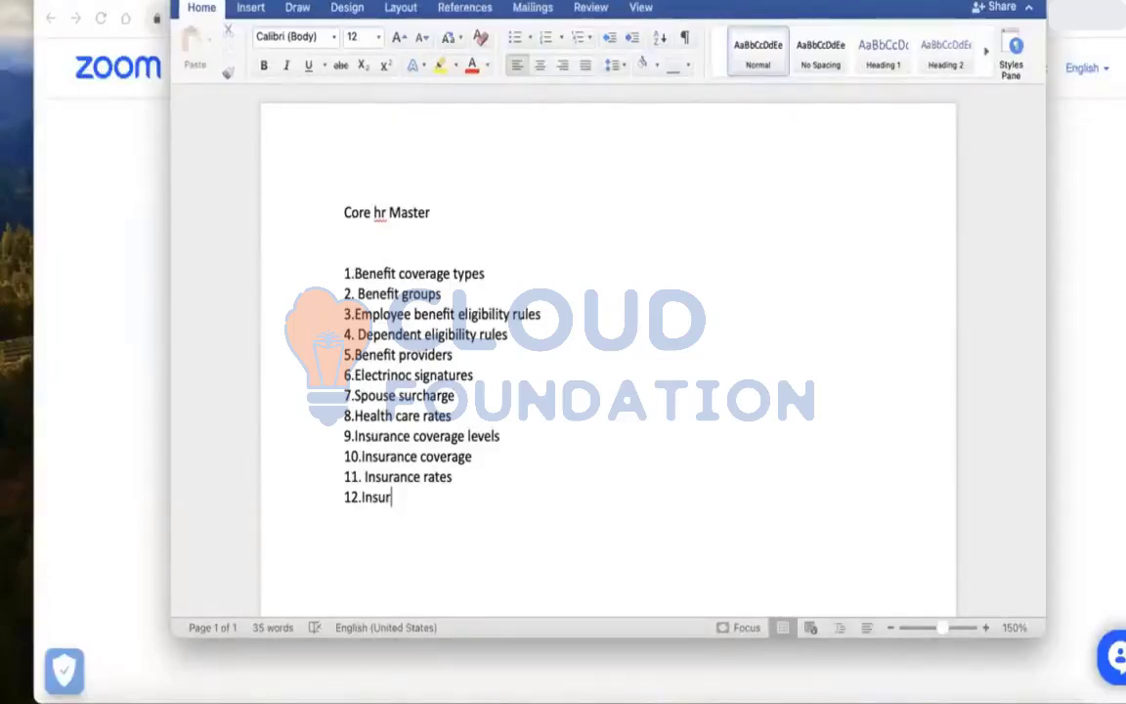
pyautogui.write('e plans')
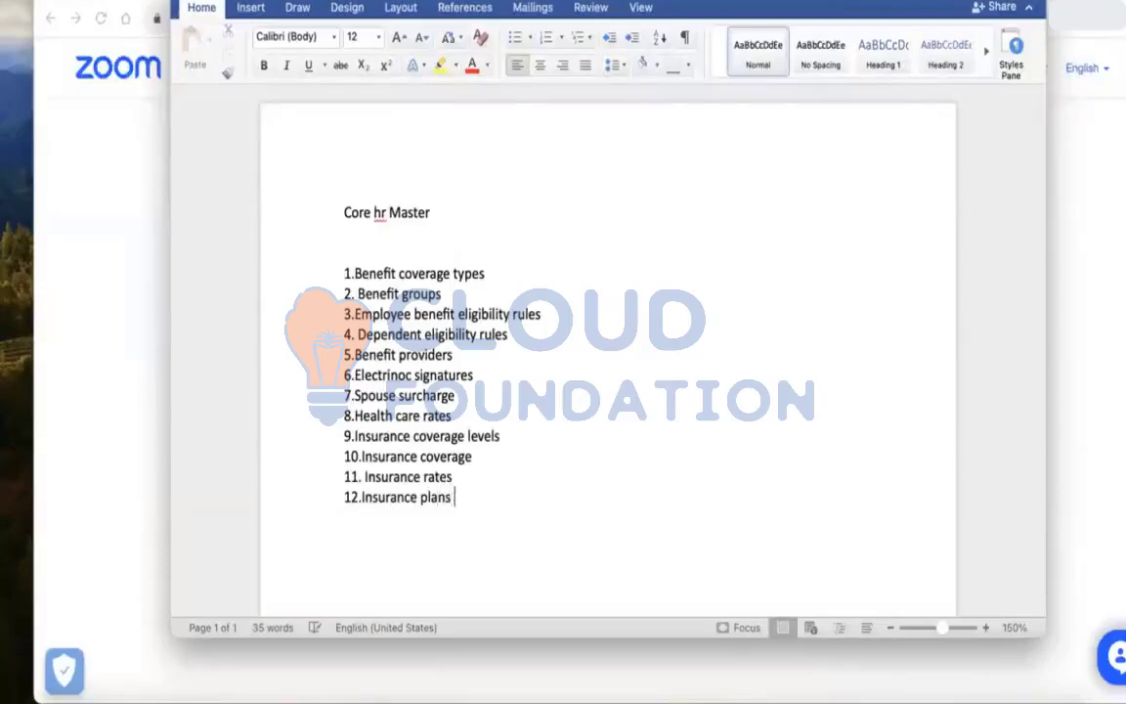
pyautogui.press('Return')
# Add list items "13.HSA" and "14.FSA" on separate lines
pyautogui.write('13.')
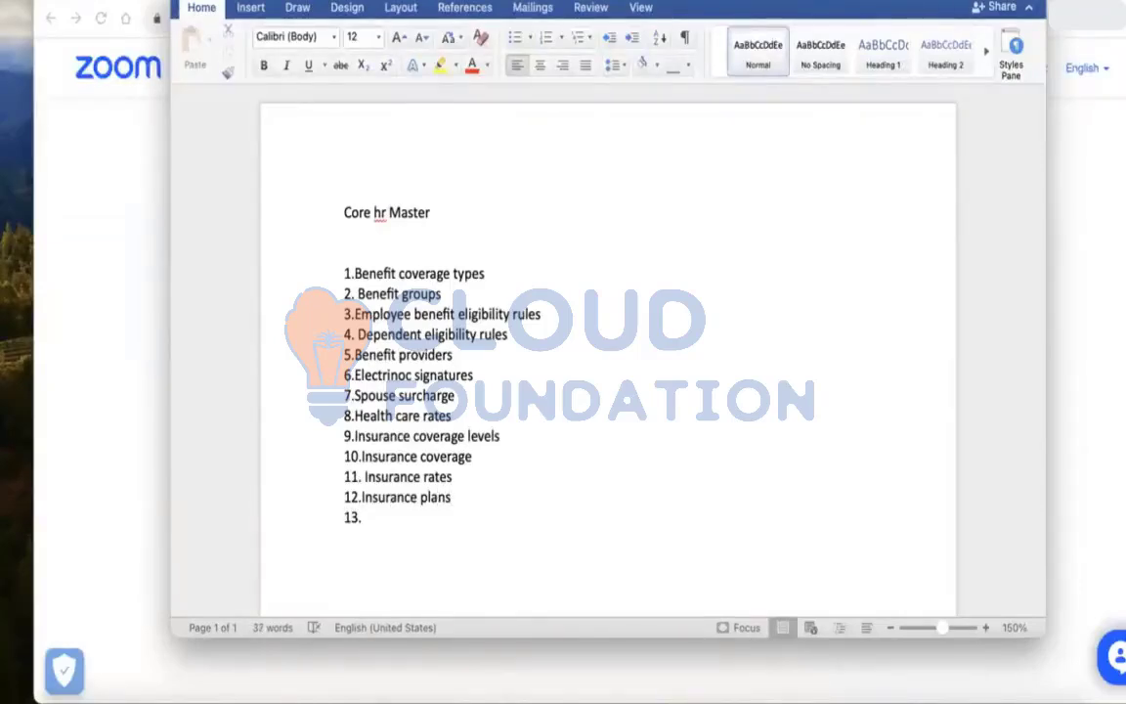
pyautogui.write('HSA')
pyautogui.press('Return')
pyautogui.write('14.FSA')
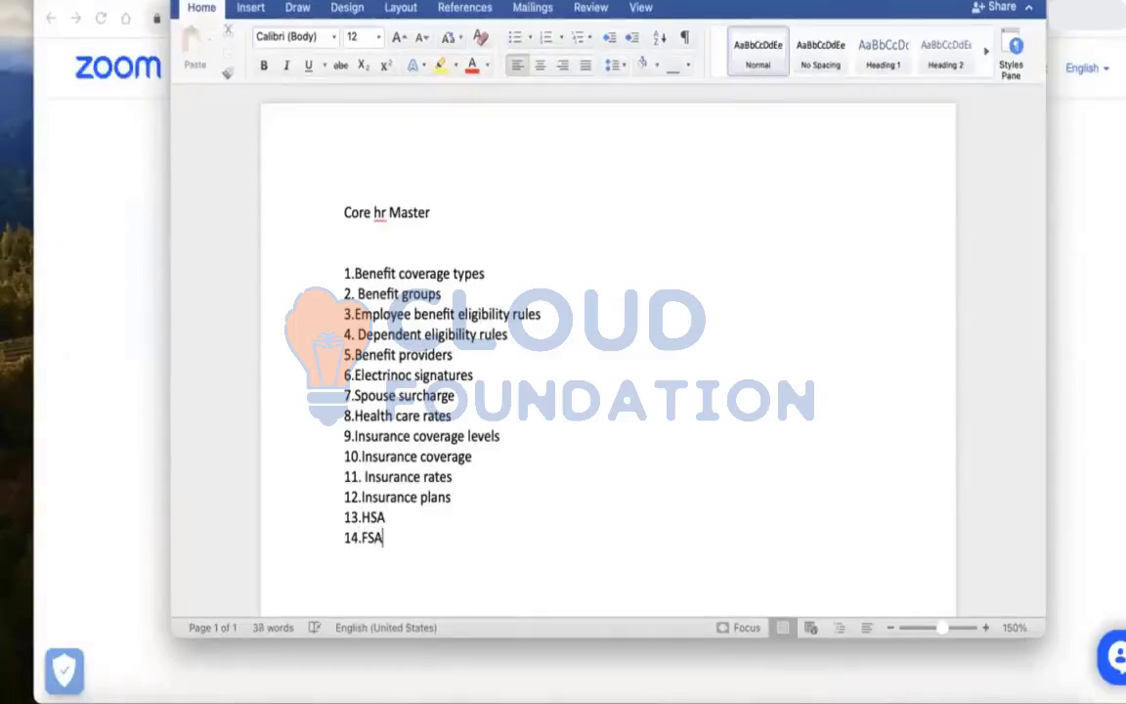
pyautogui.press('Return')
# Add list items "15.Retirement" and "16.Health care" on separate lines
pyautogui.write('15.')
pyautogui.write('Retirement')
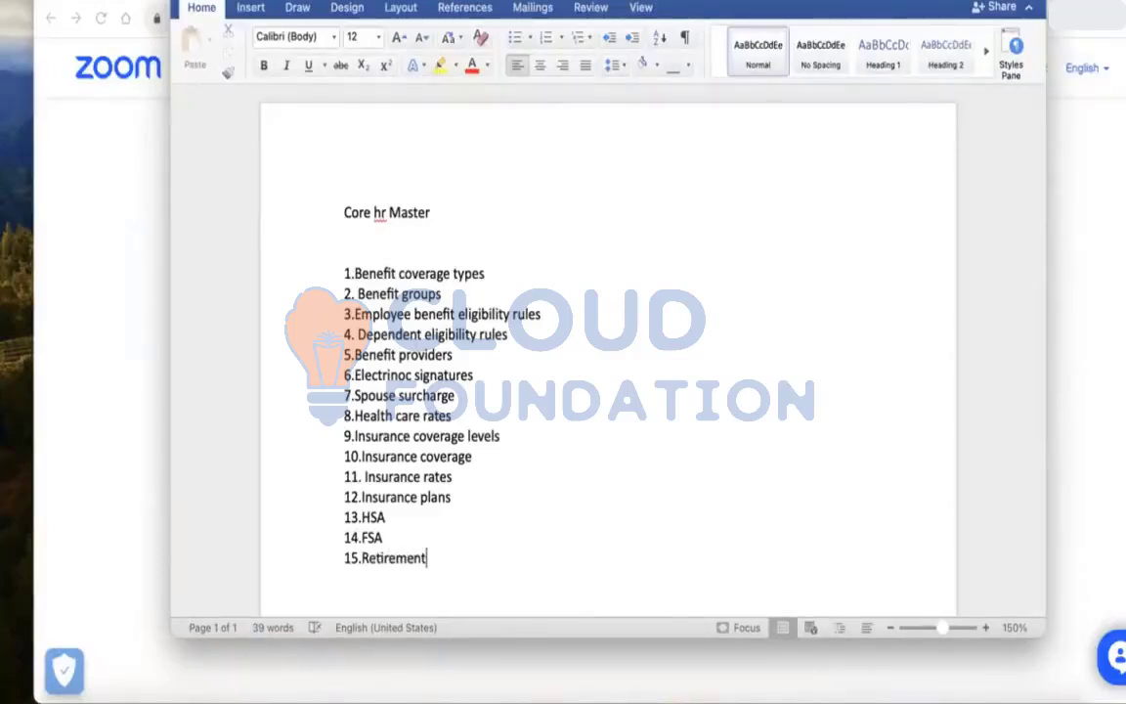
pyautogui.press('Return')
pyautogui.press('Return')
pyautogui.write('16.Health care')
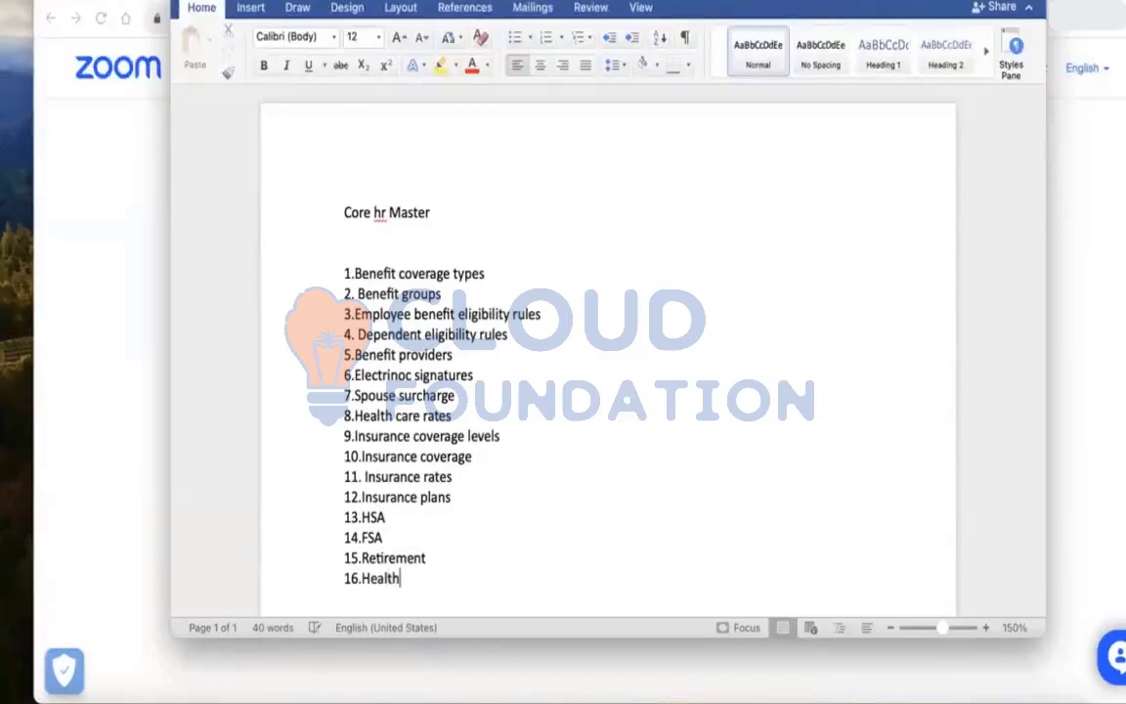
pyautogui.press('Return')
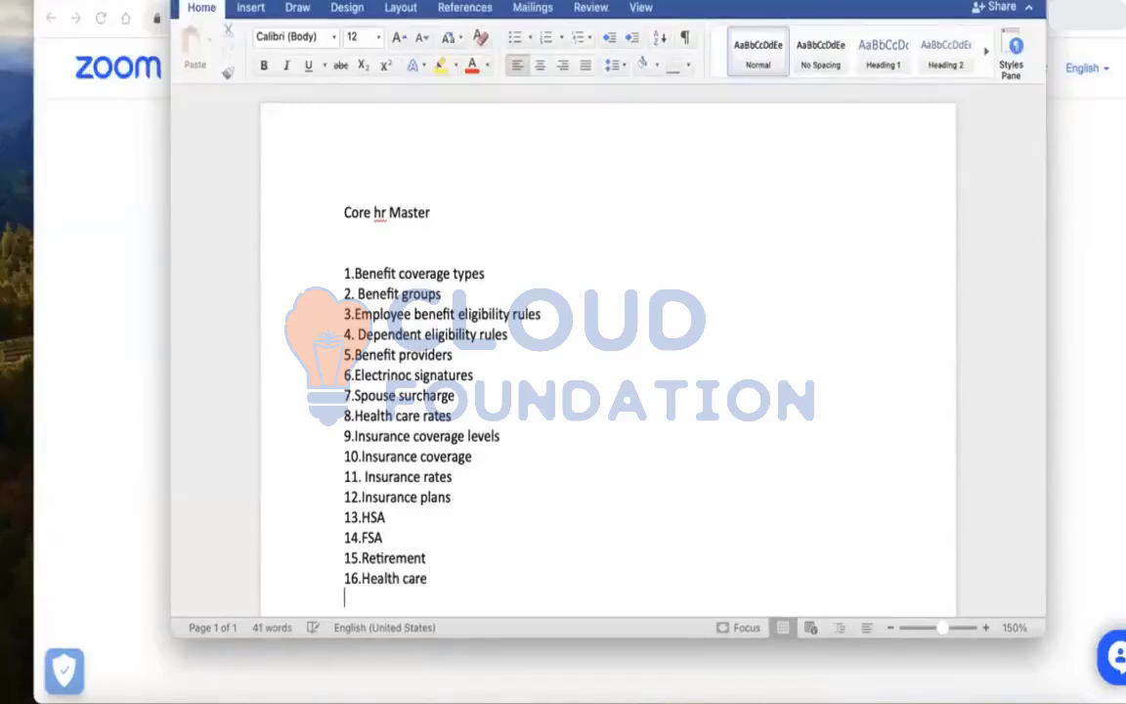
# Add list items "17.Additional" and "18.Insurance plans" on separate lines
pyautogui.write('17.')
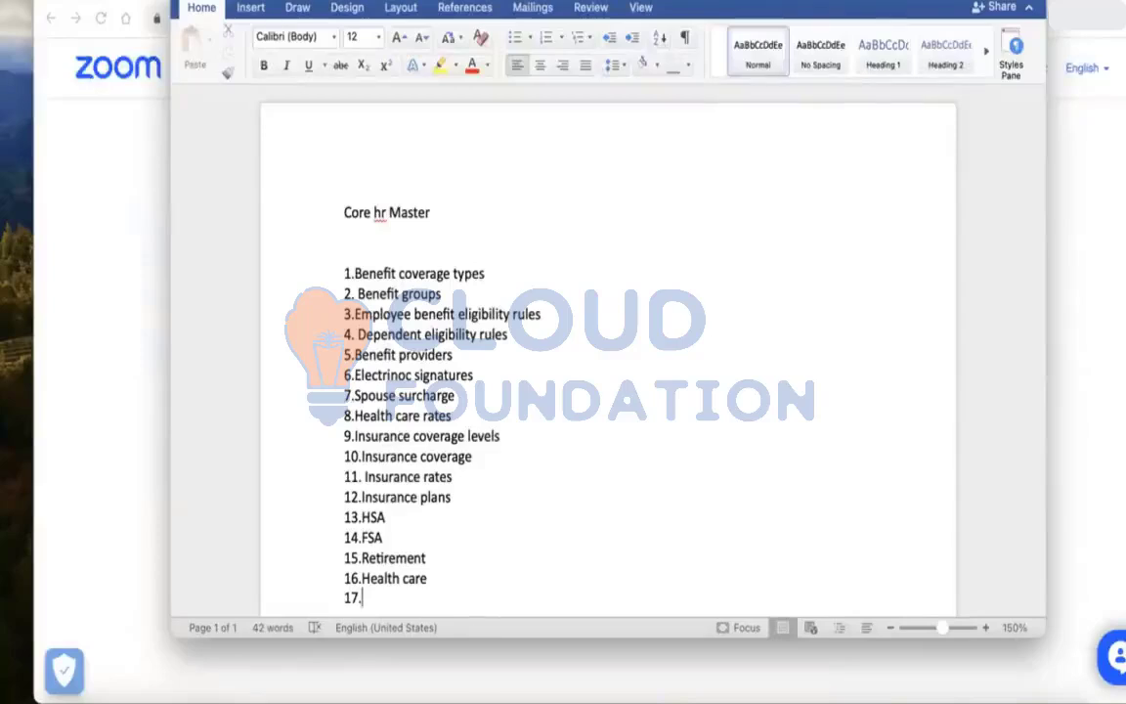
pyautogui.write('Additio')
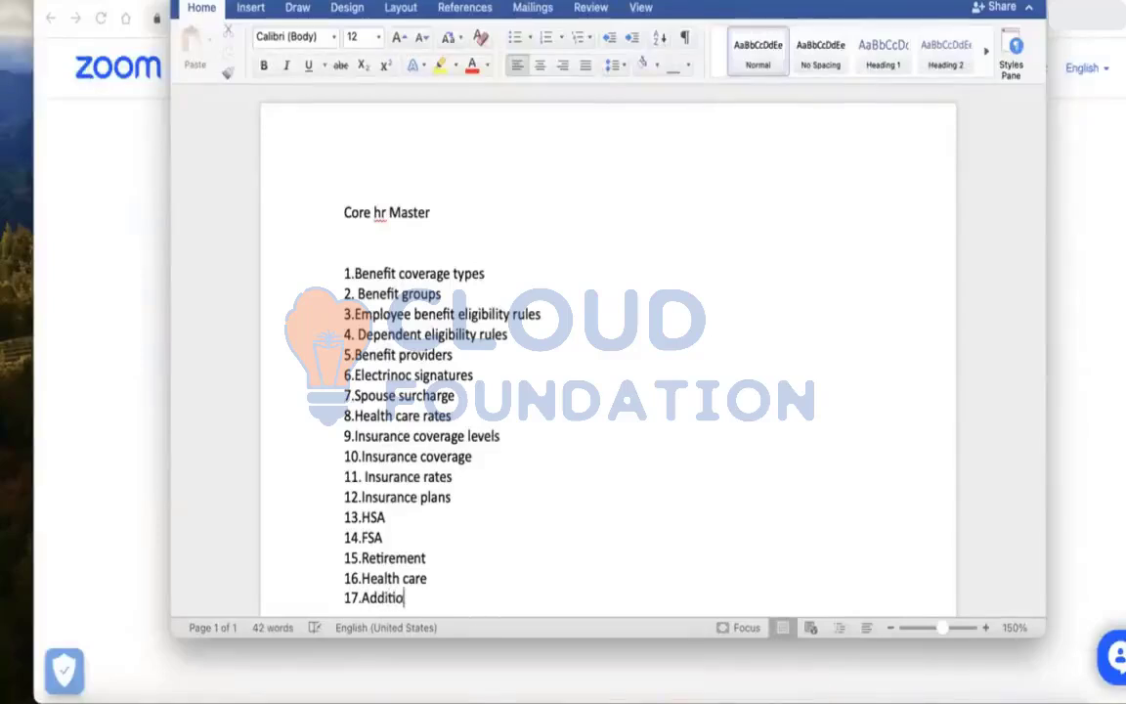
pyautogui.write('nal')
pyautogui.press('Return')
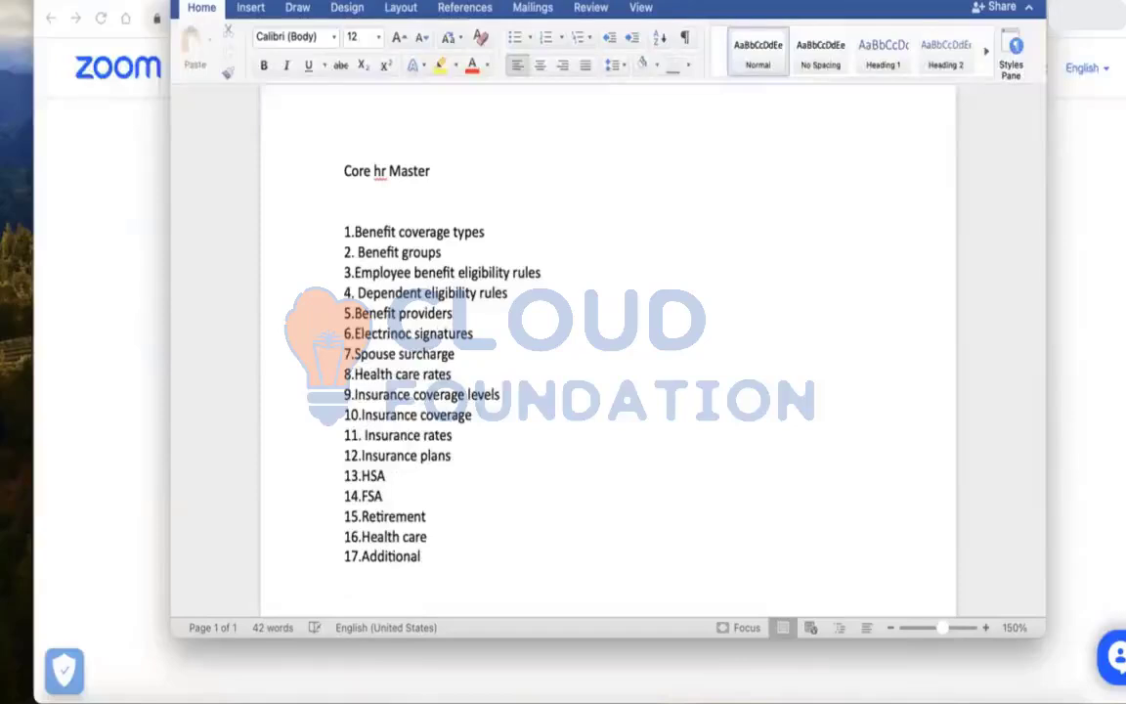
pyautogui.write('18.Insurance')
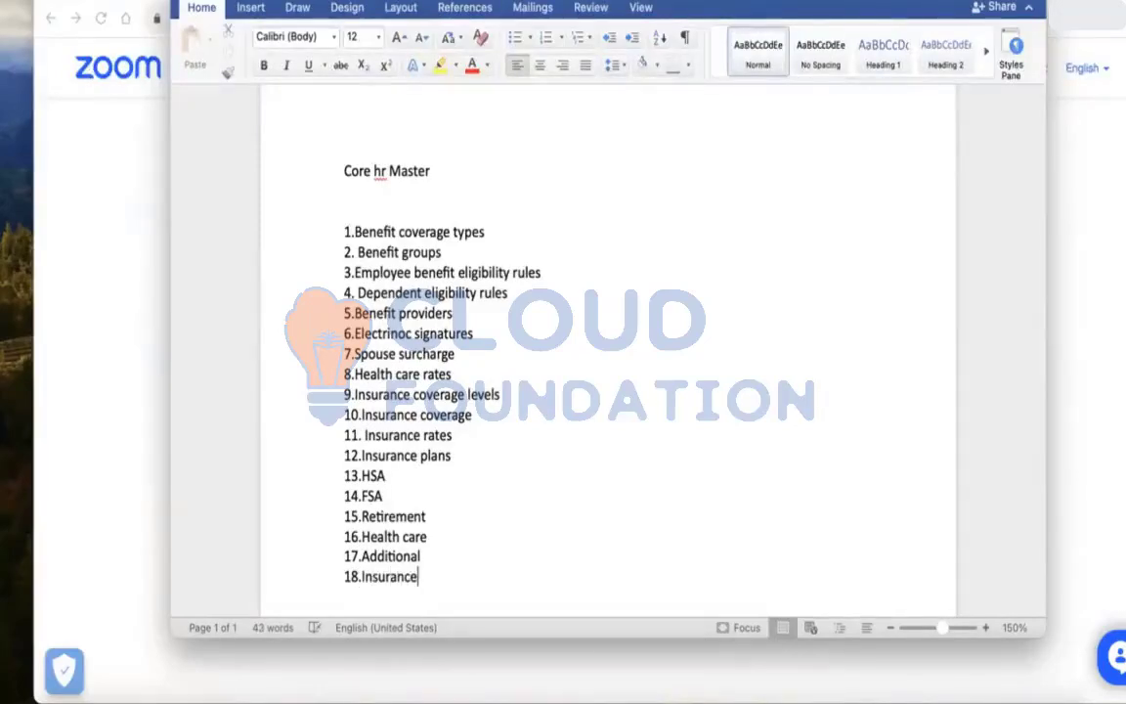
pyautogui.write(' plans')
pyautogui.press('Return')
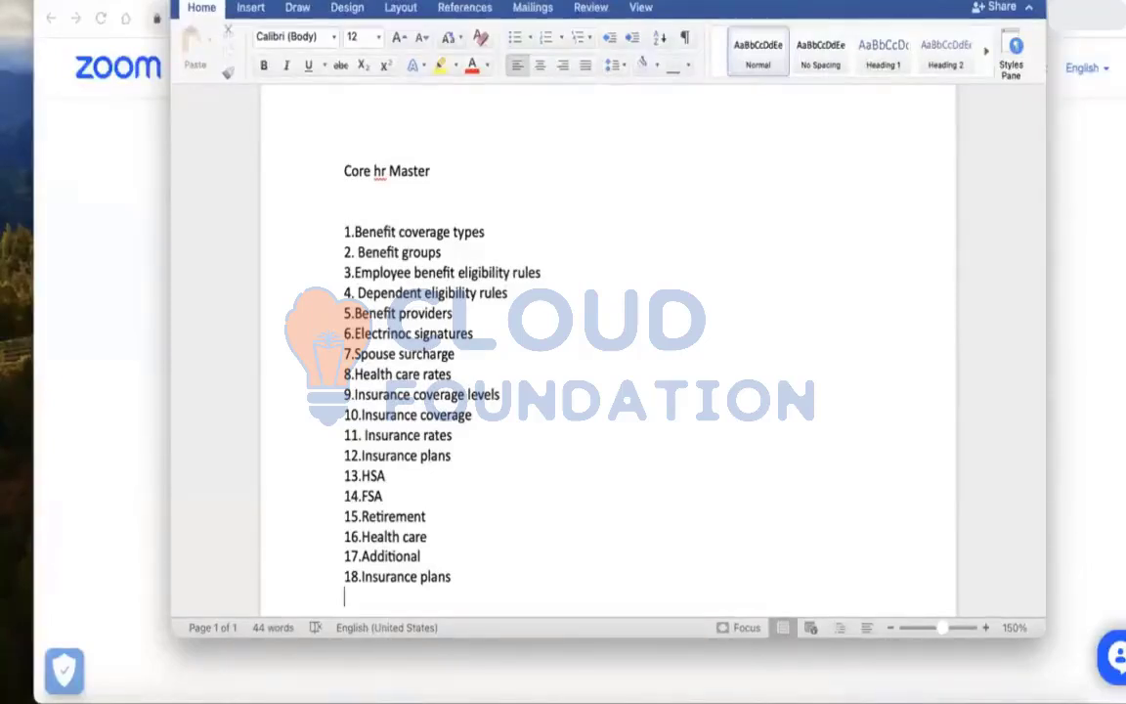
# Below the list, add item "19. Benefit event" on a new line after a blank line
pyautogui.scroll(-3, 607, 352)
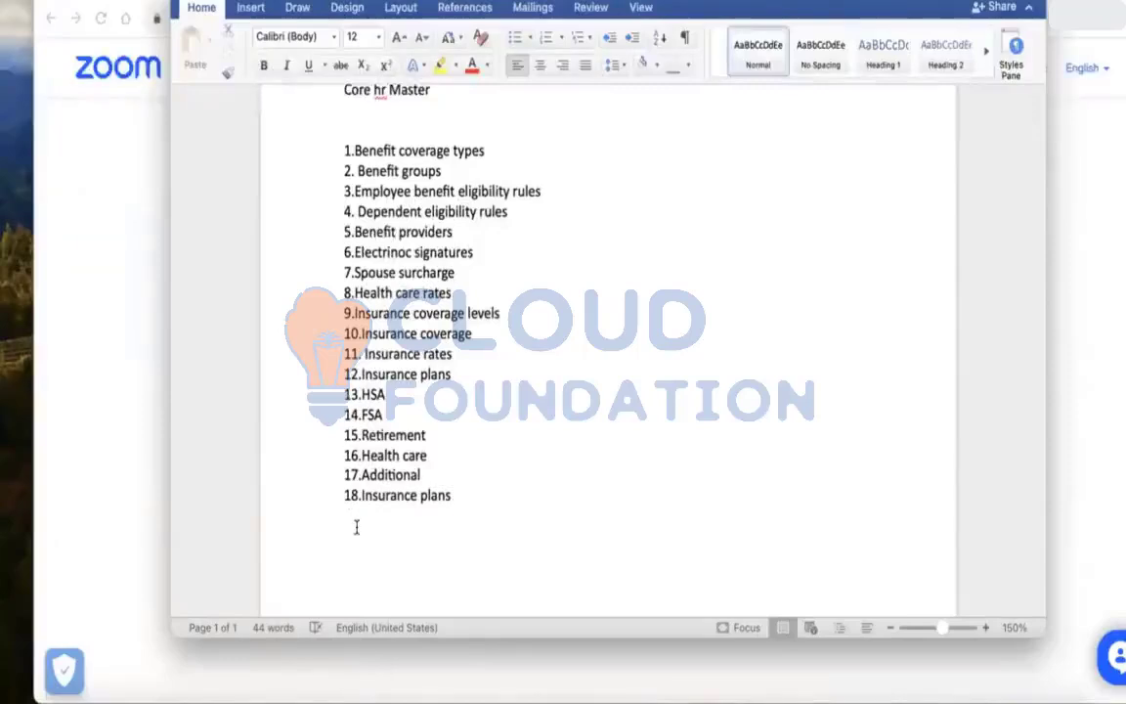
pyautogui.click(347, 534)
pyautogui.write('19. Benefit event')
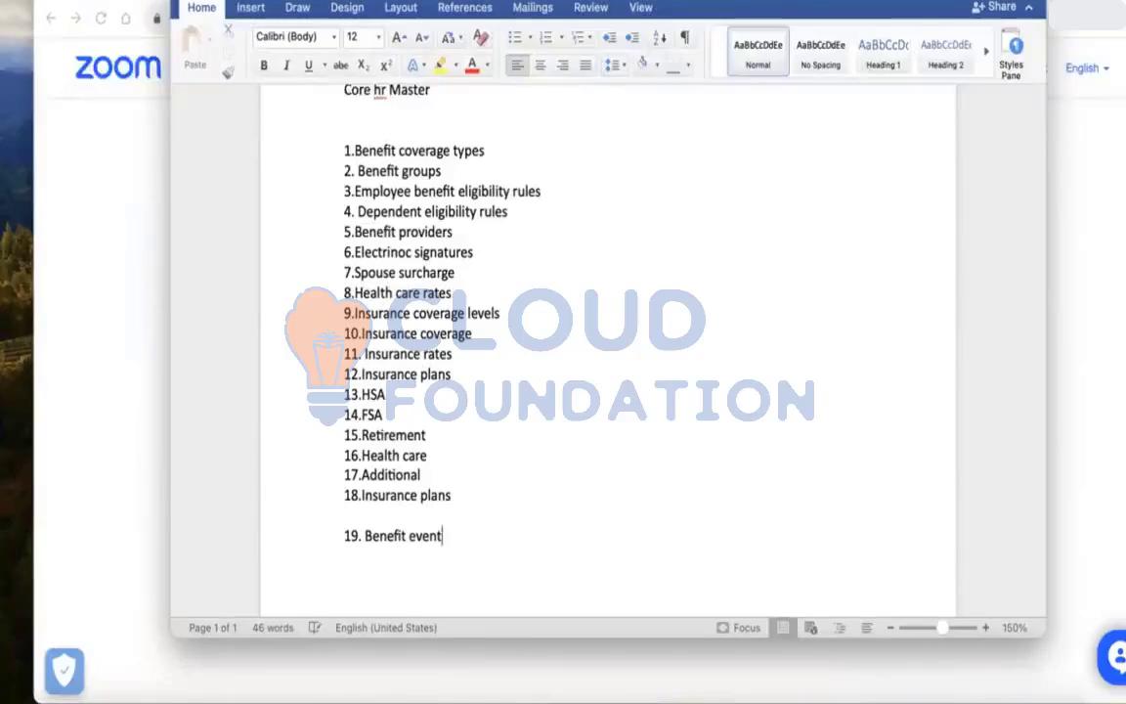
# Add item "20. benefit enrollment event rule", correcting the misspelled "enrollment" with the spelling suggestion
pyautogui.press('Return')
pyautogui.write('2.')
pyautogui.write('0. benefit ')
pyautogui.write('enrol')
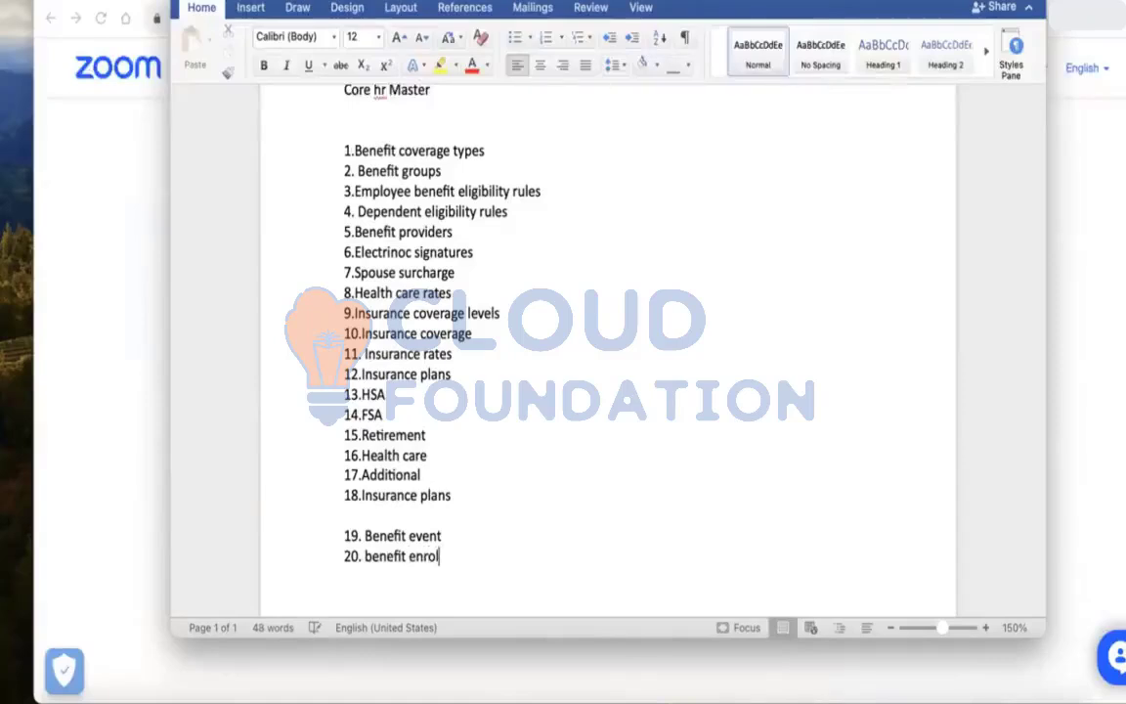
pyautogui.write('lemnt event rupes')
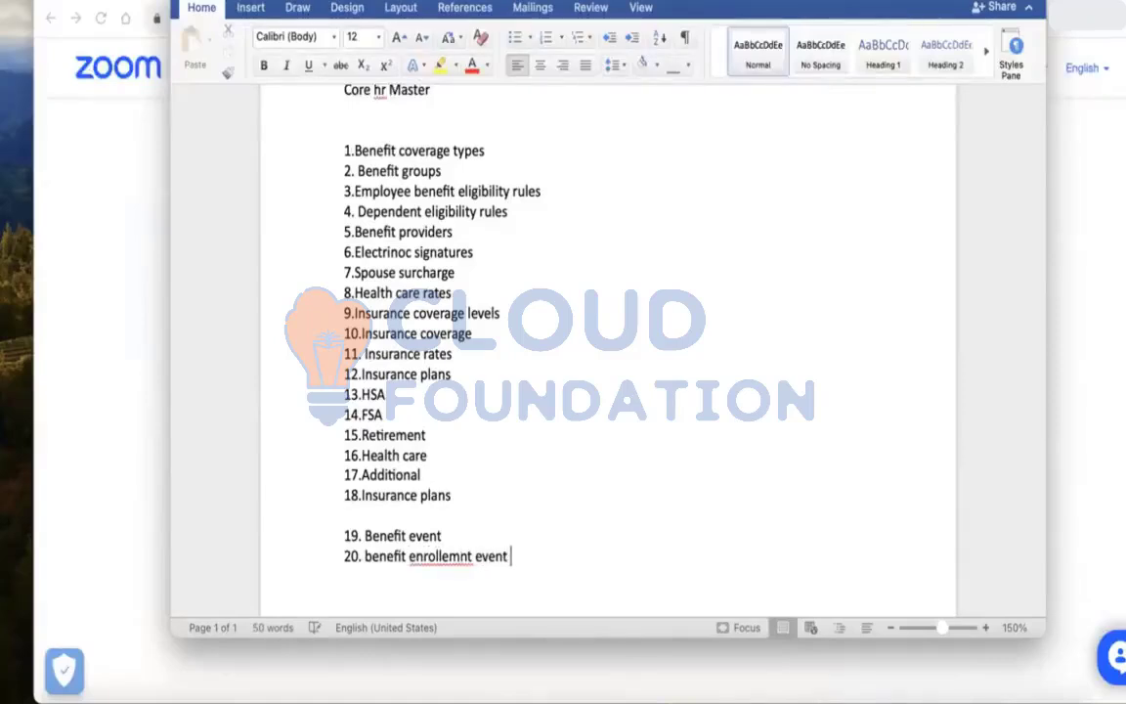
pyautogui.press('BackSpace')
pyautogui.press('BackSpace')
pyautogui.press('BackSpace')
pyautogui.write('le')
pyautogui.rightClick(437, 555)
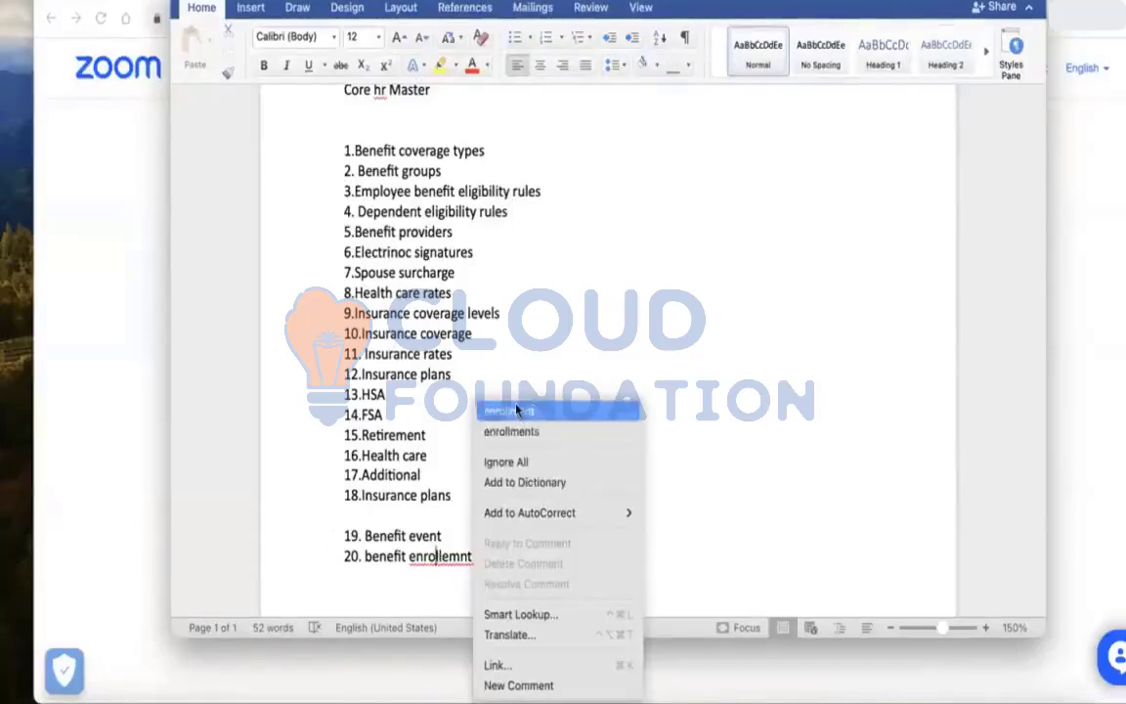
pyautogui.click(513, 407)
# Add item "21. Benefit plan year definition" and start a new line
pyautogui.press('Return')
pyautogui.write('2')
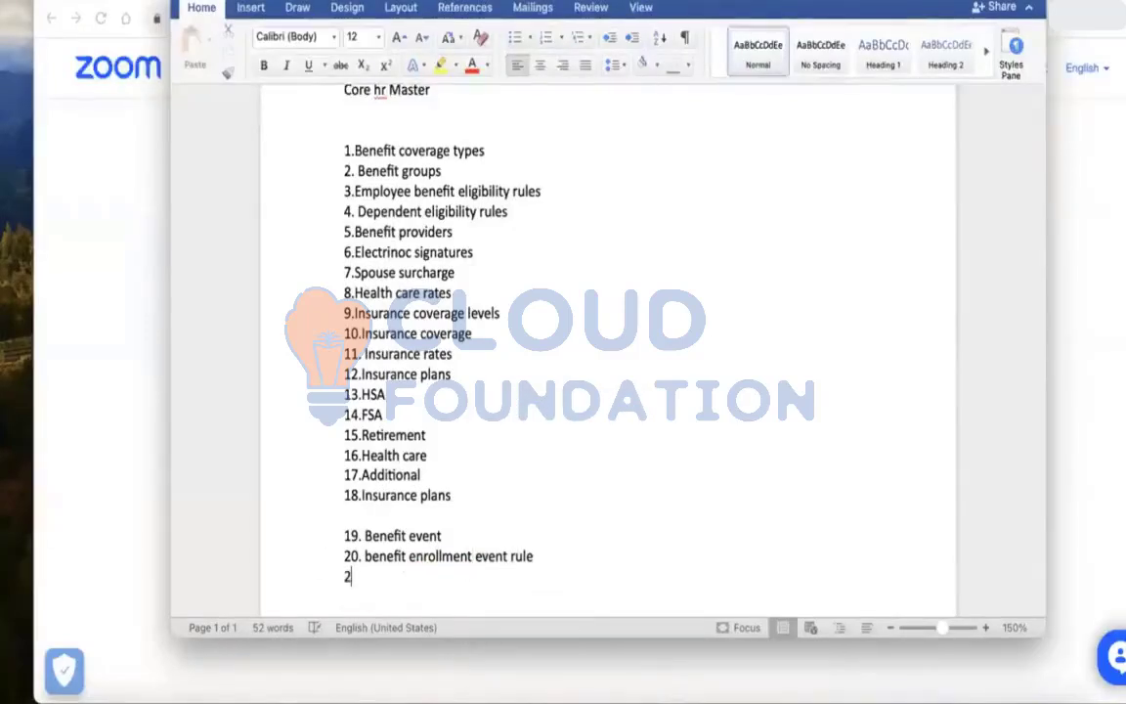
pyautogui.write('1. Benefit ')
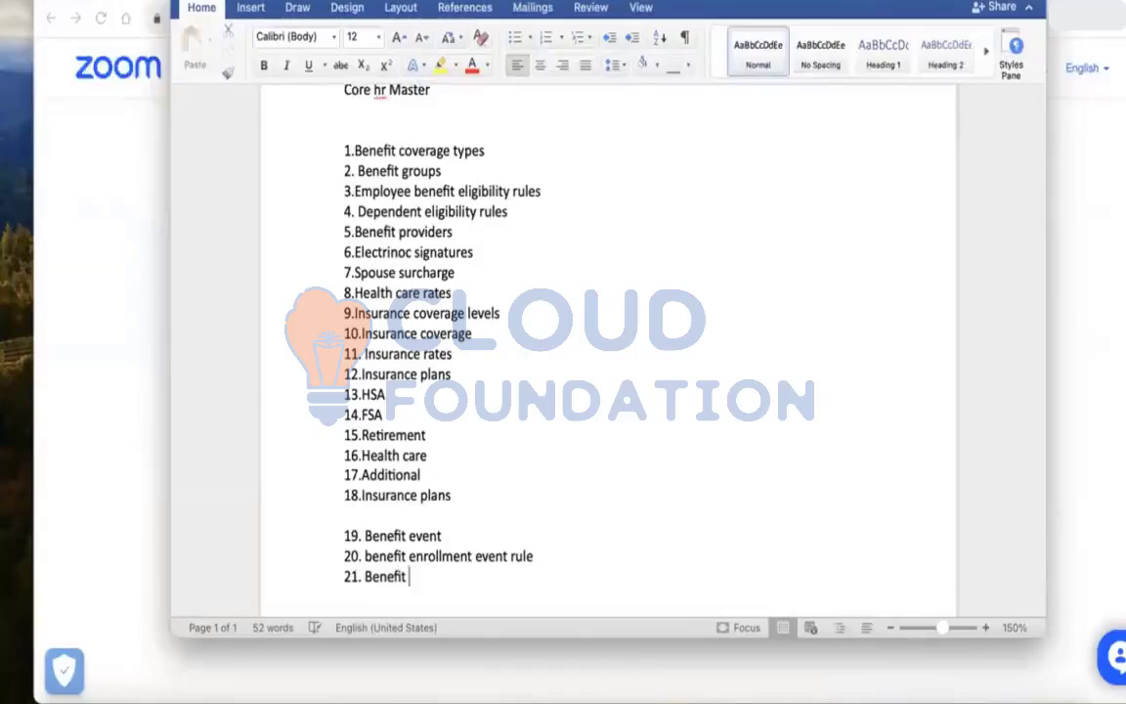
pyautogui.write('plan year definition')
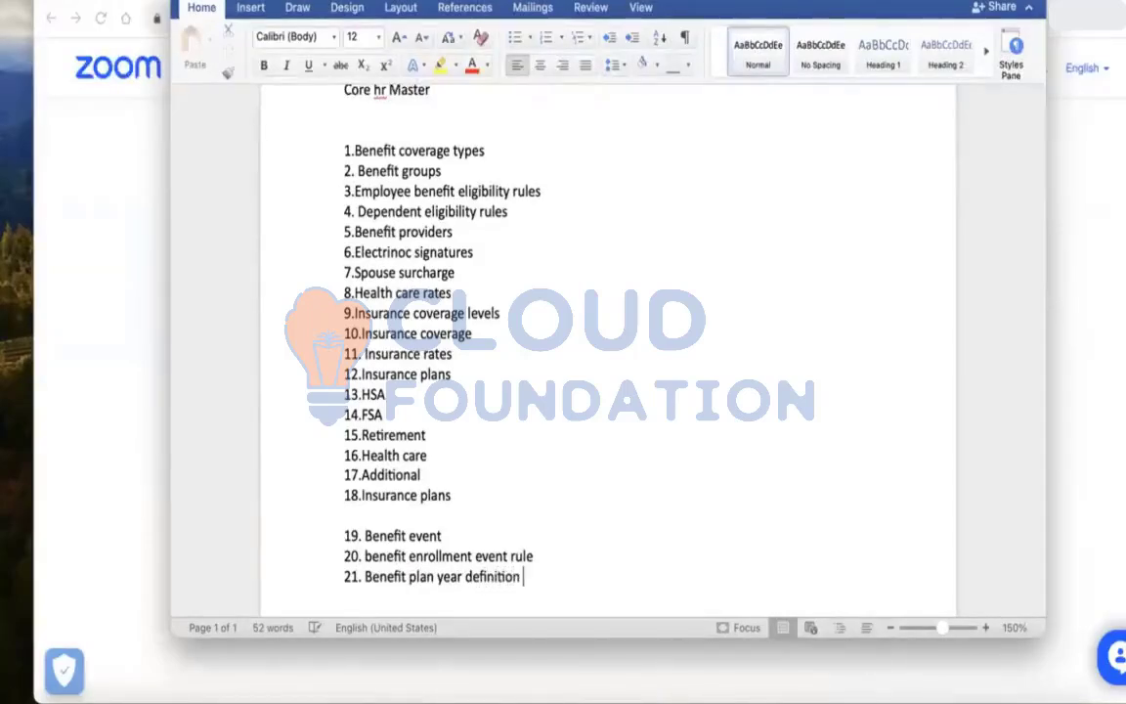
pyautogui.press('Return')
# Add item "22.Enrollment instructions" to the list
pyautogui.write('22.')
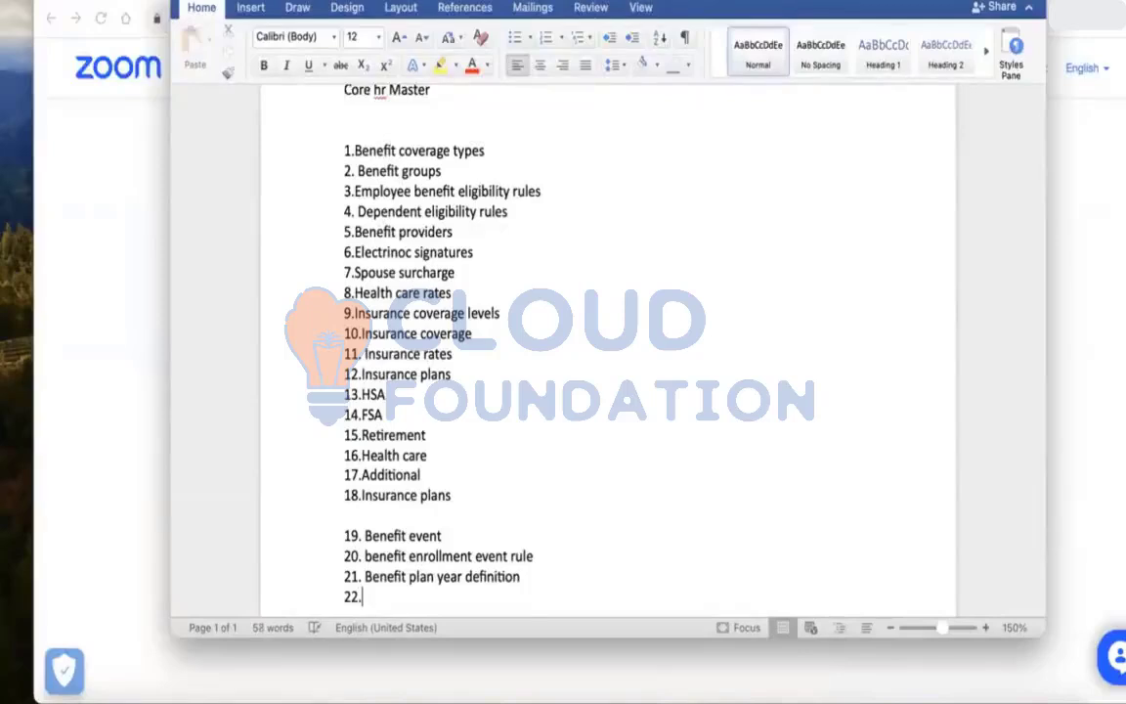
pyautogui.press('Return')
pyautogui.press('Return')
pyautogui.press('Return')
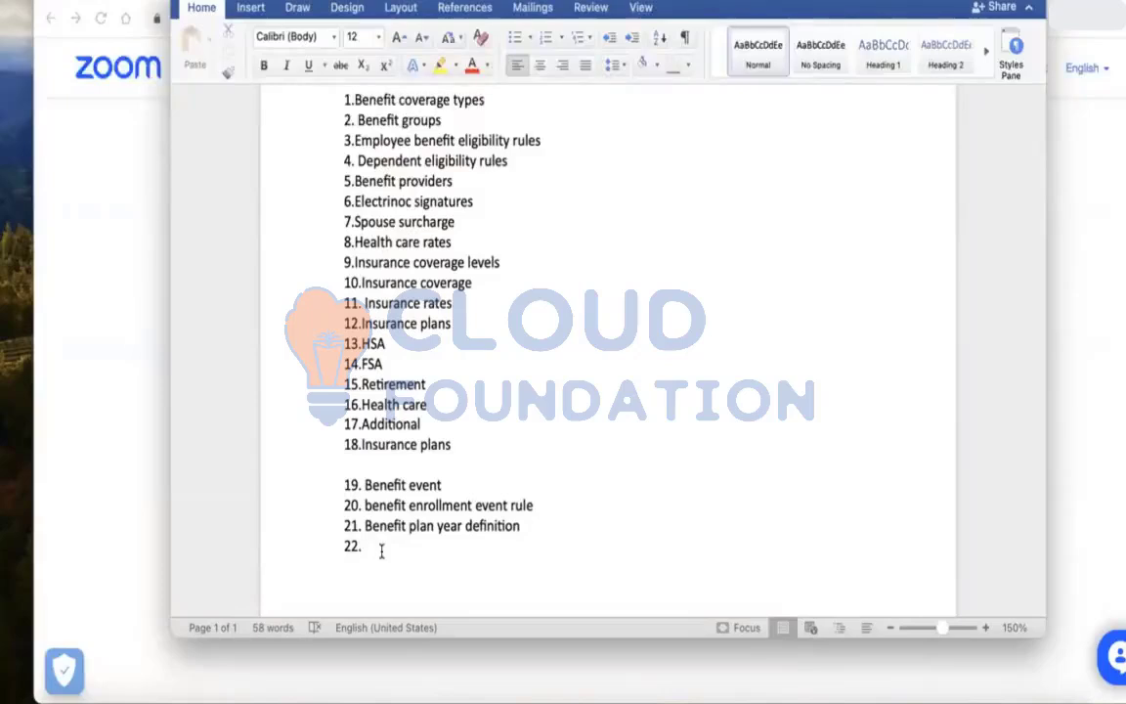
pyautogui.write('Enrollment ins')
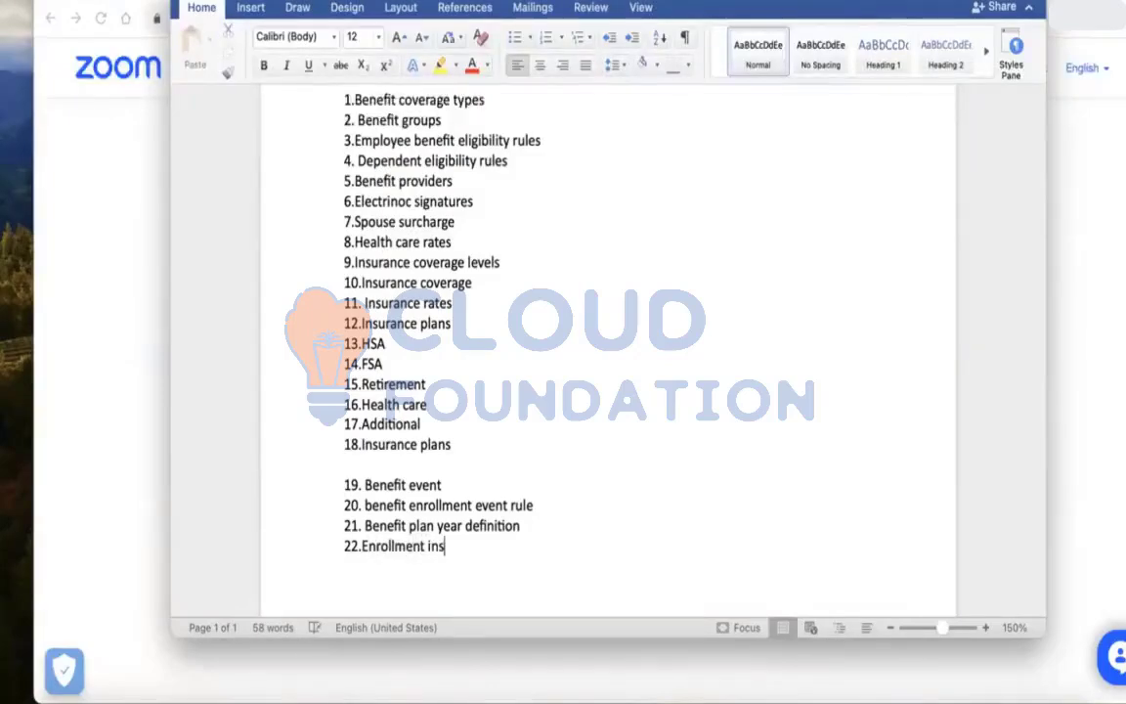
pyautogui.write('tructions')
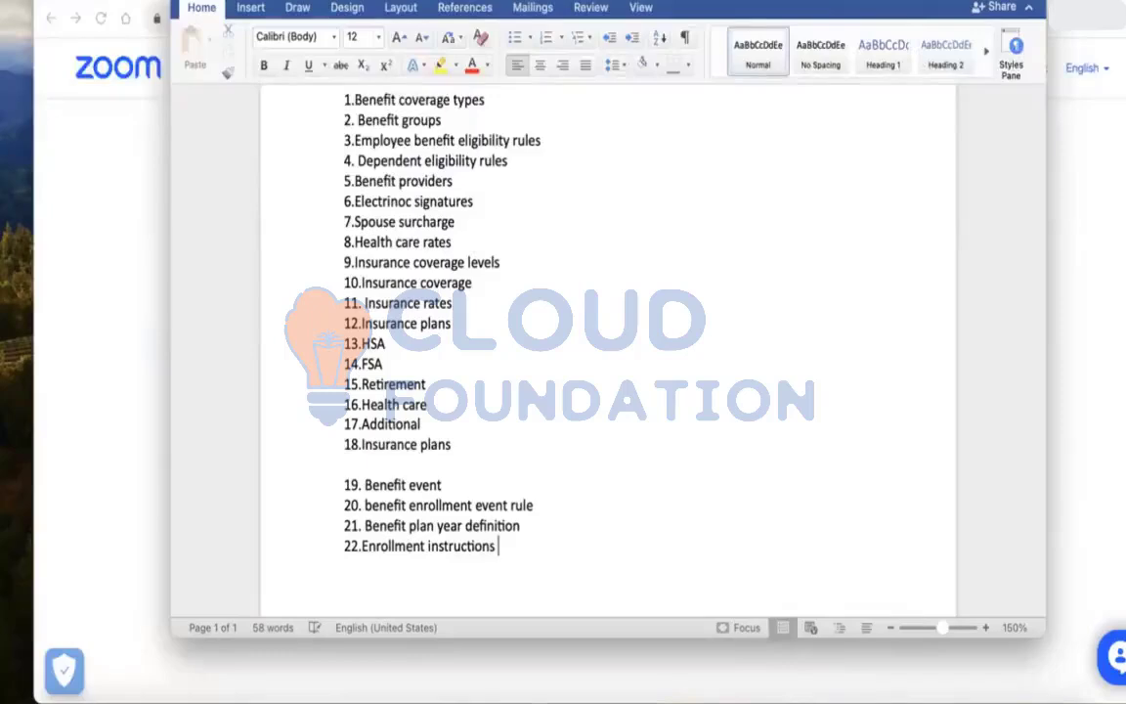
# Leave a blank line and add item "23. Change benefit life vent"
pyautogui.press('Return')
pyautogui.write('23.')
pyautogui.press('BackSpace')
pyautogui.press('BackSpace')
pyautogui.press('BackSpace')
pyautogui.press('Return')
pyautogui.write('23')
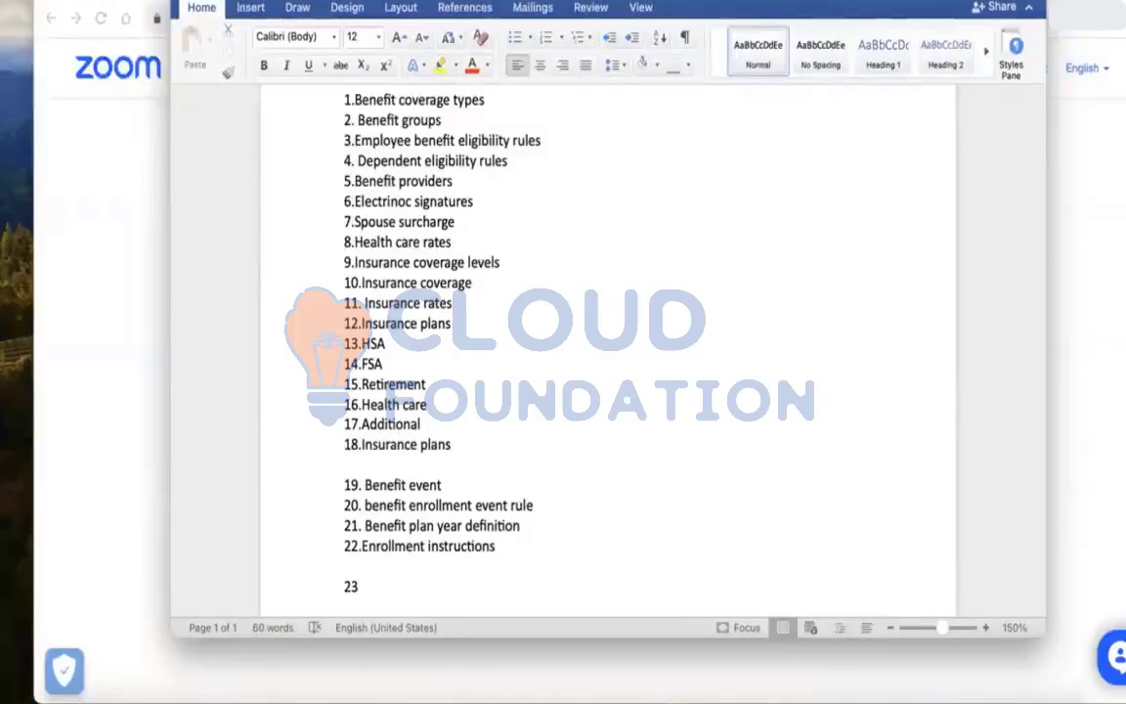
pyautogui.write('Change benefit l')
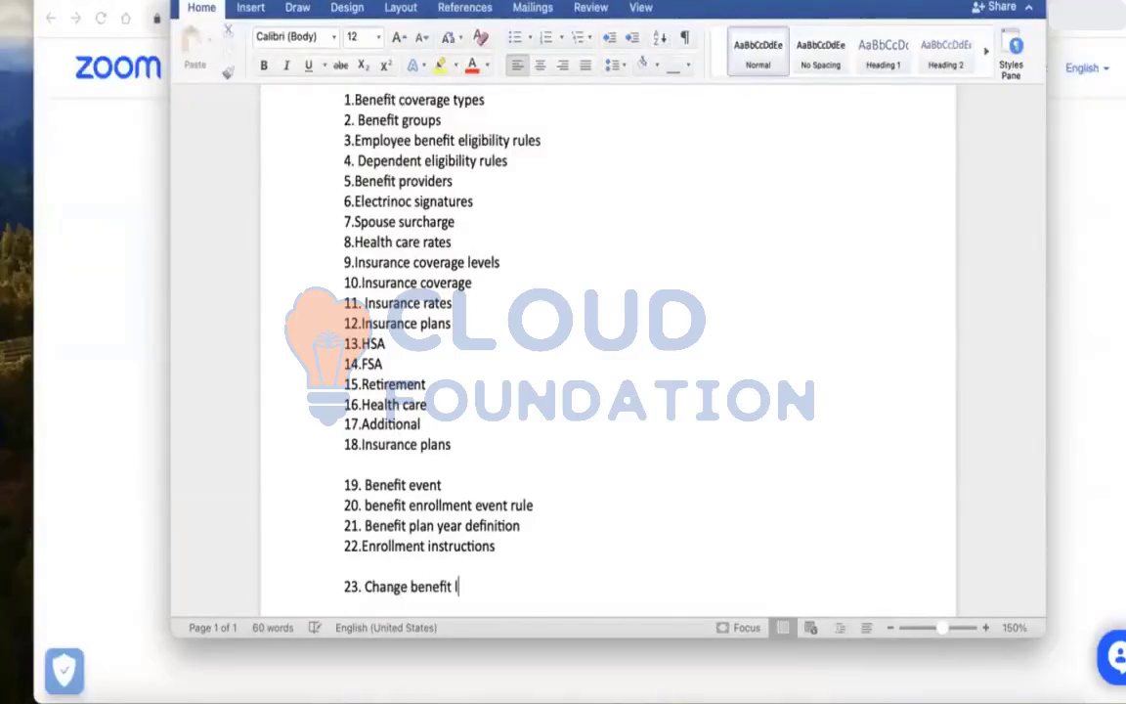
pyautogui.write('ife vent')
# Add item "24. Change benefit elections" on a new line and start another line
pyautogui.press('Return')
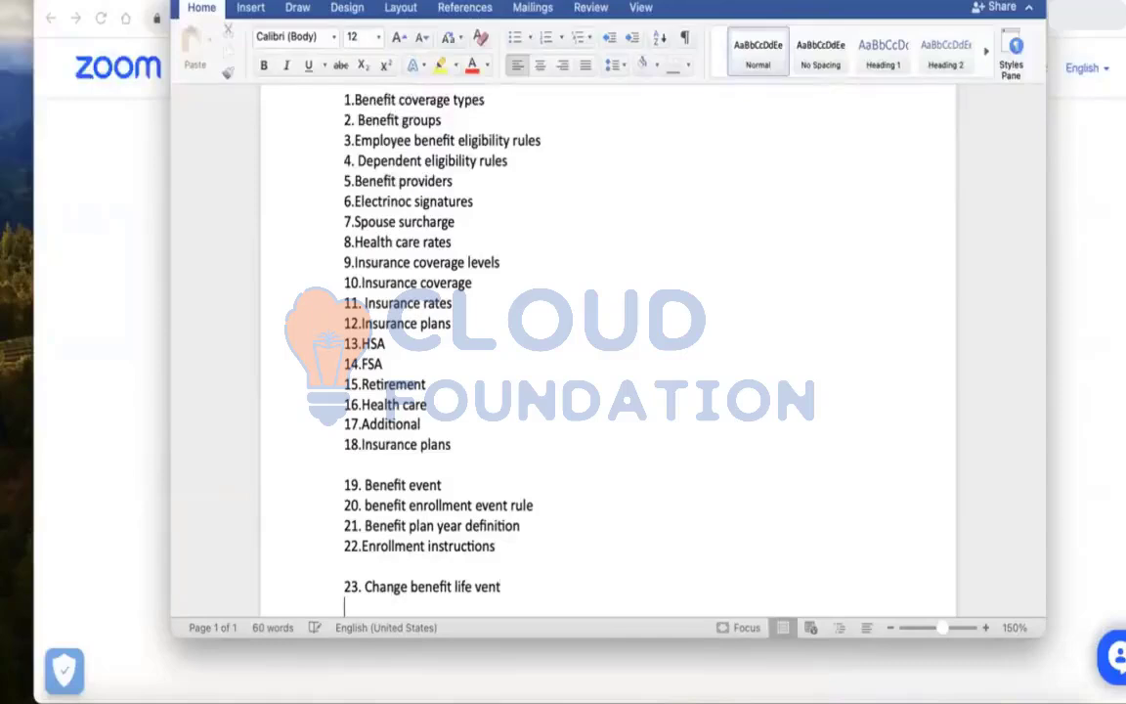
pyautogui.write('24. Change benefit e')
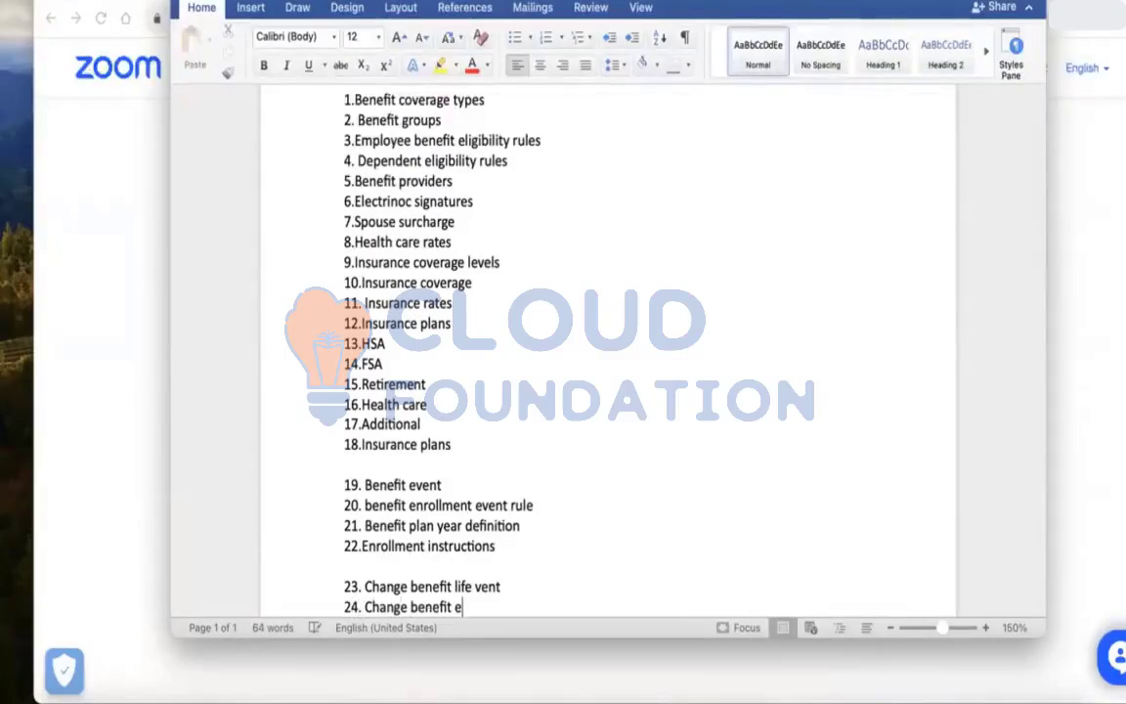
pyautogui.write('lections')
pyautogui.press('Return')
# Add item "25.Dependents bp" and start a new line
pyautogui.write('25')
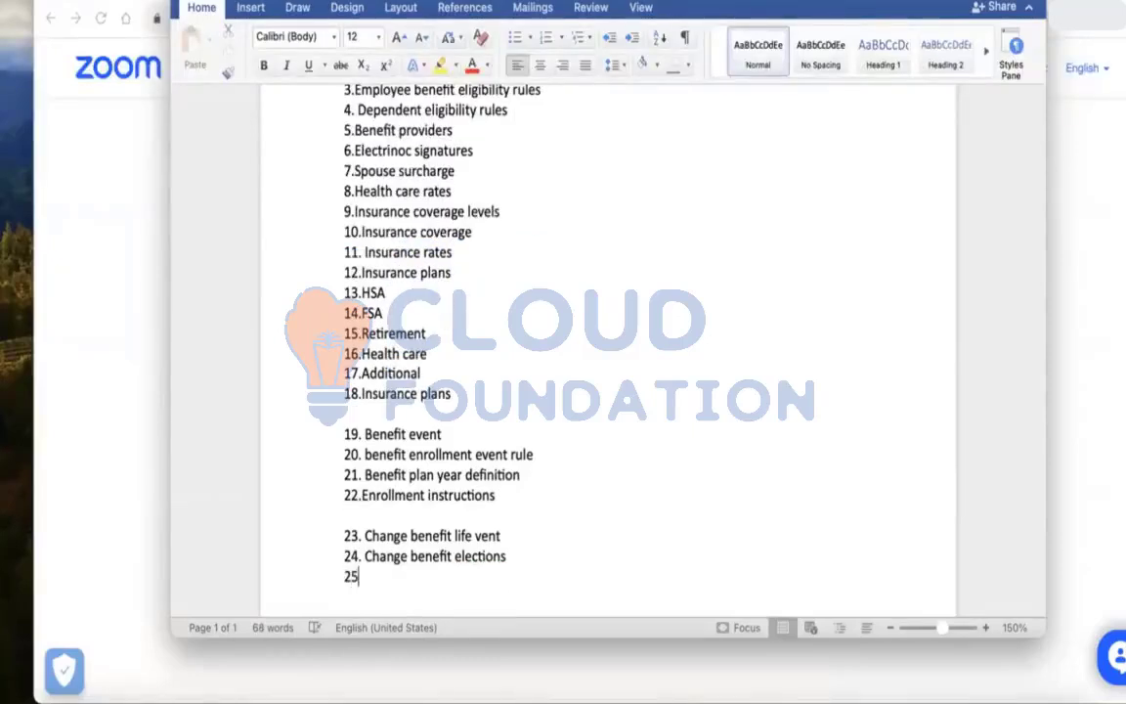
pyautogui.write('.Dependen')
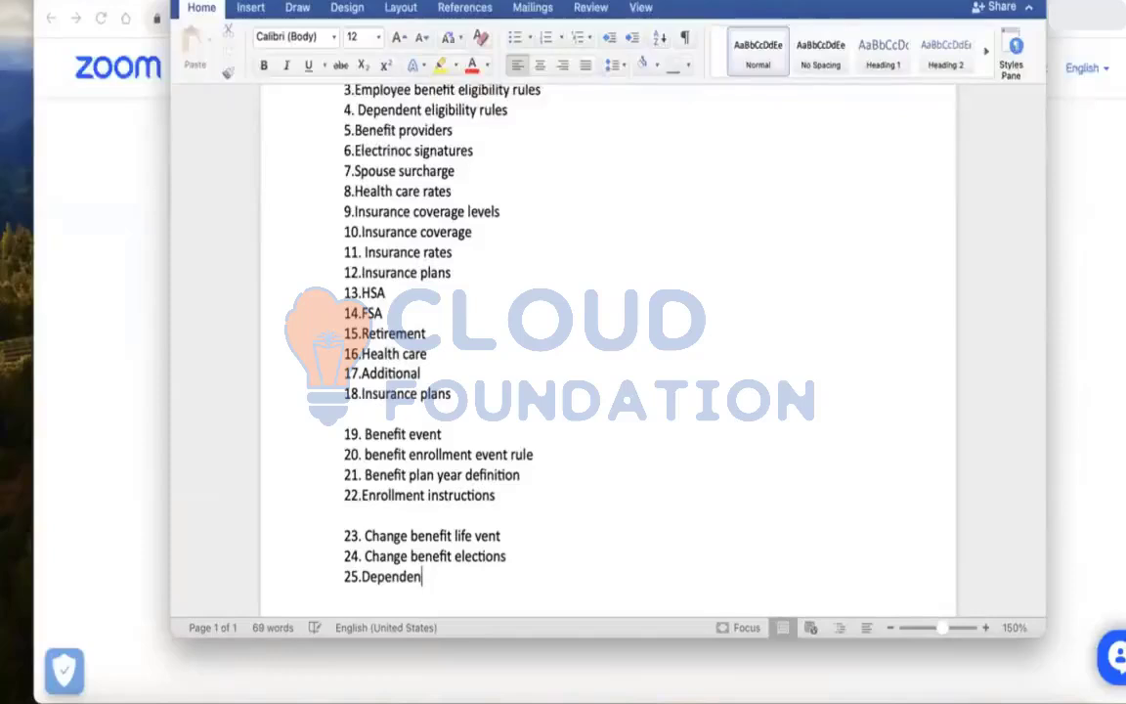
pyautogui.write('ts bp')
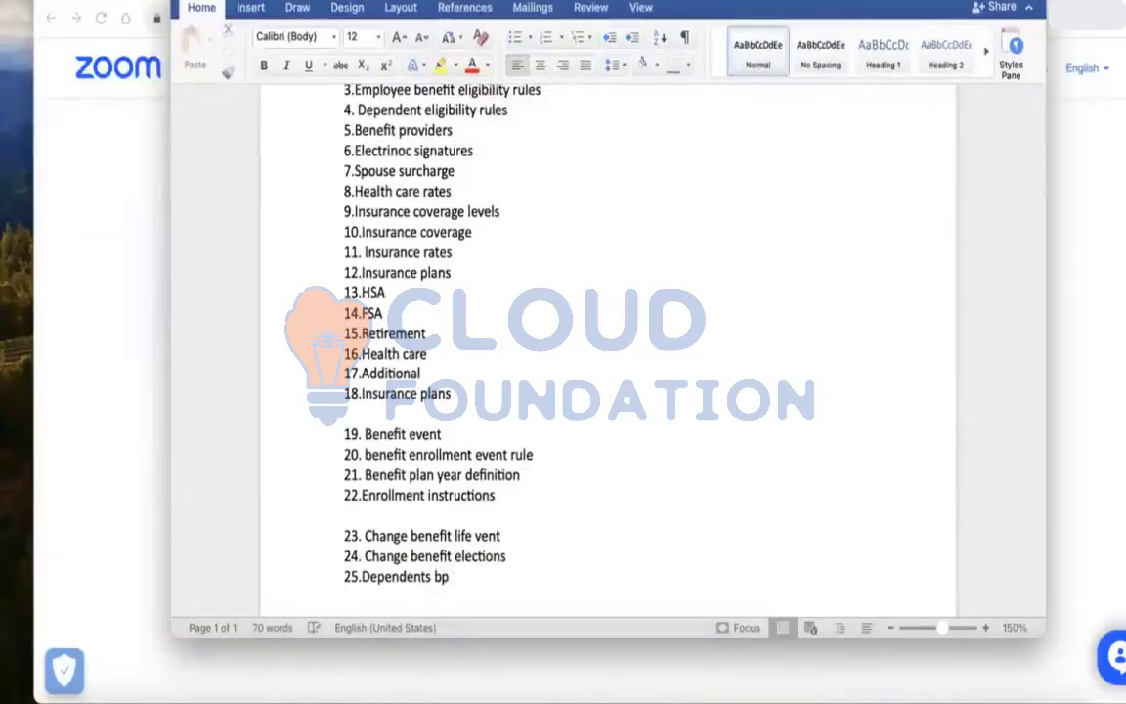
pyautogui.press('Return')
# Add item "26.Passive event bp" to the list
pyautogui.write('26.')
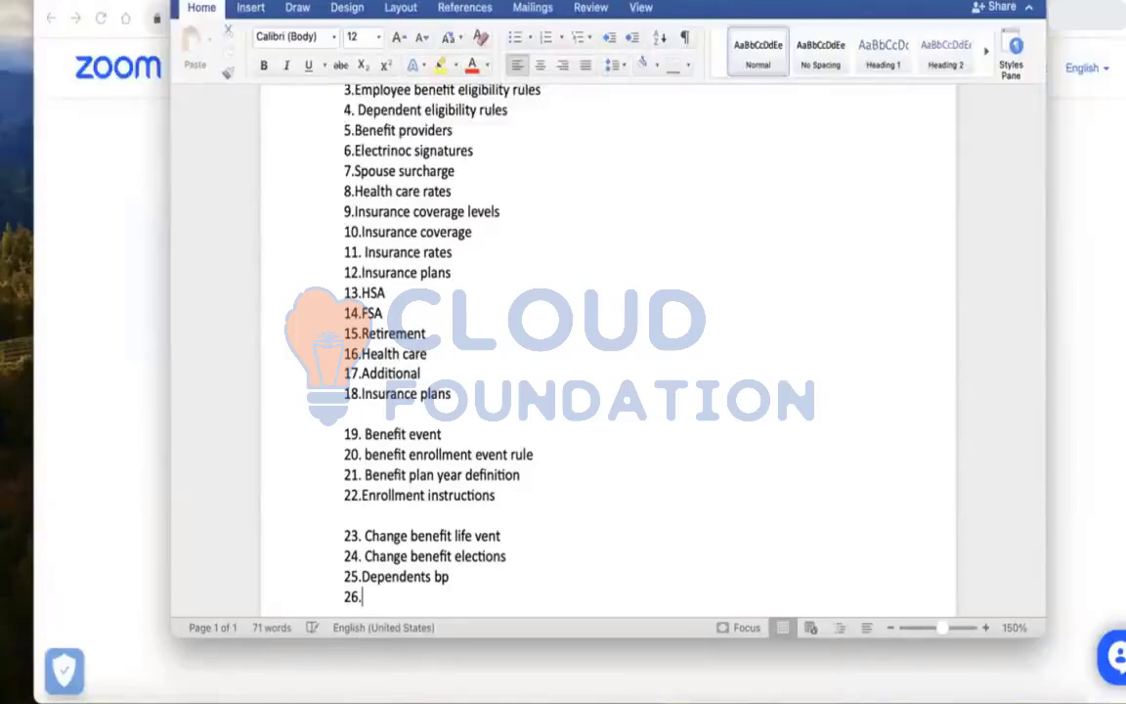
pyautogui.write('Passive event bp')
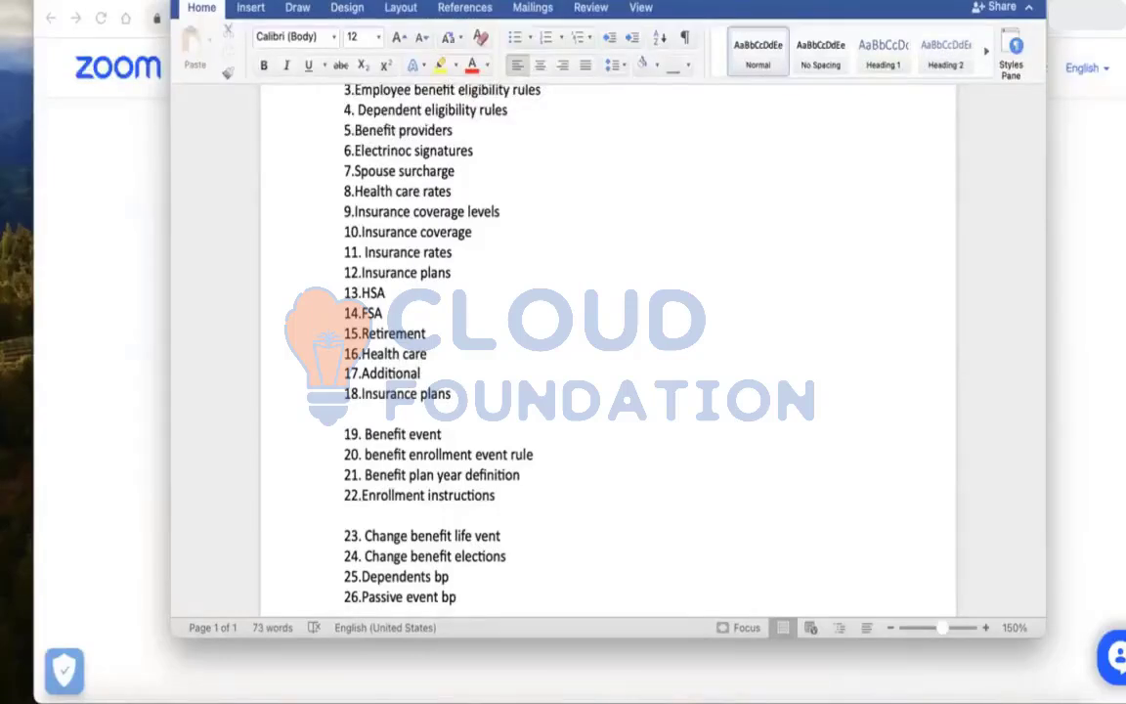
# Leave a blank line and add item "27. cross plan dependencies", then start a new line
pyautogui.press('Return')
pyautogui.press('Return')
pyautogui.press('Return')
pyautogui.press('Return')
pyautogui.press('Return')
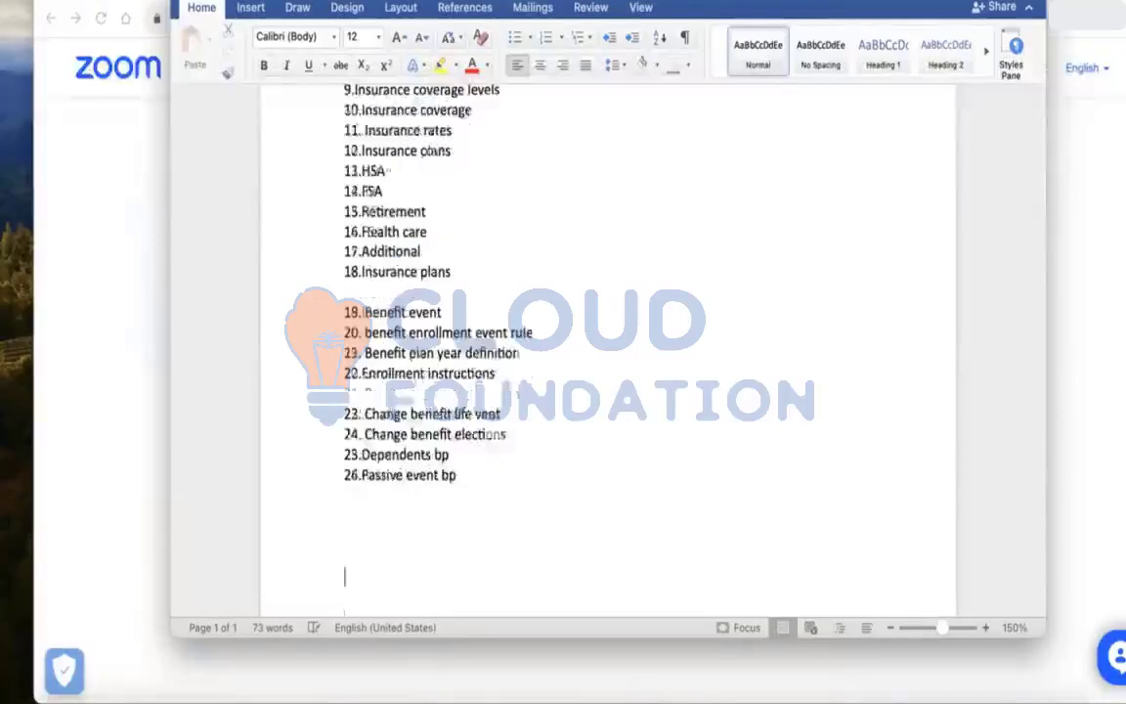
pyautogui.press('Return')
pyautogui.press('Return')
pyautogui.press('Return')
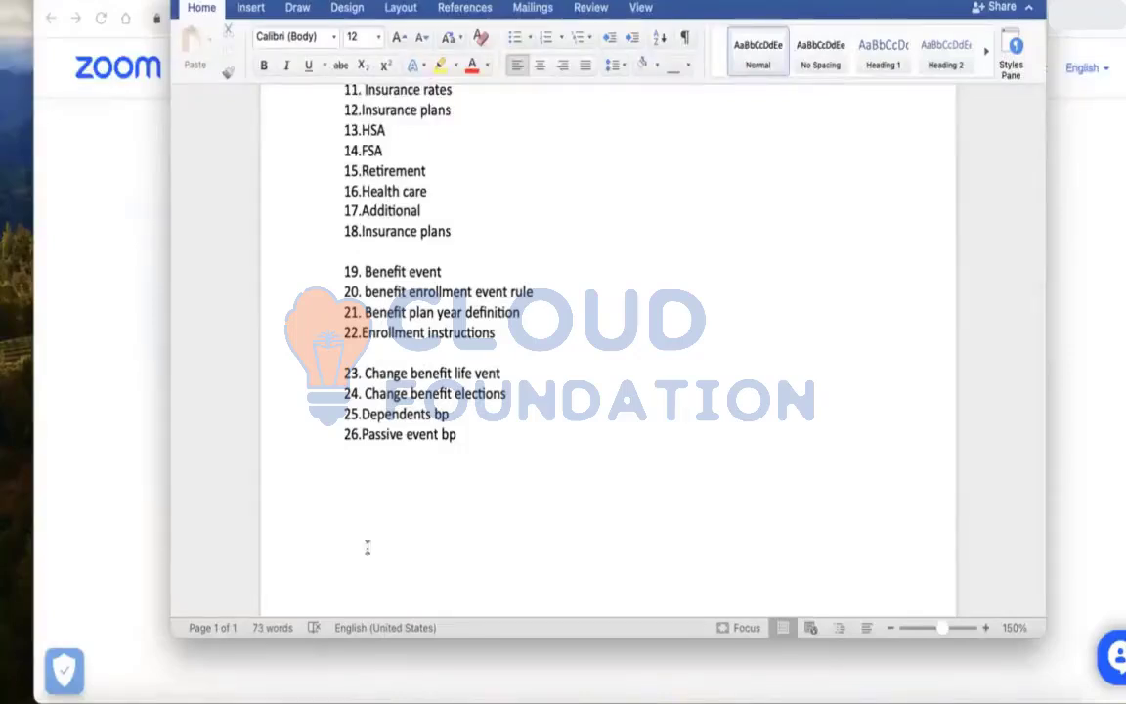
pyautogui.click(358, 480)
pyautogui.write('27. cros')
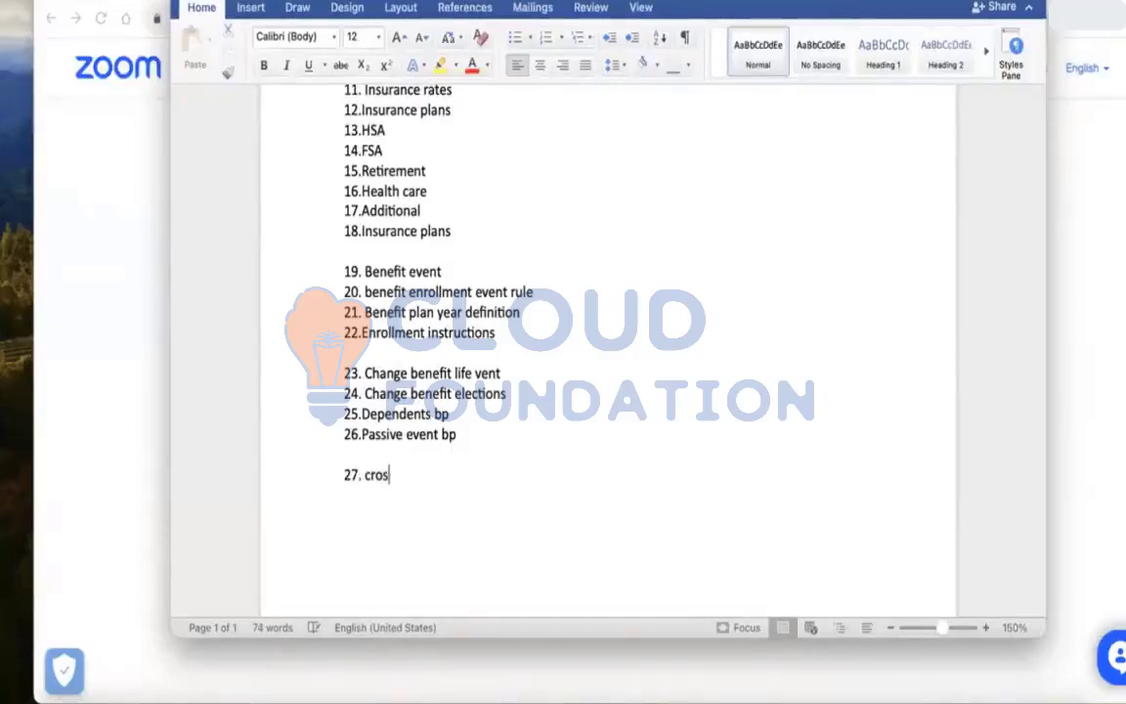
pyautogui.write('s plan depend')
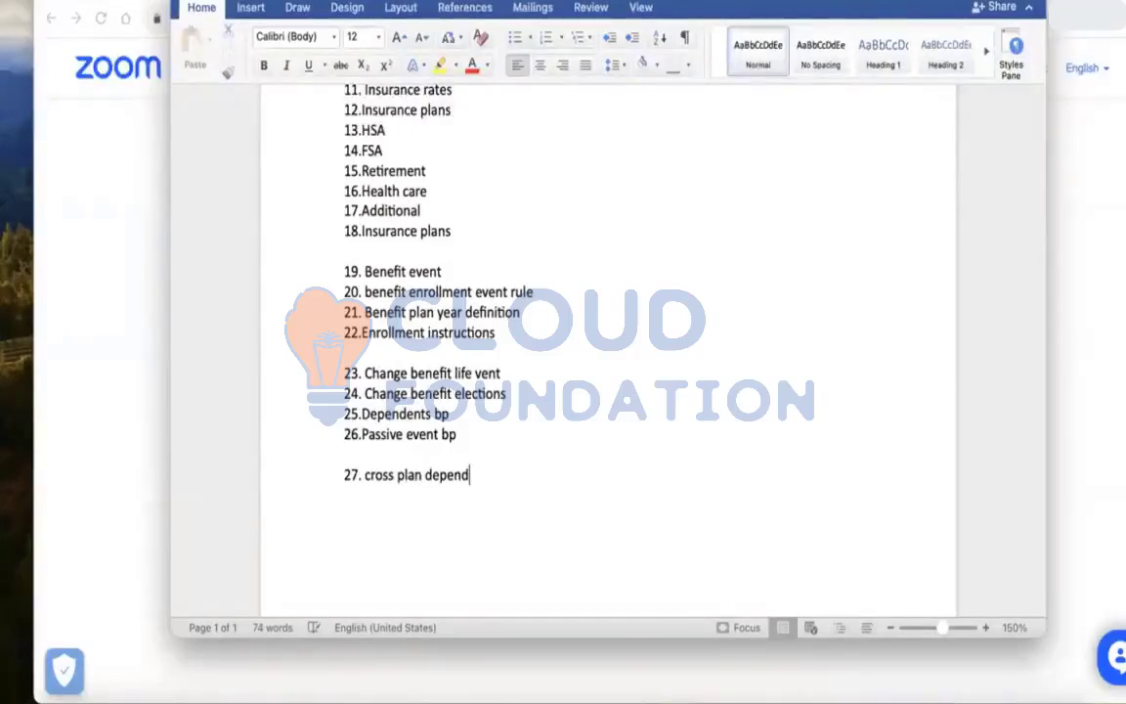
pyautogui.write('encies')
pyautogui.press('Return')
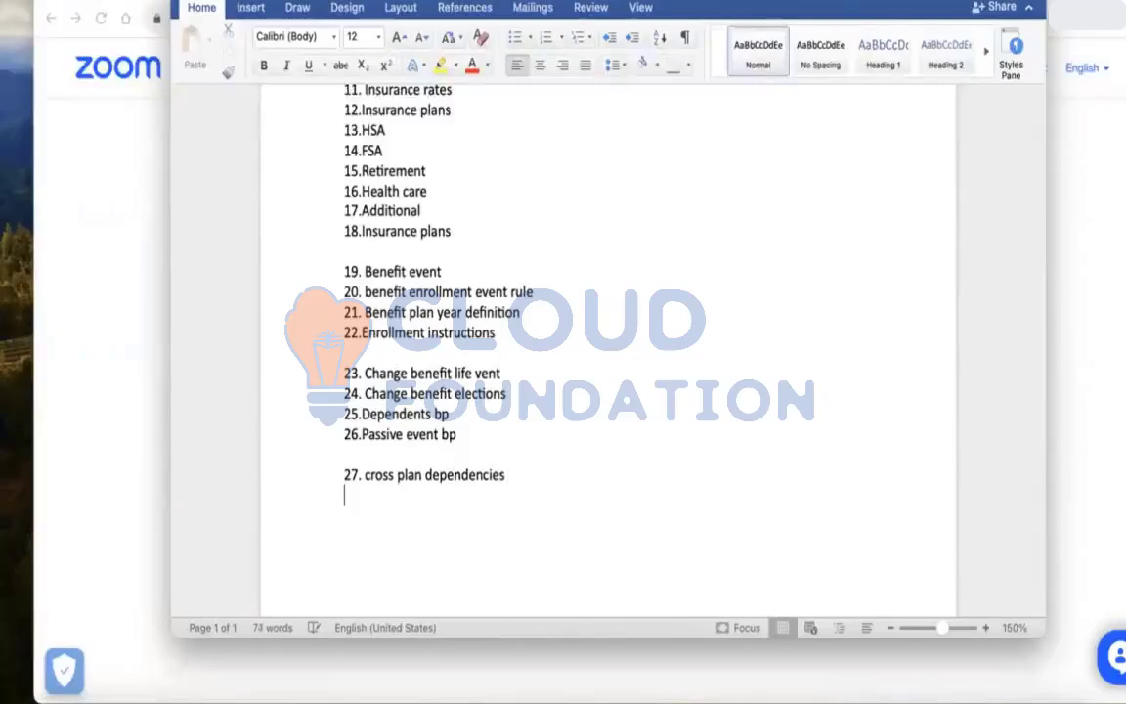
# Add item "28.passive event", fixing its typo, and start item "29." on the next line
pyautogui.write('28.')
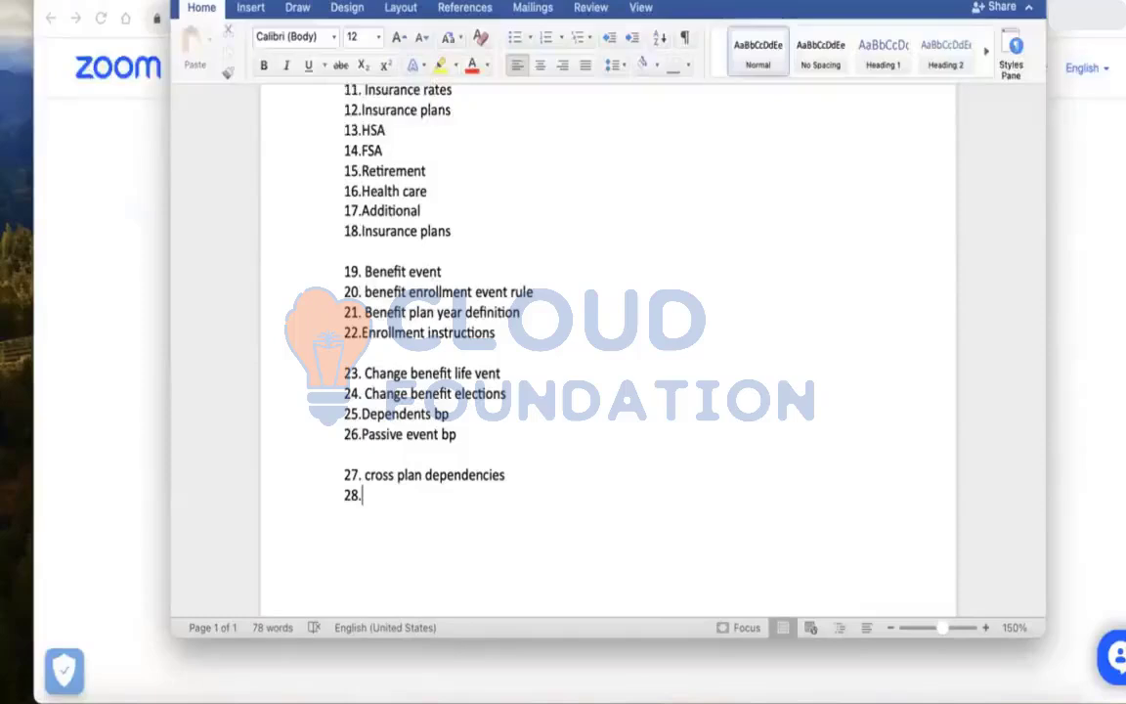
pyautogui.write('passive evnt')
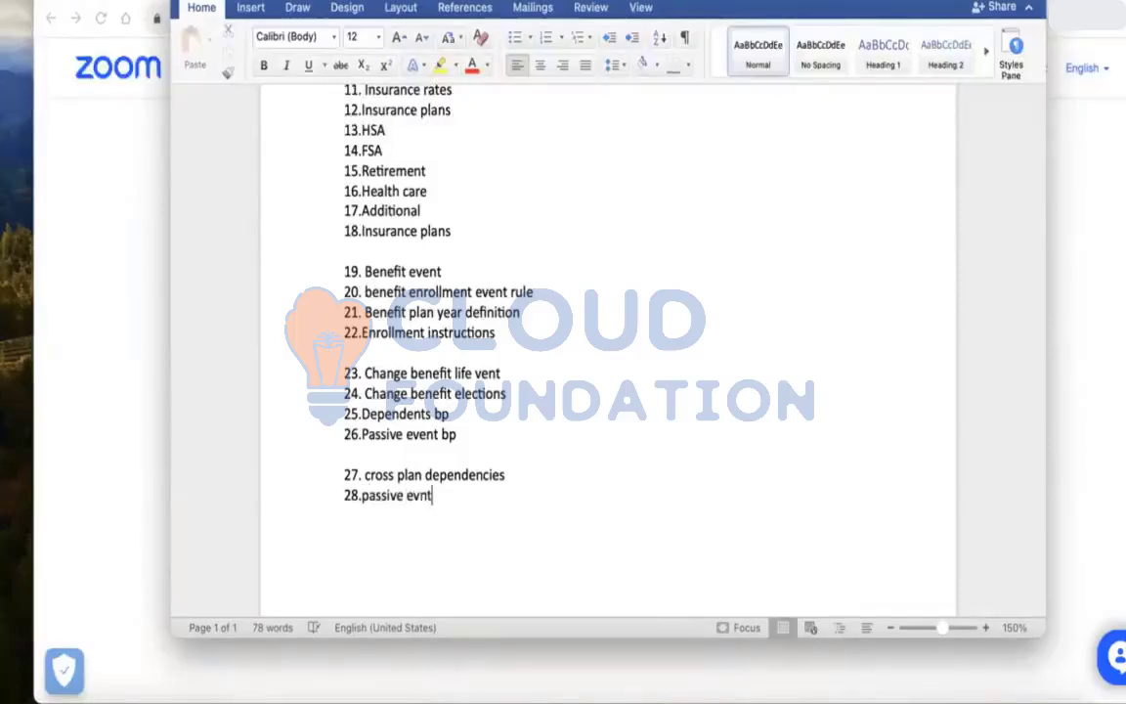
pyautogui.press('BackSpace')
pyautogui.press('BackSpace')
pyautogui.write('evnt')
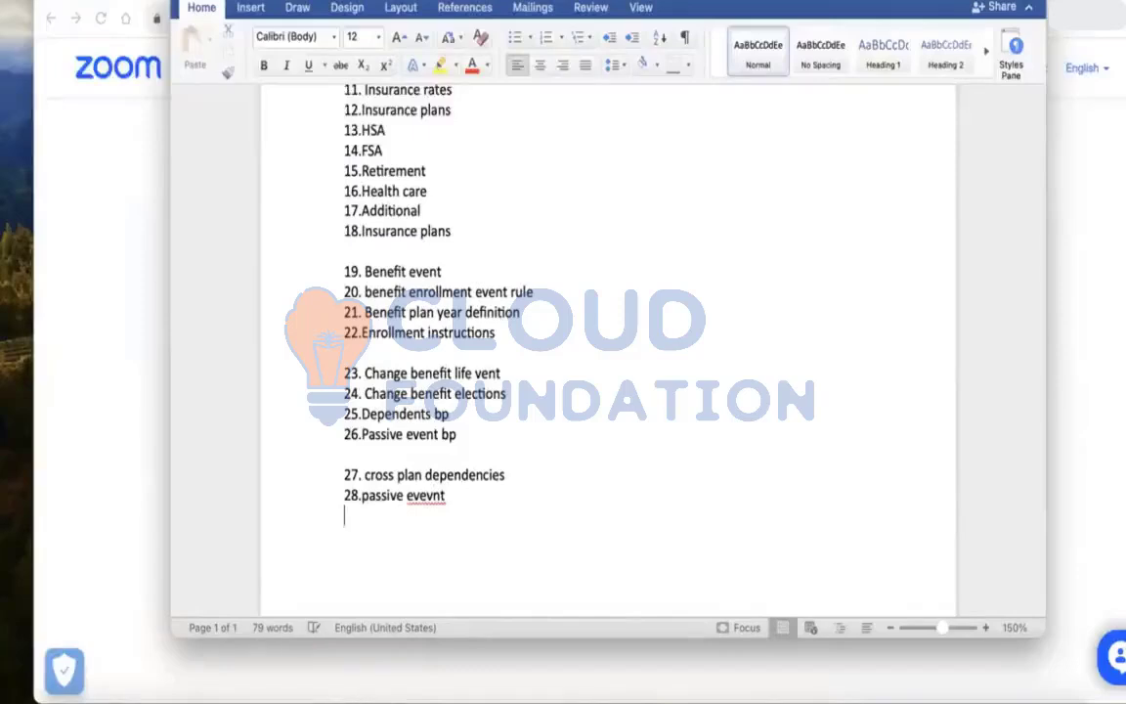
pyautogui.press('BackSpace')
pyautogui.press('BackSpace')
pyautogui.press('BackSpace')
pyautogui.write('nt')
pyautogui.press('Return')
pyautogui.write('29.')
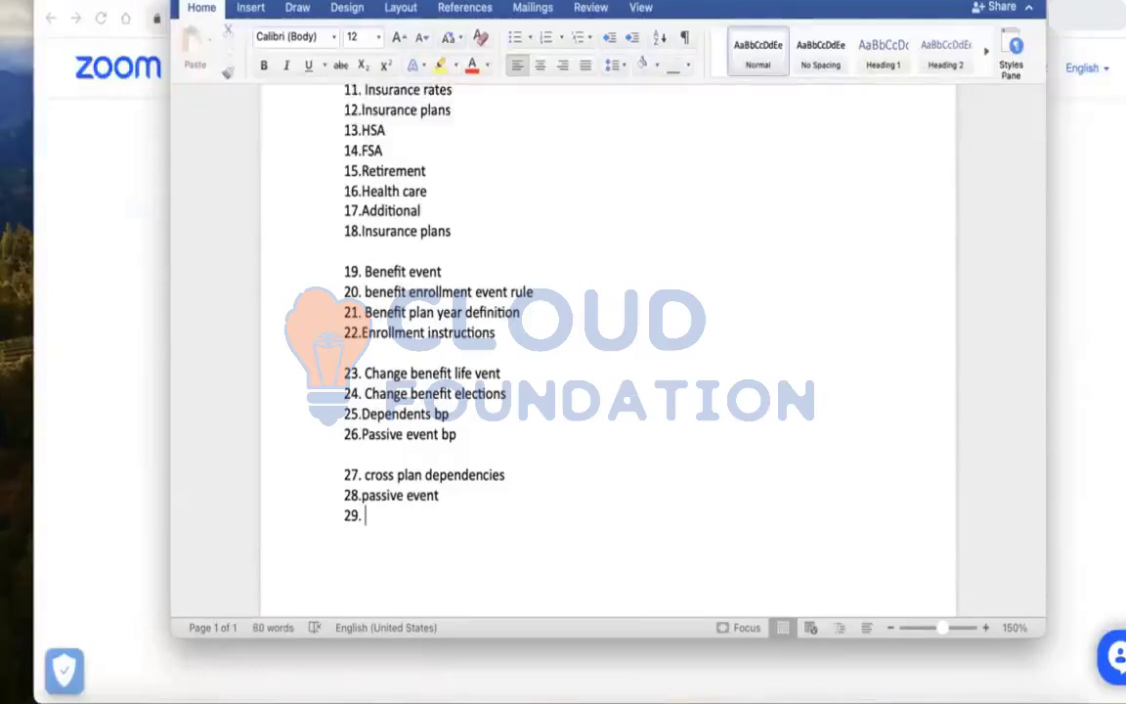
# Extend item 28 to read "passive event / passive event rule and process"
pyautogui.click(445, 495)
pyautogui.write('/ passiv')
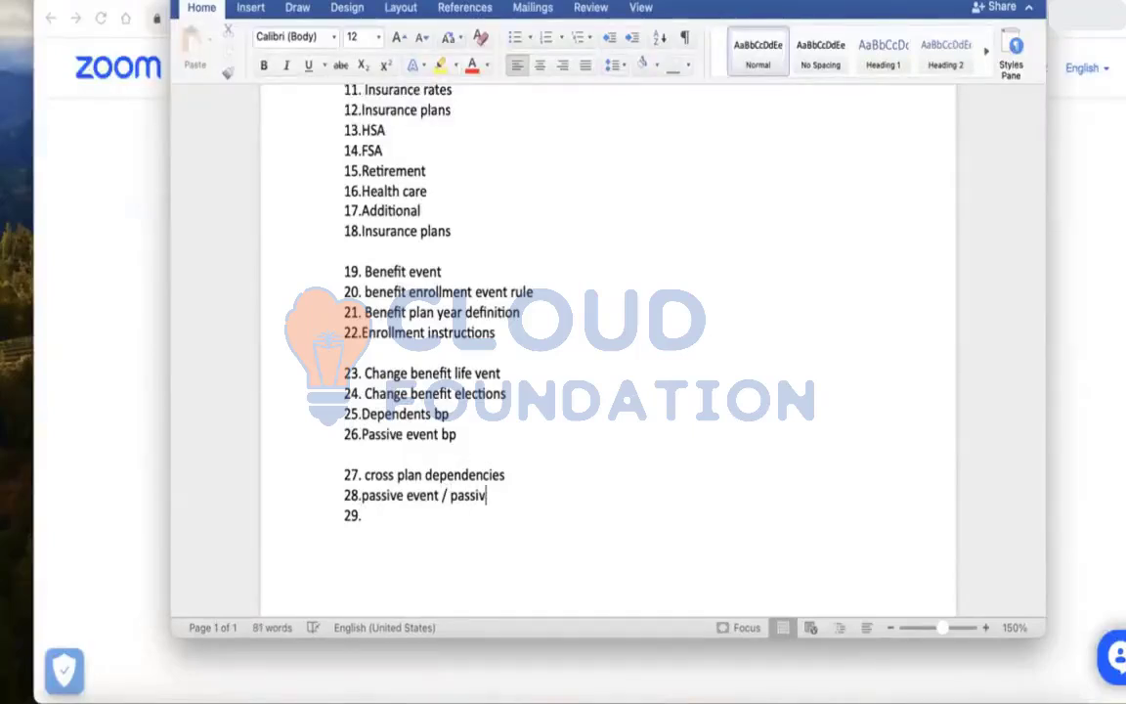
pyautogui.write('e event rule')
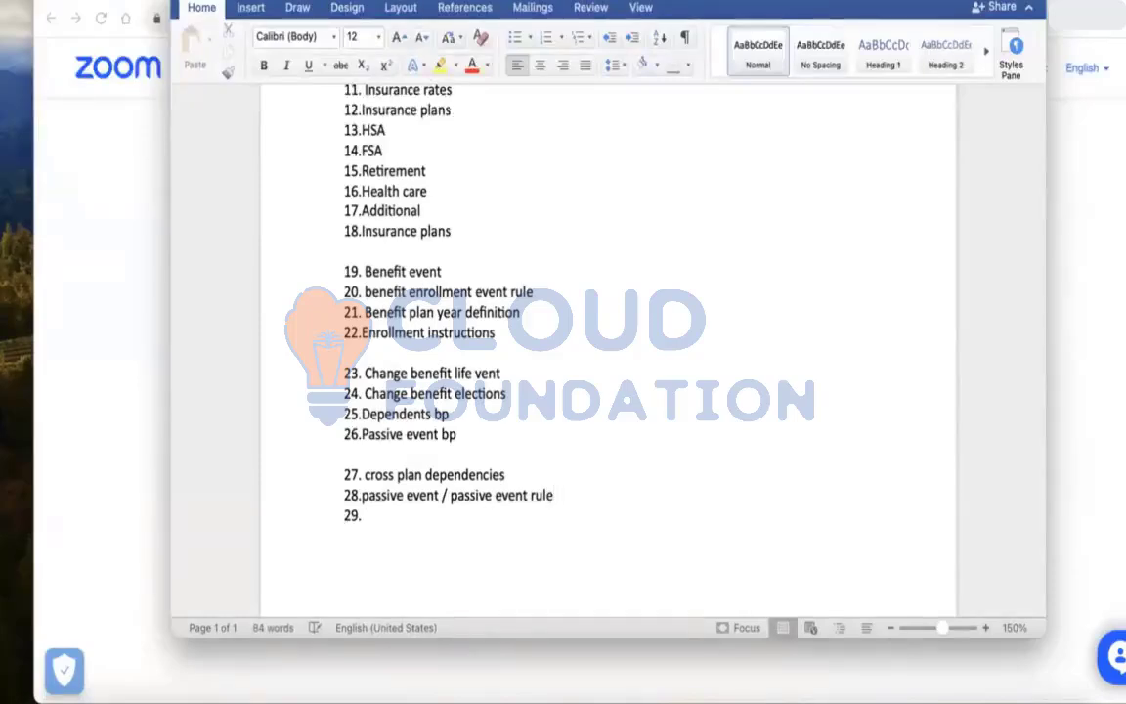
pyautogui.write(' and process')
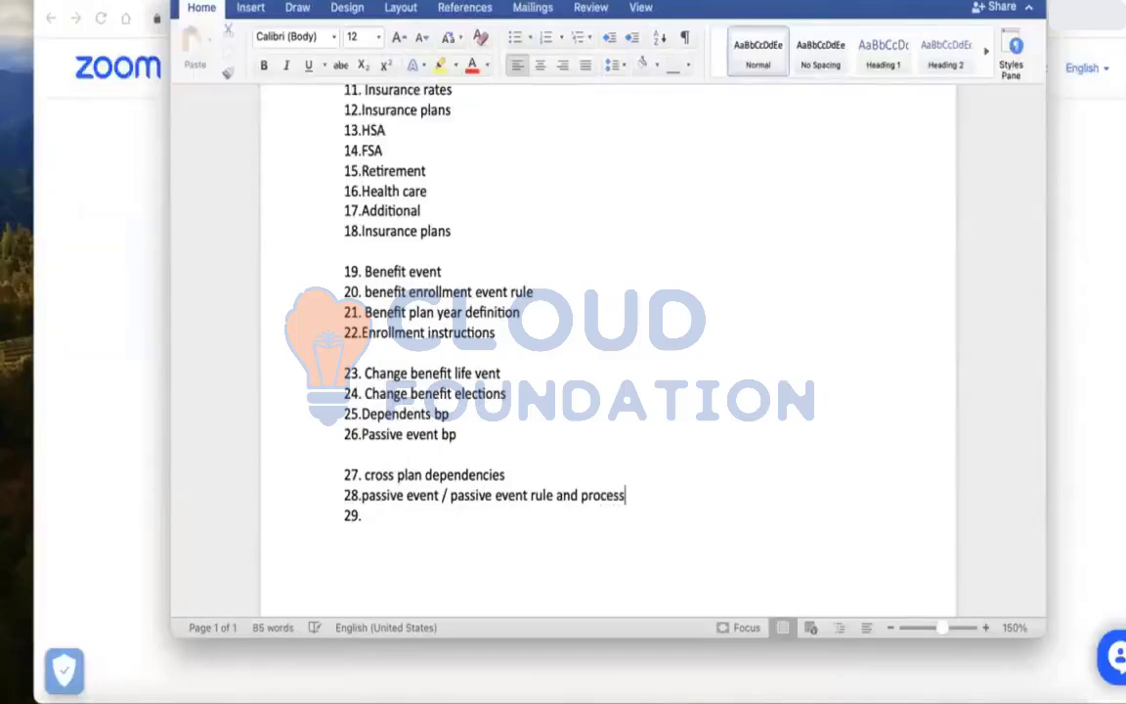
# Insert an extra blank line after item 26
pyautogui.click(459, 434)
pyautogui.press('Return')
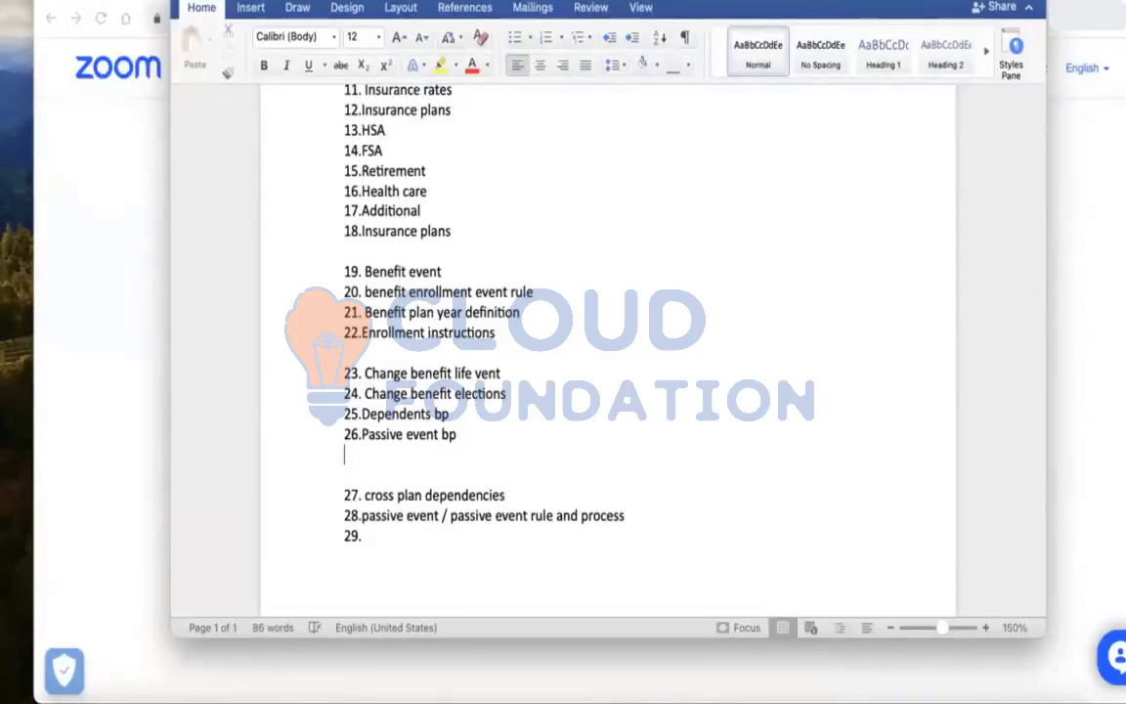
pyautogui.write('27.')
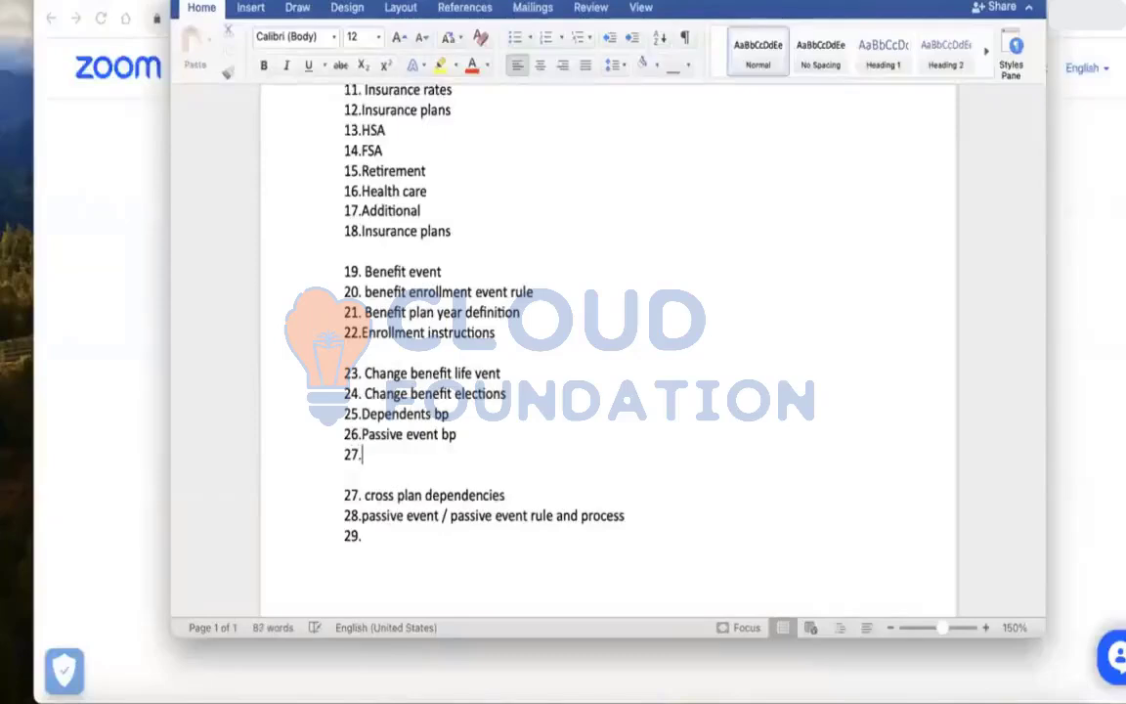
pyautogui.write(' Open entollment')
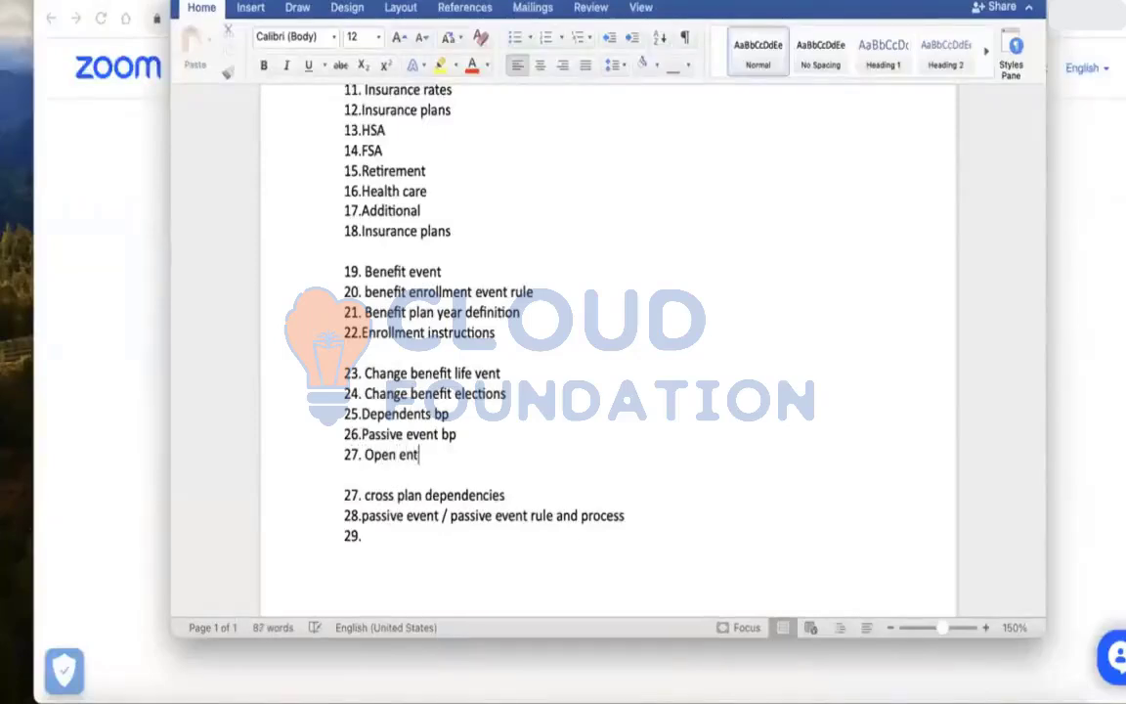
pyautogui.press('BackSpace')
pyautogui.press('BackSpace')
pyautogui.press('BackSpace')
pyautogui.press('BackSpace')
pyautogui.press('BackSpace')
pyautogui.press('BackSpace')
pyautogui.press('BackSpace')
pyautogui.press('BackSpace')
pyautogui.press('BackSpace')
pyautogui.press('BackSpace')
pyautogui.press('BackSpace')
pyautogui.press('BackSpace')
pyautogui.press('BackSpace')
pyautogui.press('BackSpace')
pyautogui.press('BackSpace')
pyautogui.press('BackSpace')
pyautogui.press('BackSpace')
pyautogui.press('BackSpace')
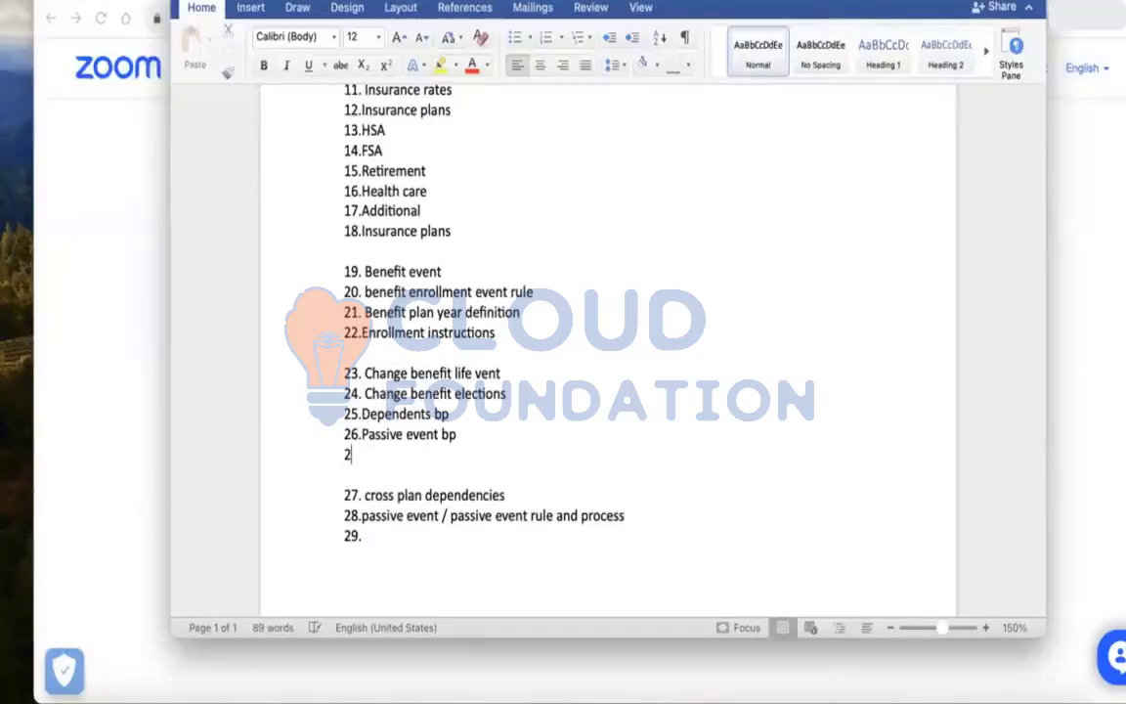
# Add "Open enrollment process" as item 29 of the list
pyautogui.click(377, 535)
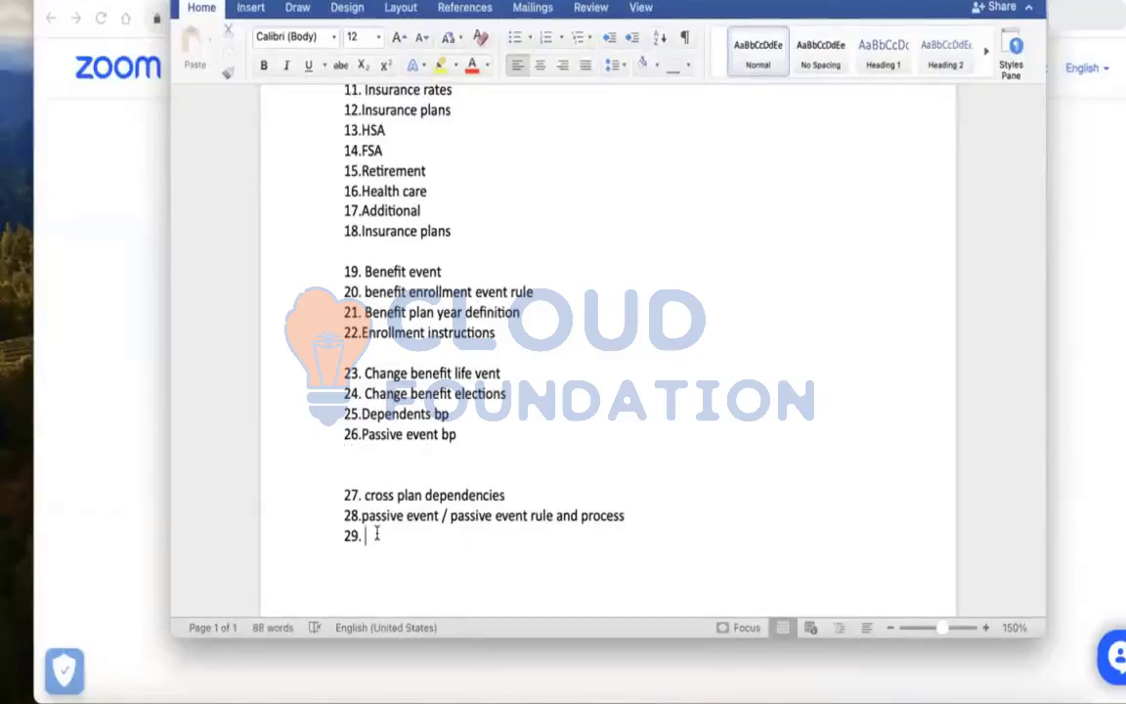
pyautogui.write('Open enroll')
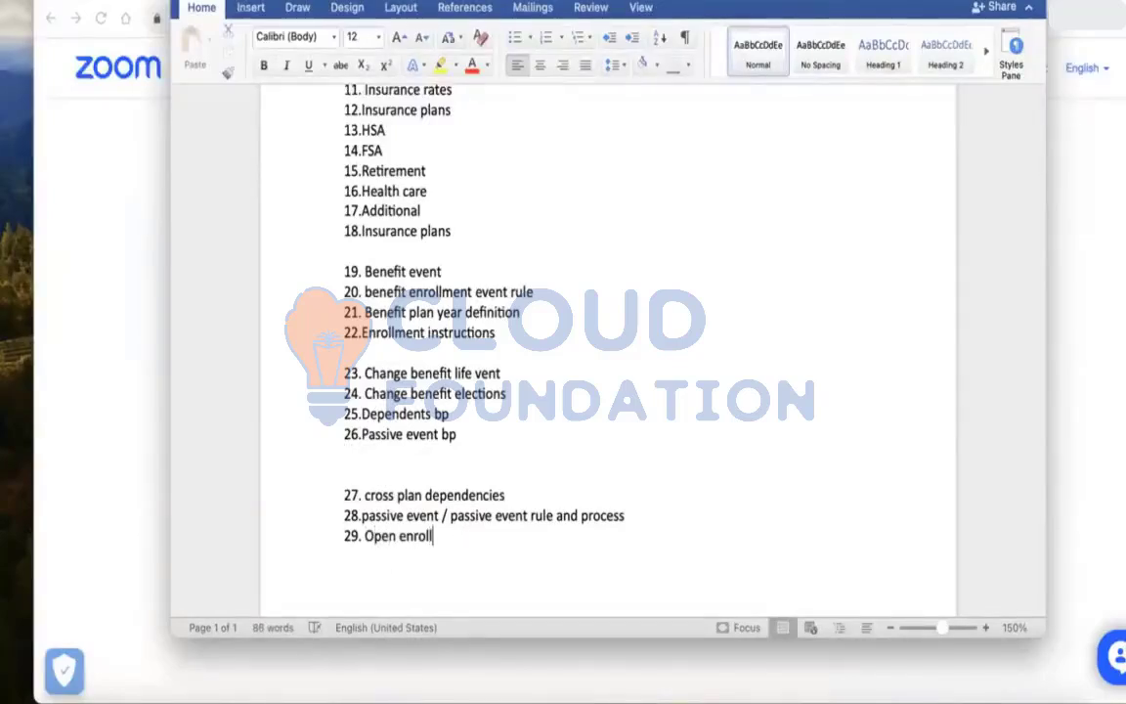
pyautogui.write('ment process')
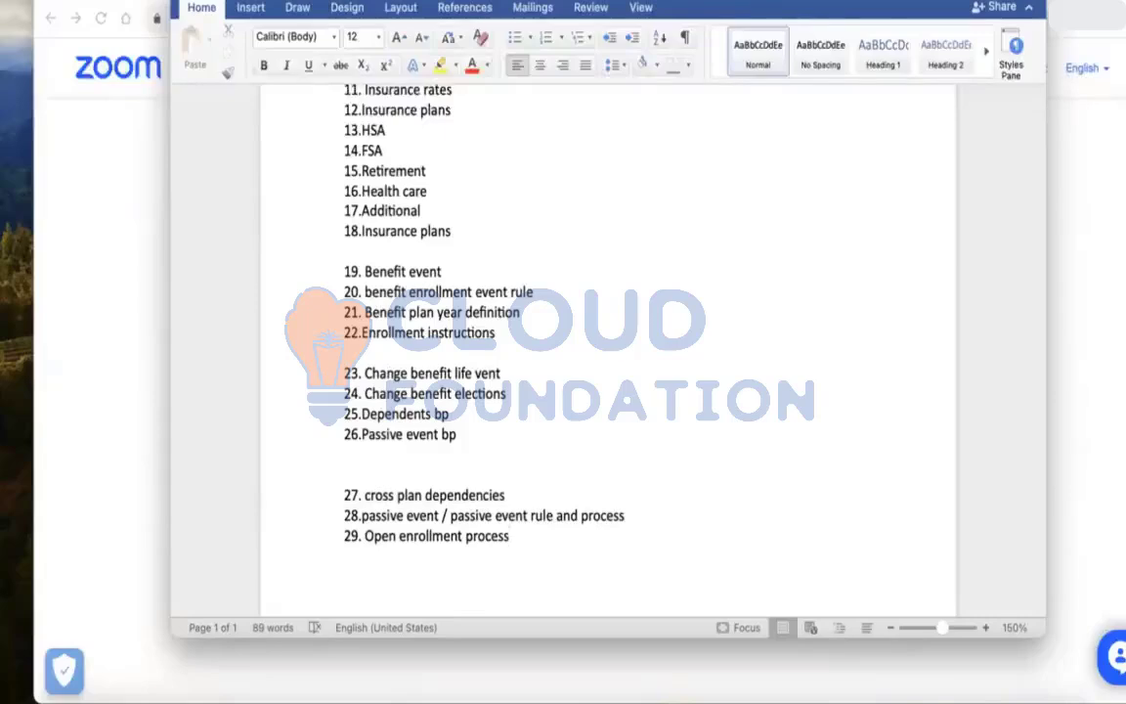
# Review the benefits topics list from the top, highlighting various groups of items to examine them
pyautogui.press('Up')
pyautogui.press('Up')
pyautogui.press('Up')
pyautogui.press('Up')
pyautogui.press('Up')
pyautogui.press('Up')
pyautogui.press('Up')
pyautogui.press('Up')
pyautogui.press('Up')
pyautogui.press('Up')
pyautogui.press('Up')
pyautogui.press('Up')
pyautogui.press('Up')
pyautogui.press('Up')
pyautogui.press('Up')
pyautogui.press('Up')
pyautogui.press('Up')
pyautogui.press('Up')
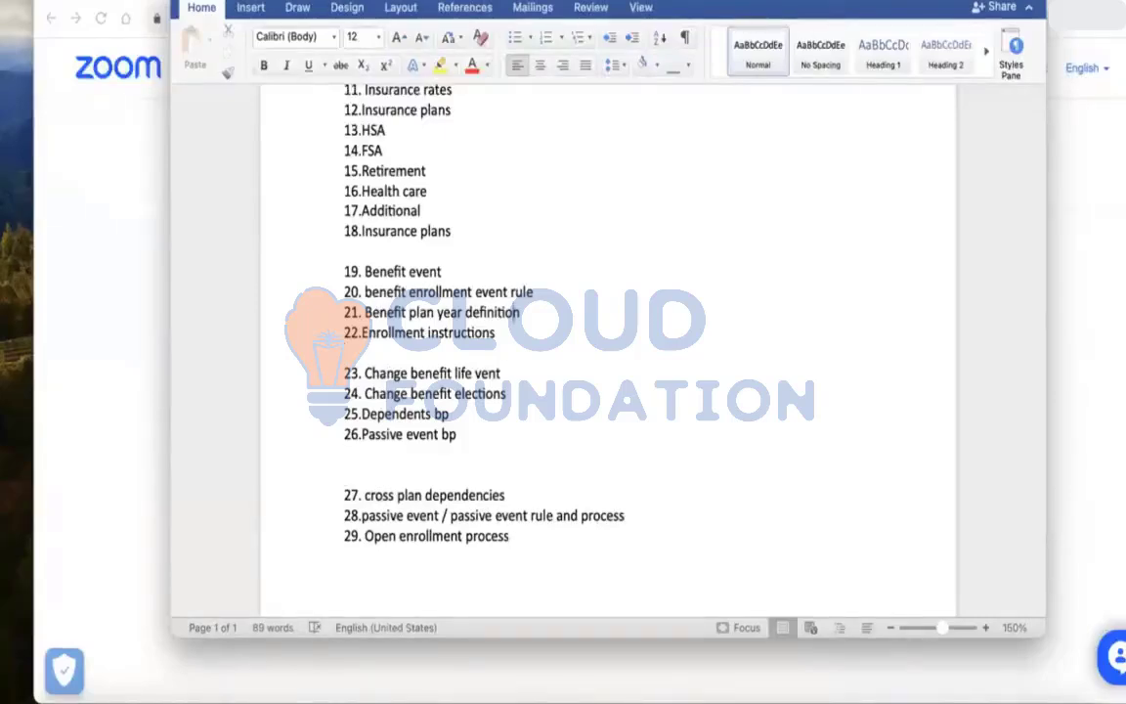
pyautogui.press('Up')
pyautogui.press('Up')
pyautogui.press('Up')
pyautogui.press('Up')
pyautogui.press('Up')
pyautogui.press('Up')
pyautogui.press('Up')
pyautogui.press('Up')
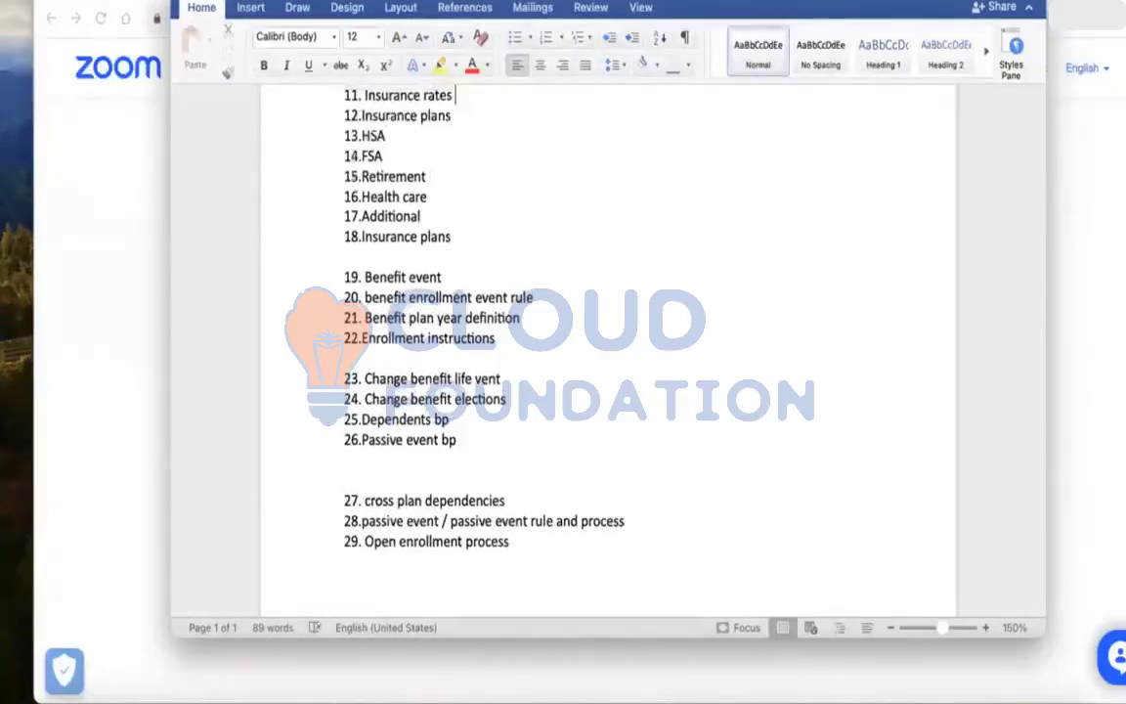
pyautogui.press('Up')
pyautogui.press('Up')
pyautogui.press('Up')
pyautogui.press('Up')
pyautogui.press('Up')
pyautogui.press('Up')
pyautogui.press('Up')
pyautogui.press('Up')
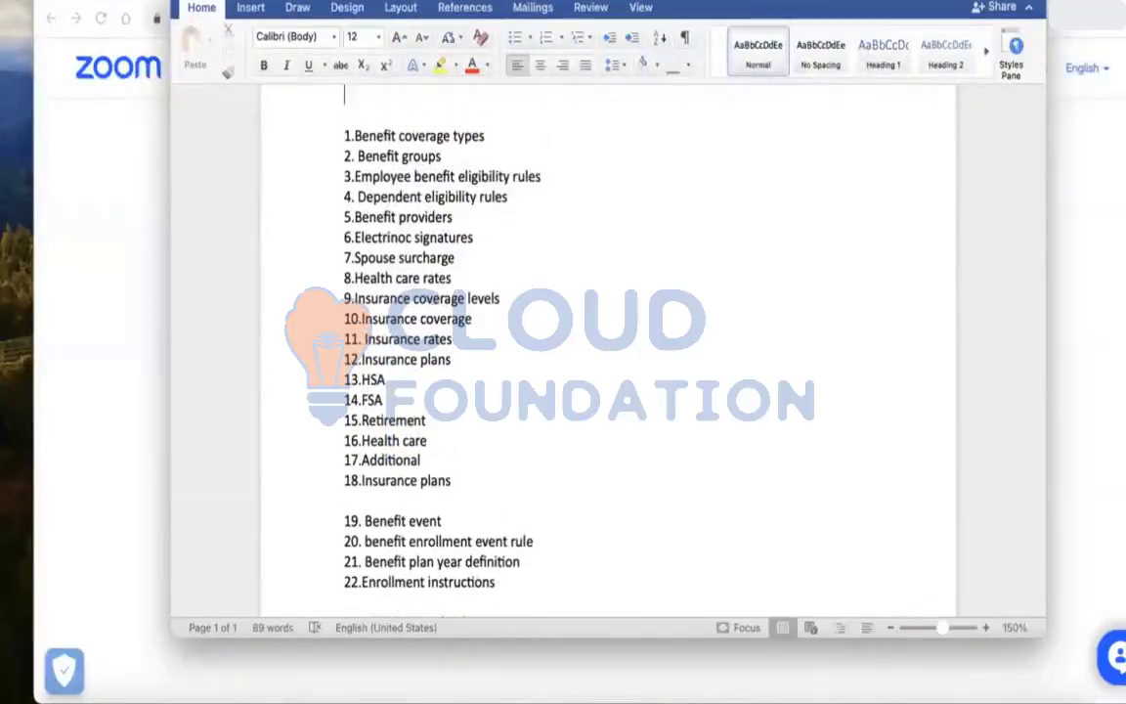
pyautogui.press('Down')
pyautogui.press('Down')
pyautogui.press('Down')
pyautogui.press('Down')
pyautogui.press('Down')
pyautogui.click(477, 319)
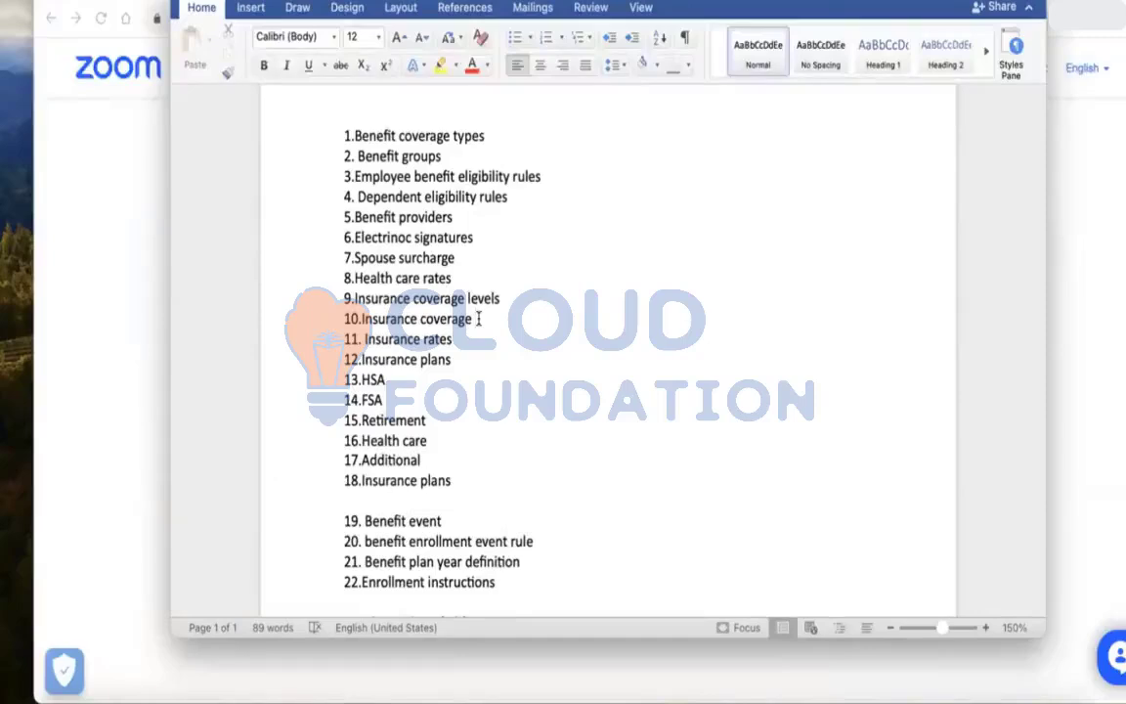
pyautogui.click(440, 540)
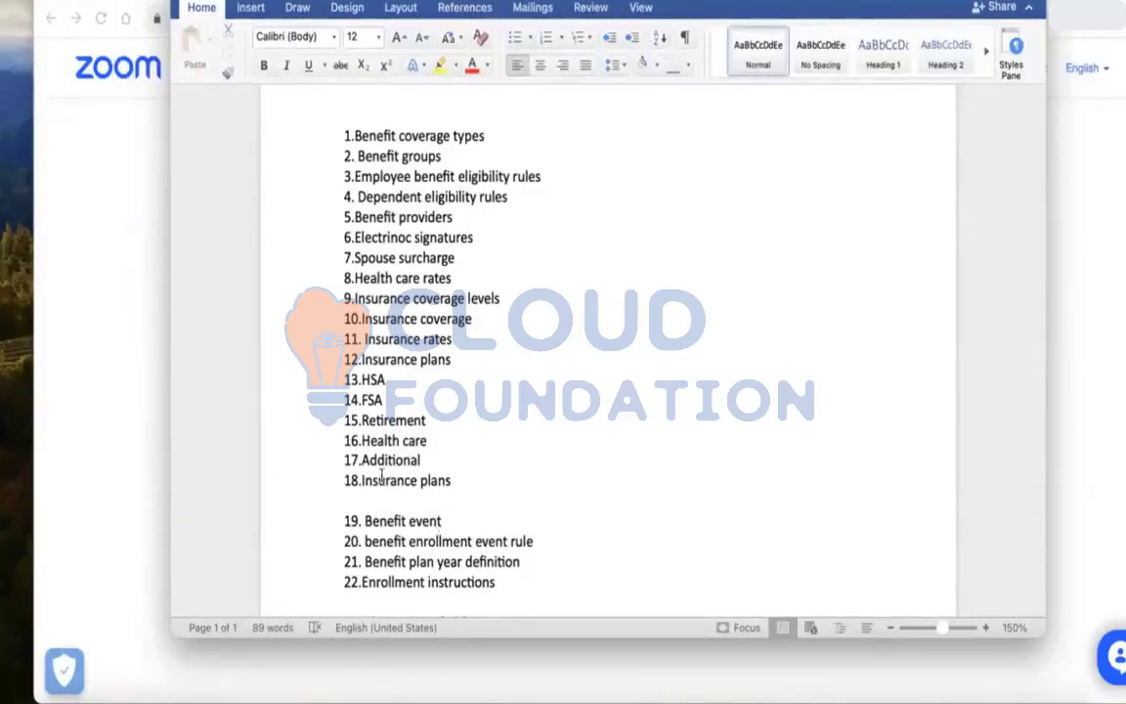
pyautogui.moveTo(364, 459); pyautogui.dragTo(363, 382)
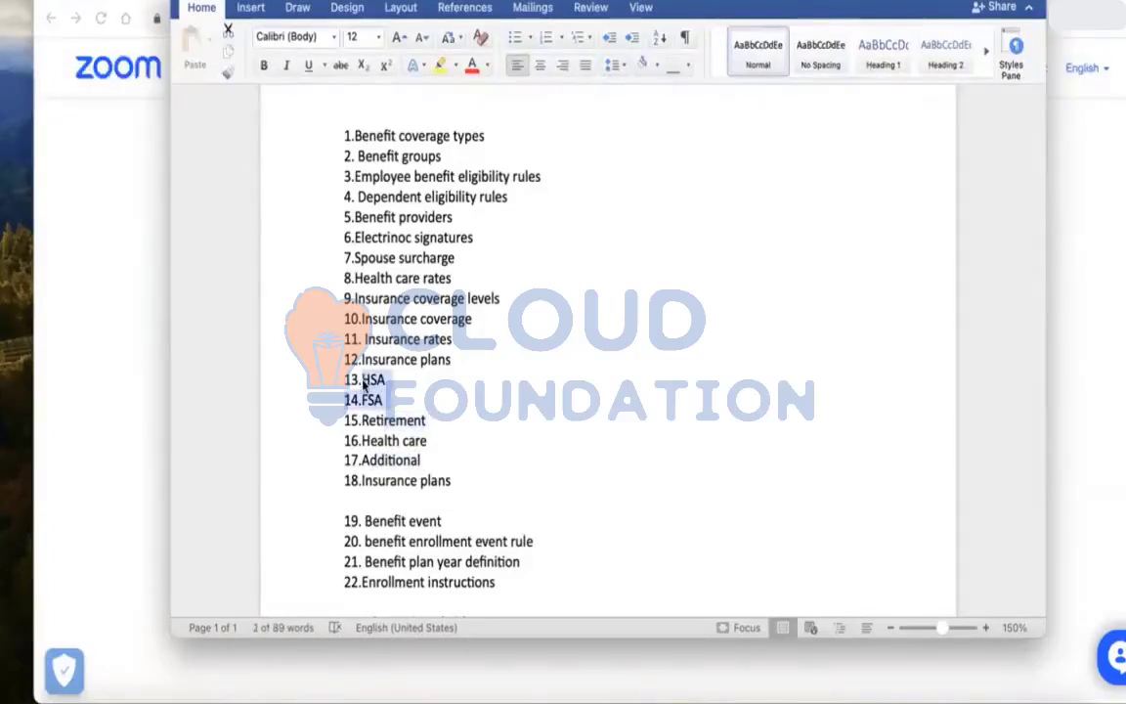
pyautogui.click(361, 400)
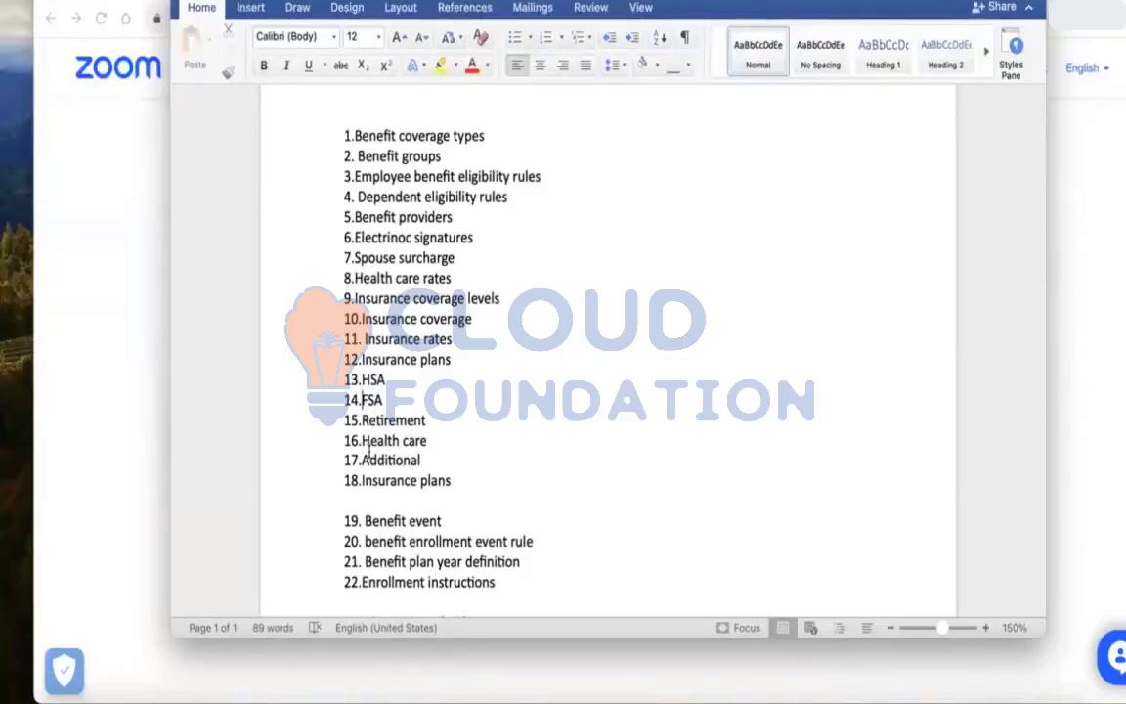
pyautogui.moveTo(453, 360); pyautogui.dragTo(335, 260)
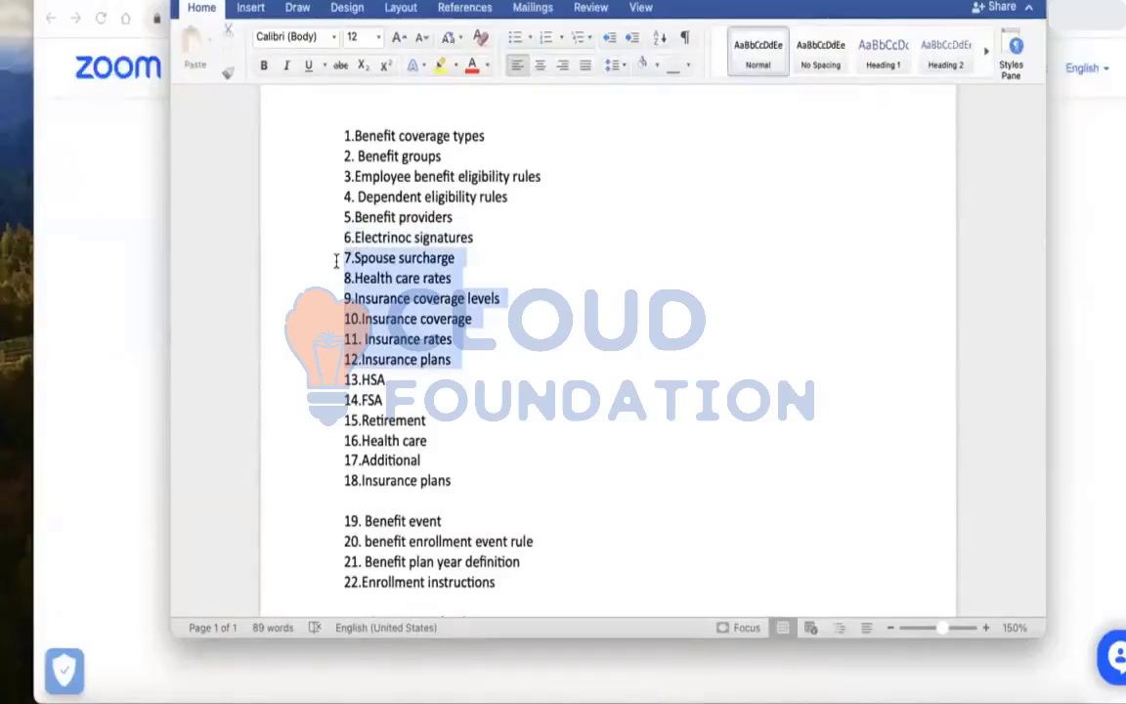
pyautogui.moveTo(336, 260); pyautogui.dragTo(335, 260)
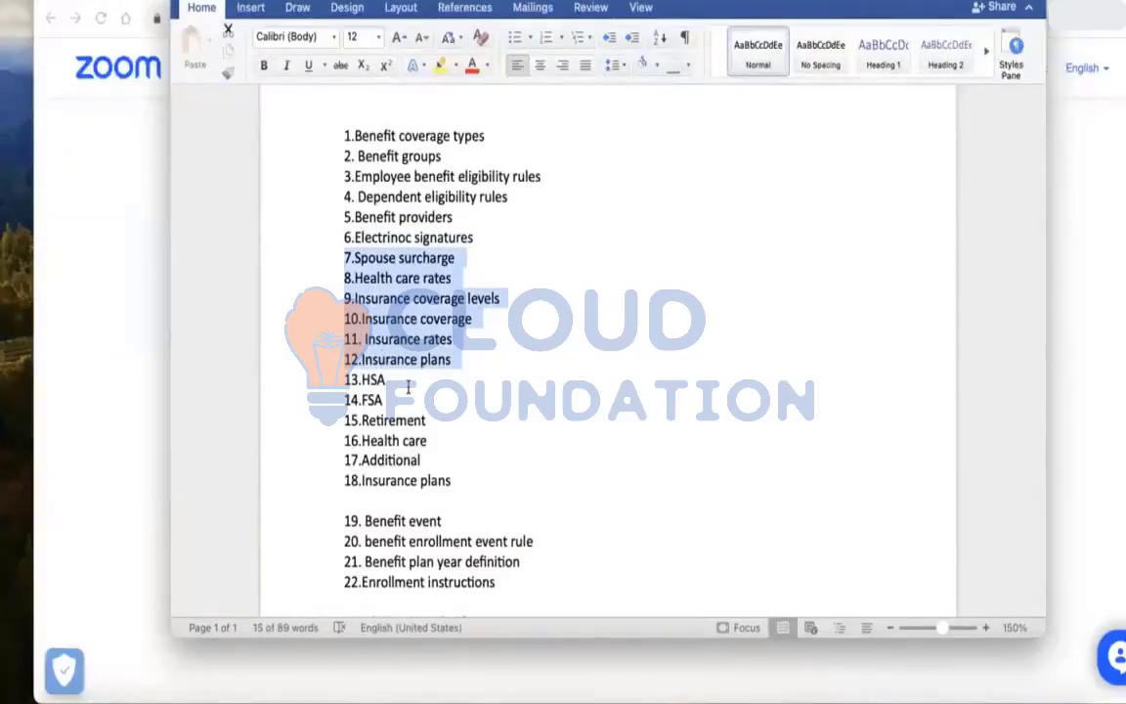
pyautogui.moveTo(428, 441); pyautogui.dragTo(361, 441)
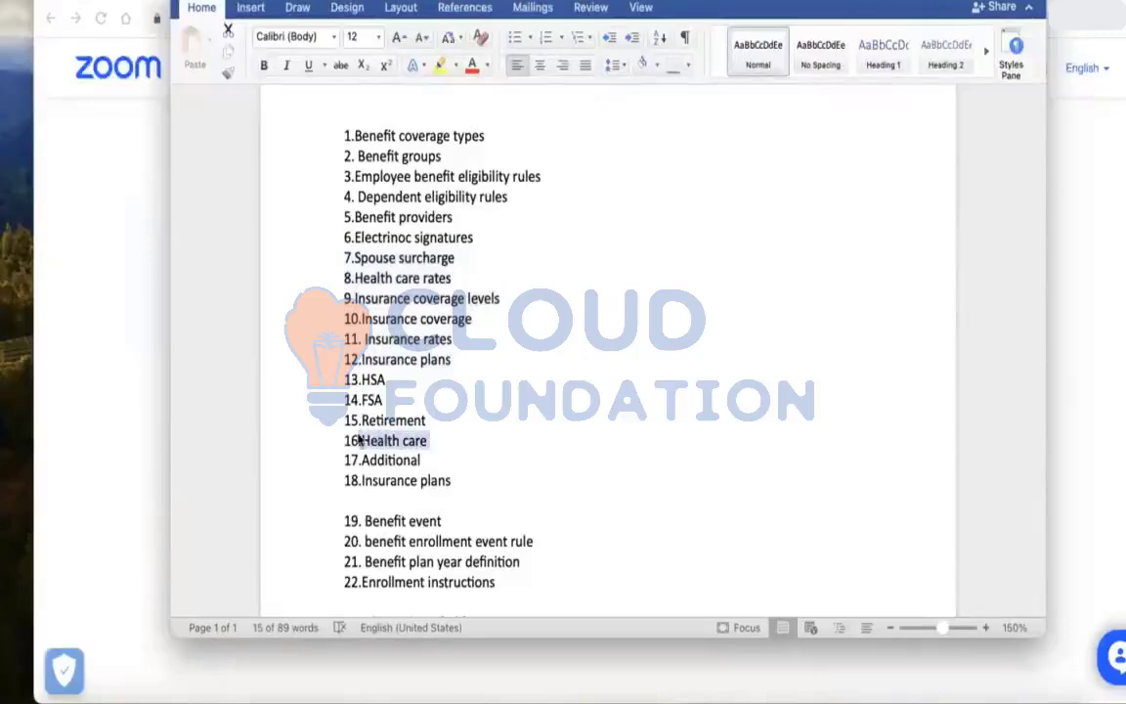
pyautogui.moveTo(453, 480); pyautogui.dragTo(361, 480)
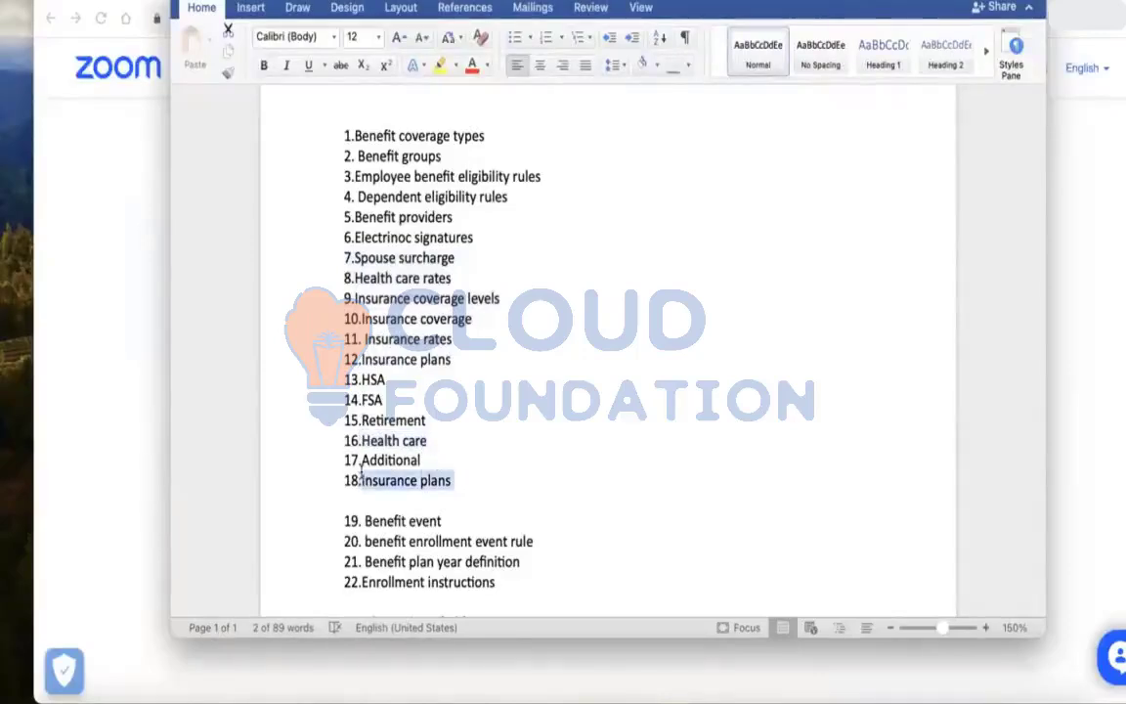
pyautogui.moveTo(386, 380); pyautogui.dragTo(353, 221)
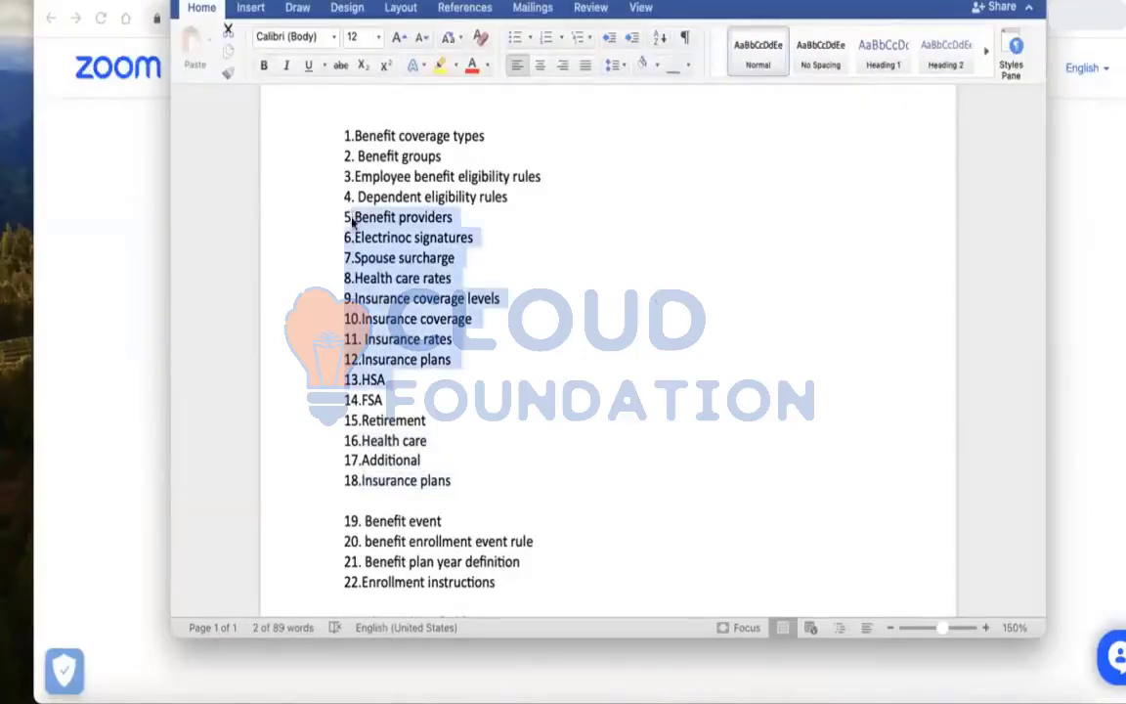
pyautogui.click(410, 472)
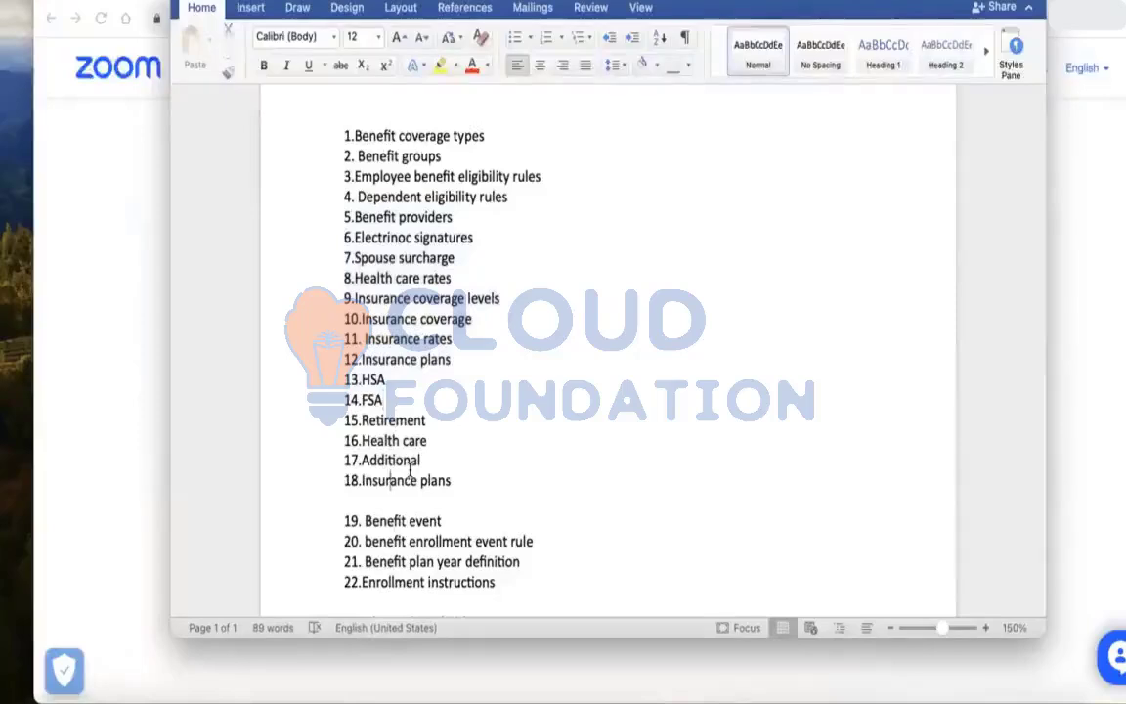
pyautogui.scroll(-5, 410, 472)
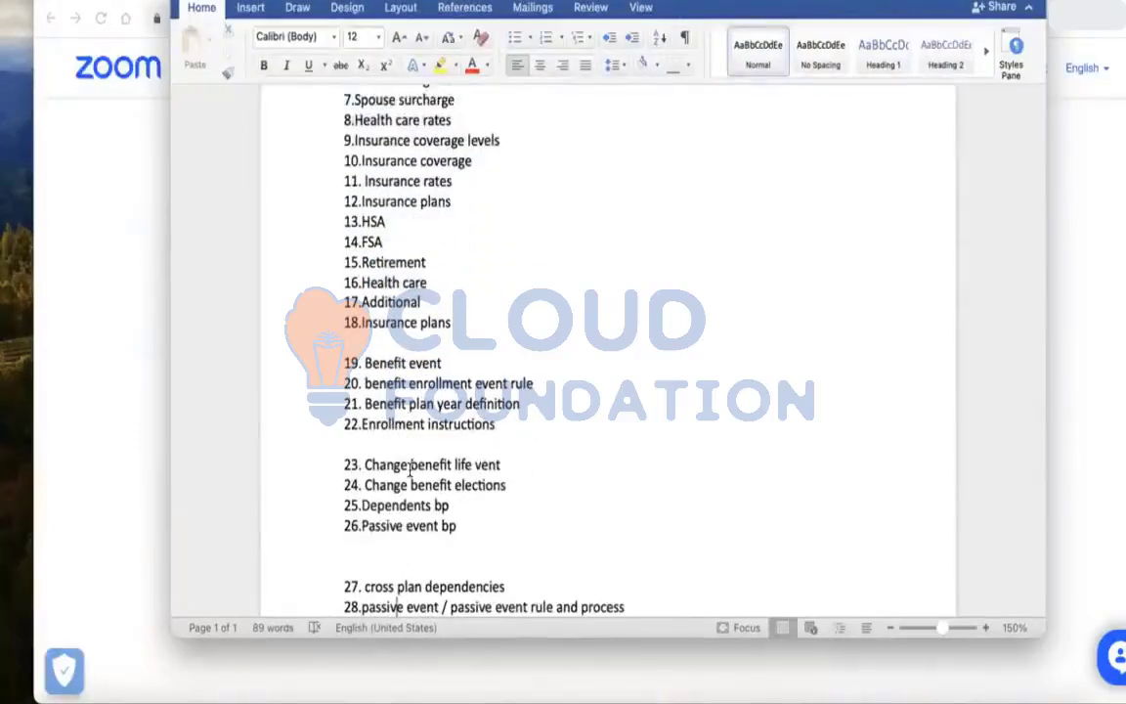
pyautogui.click(401, 608)
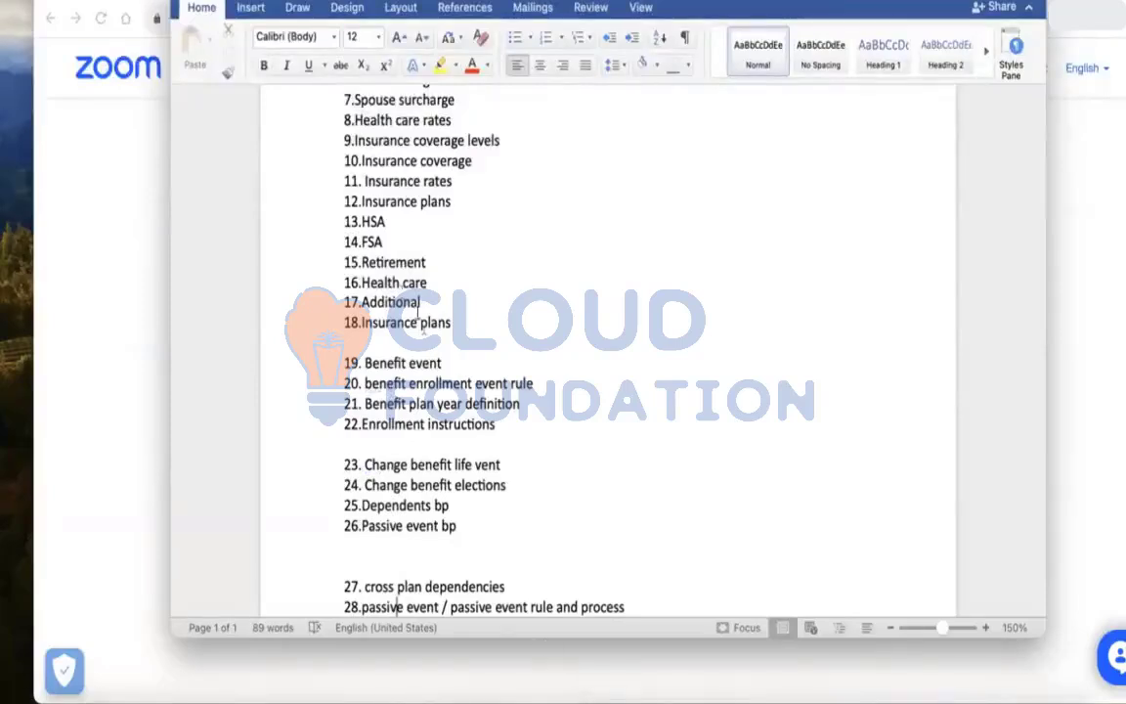
pyautogui.moveTo(362, 262); pyautogui.dragTo(426, 263)
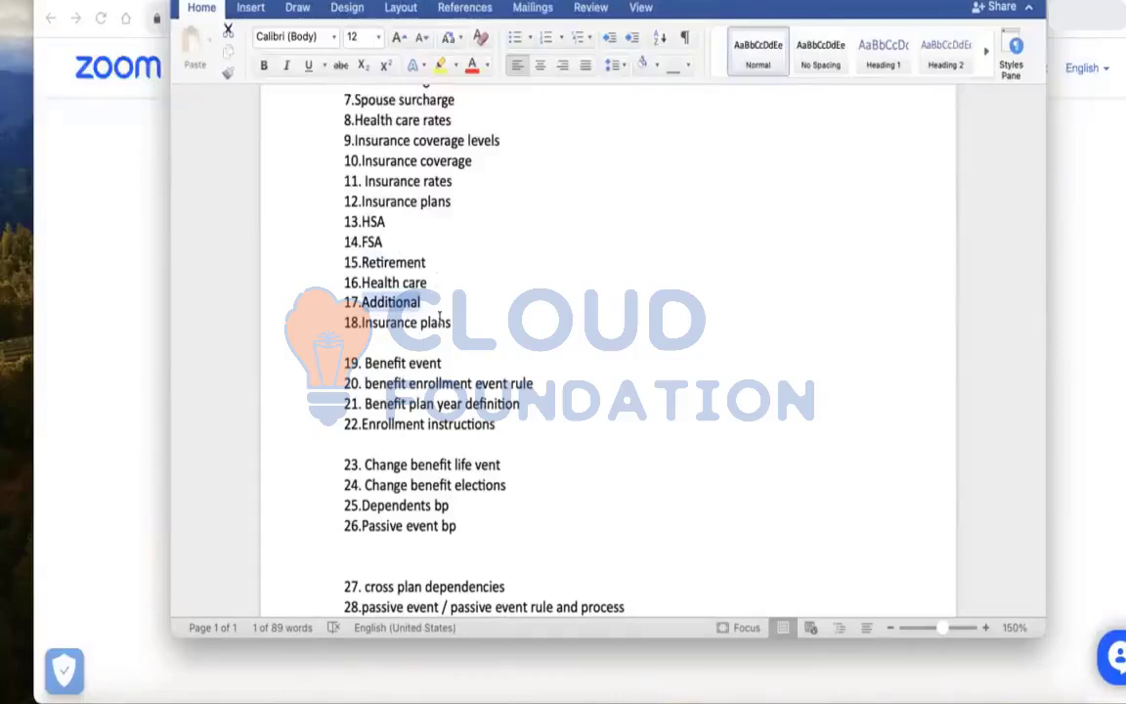
pyautogui.click(462, 283)
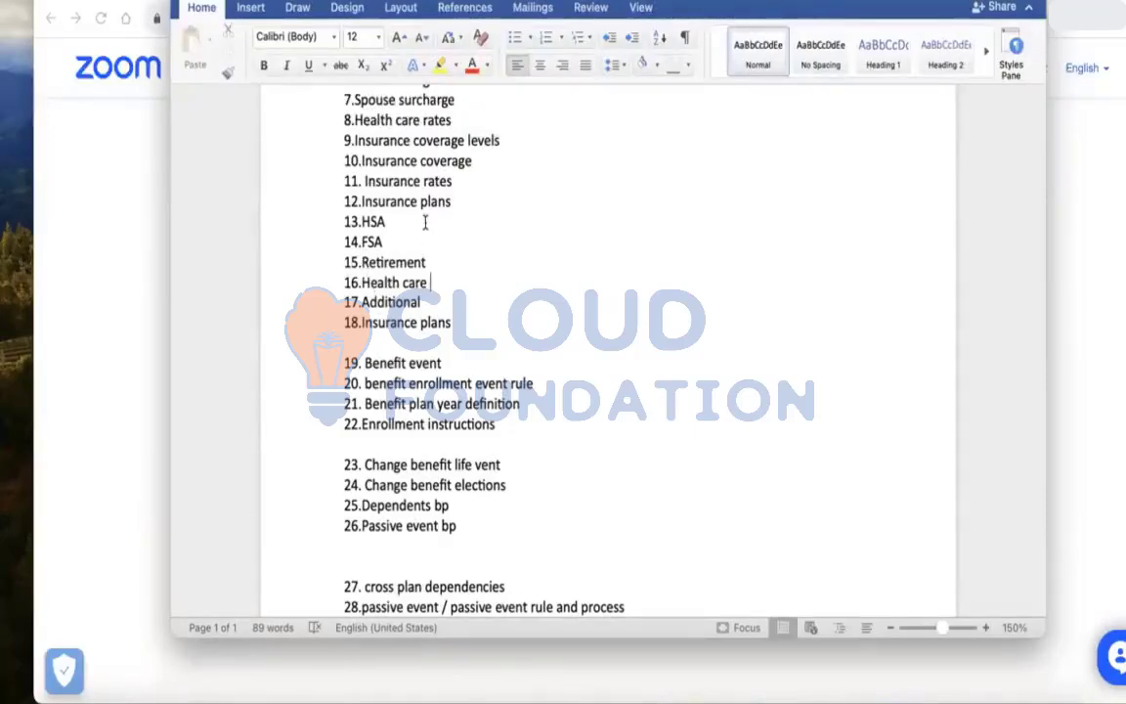
pyautogui.moveTo(423, 218); pyautogui.dragTo(363, 106)
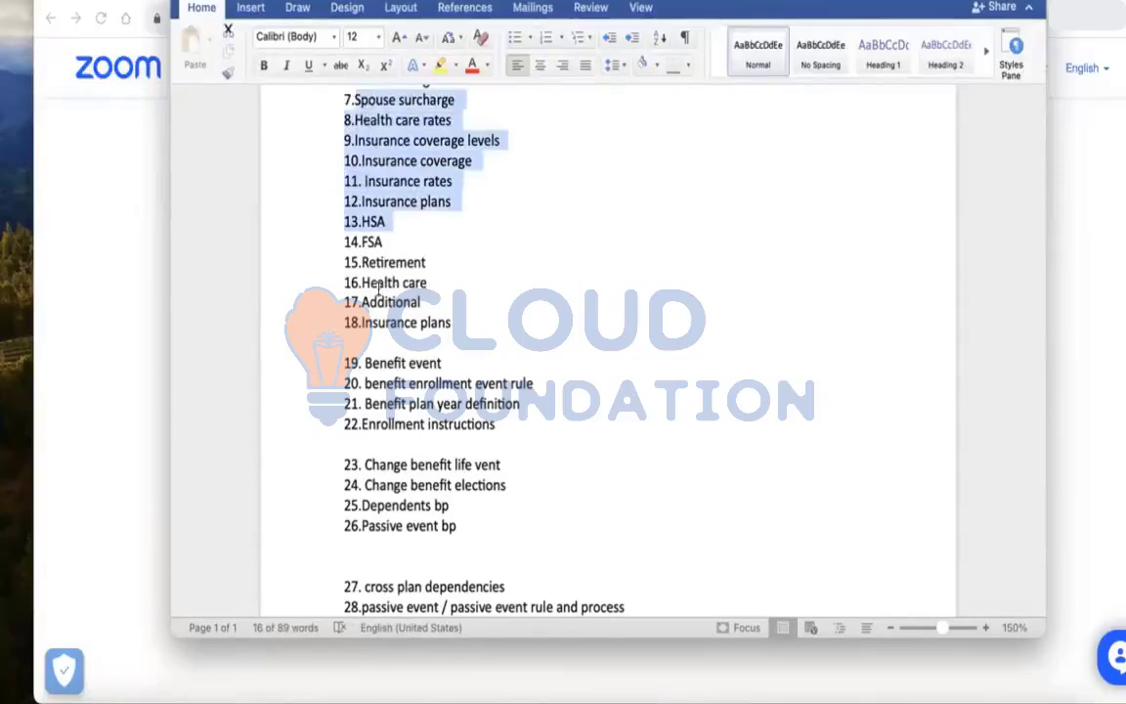
pyautogui.click(367, 386)
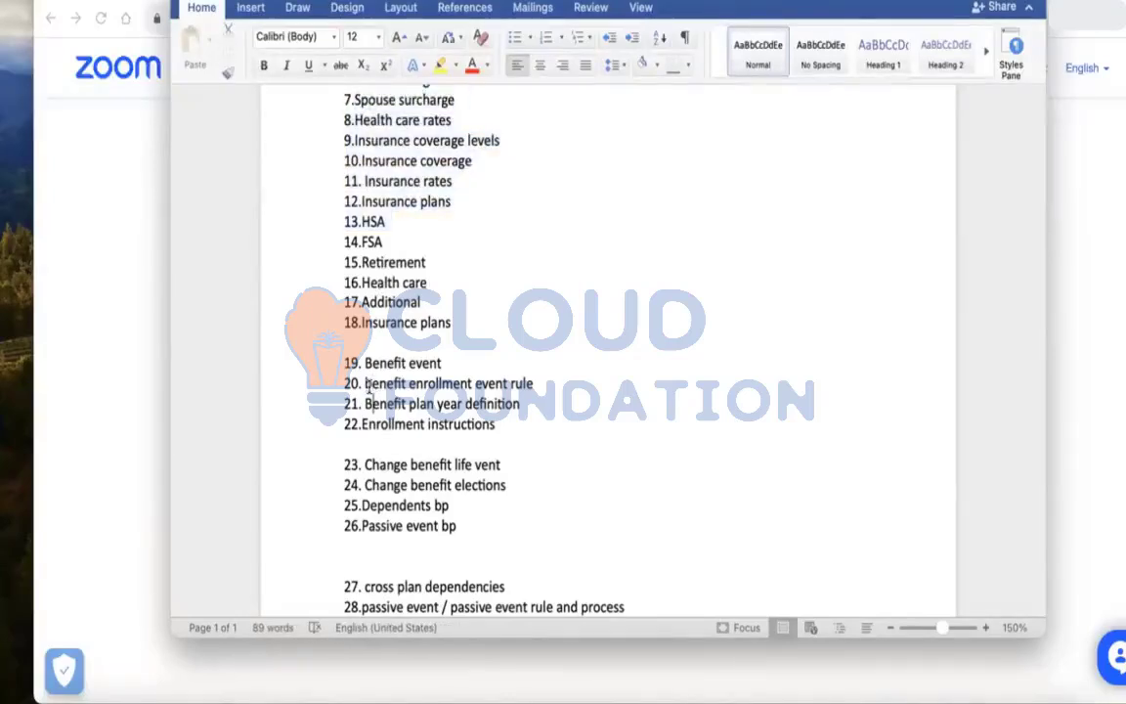
pyautogui.press('Down')
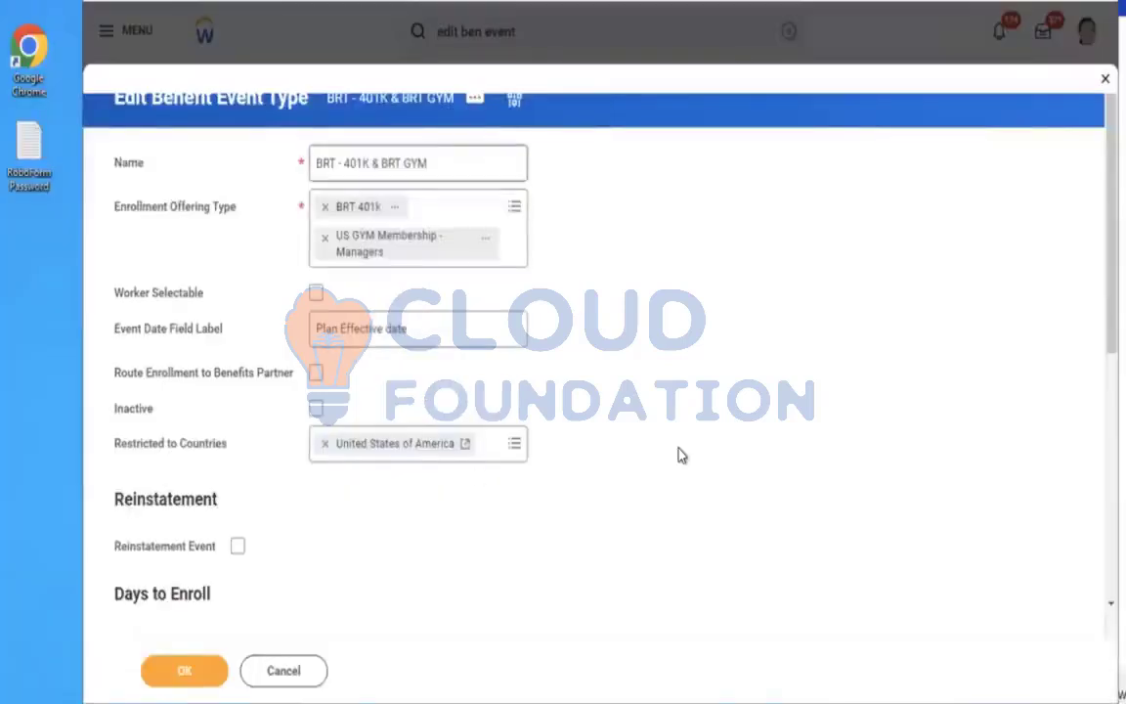
# Switch to Workday and enable Worker Selectable on the BRT - 401K & BRT GYM benefit event type, then save it
pyautogui.click(317, 295)
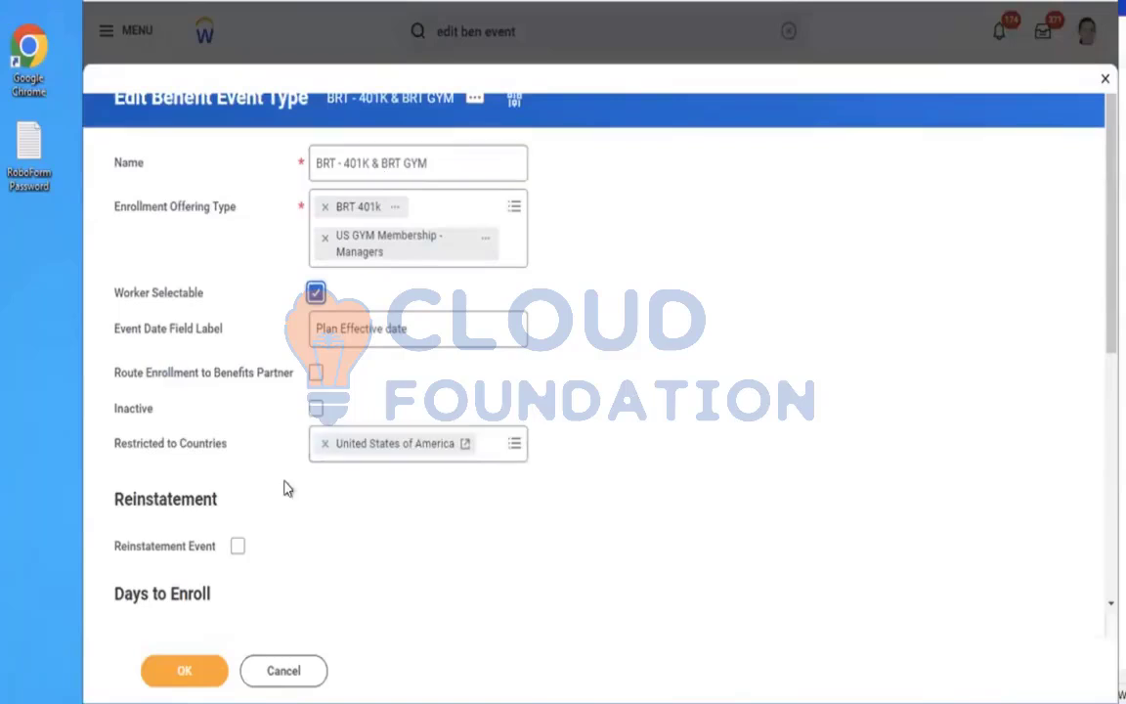
pyautogui.click(182, 671)
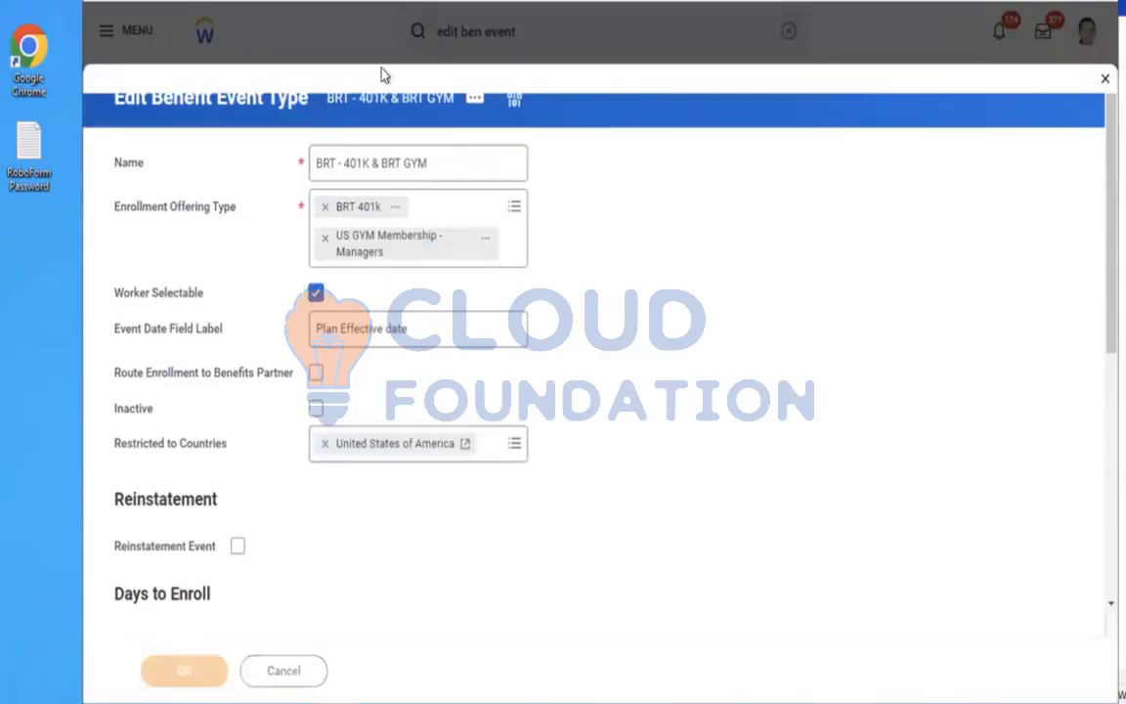
# Search for "edit cross plan" and open the Edit Cross Plan Enrollment Prerequisite task
pyautogui.click(781, 31)
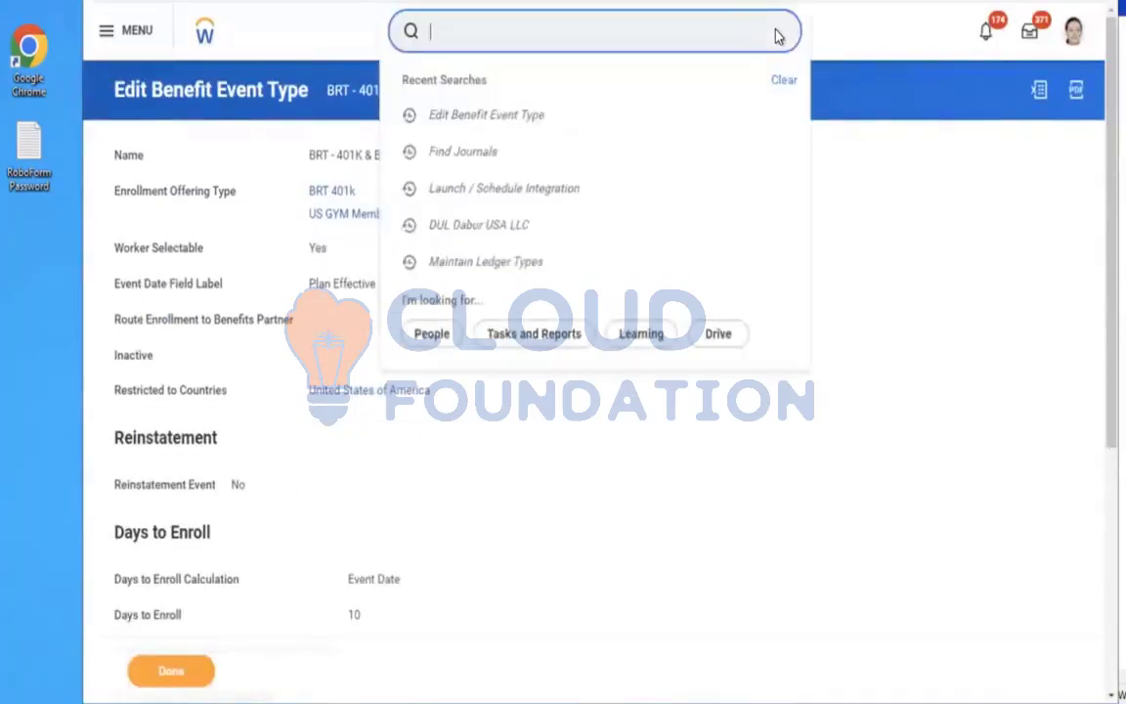
pyautogui.write('e')
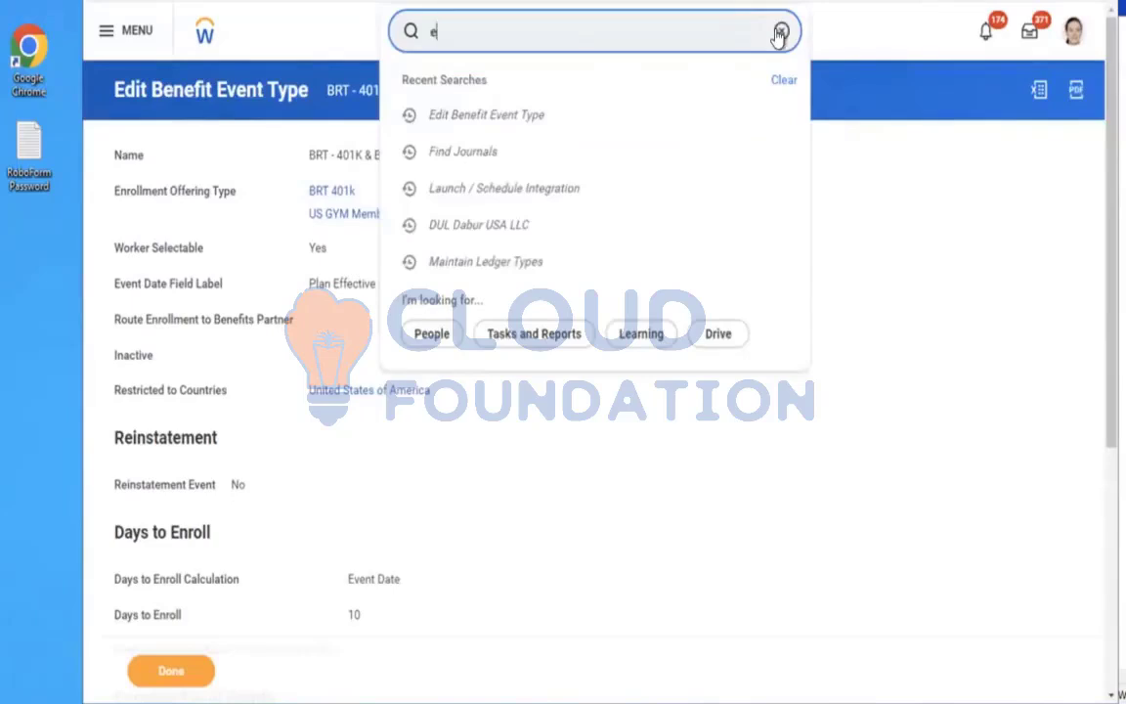
pyautogui.write('dit cross plan')
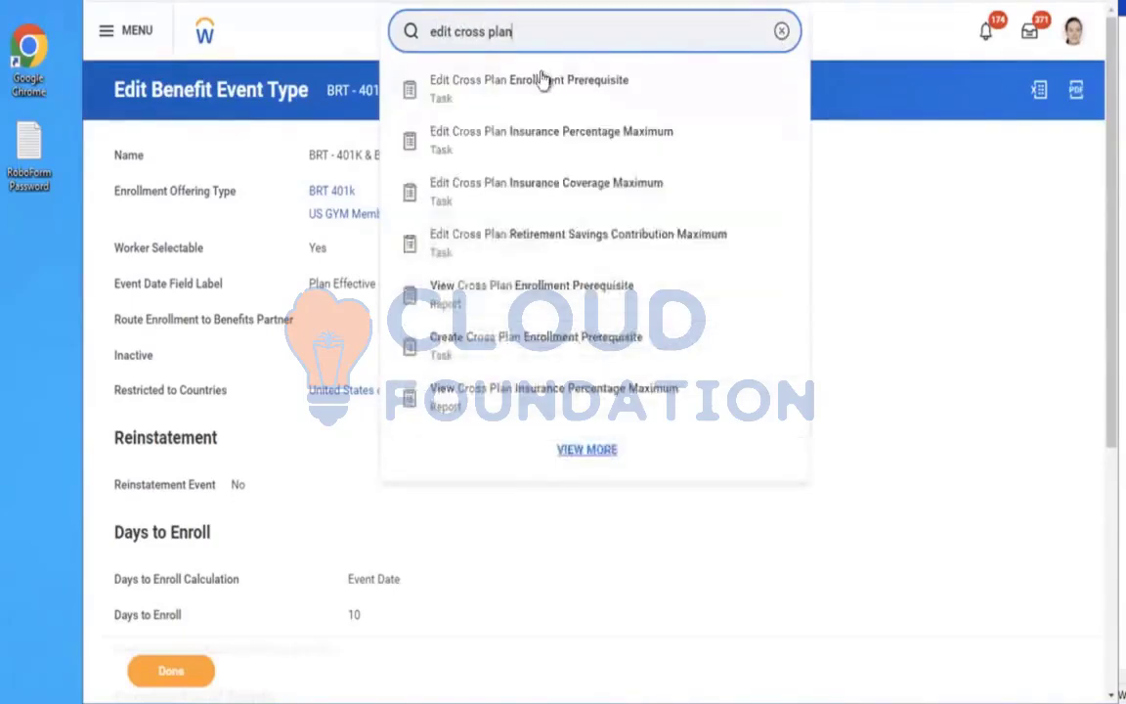
pyautogui.click(533, 84)
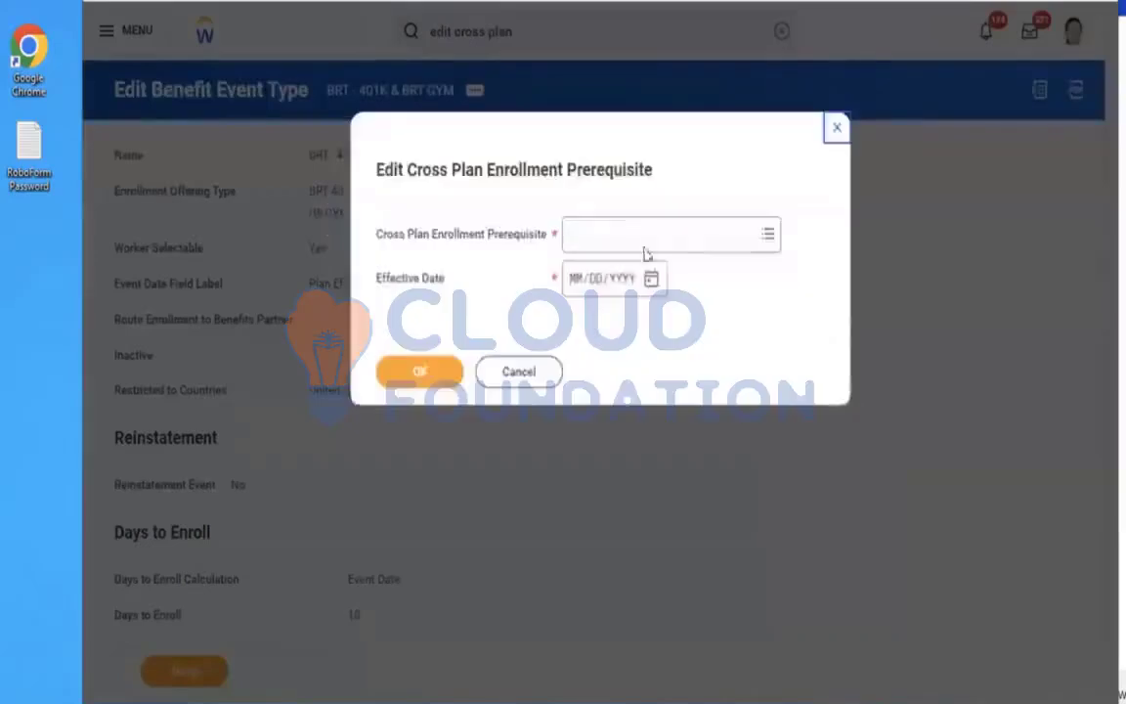
# Choose the "BRT - If EE select 401k & Mandatory to elect GYM Plan" cross plan enrollment prerequisite
pyautogui.click(624, 235)
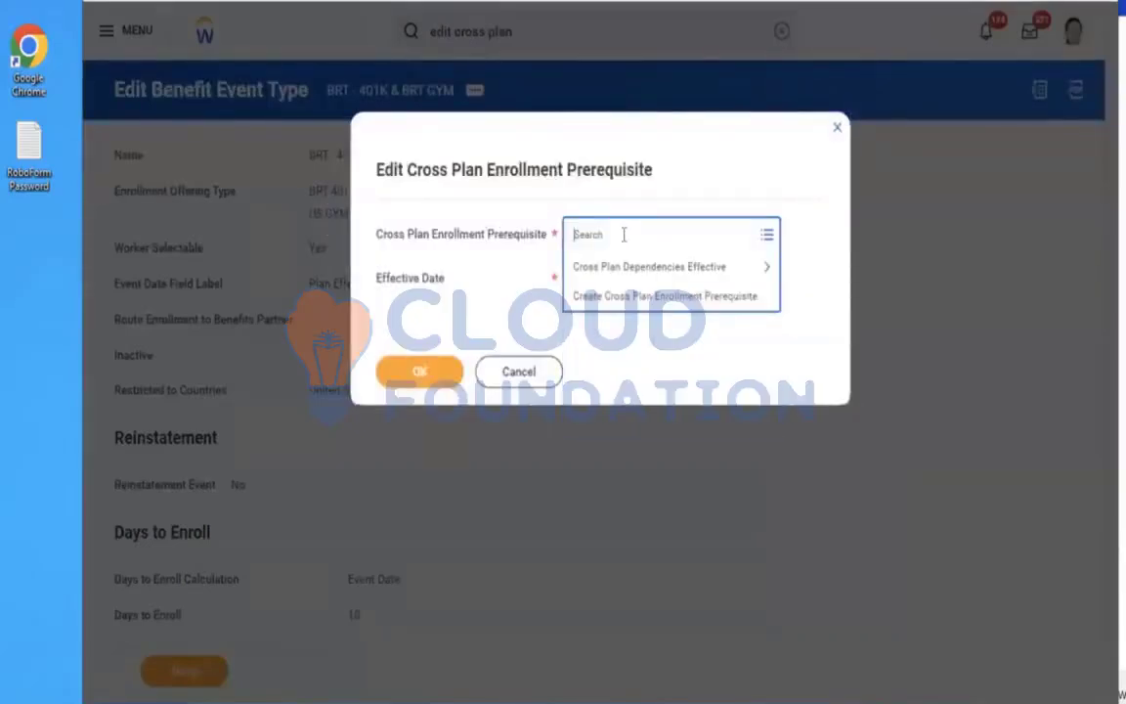
pyautogui.write('amd')
pyautogui.press('Return')
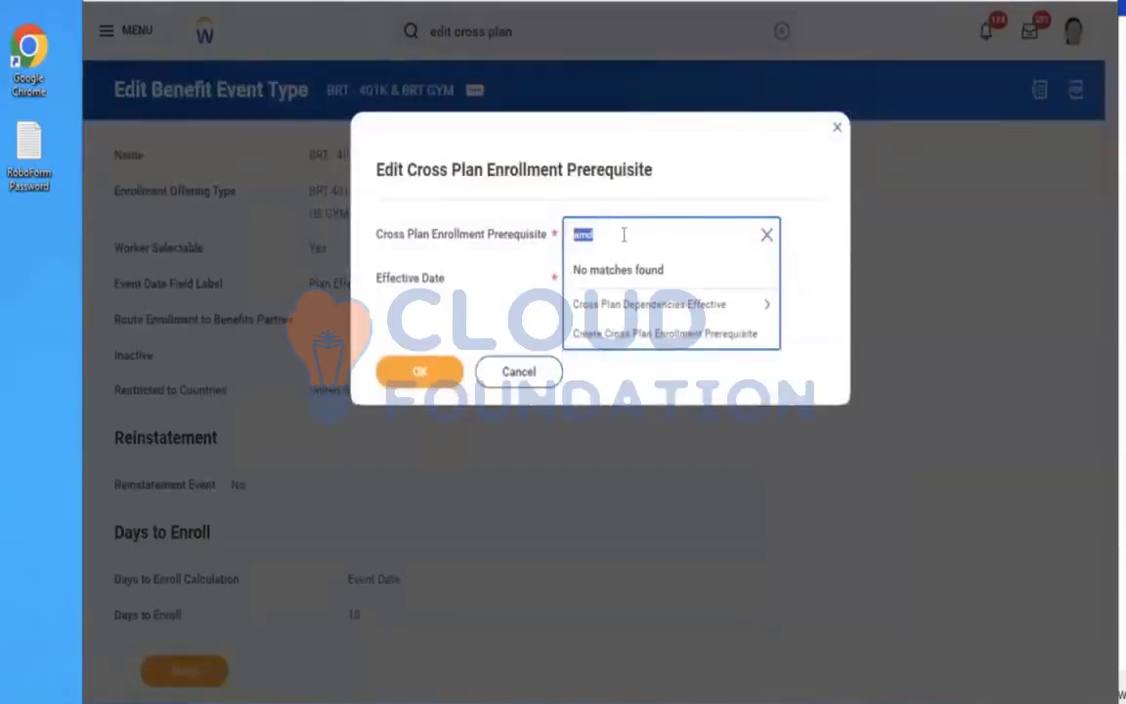
pyautogui.write('brt')
pyautogui.press('Return')
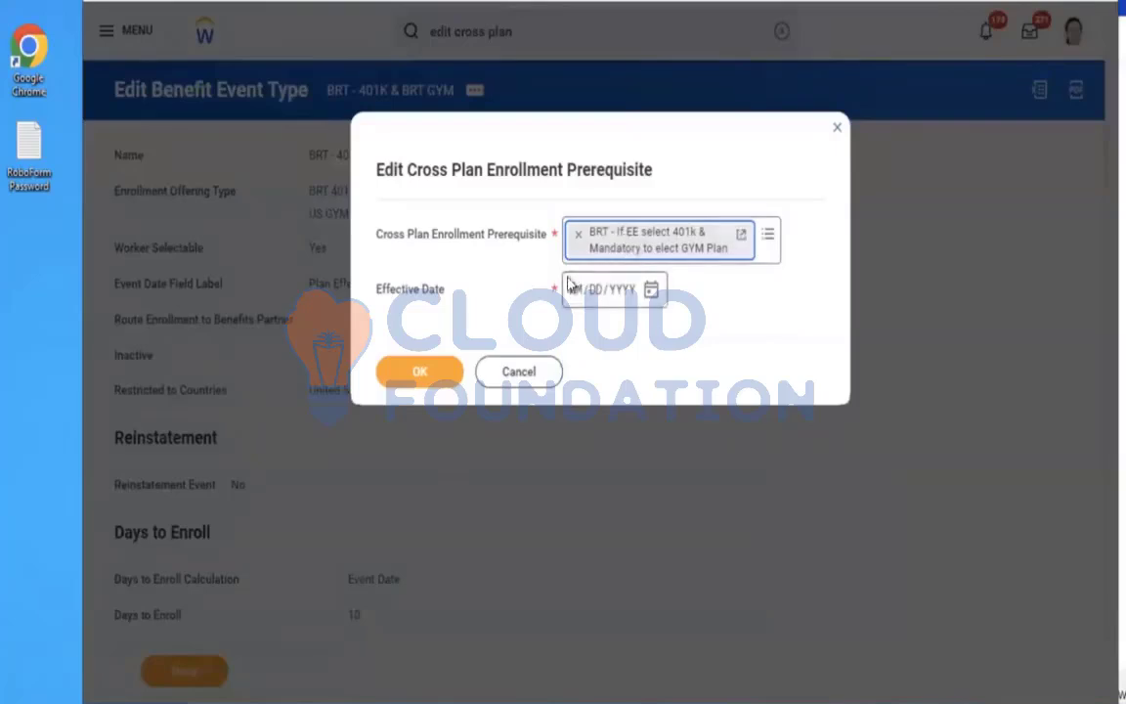
pyautogui.click(571, 292)
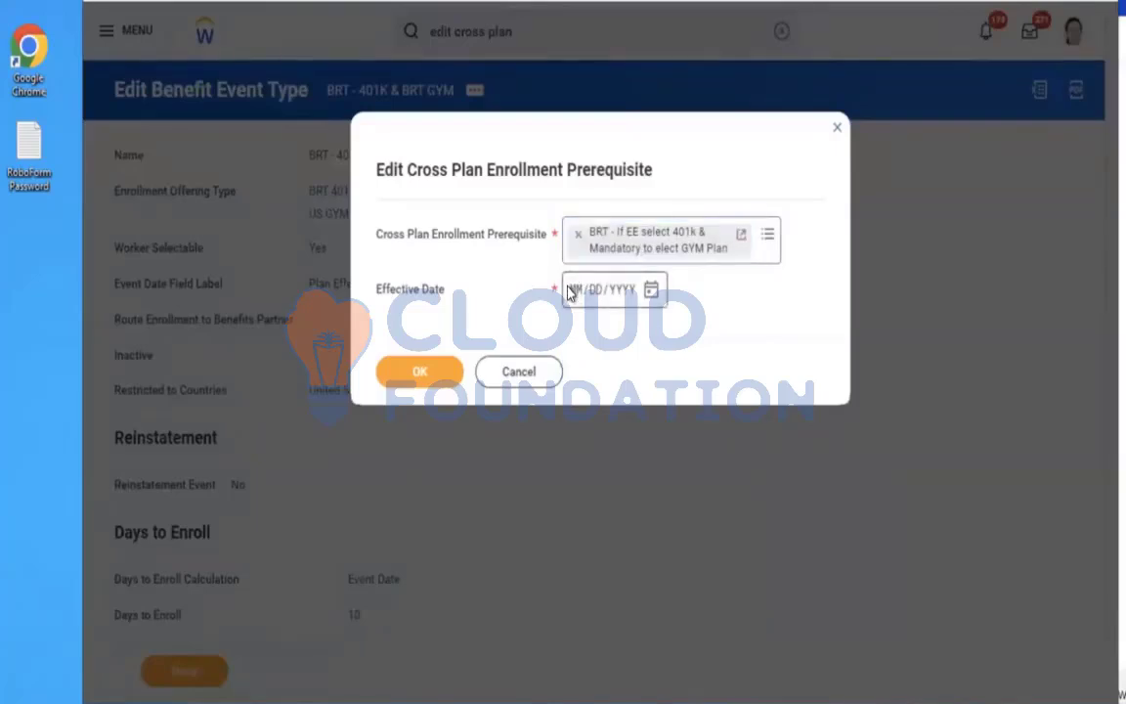
# Set the effective date to 01/01/2023 and continue to edit the prerequisite
pyautogui.click(580, 298)
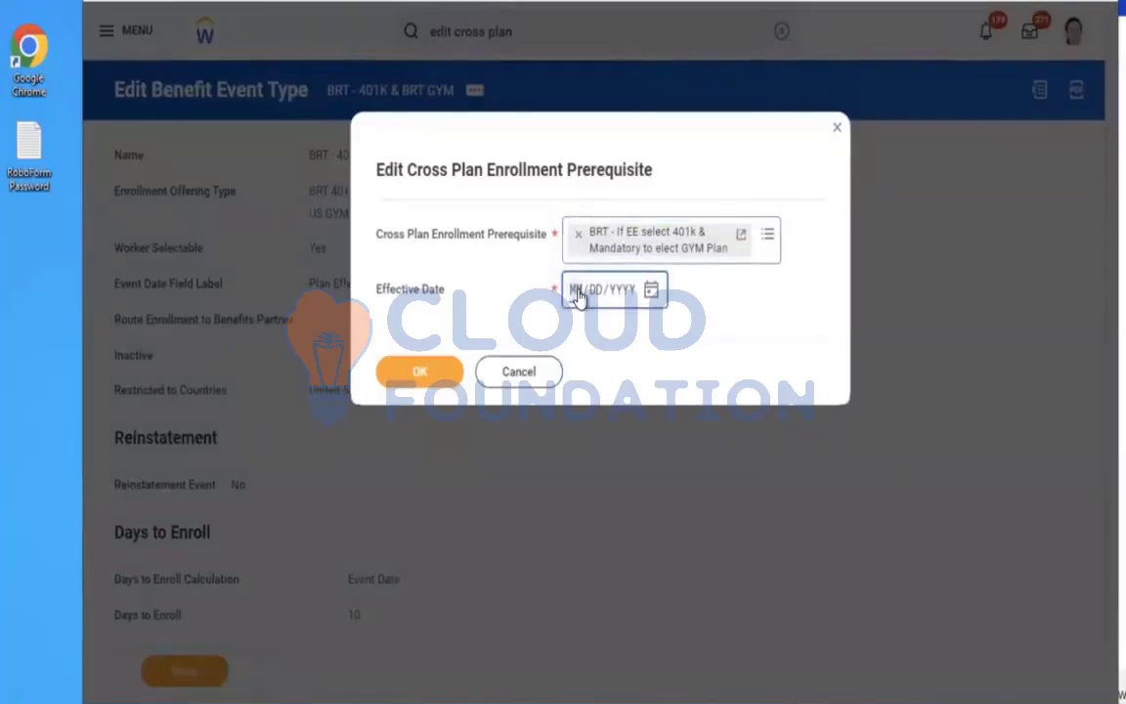
pyautogui.write('01012023')
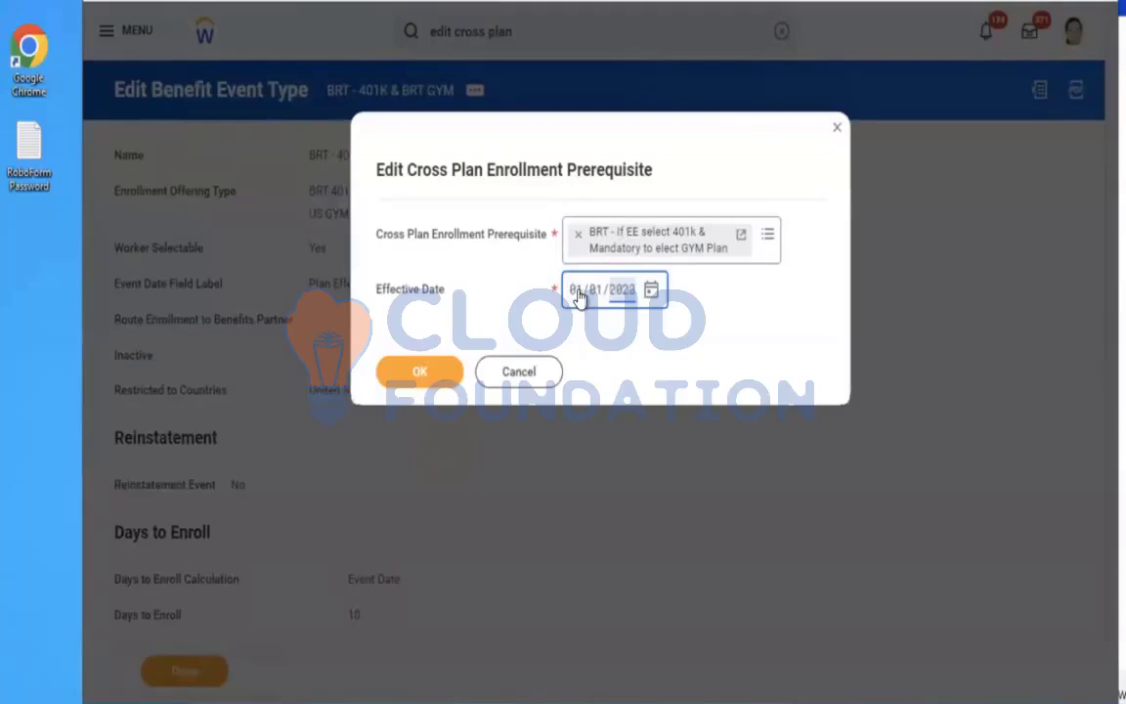
pyautogui.click(407, 376)
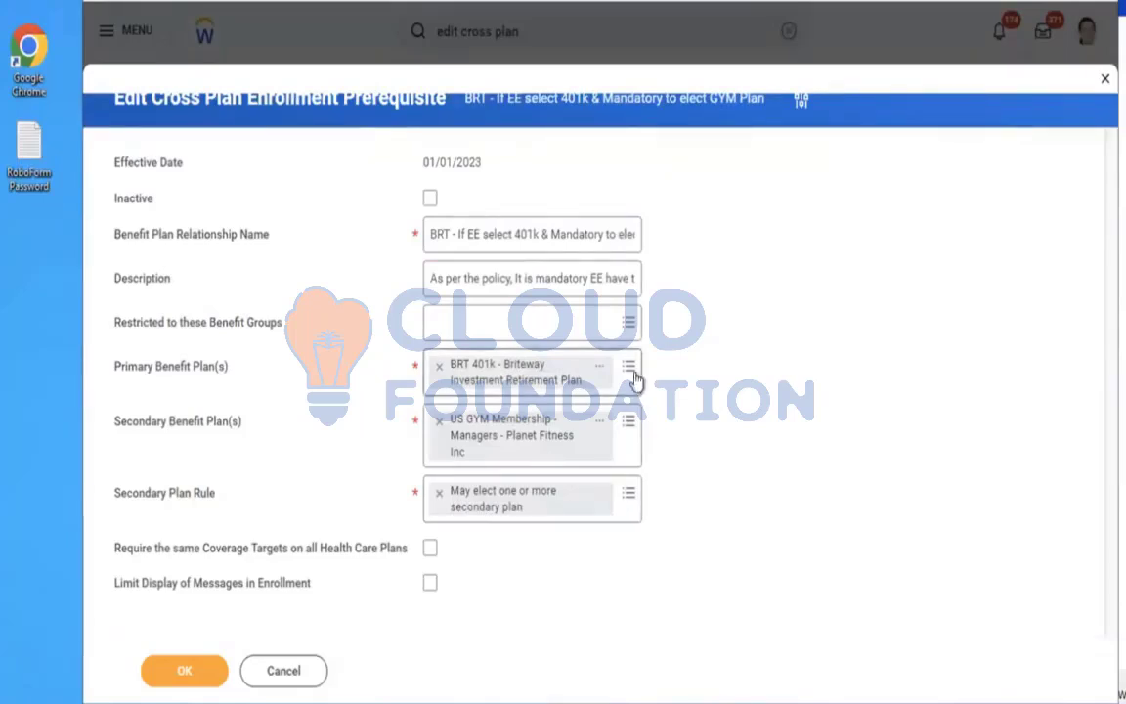
# Change the secondary plan rule to "Must elect at least one secondary plan" and save the prerequisite
pyautogui.click(616, 486)
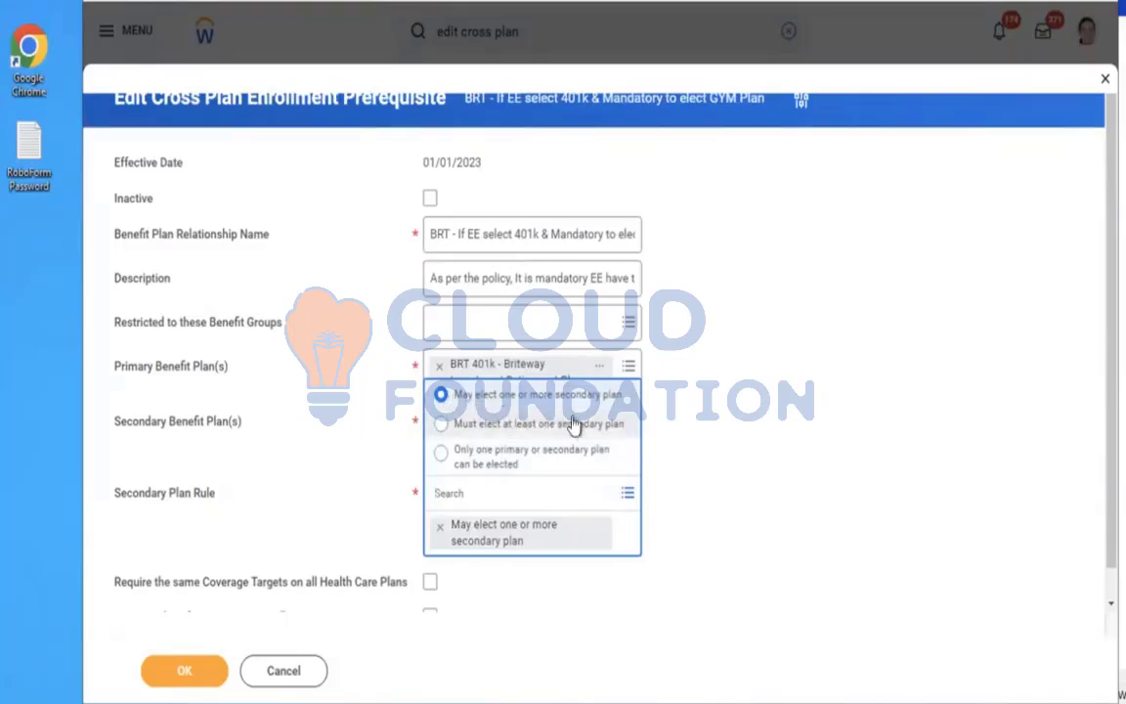
pyautogui.click(712, 384)
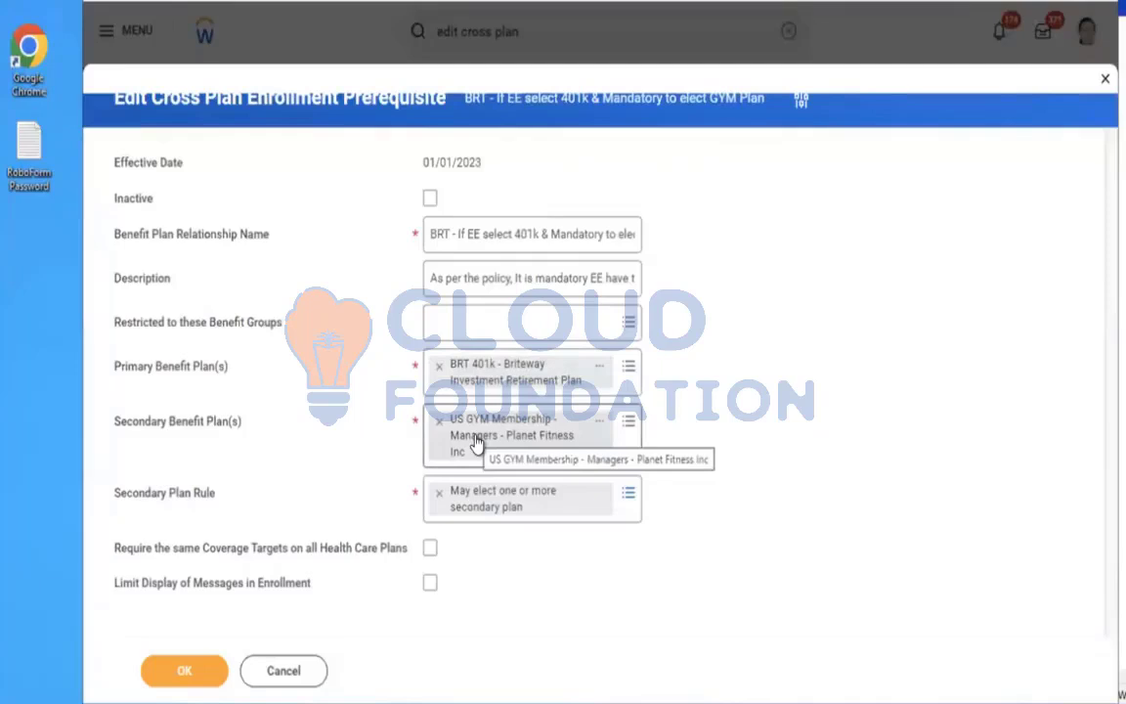
pyautogui.click(626, 494)
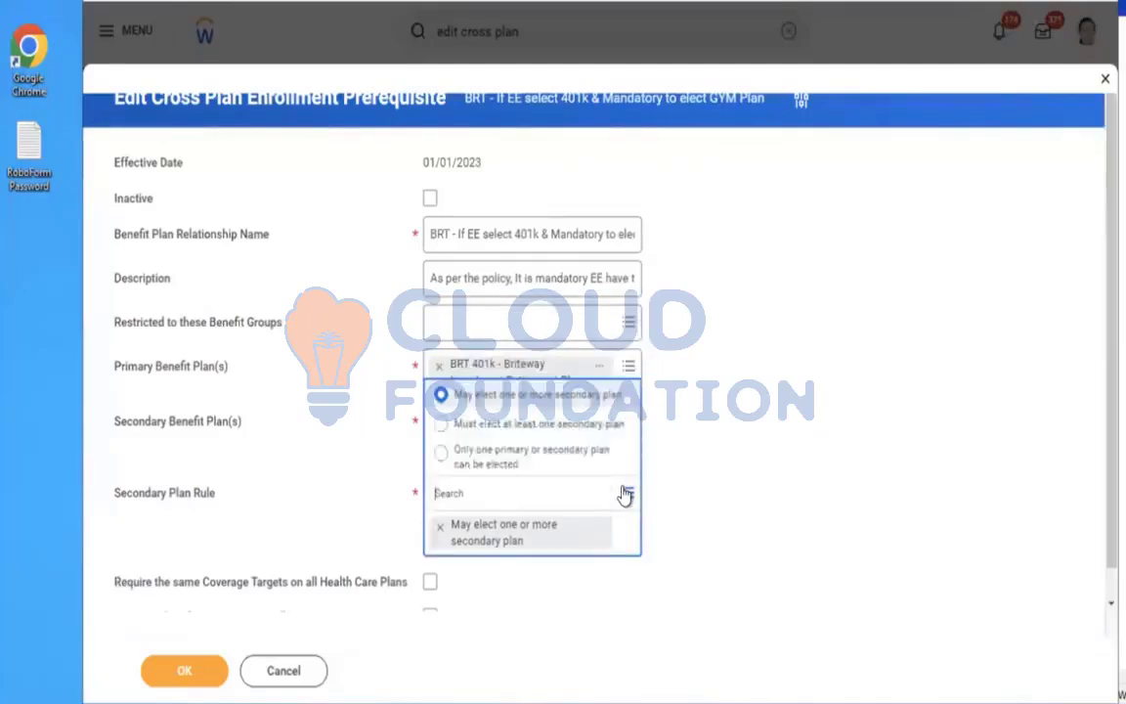
pyautogui.click(494, 425)
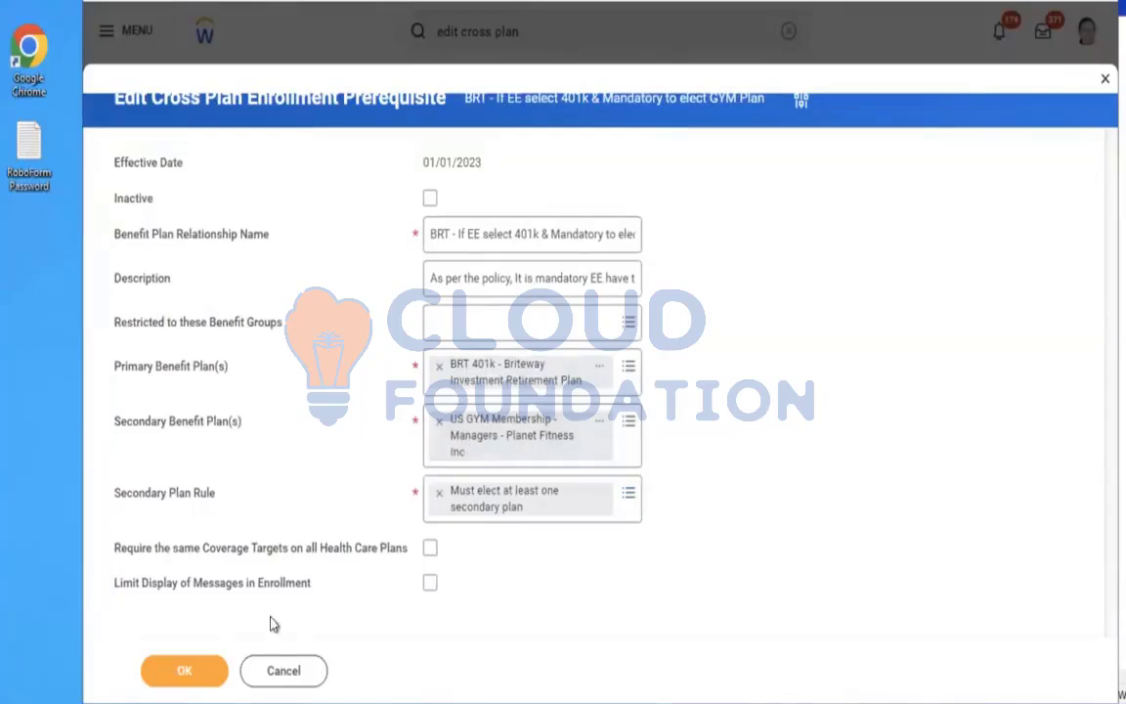
pyautogui.click(181, 672)
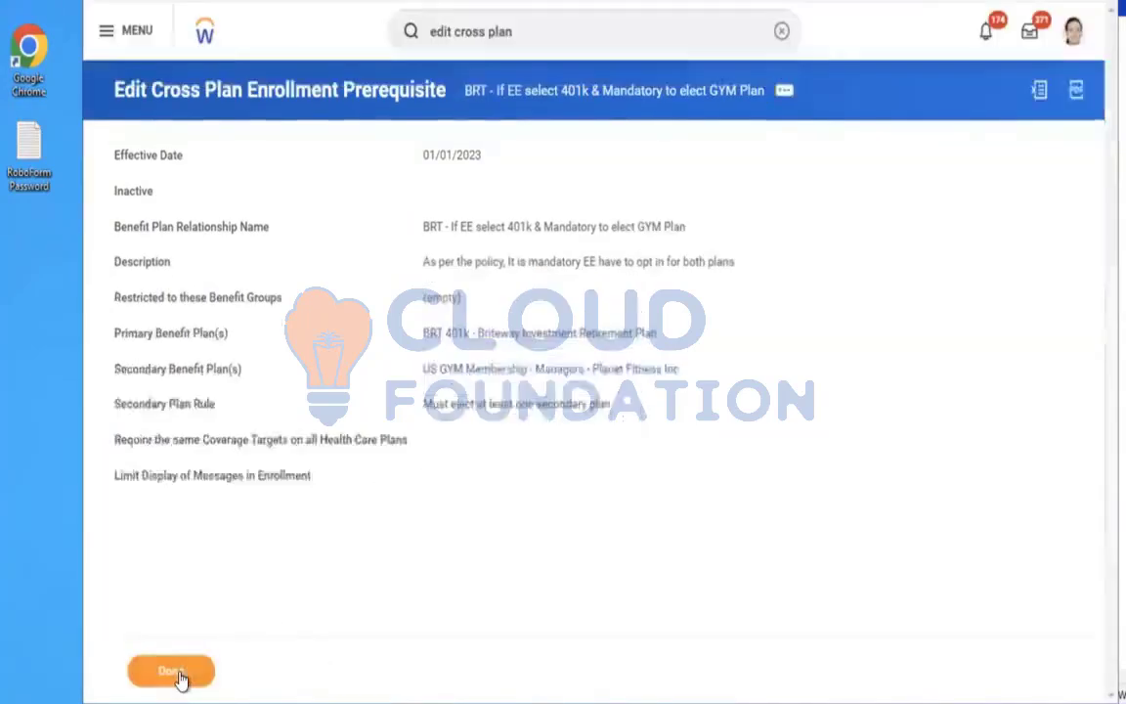
# Search for the employee and start the Change Benefits task from their record
pyautogui.click(781, 31)
pyautogui.click(574, 39)
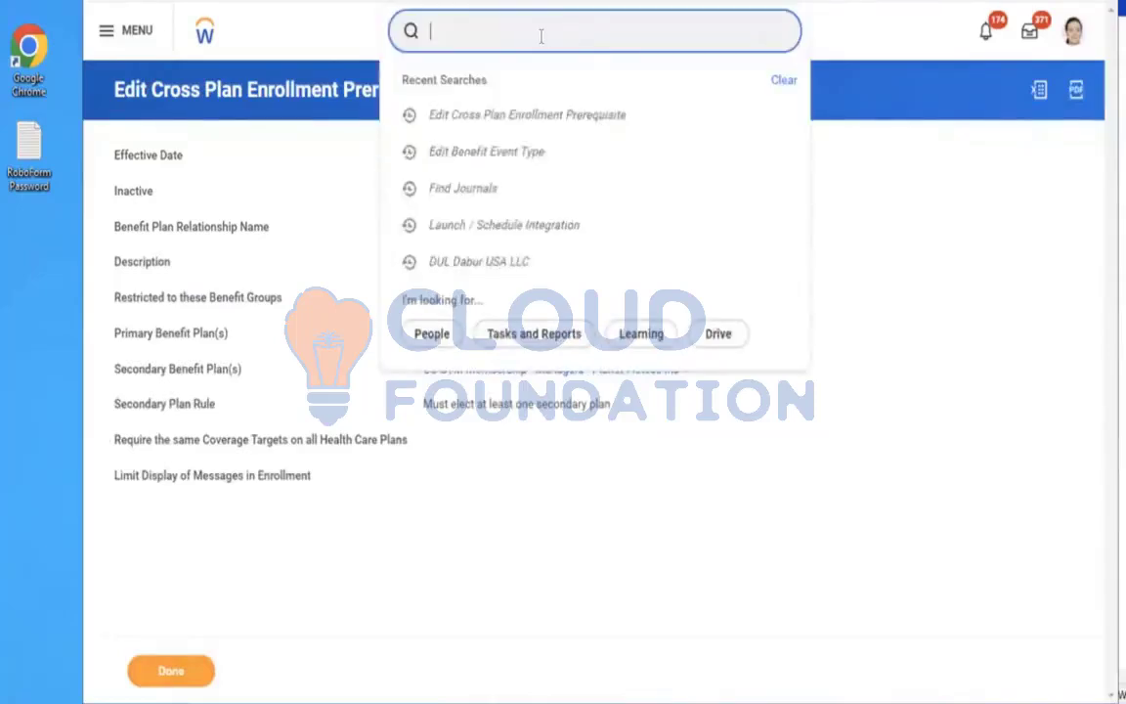
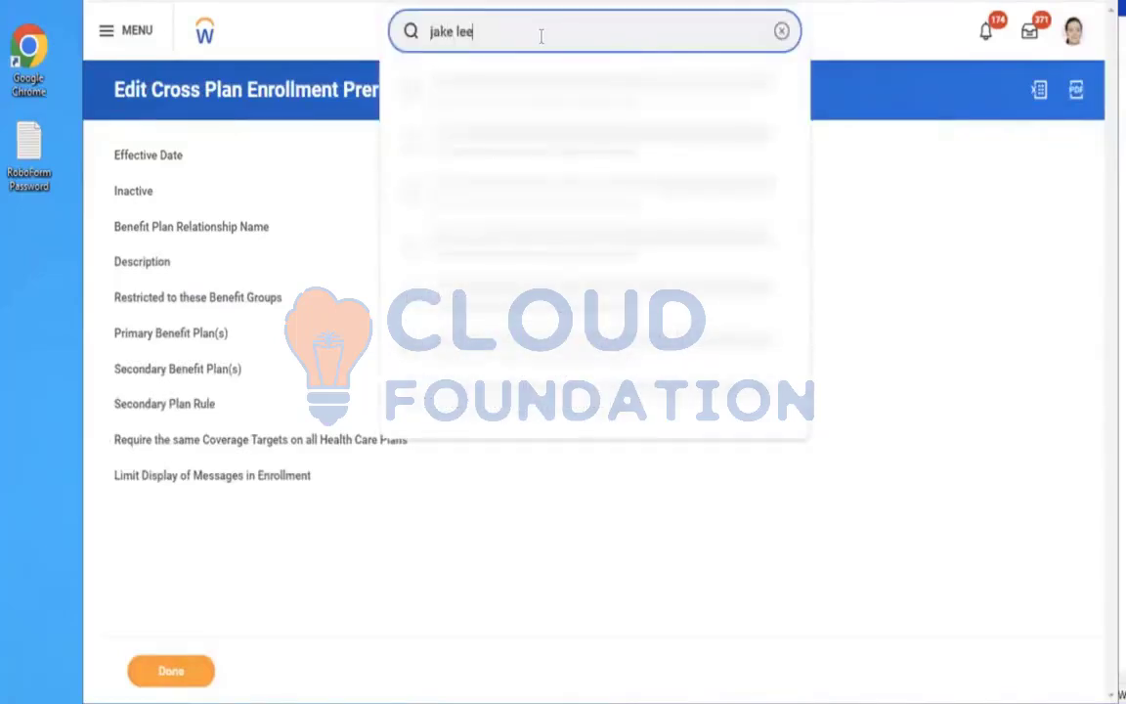
pyautogui.click(446, 88)
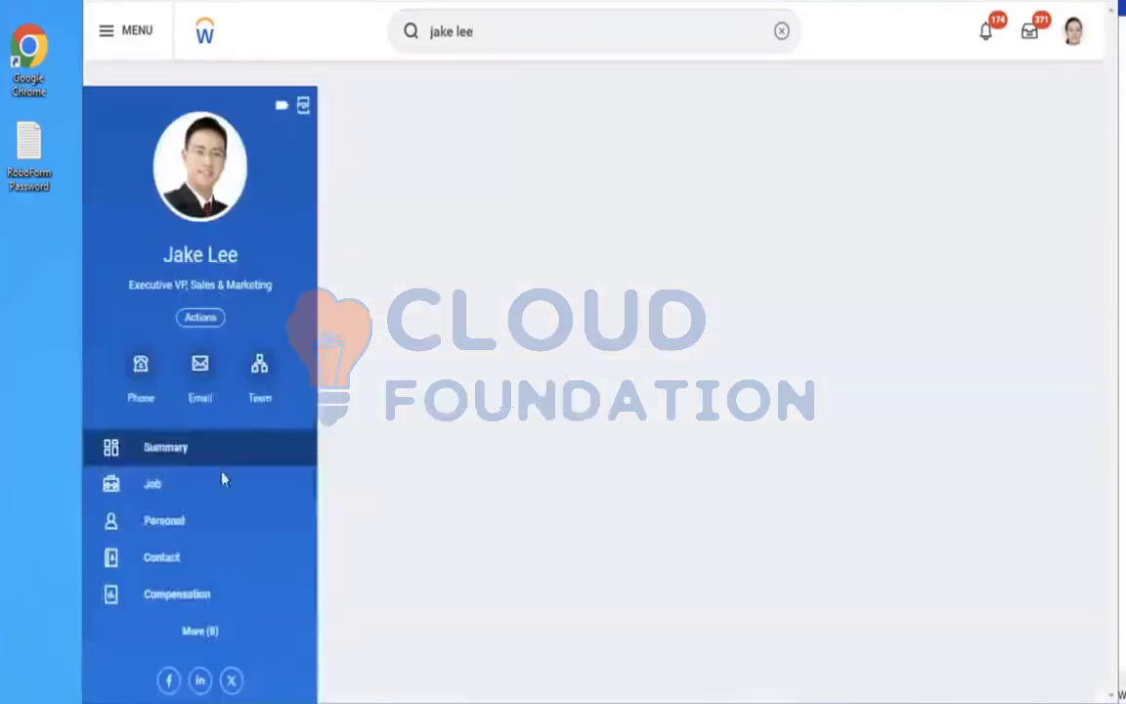
pyautogui.click(219, 473)
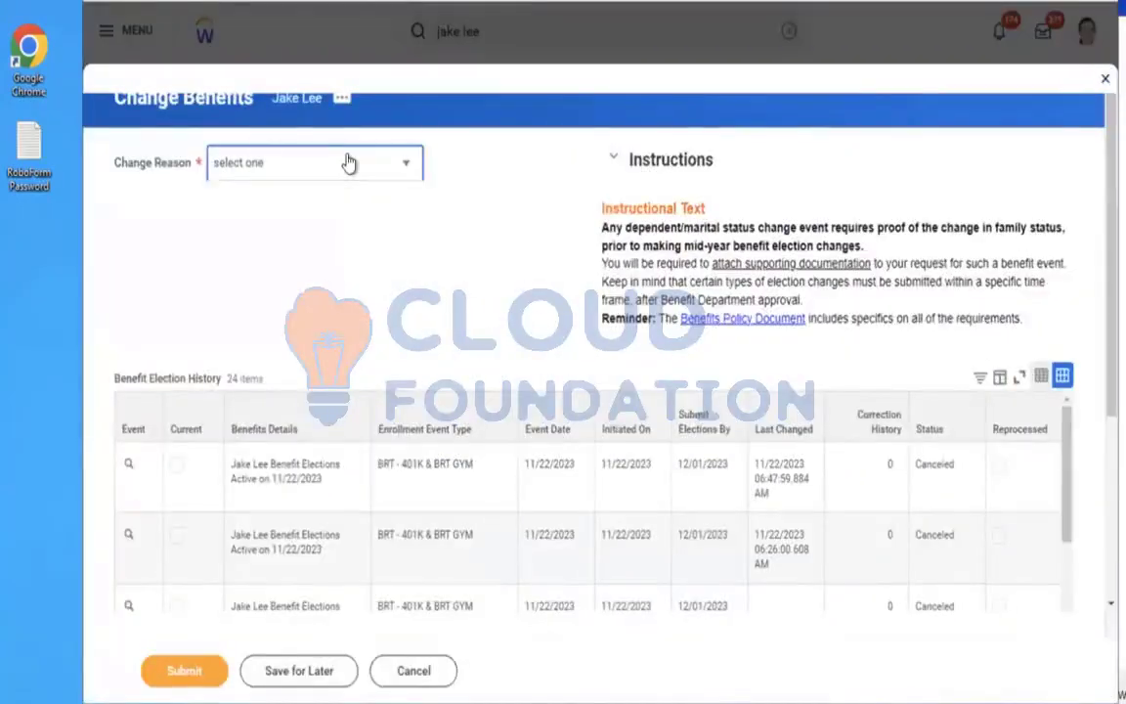
# Choose the BRT - 401K & BRT GYM change reason, set the plan effective date to 11/24/2023, and submit
pyautogui.click(349, 162)
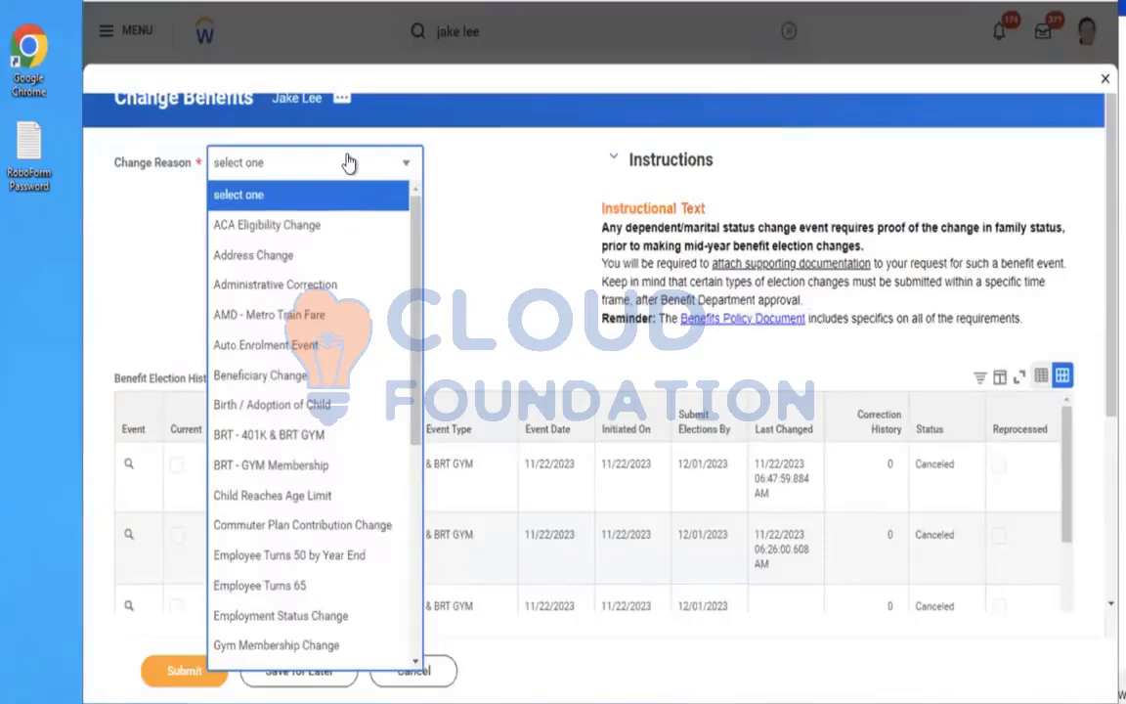
pyautogui.click(290, 442)
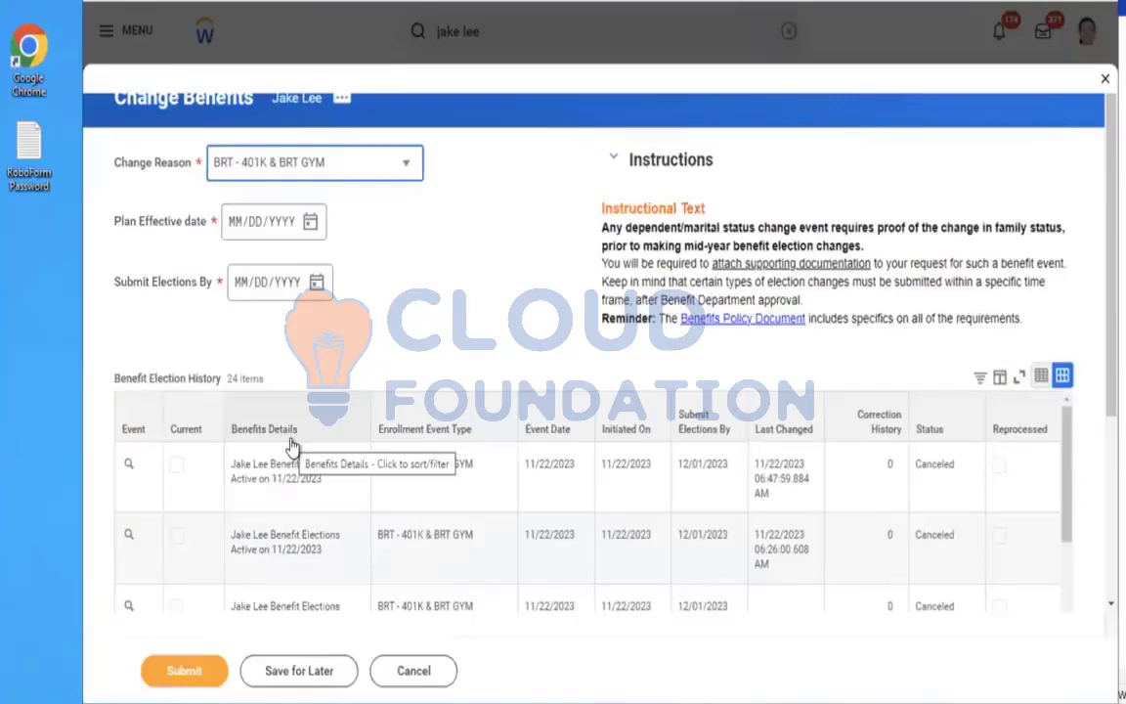
pyautogui.click(310, 224)
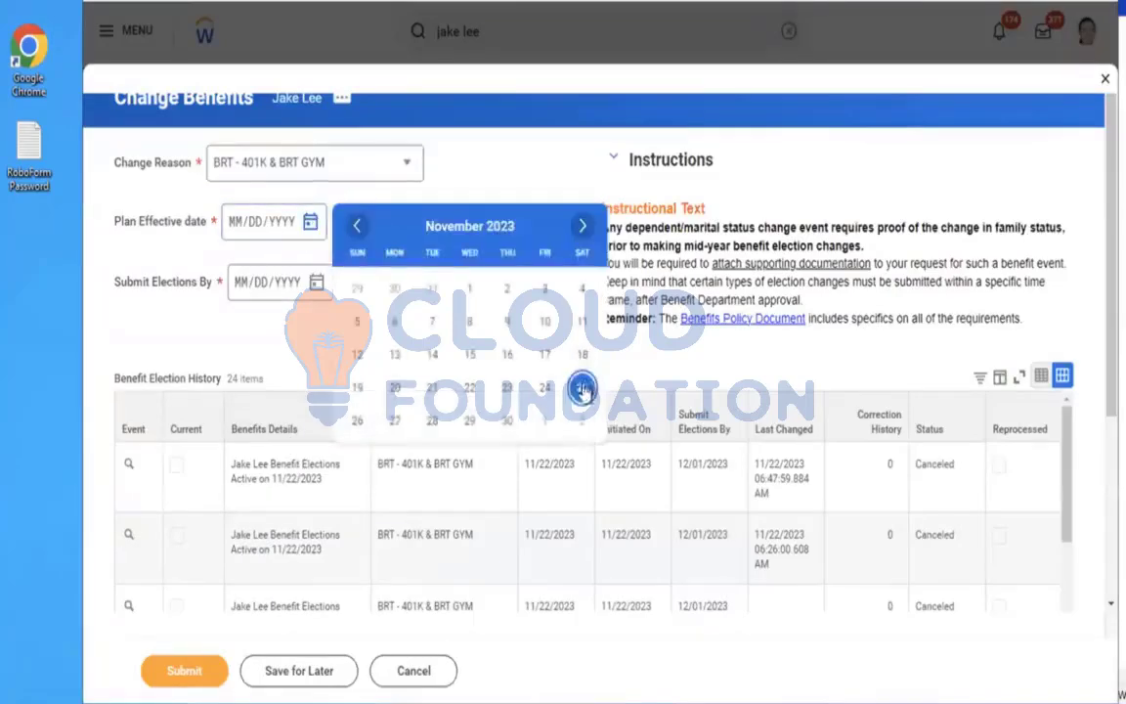
pyautogui.click(545, 390)
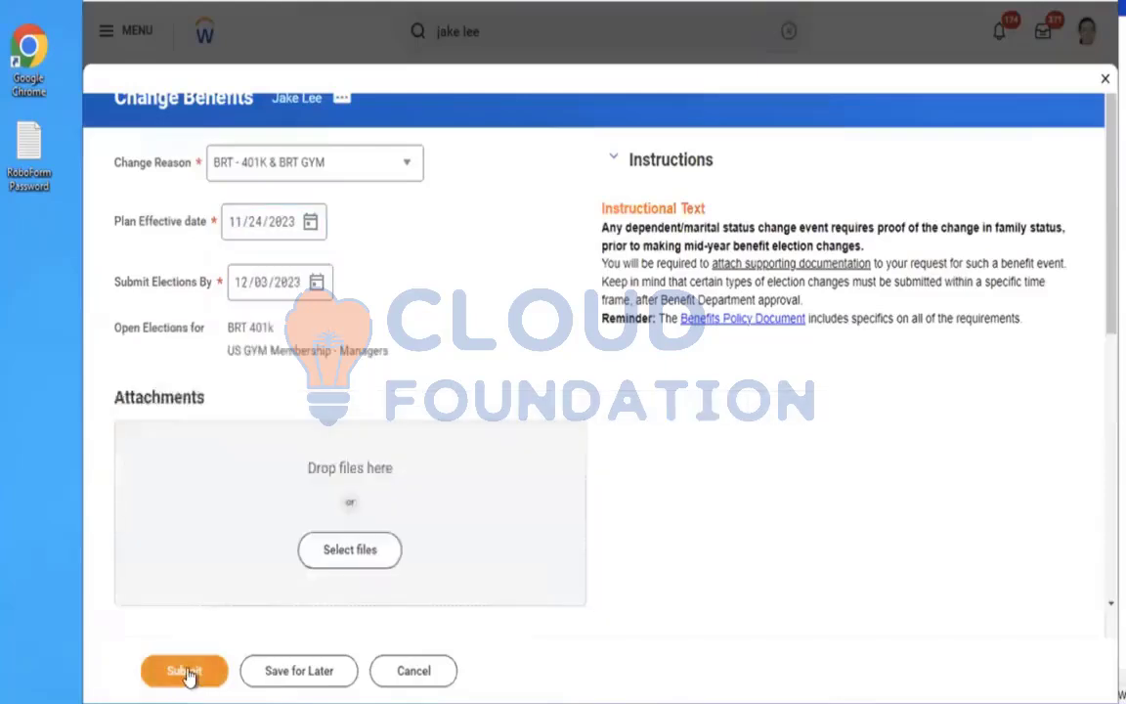
pyautogui.click(185, 672)
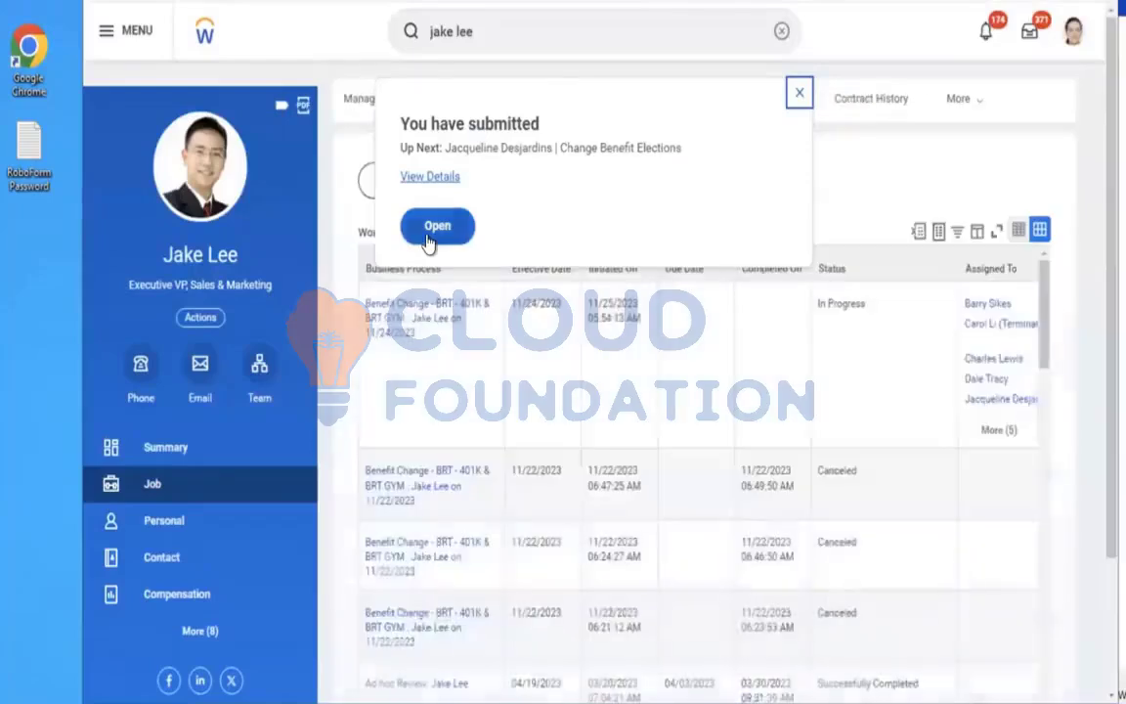
# Open the resulting benefit elections task, start it, and select the BRT 401k plan for enrollment
pyautogui.click(429, 239)
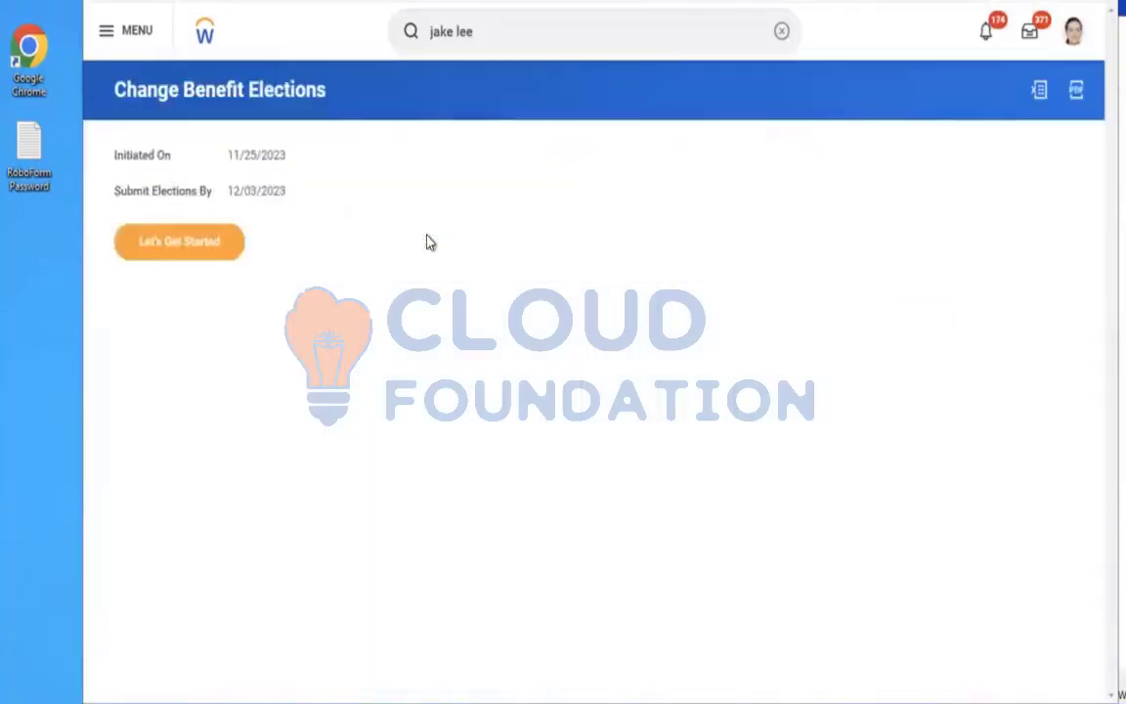
pyautogui.click(209, 252)
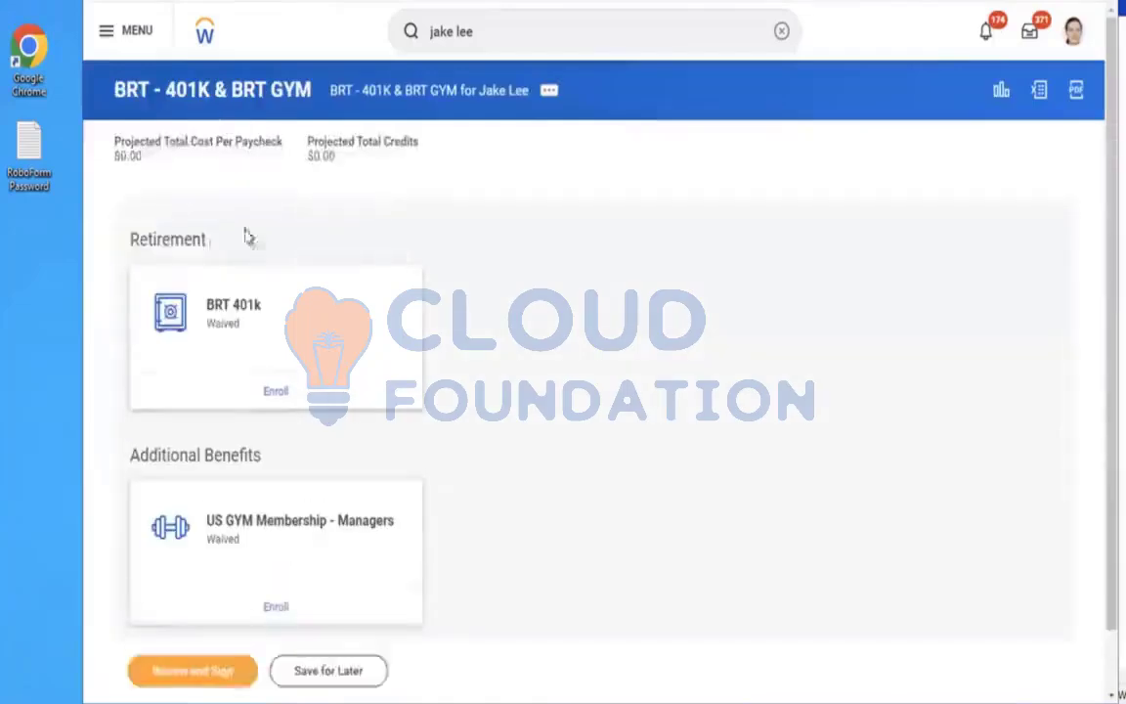
pyautogui.click(274, 396)
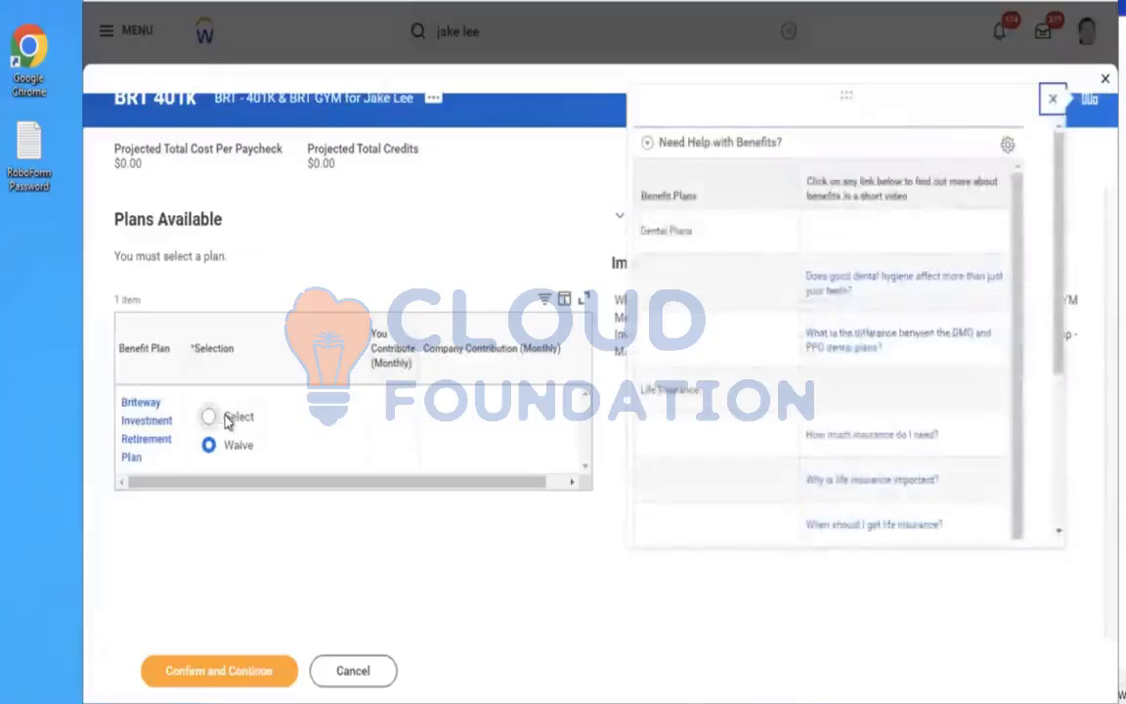
pyautogui.click(211, 419)
pyautogui.click(199, 681)
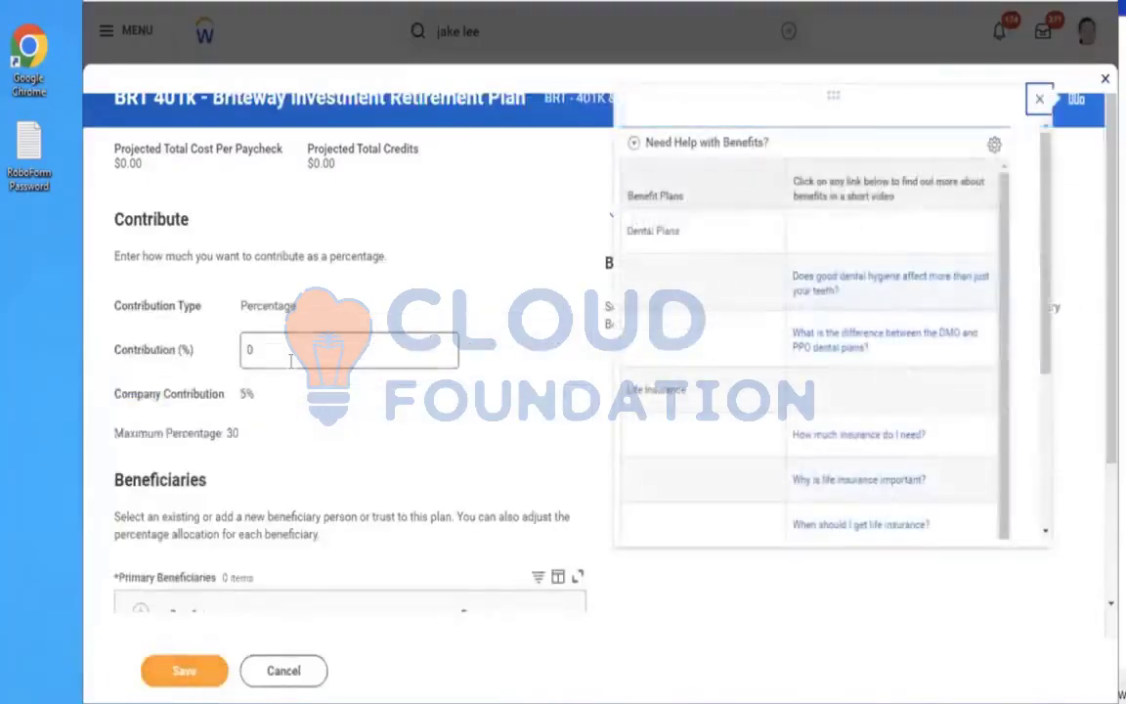
# Set the 401k contribution to 5%, add an existing beneficiary person as primary beneficiary at 5%, and save
pyautogui.press('BackSpace')
pyautogui.write('5')
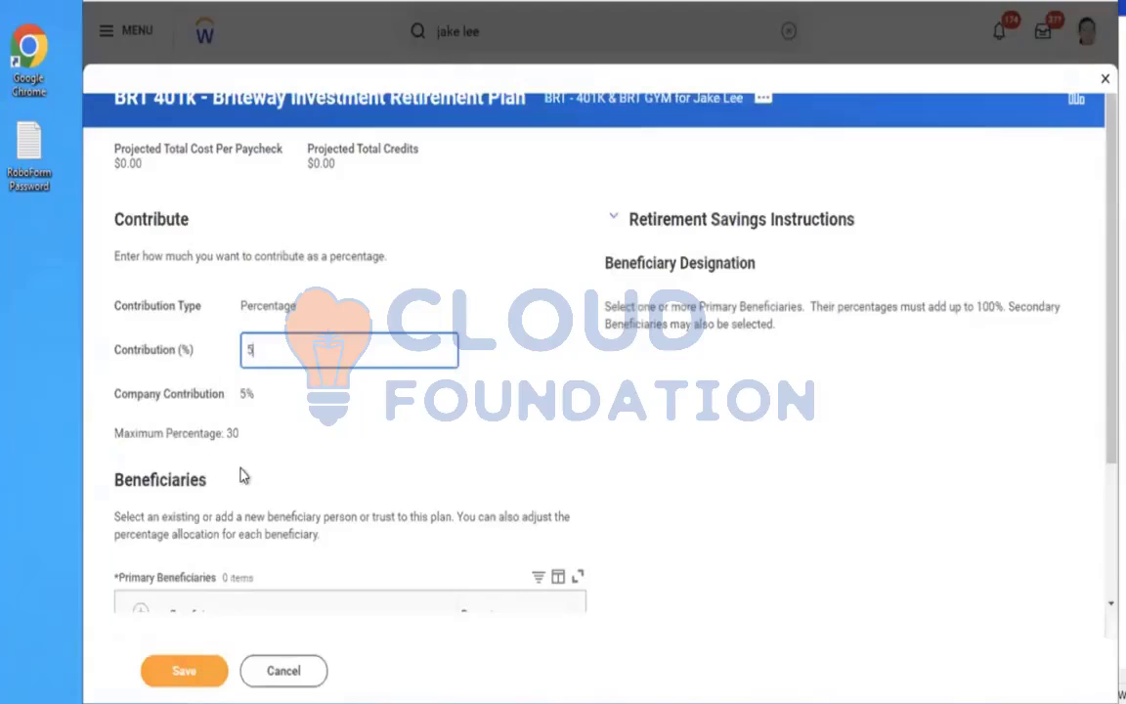
pyautogui.scroll(-3, 470, 411)
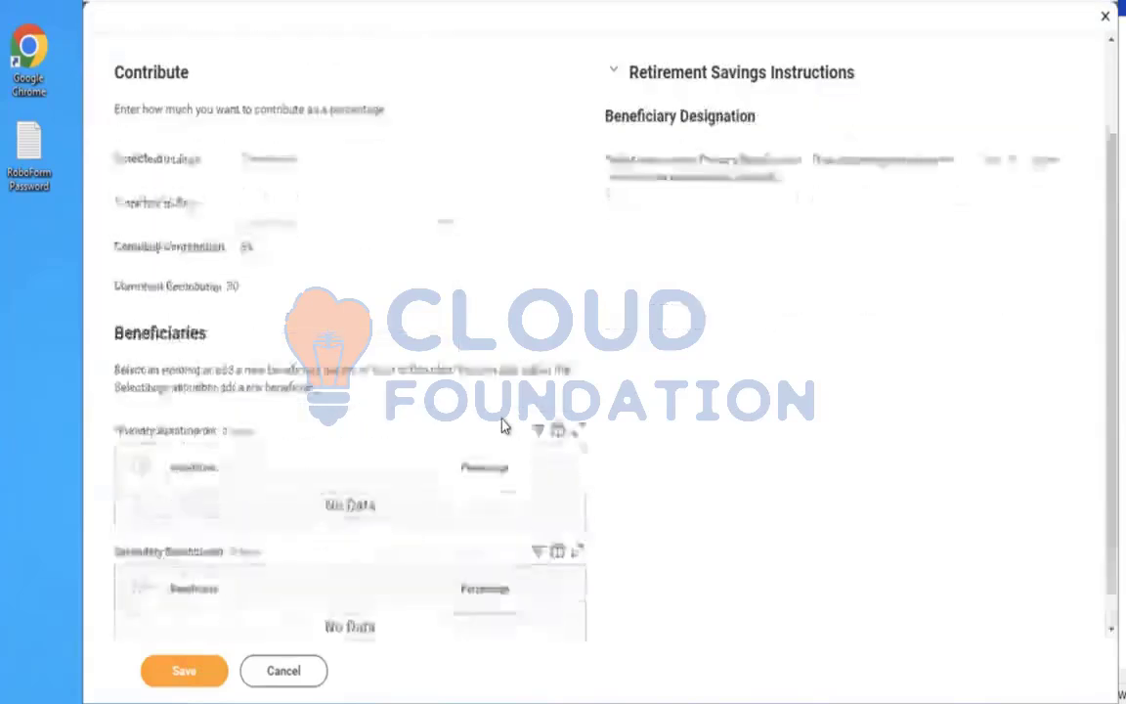
pyautogui.click(140, 448)
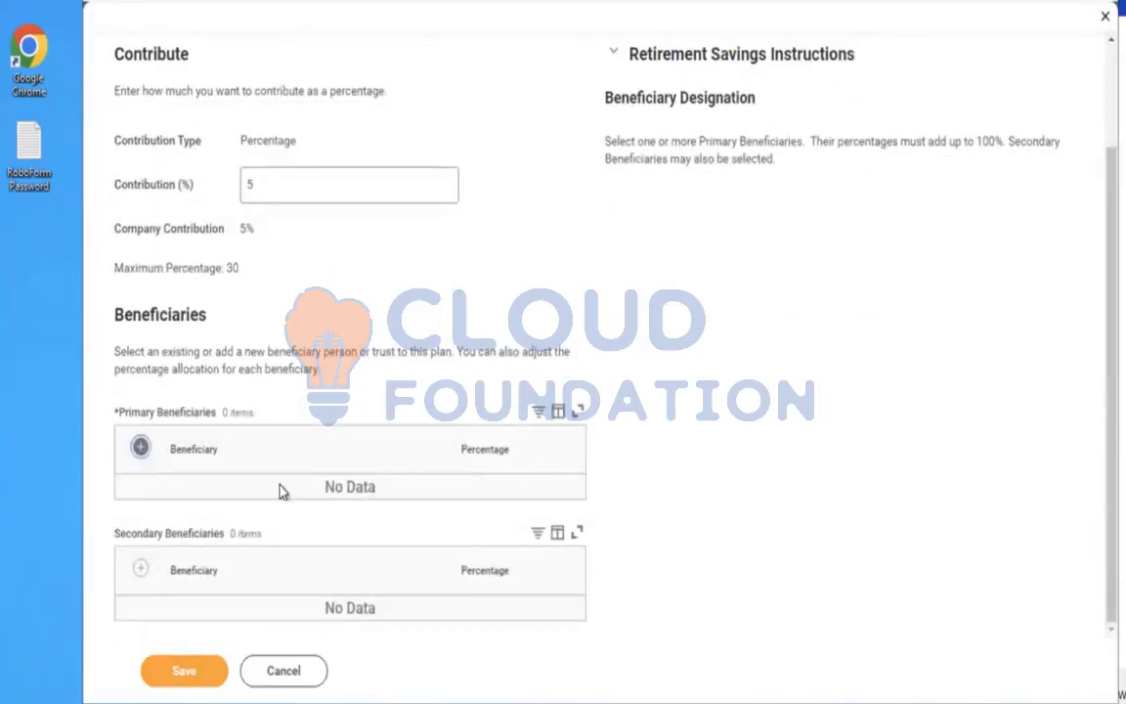
pyautogui.click(227, 510)
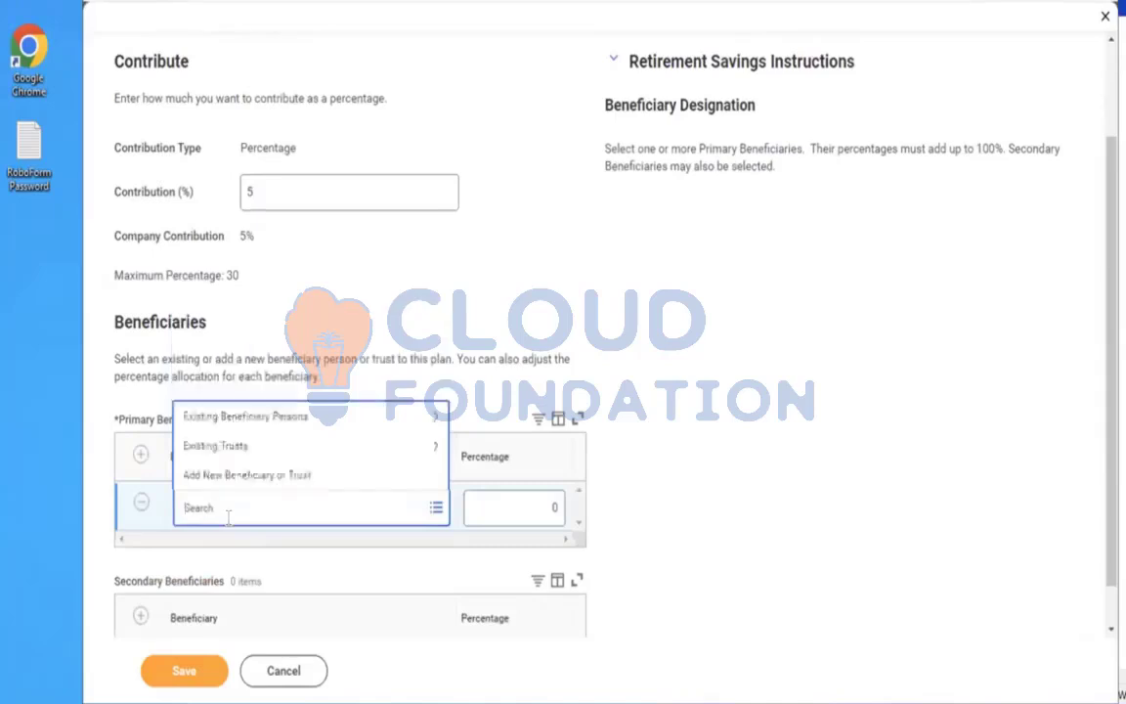
pyautogui.click(226, 418)
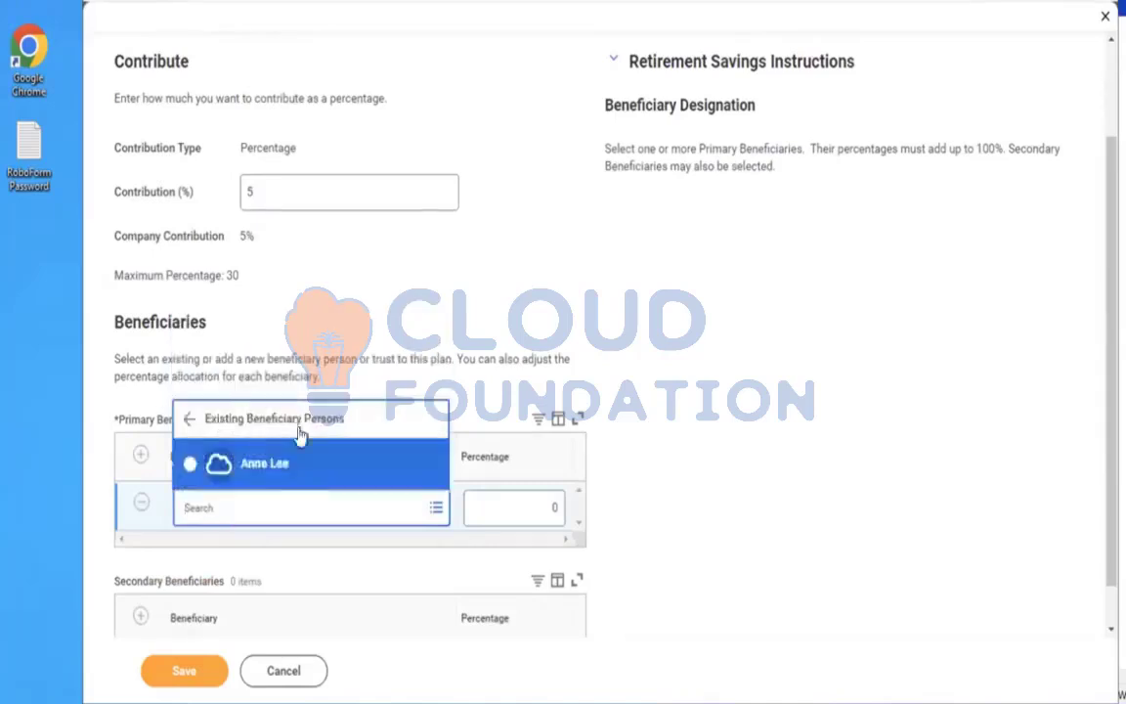
pyautogui.click(266, 467)
pyautogui.click(510, 507)
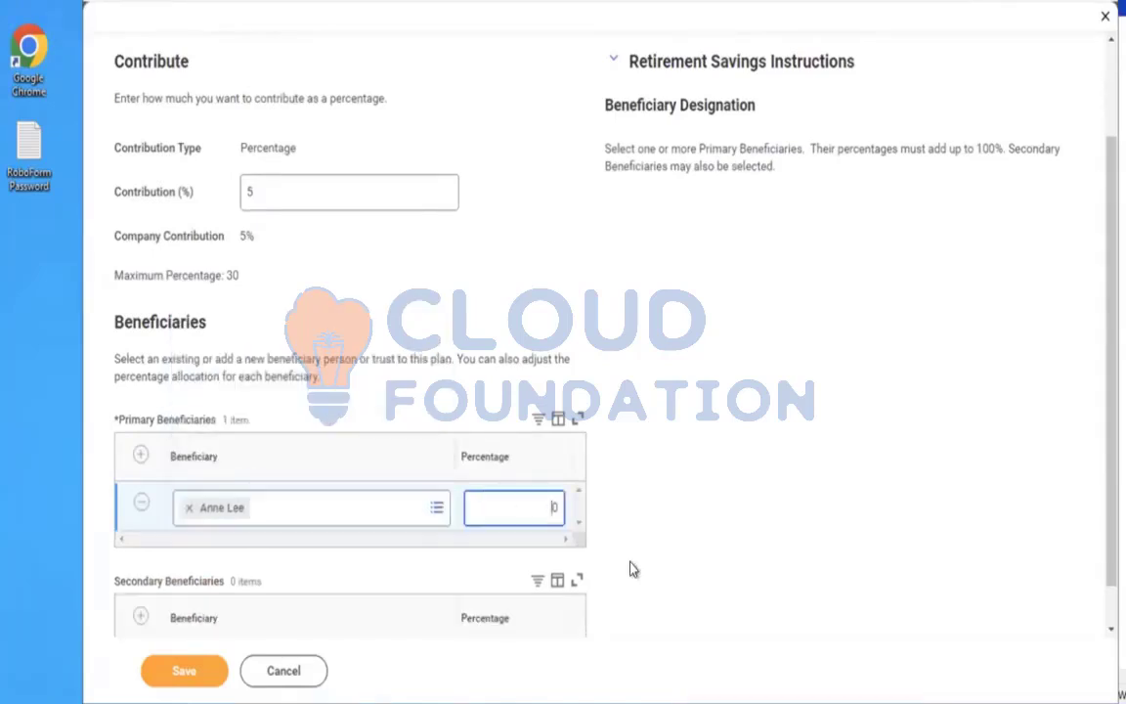
pyautogui.write('5')
pyautogui.click(163, 674)
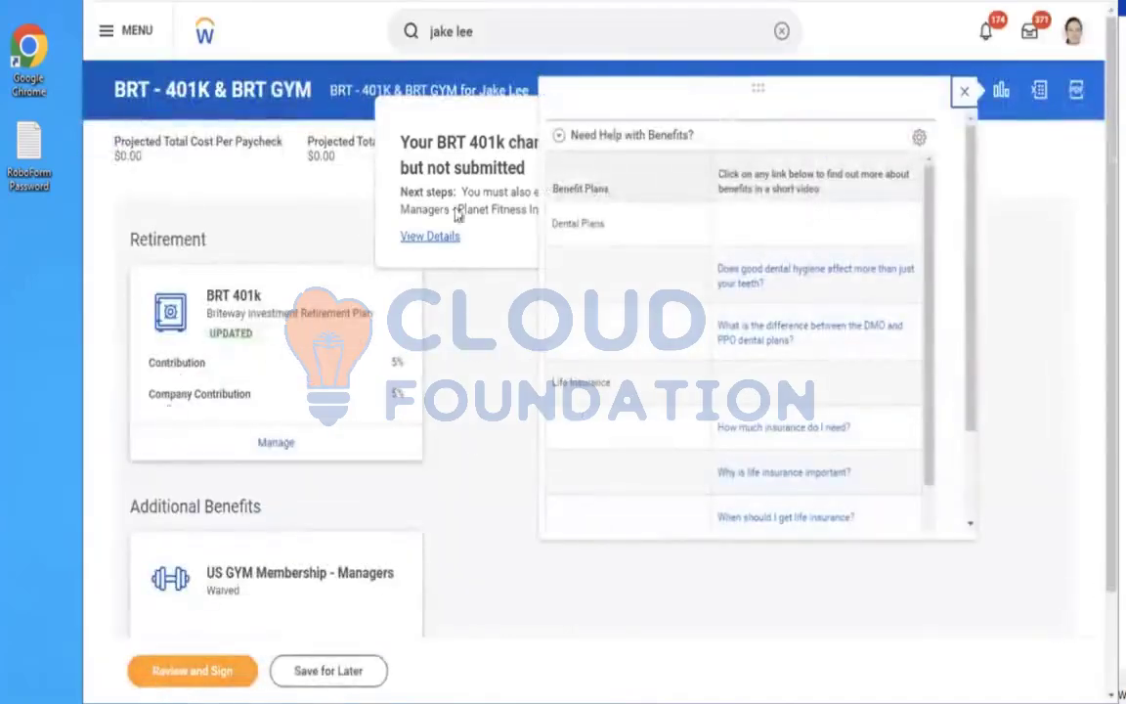
# Try to review and sign the elections, then read and close the additional changes message
pyautogui.click(965, 90)
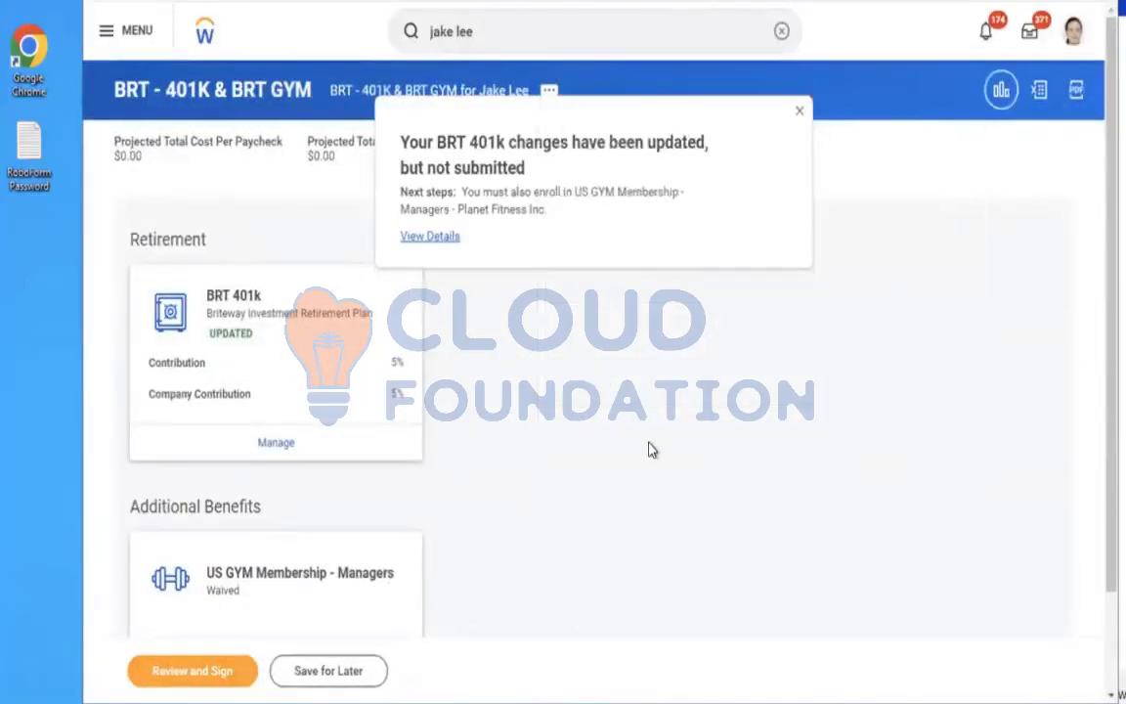
pyautogui.scroll(-2, 653, 450)
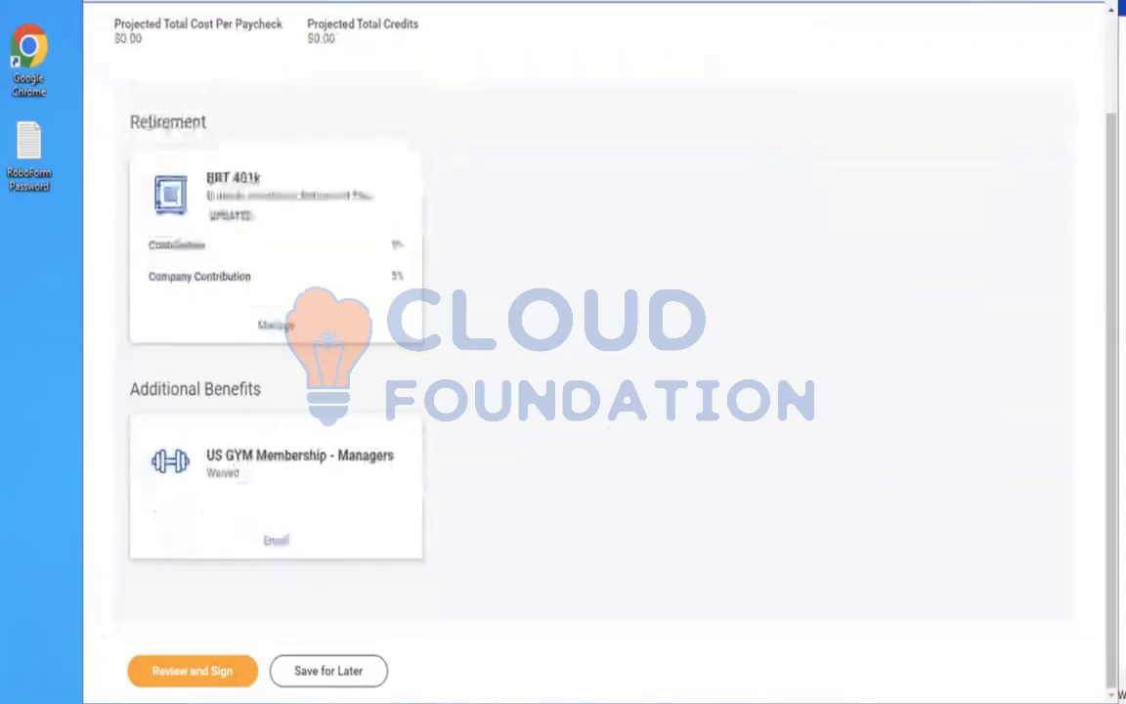
pyautogui.click(172, 677)
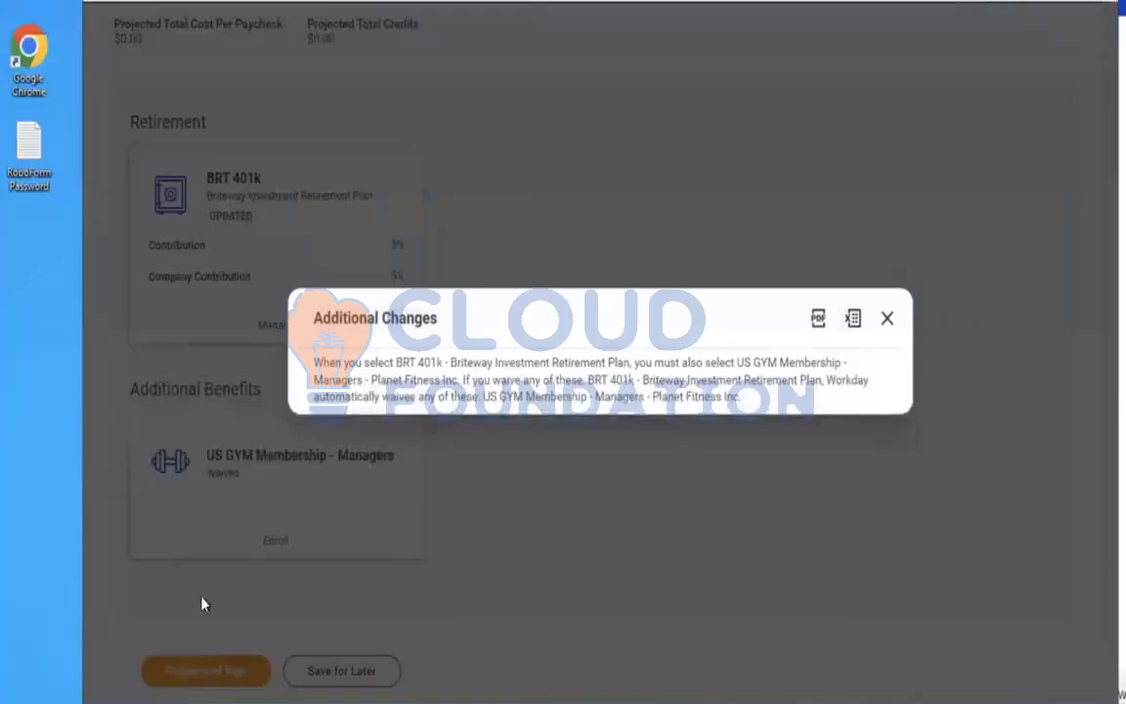
pyautogui.moveTo(337, 371); pyautogui.dragTo(805, 406)
pyautogui.click(548, 336)
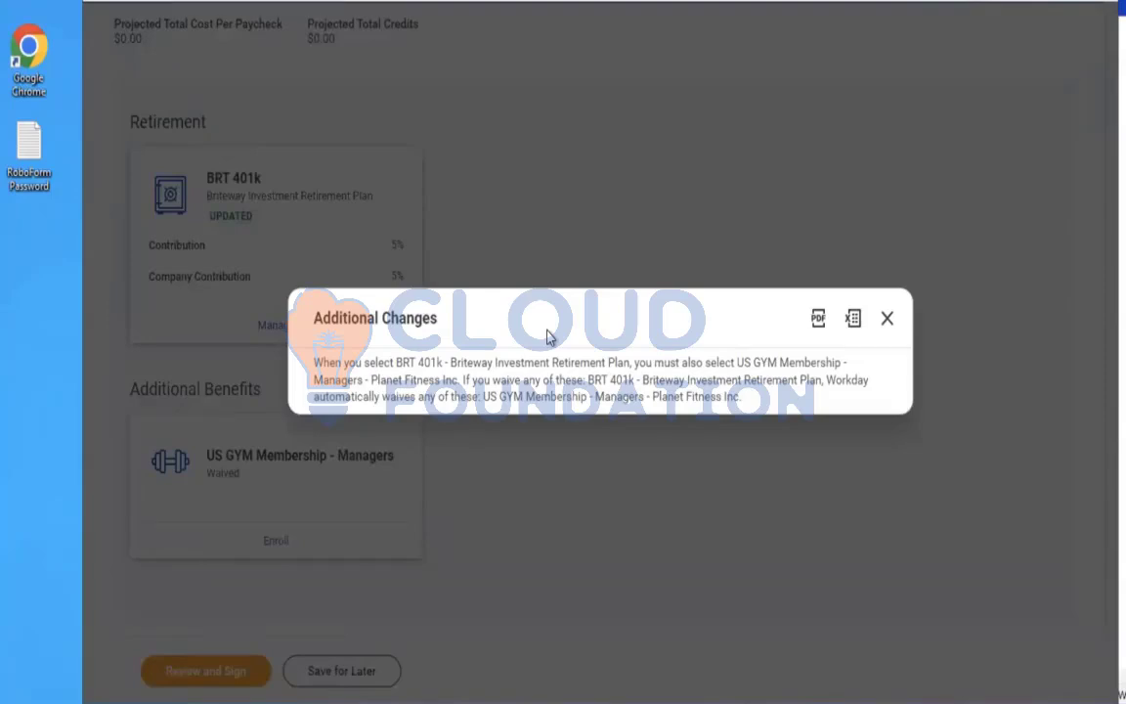
pyautogui.click(888, 328)
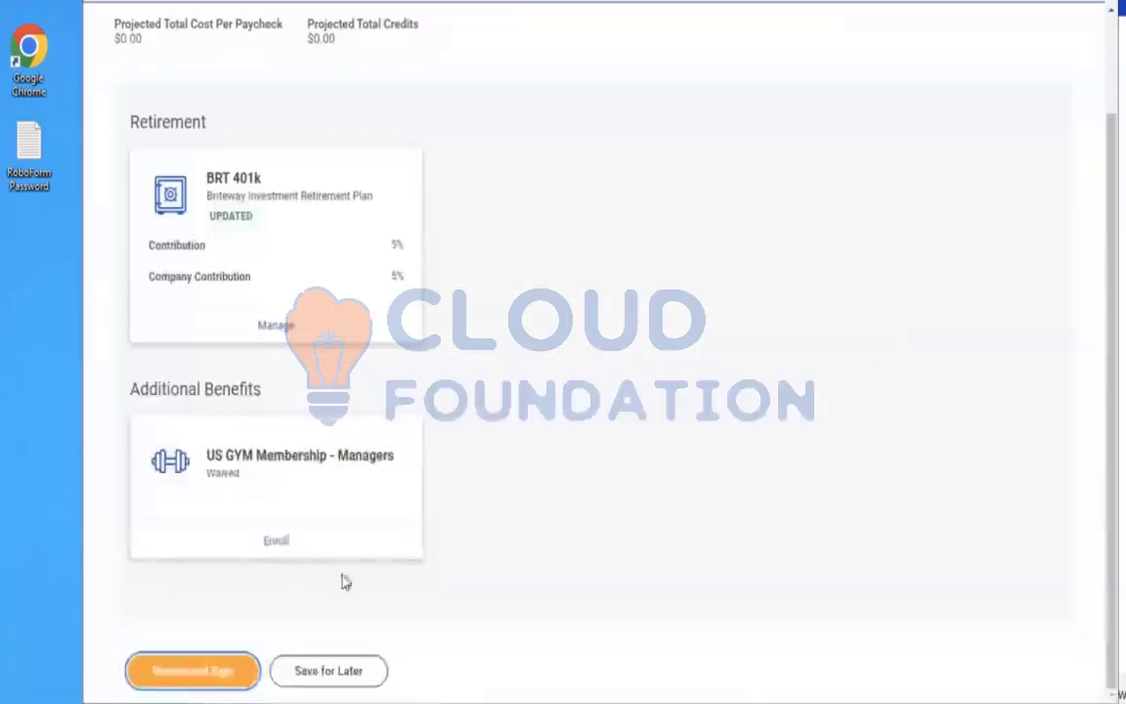
# Enroll in the US GYM Membership - Managers plan by selecting Planet Fitness Inc with Employee Only coverage, and save
pyautogui.click(277, 544)
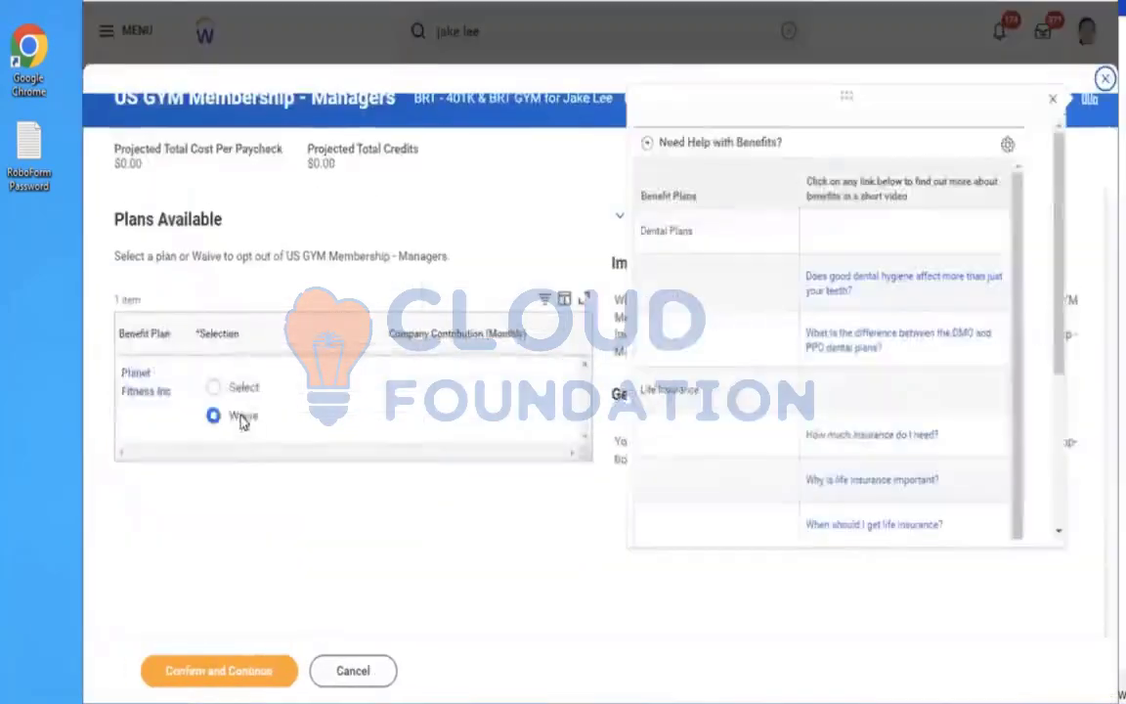
pyautogui.click(214, 389)
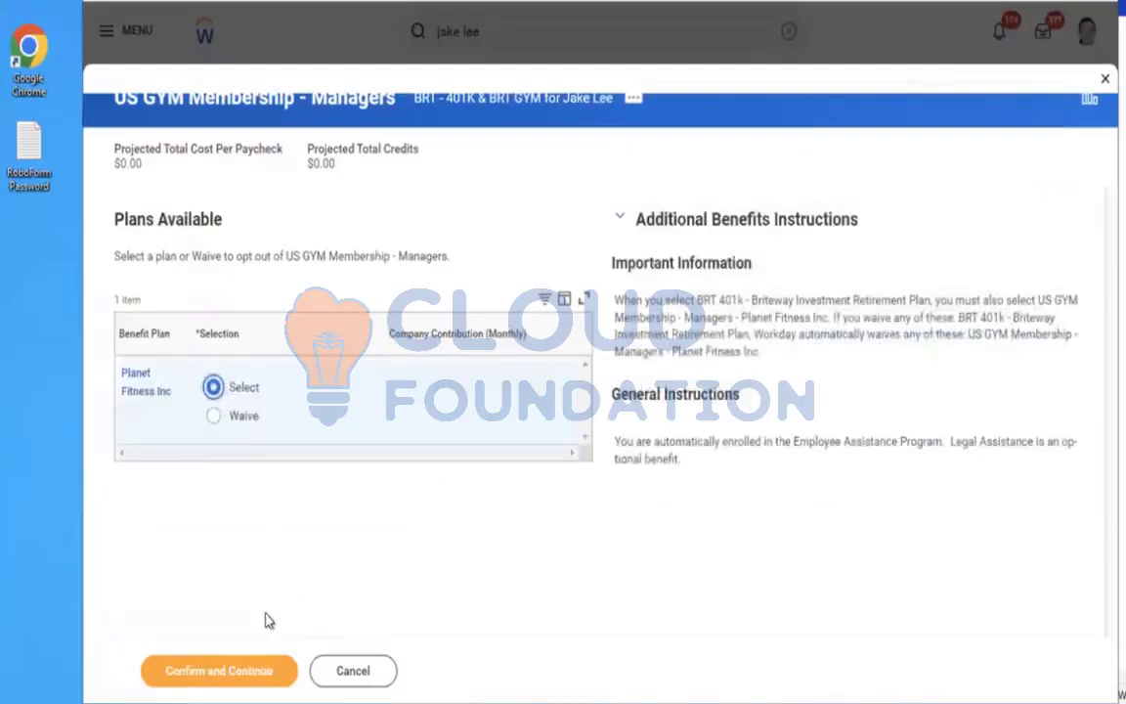
pyautogui.click(213, 672)
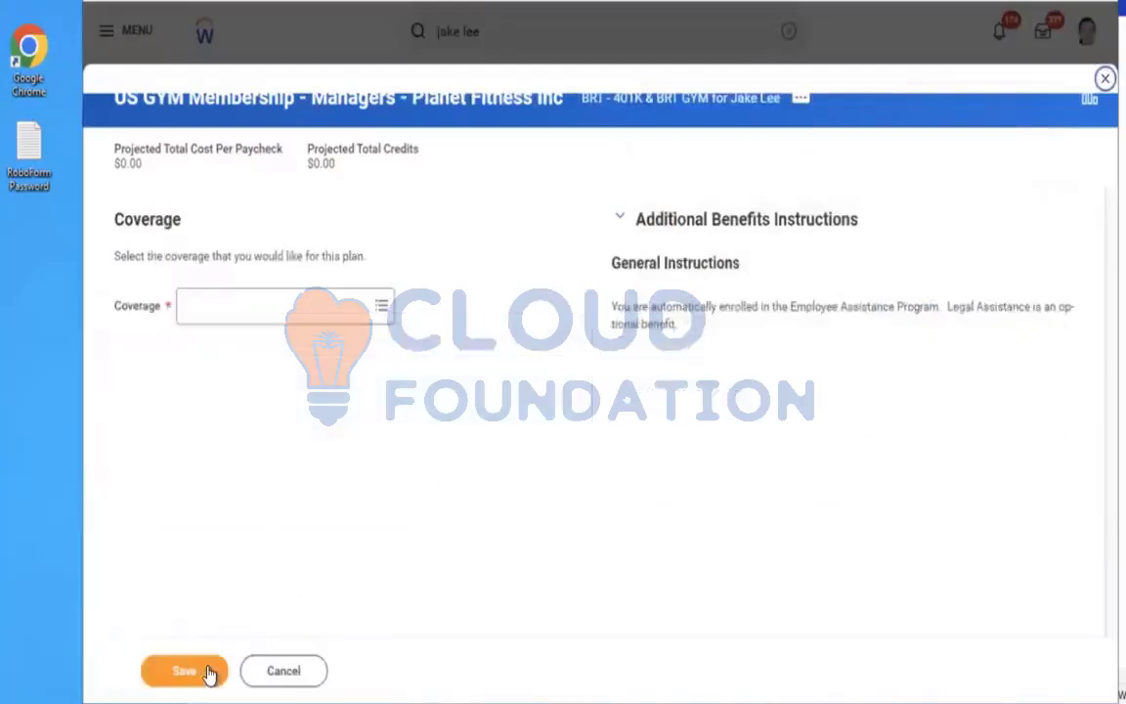
pyautogui.click(277, 305)
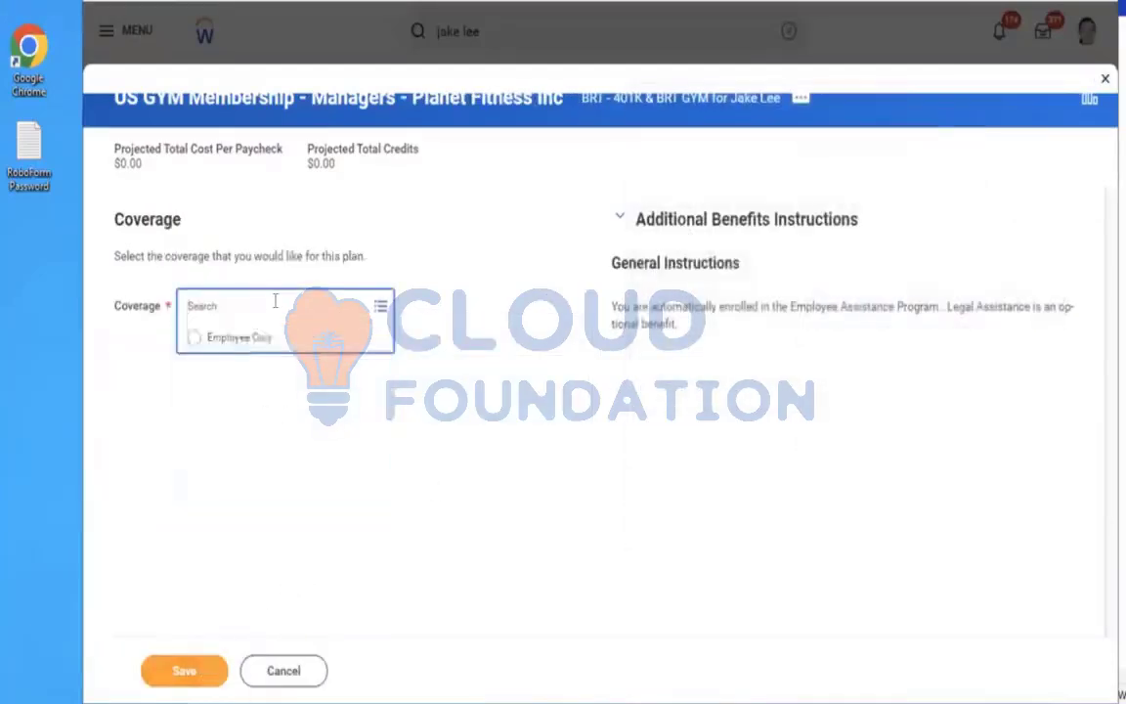
pyautogui.click(244, 335)
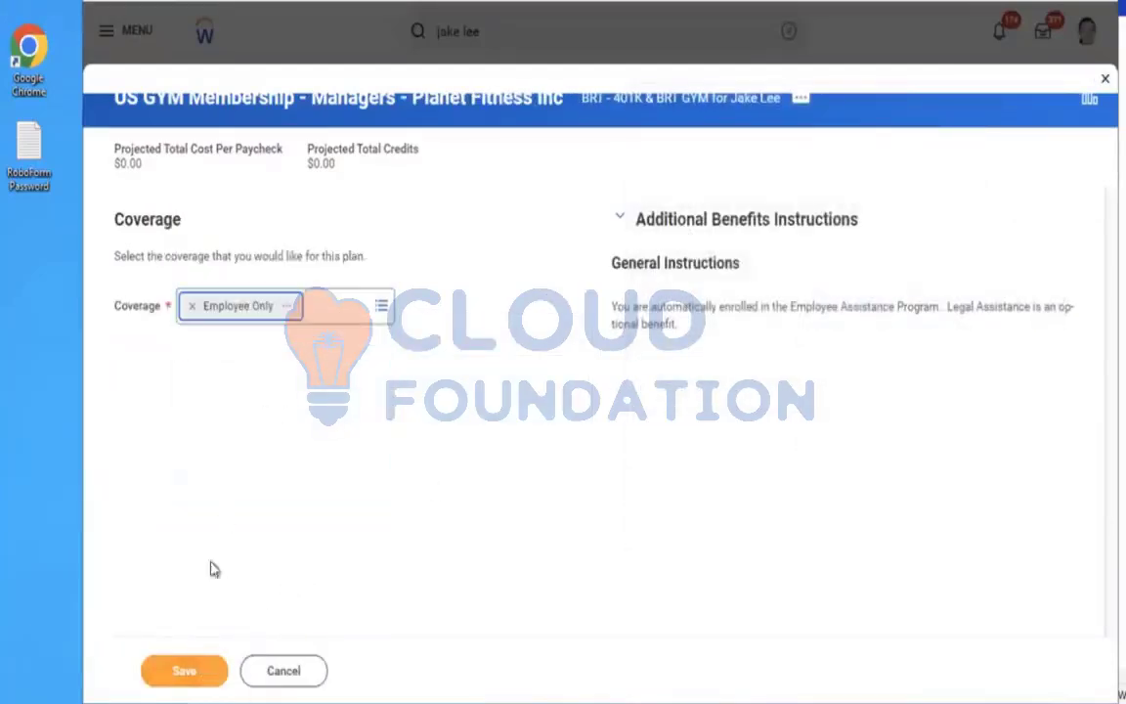
pyautogui.click(163, 672)
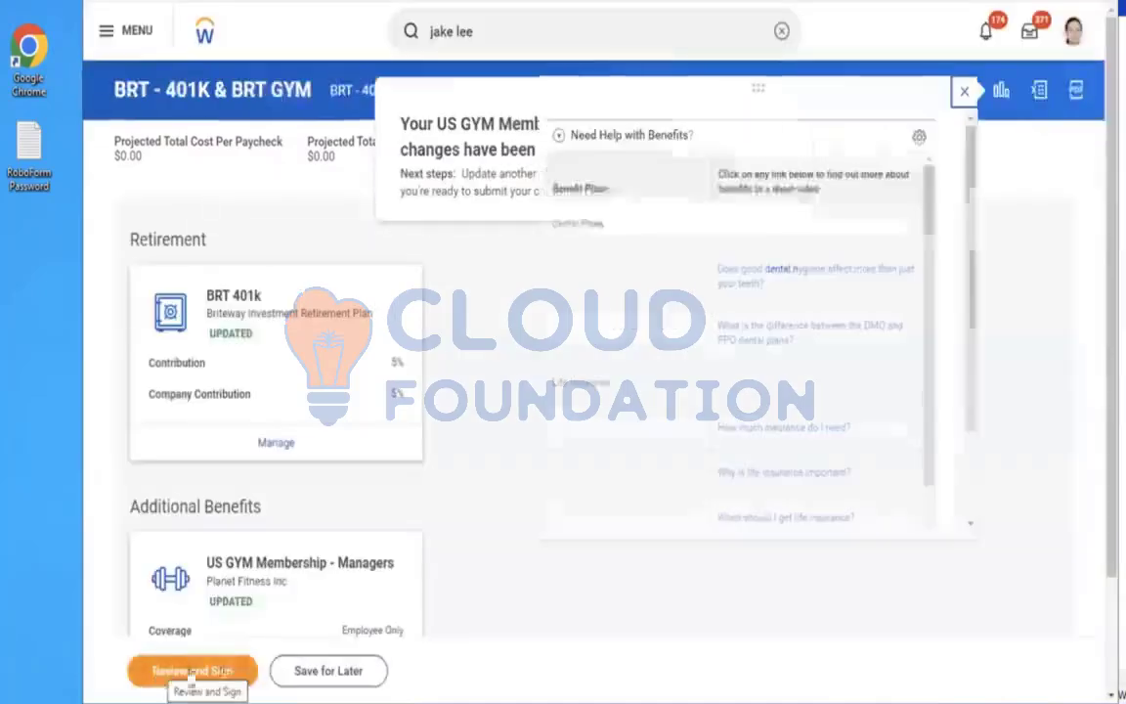
# Review the benefit elections summary, dismiss the help panel, and submit the elections
pyautogui.click(204, 673)
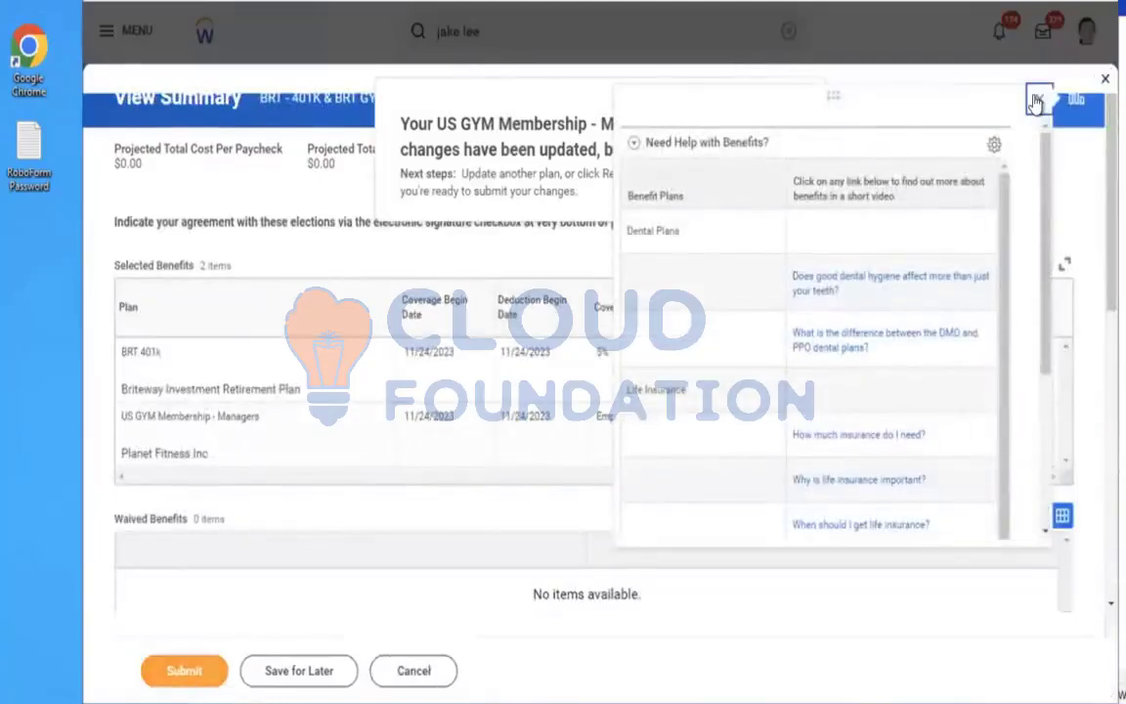
pyautogui.click(1036, 101)
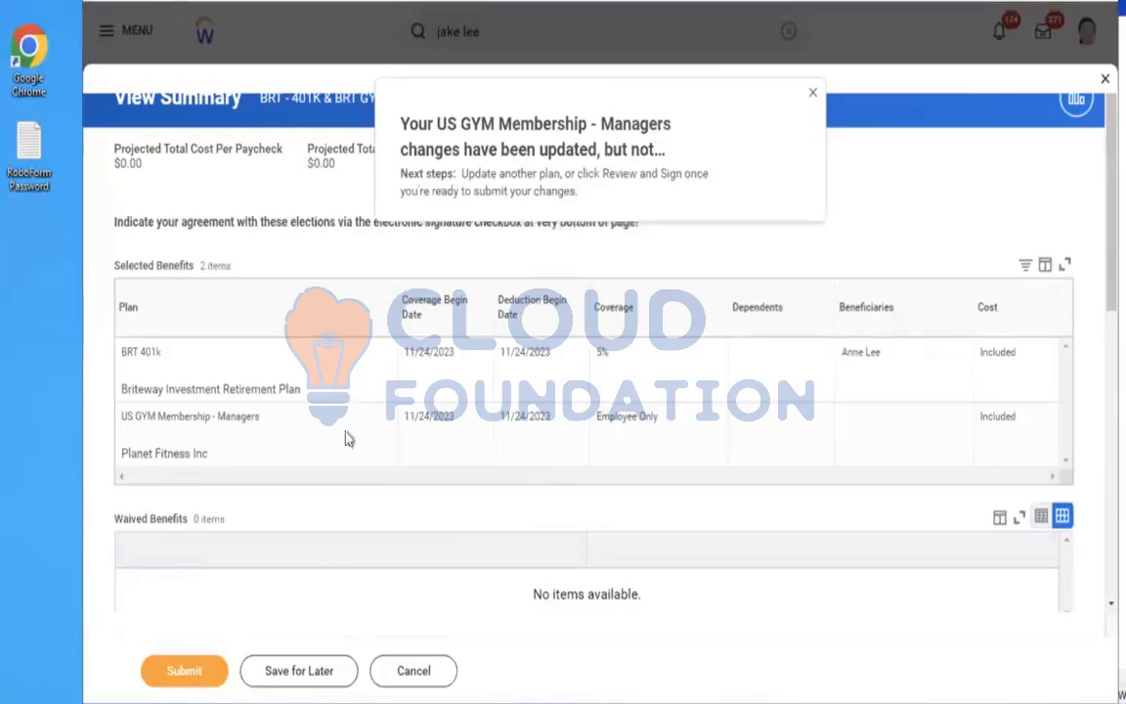
pyautogui.click(182, 673)
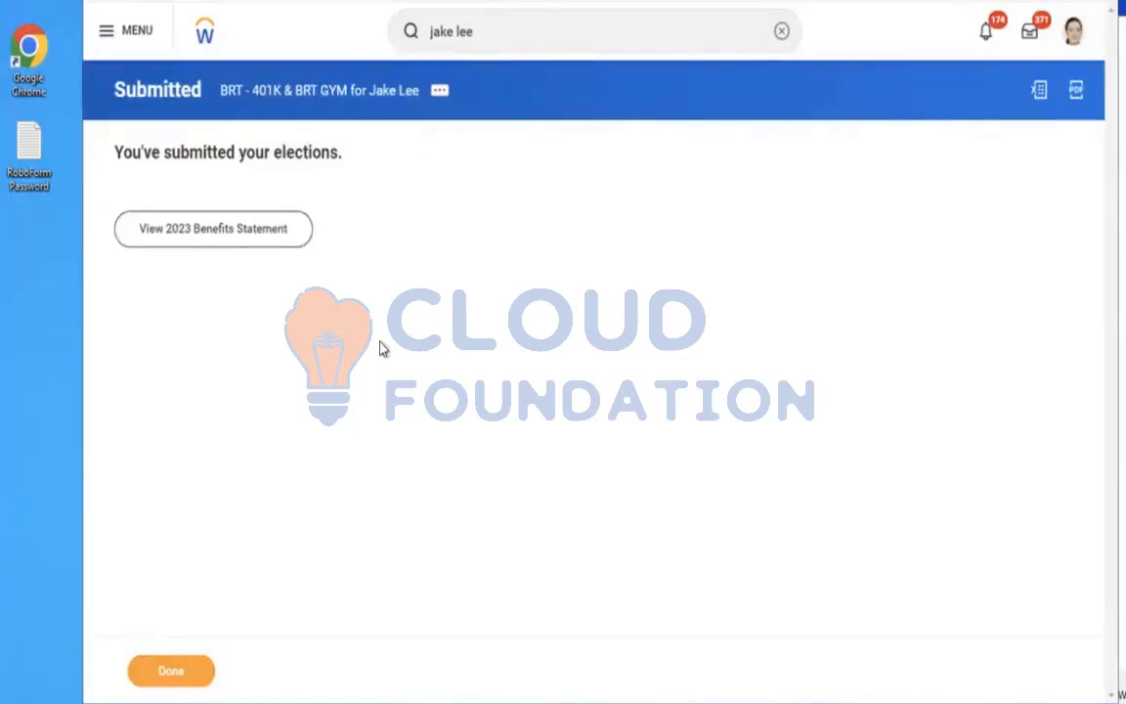
# Cancel the submitted BRT - 401K & BRT GYM benefit change enrollment from the event's related actions
pyautogui.click(439, 94)
pyautogui.moveTo(494, 192)
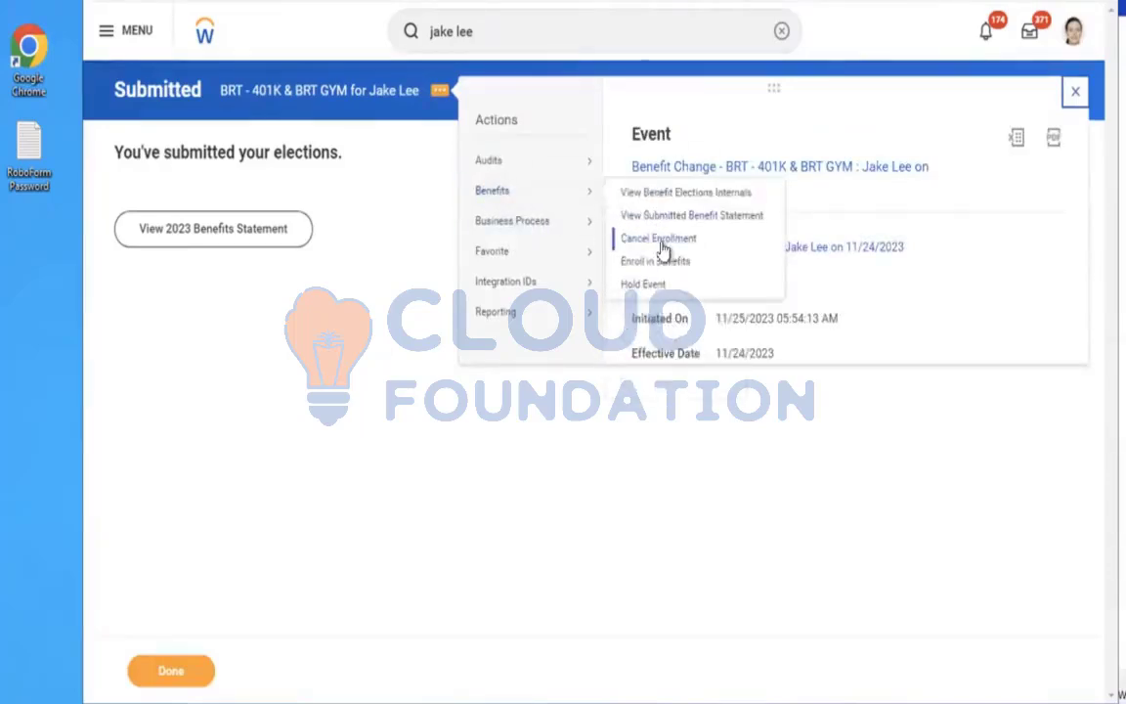
pyautogui.click(352, 328)
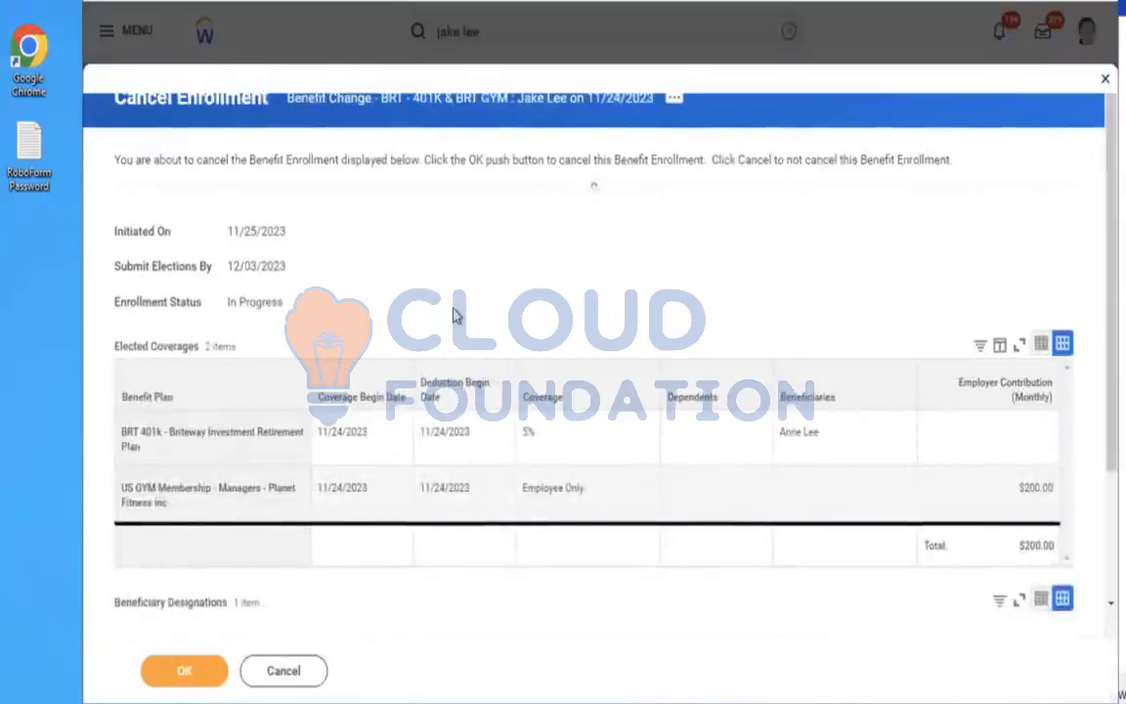
pyautogui.scroll(-2, 456, 342)
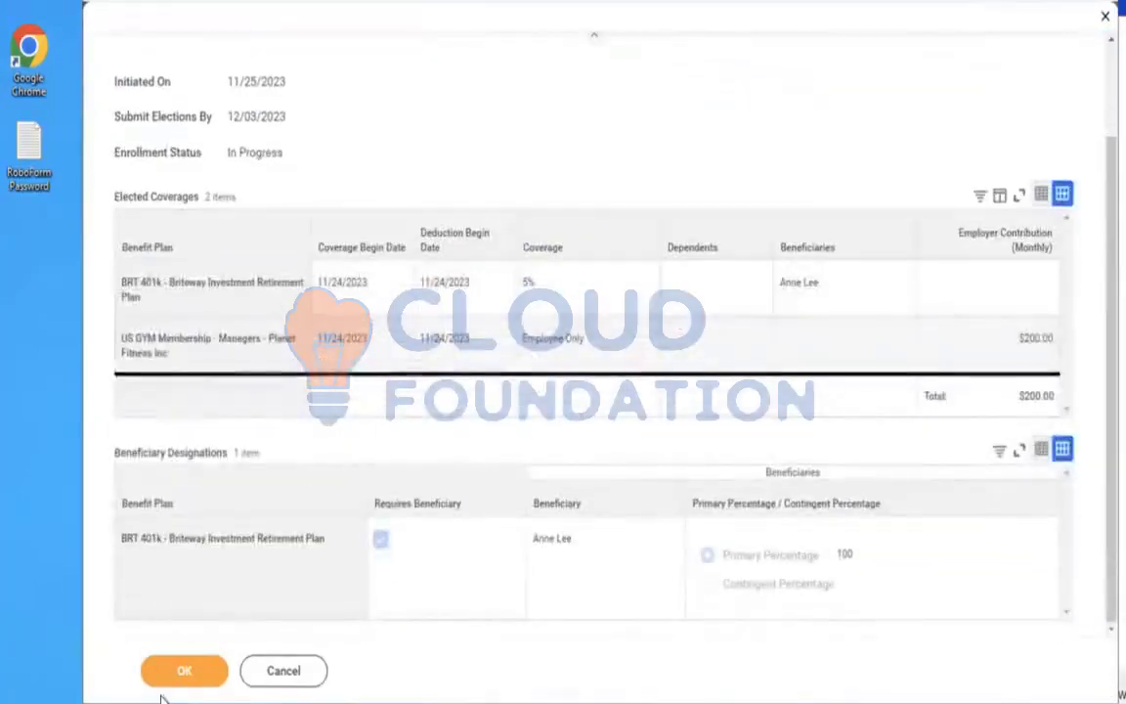
pyautogui.click(180, 670)
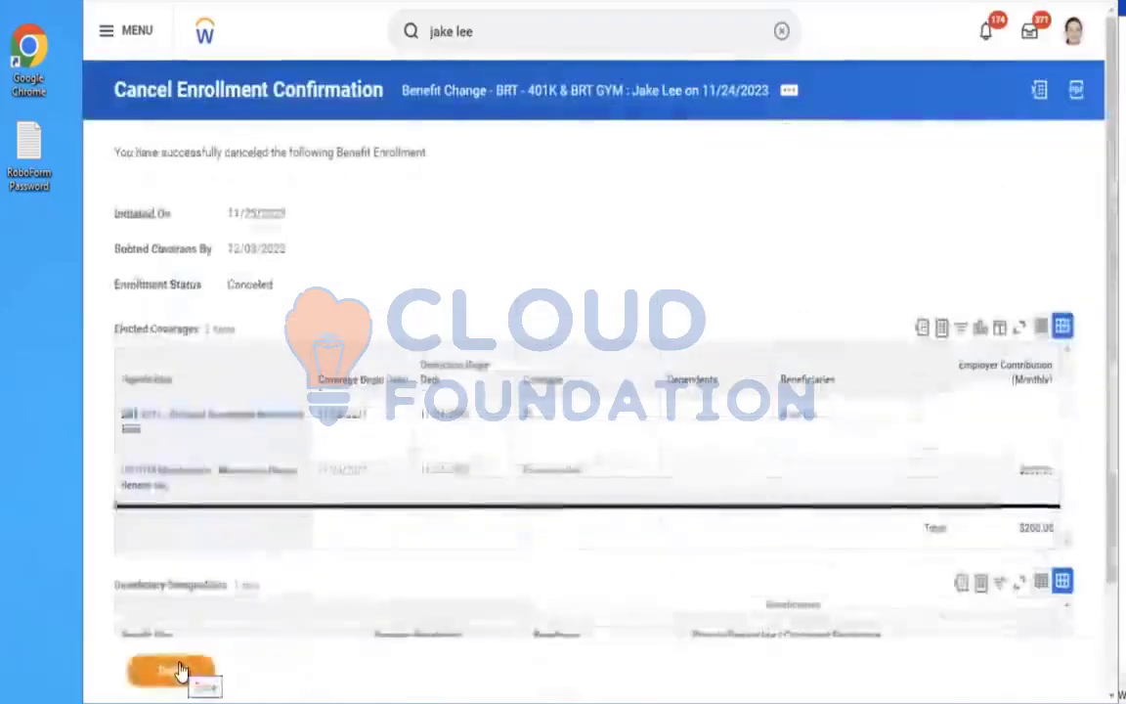
pyautogui.click(181, 671)
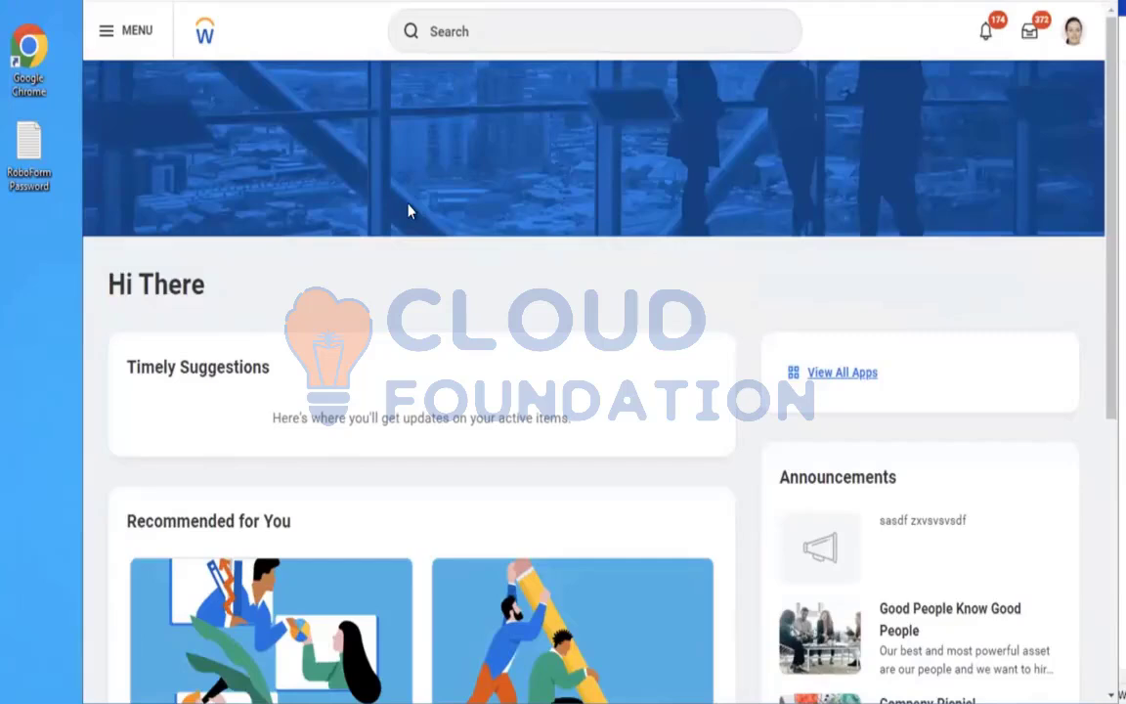
# Run the Start Proxy task and start acting on behalf of the test employee
pyautogui.click(450, 39)
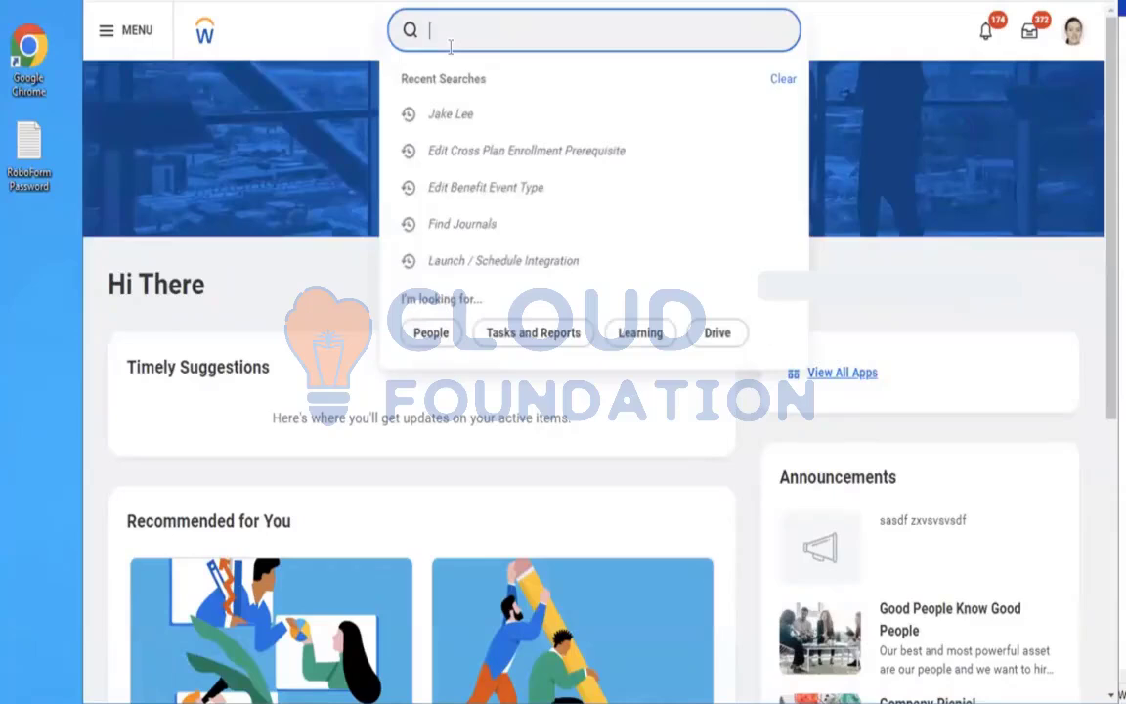
pyautogui.write('s')
pyautogui.press('BackSpace')
pyautogui.write('start proxy')
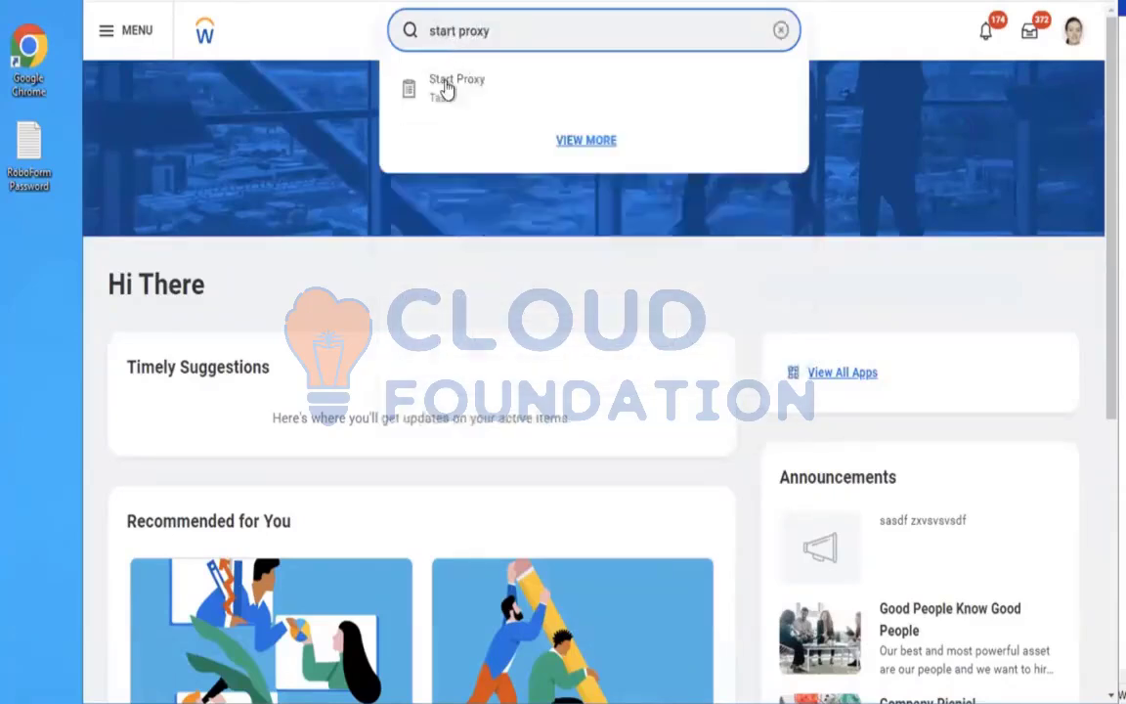
pyautogui.click(442, 88)
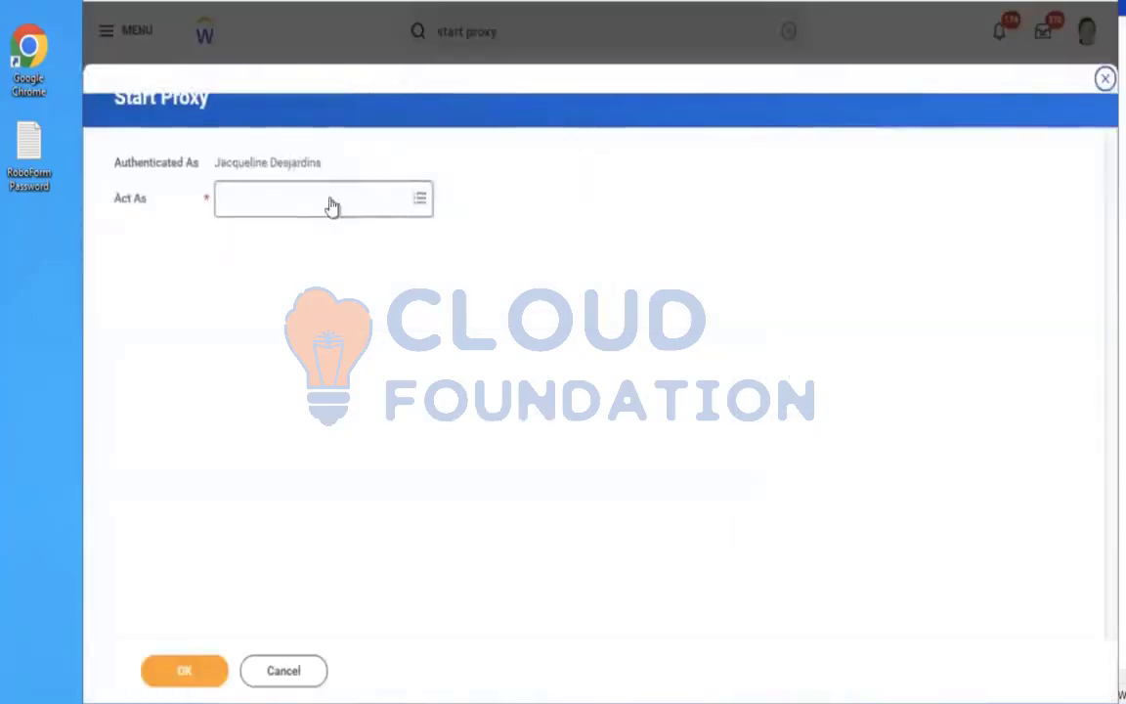
pyautogui.click(331, 205)
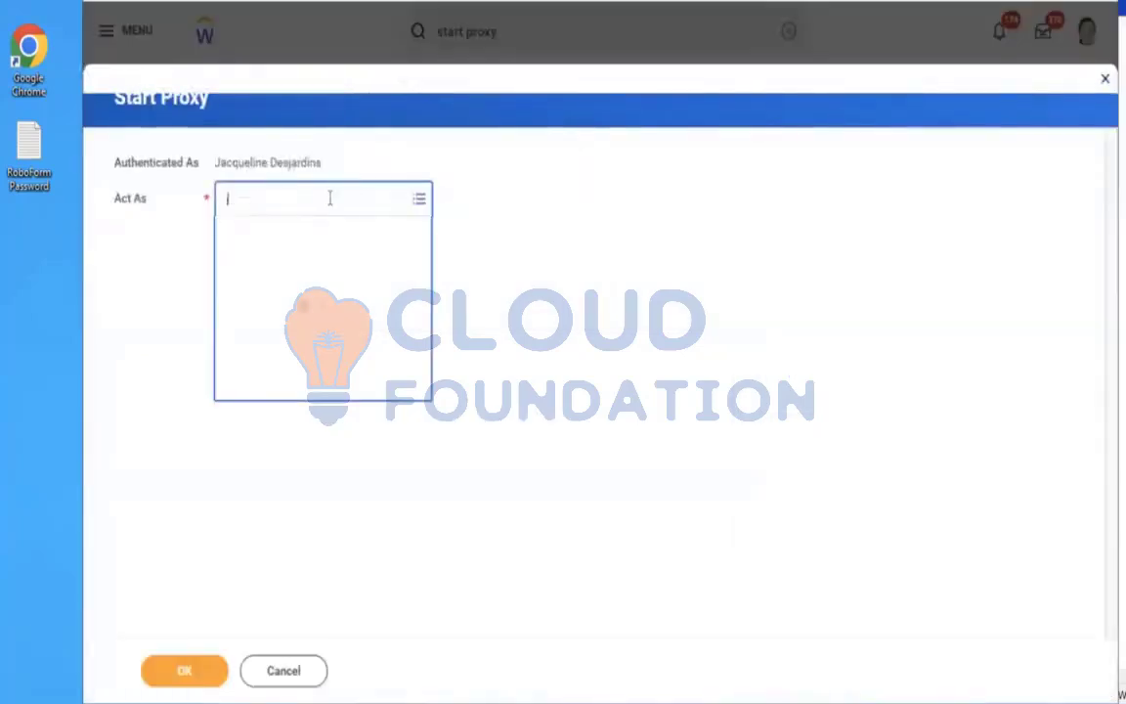
pyautogui.write('jake')
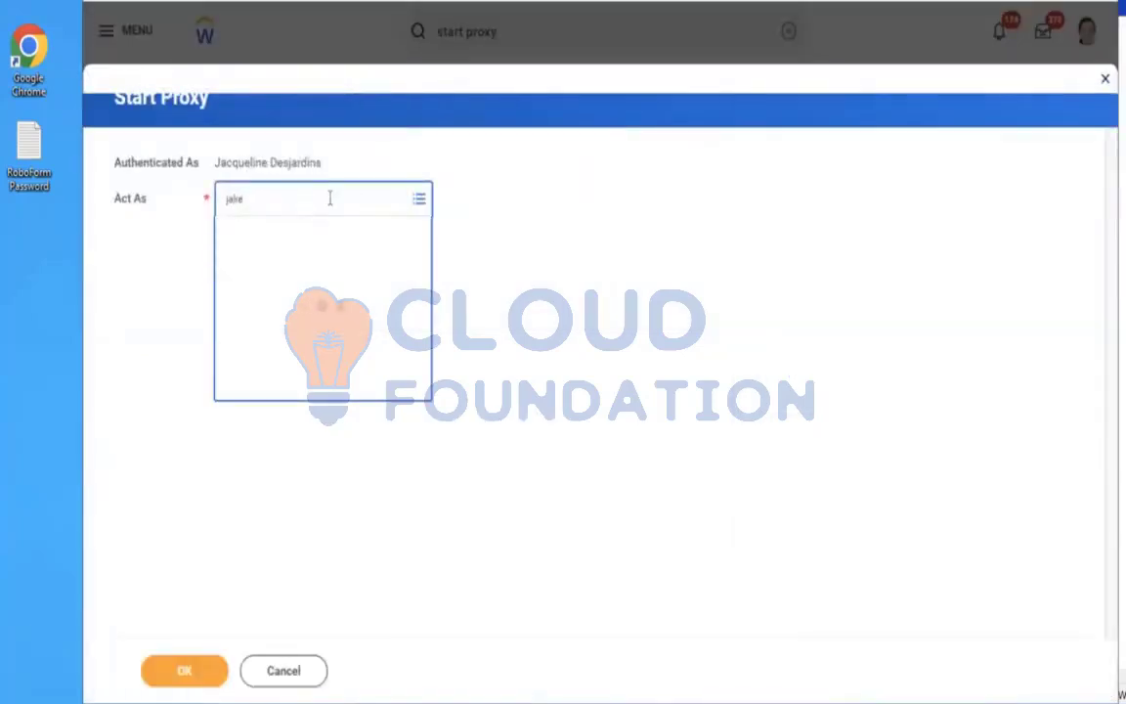
pyautogui.click(326, 294)
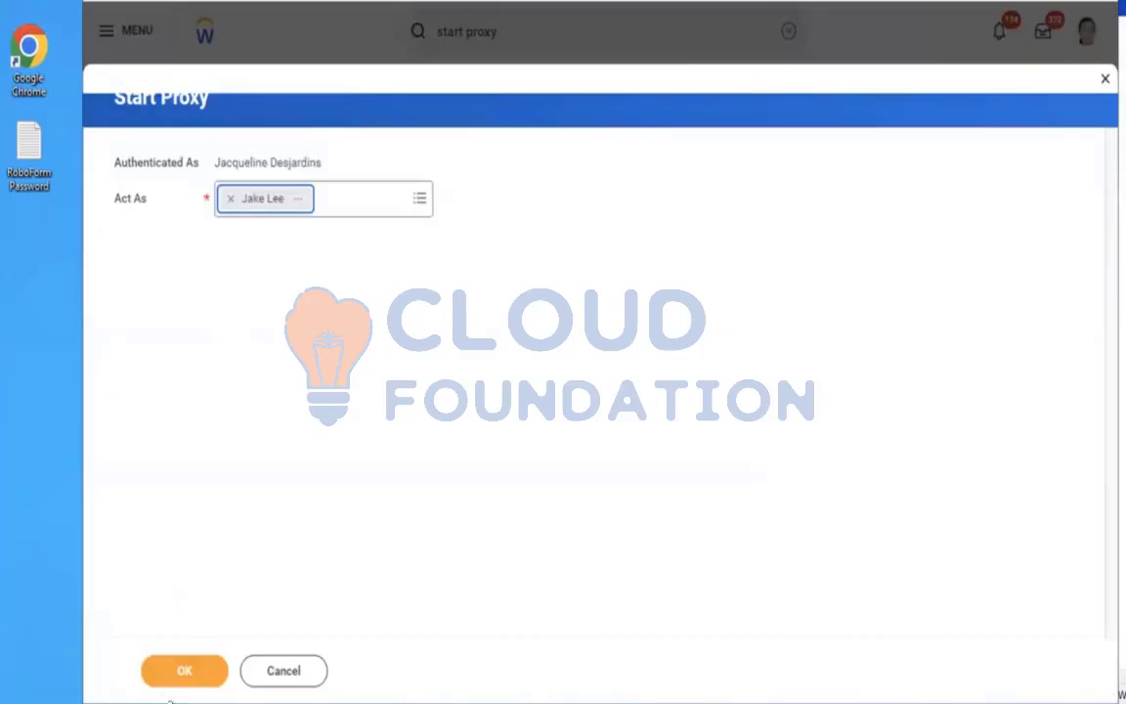
pyautogui.click(162, 683)
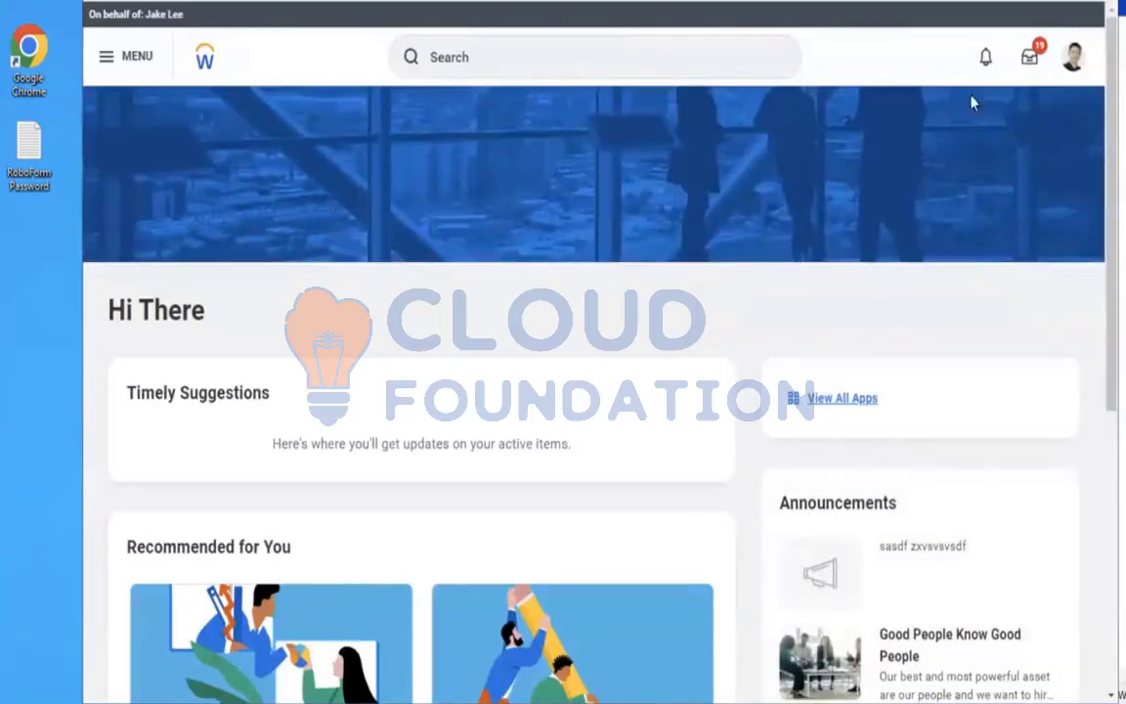
# Open the proxied employee's profile and review the Compensation, Benefits and Personal sections
pyautogui.click(1073, 57)
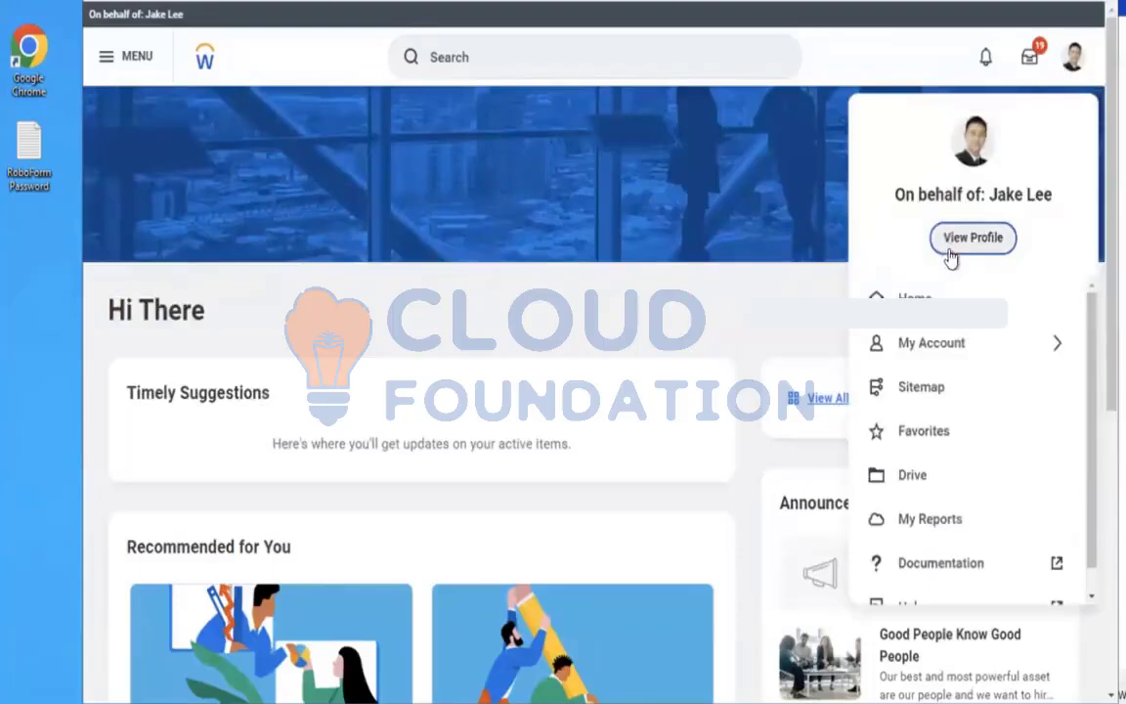
pyautogui.click(955, 250)
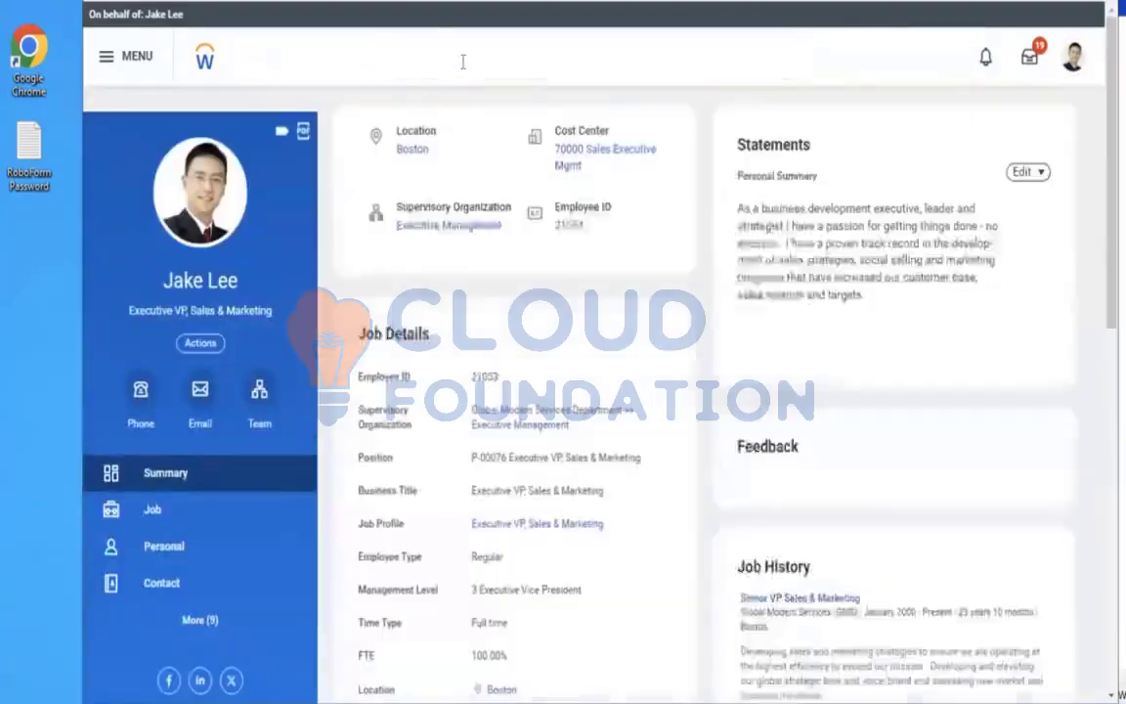
pyautogui.click(464, 61)
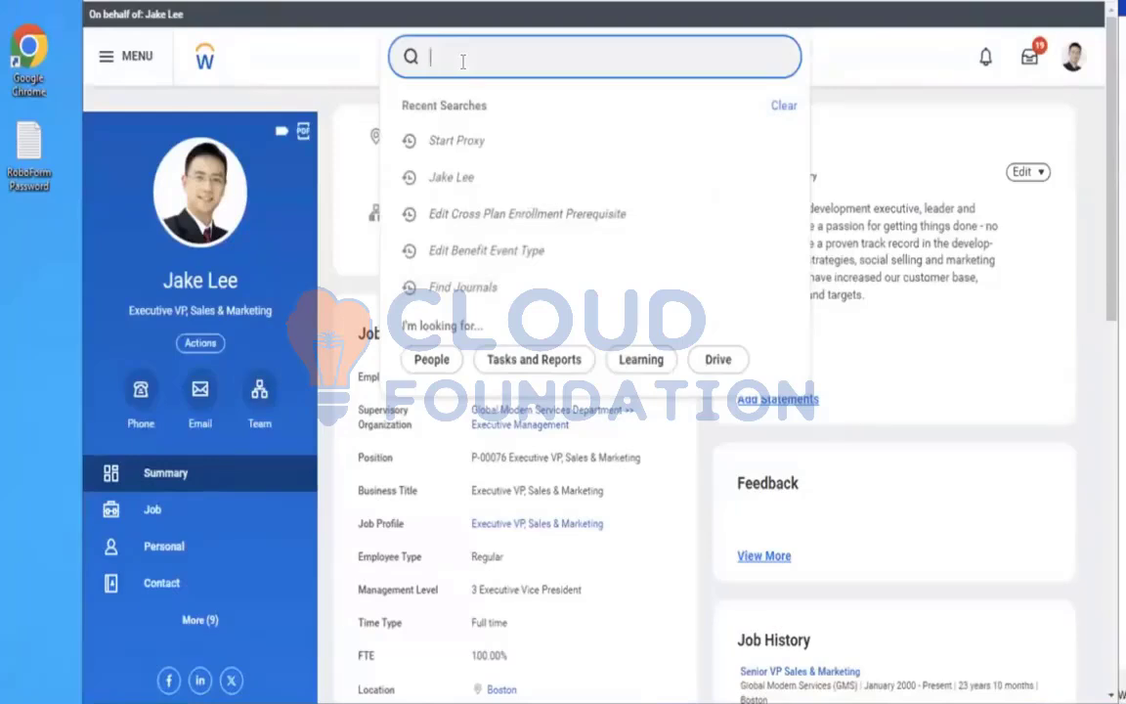
pyautogui.click(217, 622)
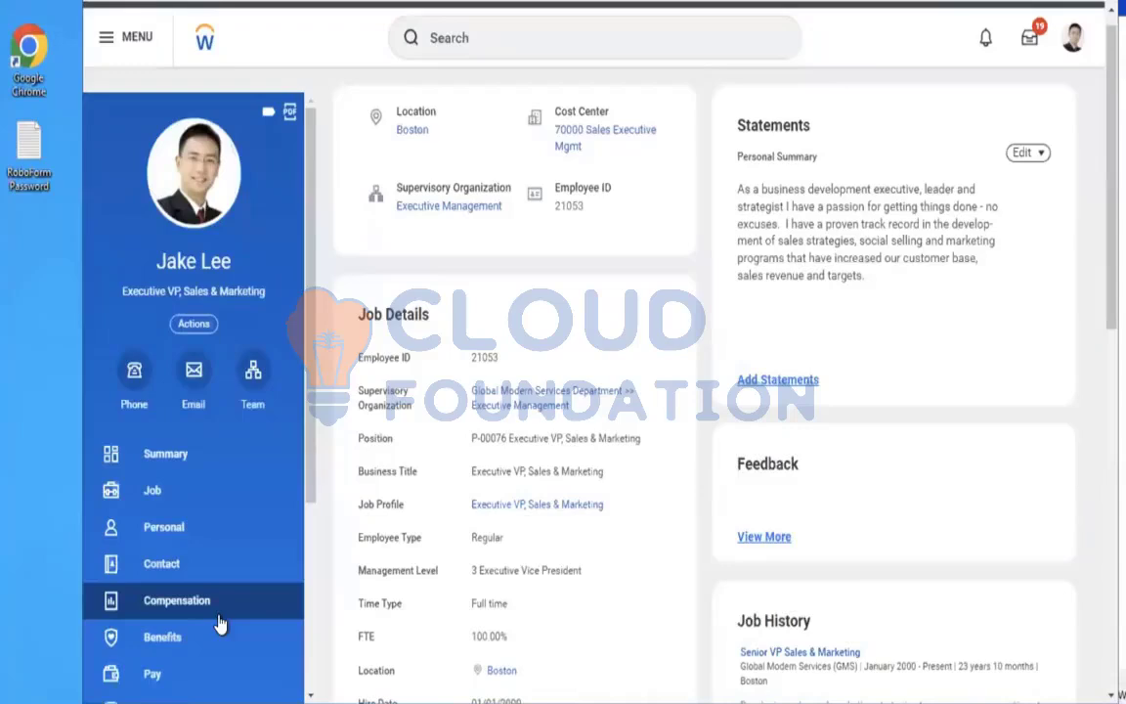
pyautogui.click(161, 651)
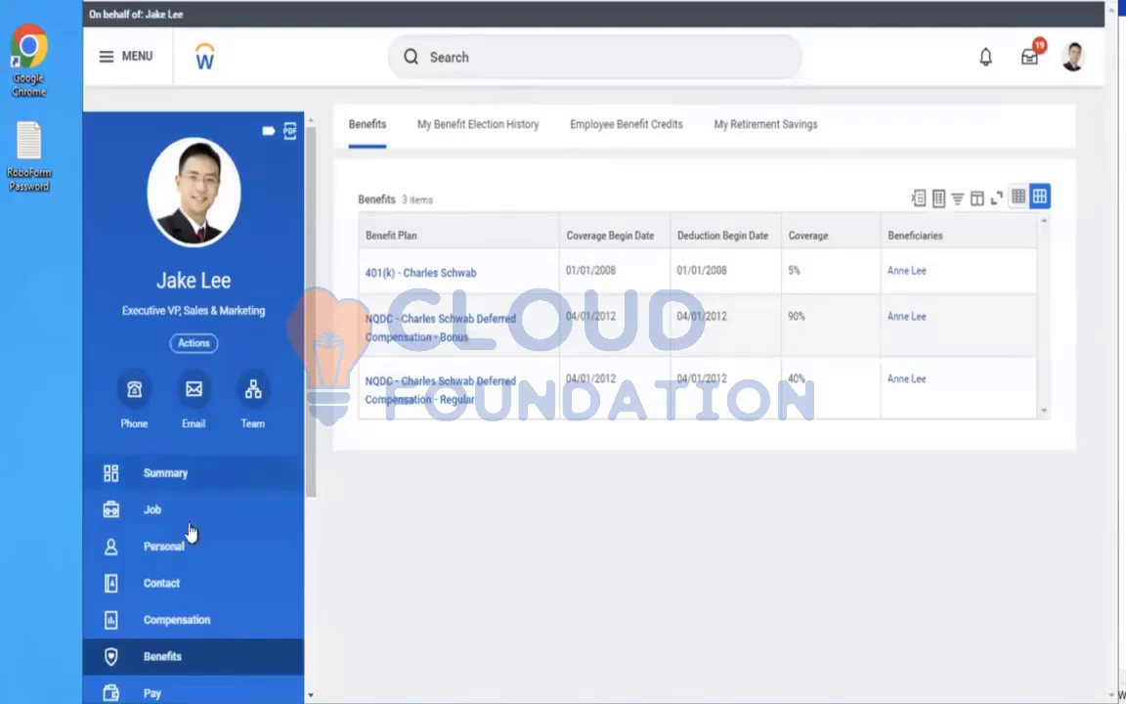
pyautogui.click(166, 565)
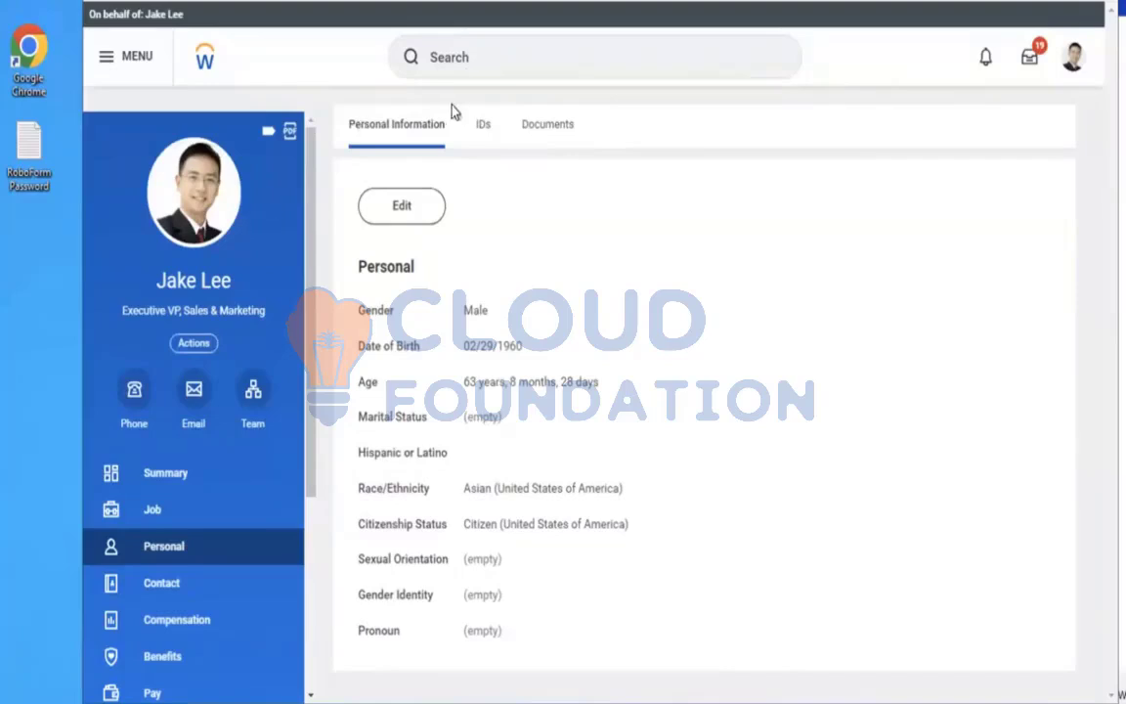
pyautogui.click(470, 61)
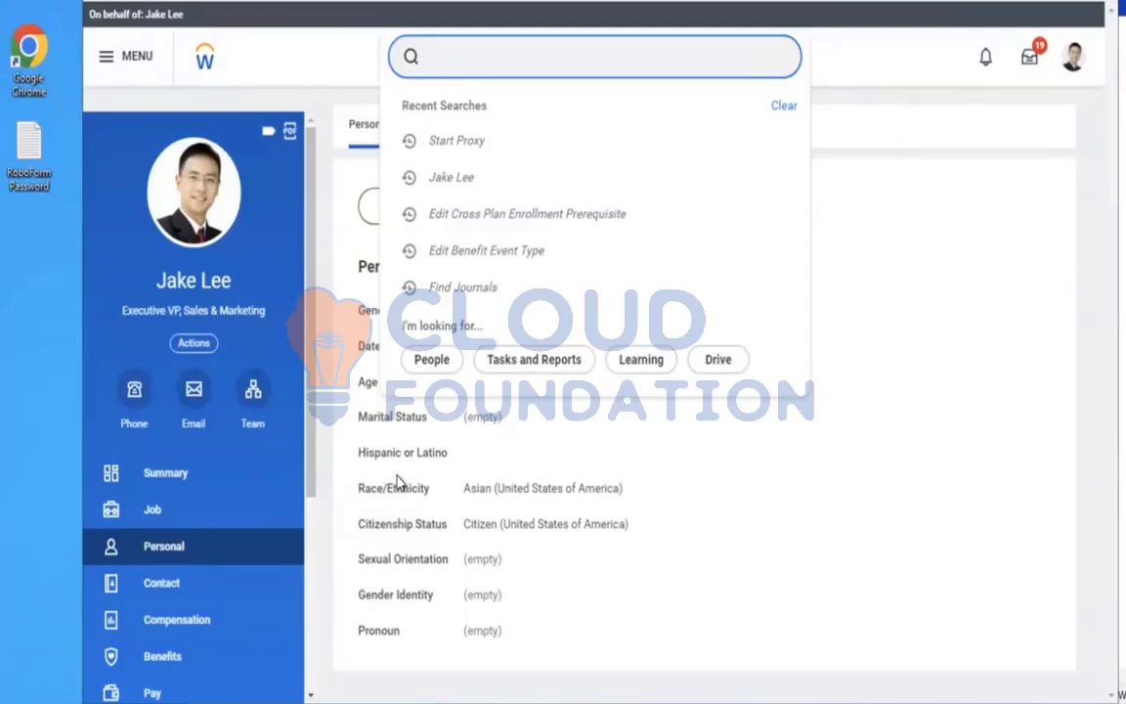
pyautogui.click(174, 657)
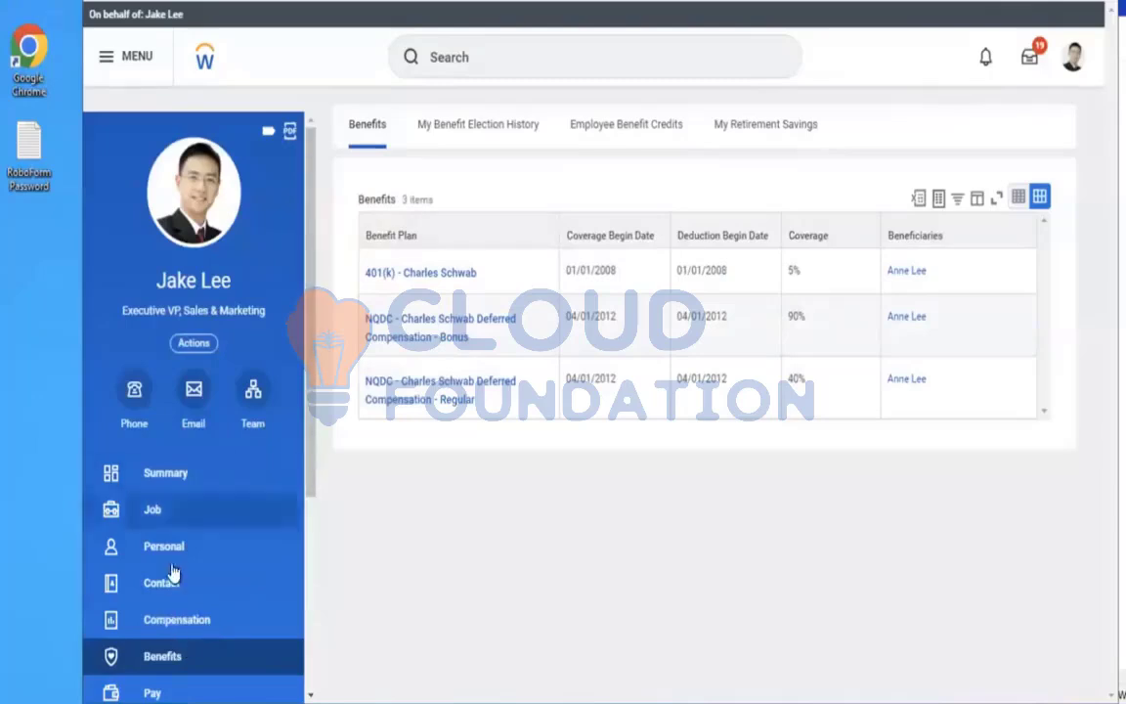
pyautogui.click(164, 518)
pyautogui.click(203, 548)
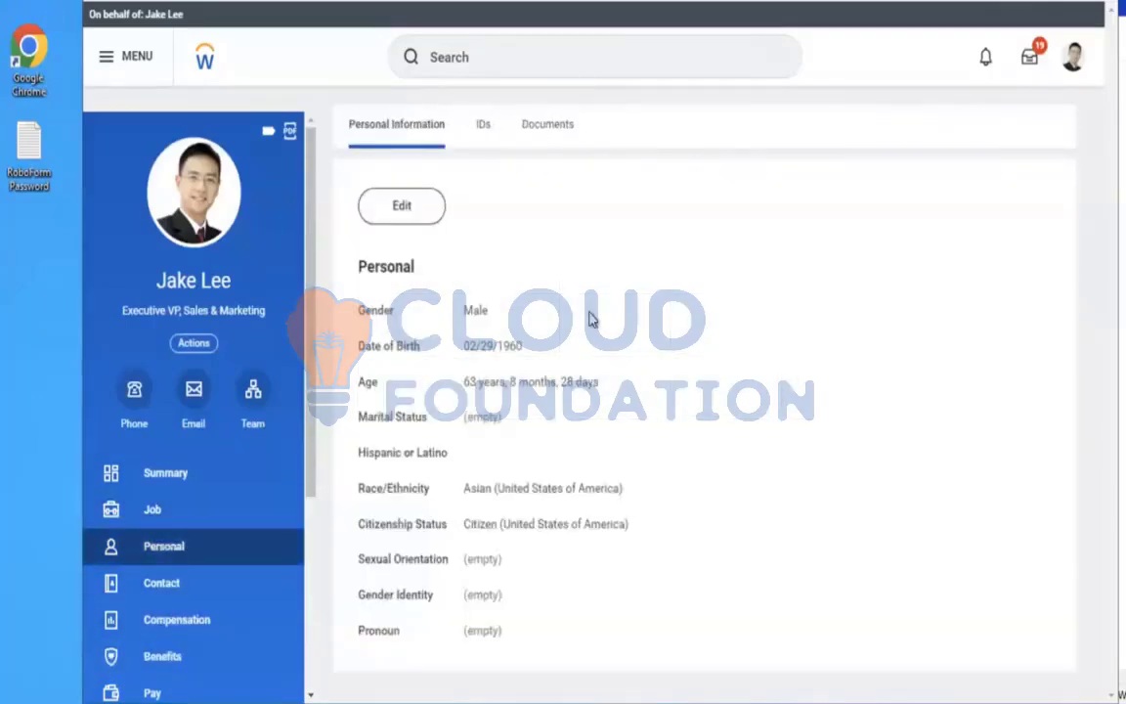
# Open the proxied employee's dependents list from the benefits actions and start adding a new dependent
pyautogui.click(192, 345)
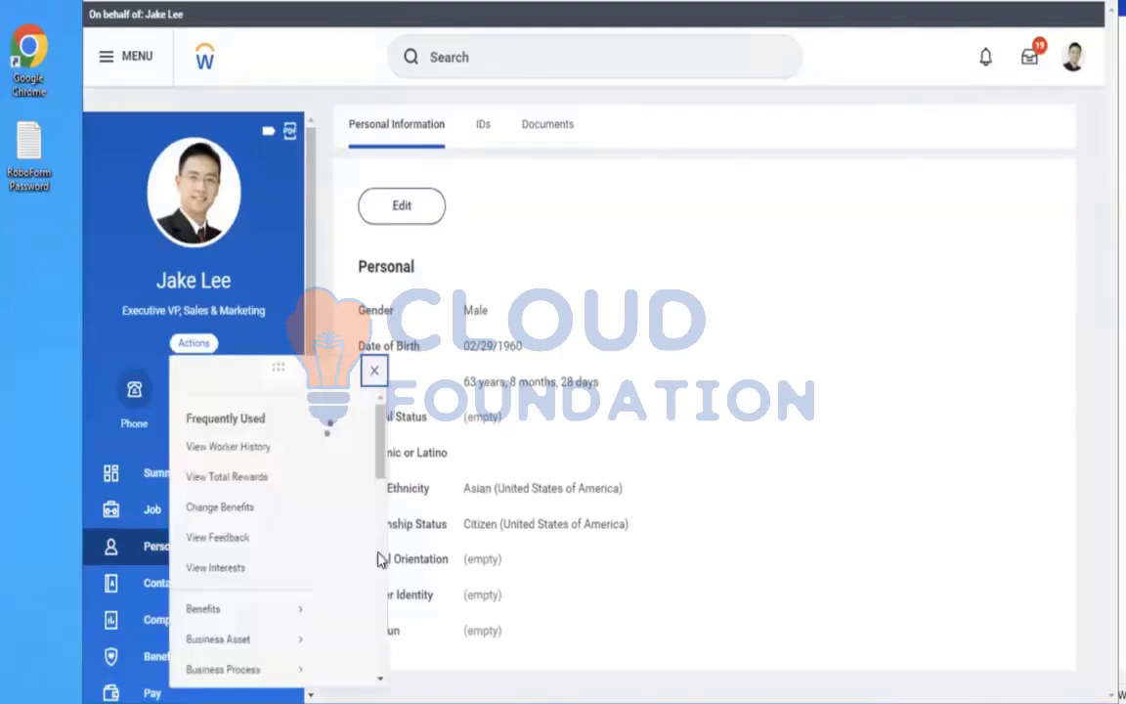
pyautogui.moveTo(244, 628)
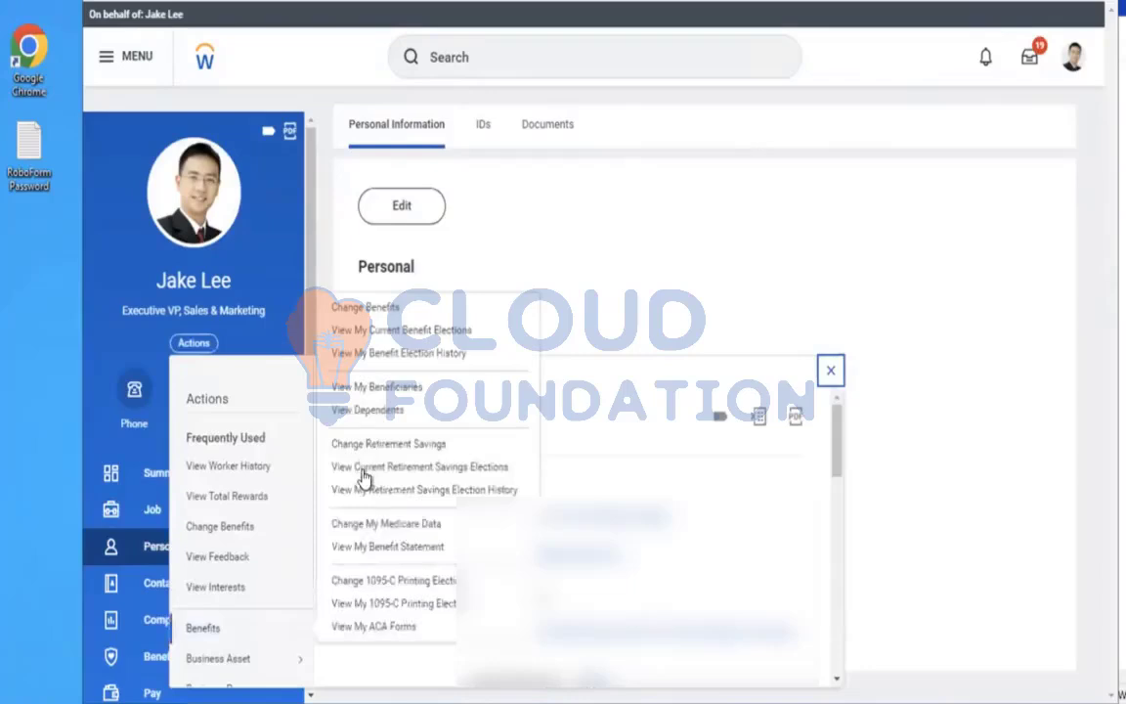
pyautogui.click(359, 411)
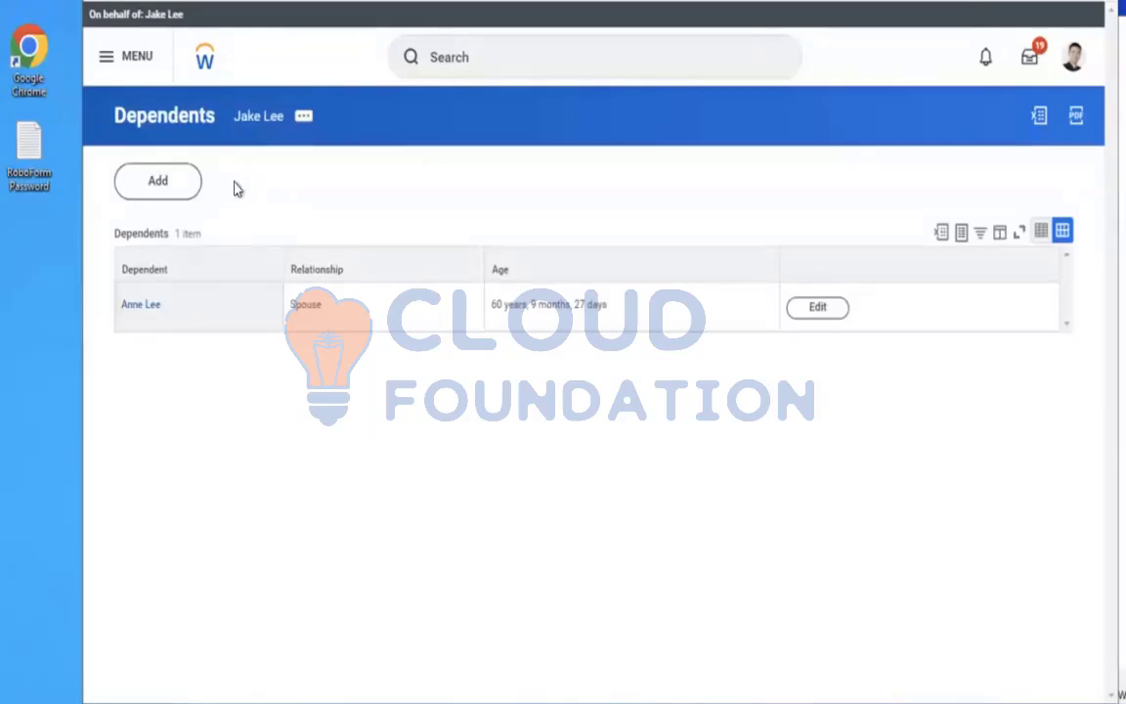
pyautogui.click(152, 192)
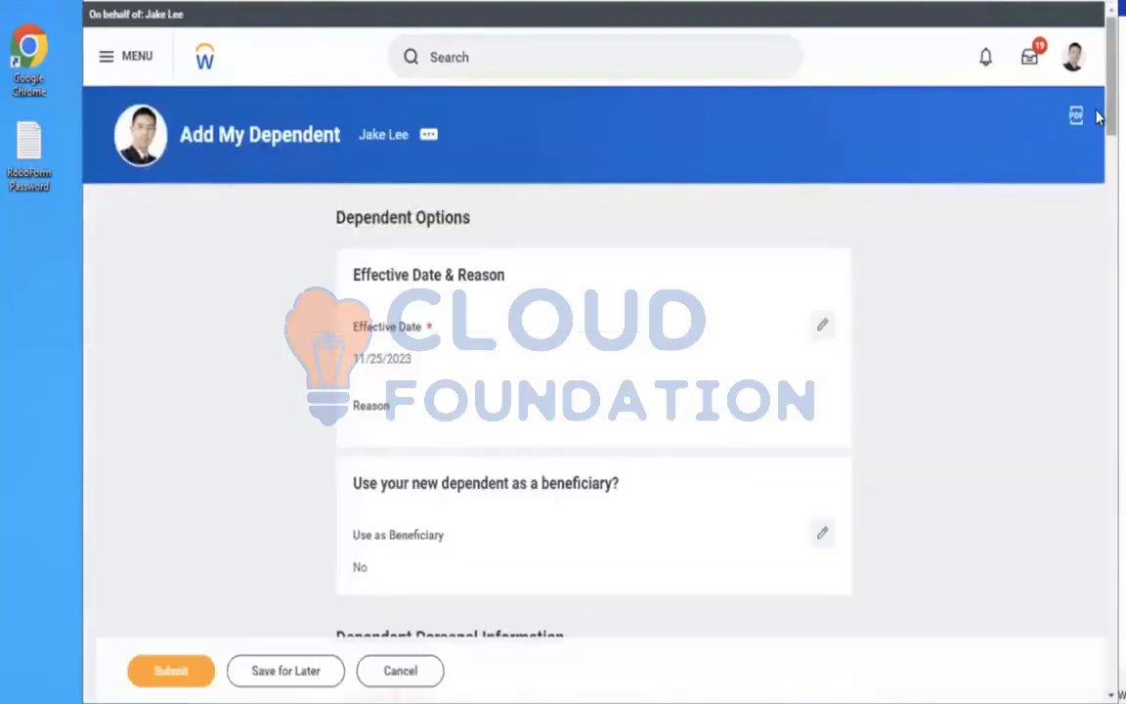
# Set the dependent's effective date to 11/01/2023 and the reason to Add Dependent > Birth/Adoption
pyautogui.scroll(-2, 1098, 127)
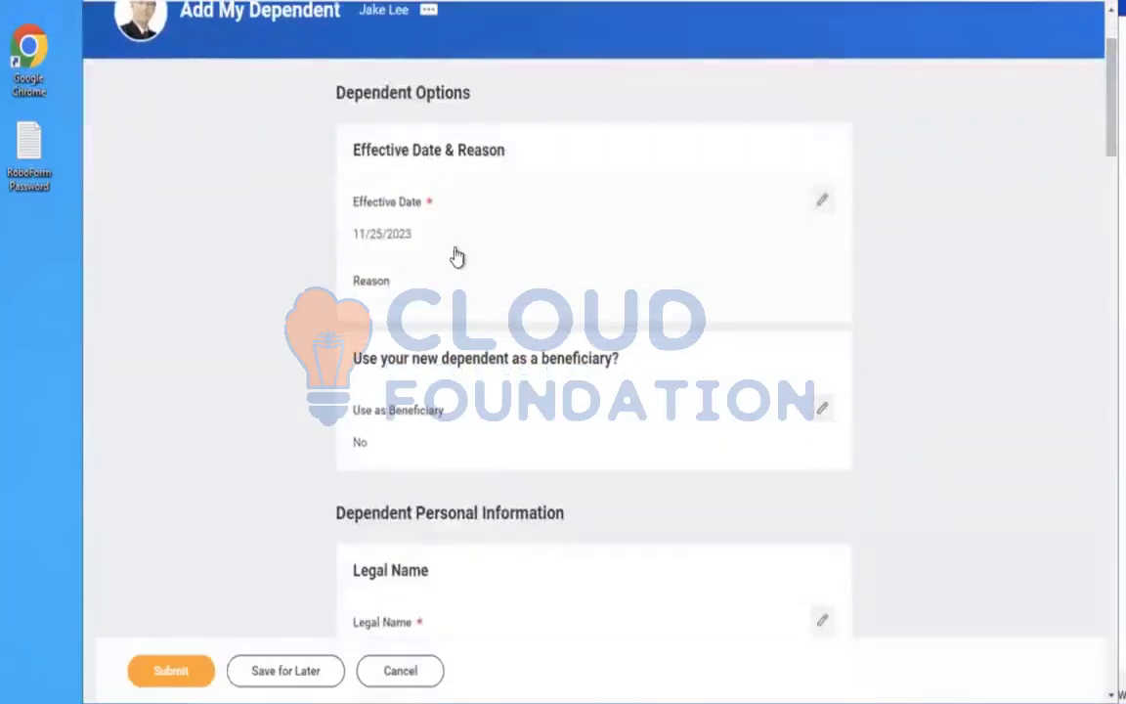
pyautogui.click(450, 252)
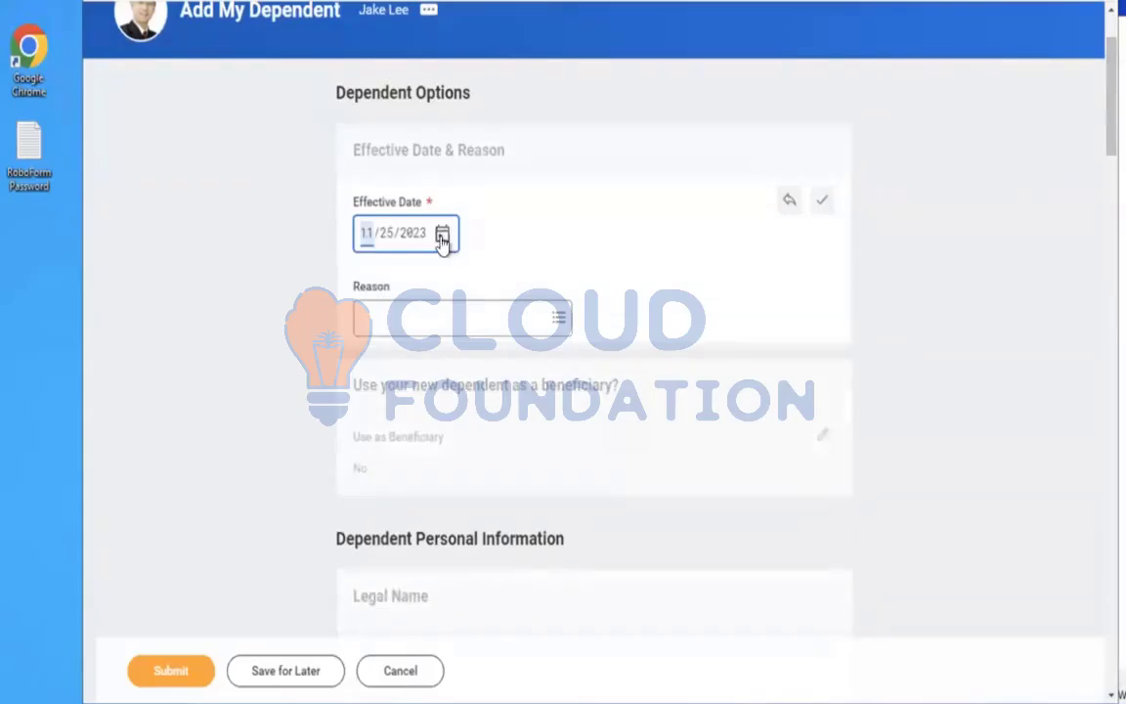
pyautogui.click(442, 237)
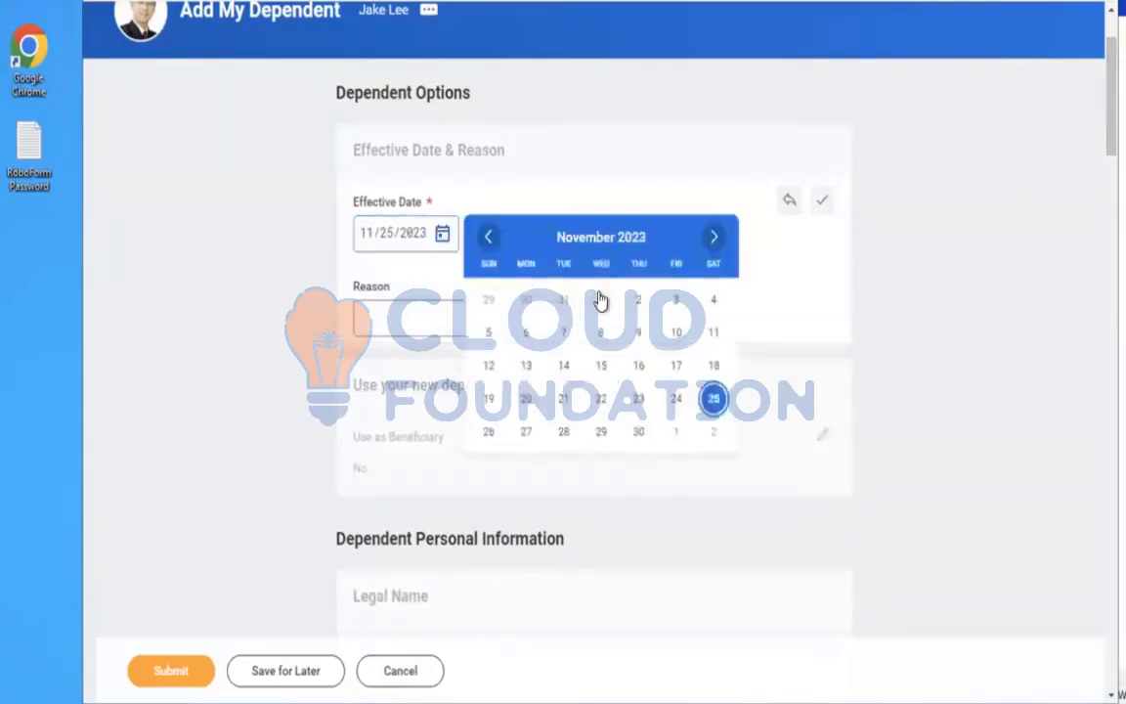
pyautogui.click(602, 300)
pyautogui.click(462, 316)
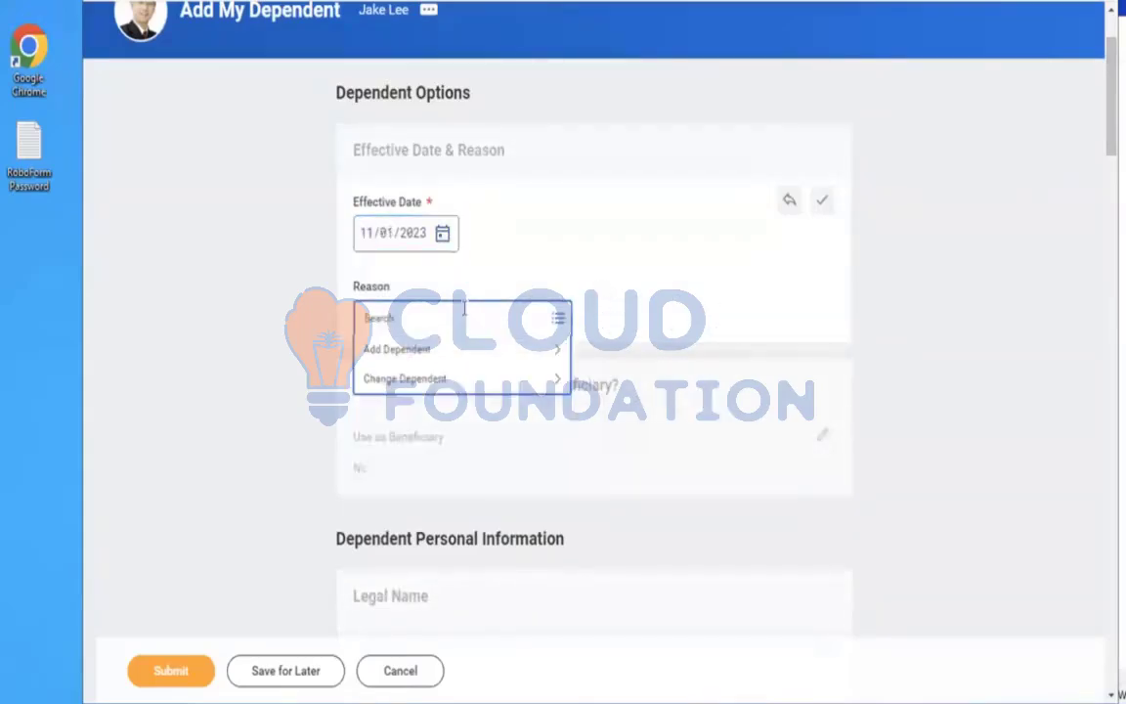
pyautogui.click(427, 350)
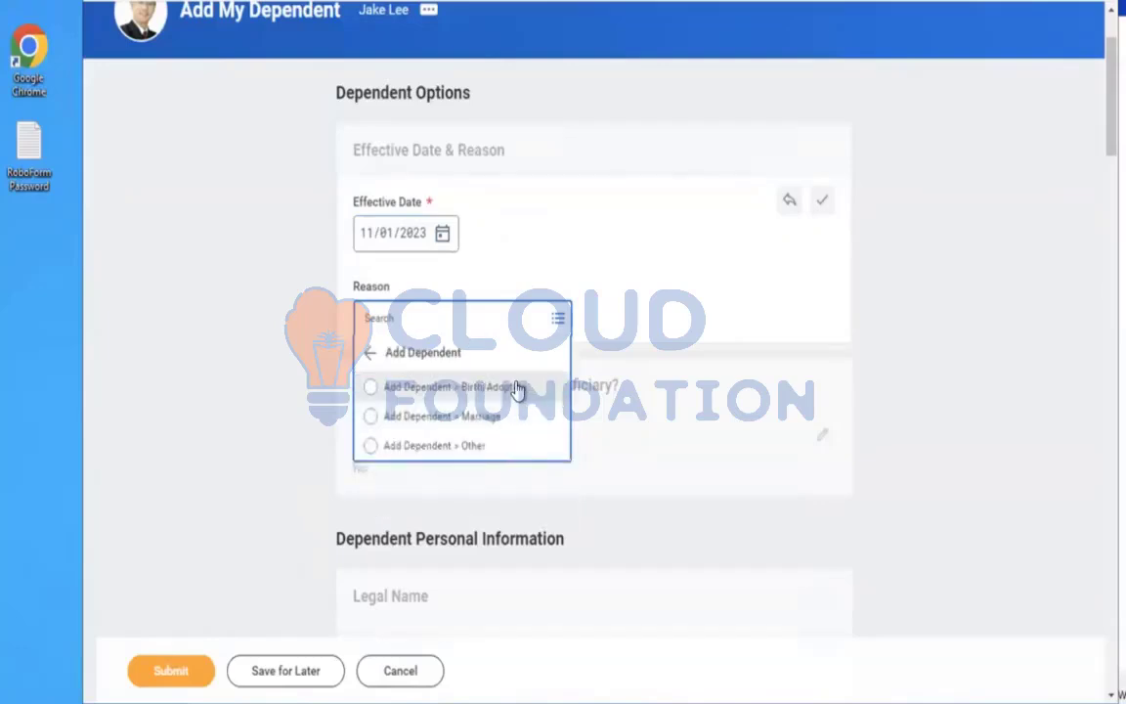
pyautogui.click(518, 389)
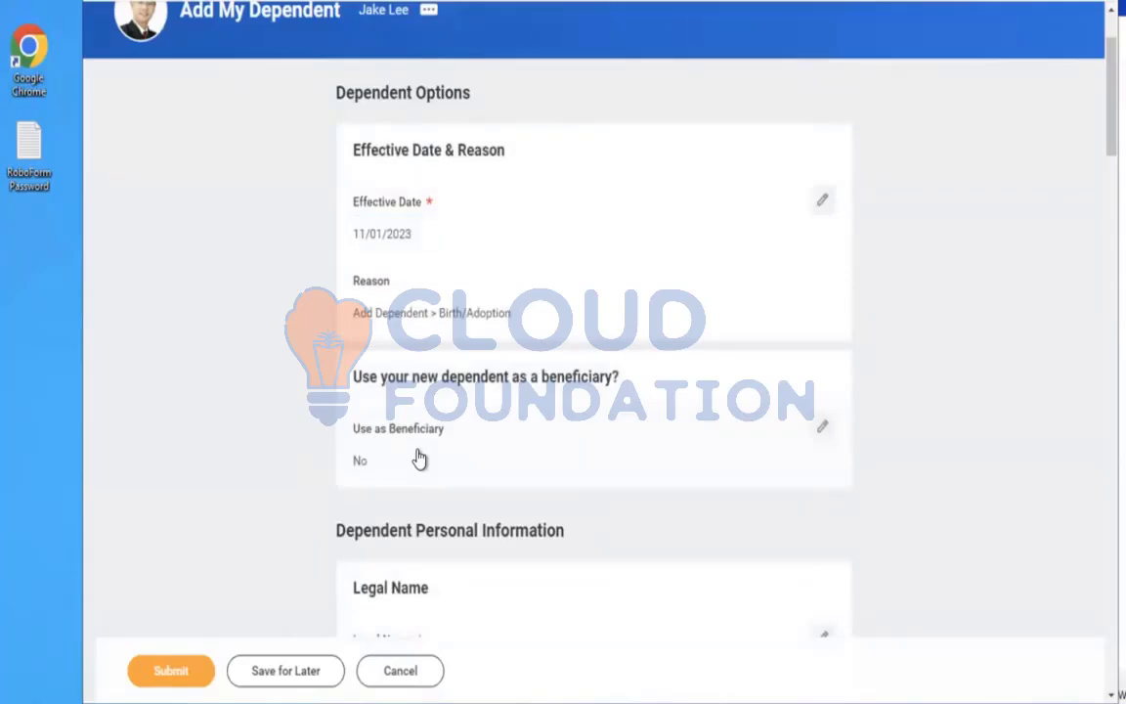
# Set Use as Beneficiary to Yes for the new dependent
pyautogui.click(419, 460)
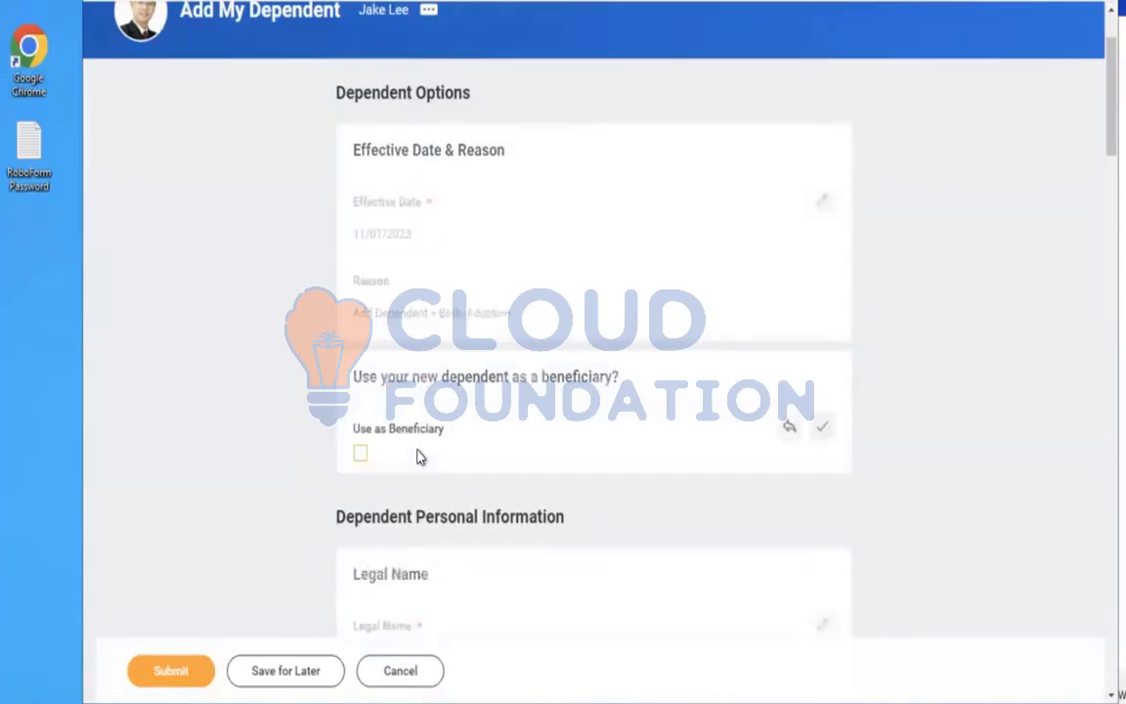
pyautogui.click(360, 456)
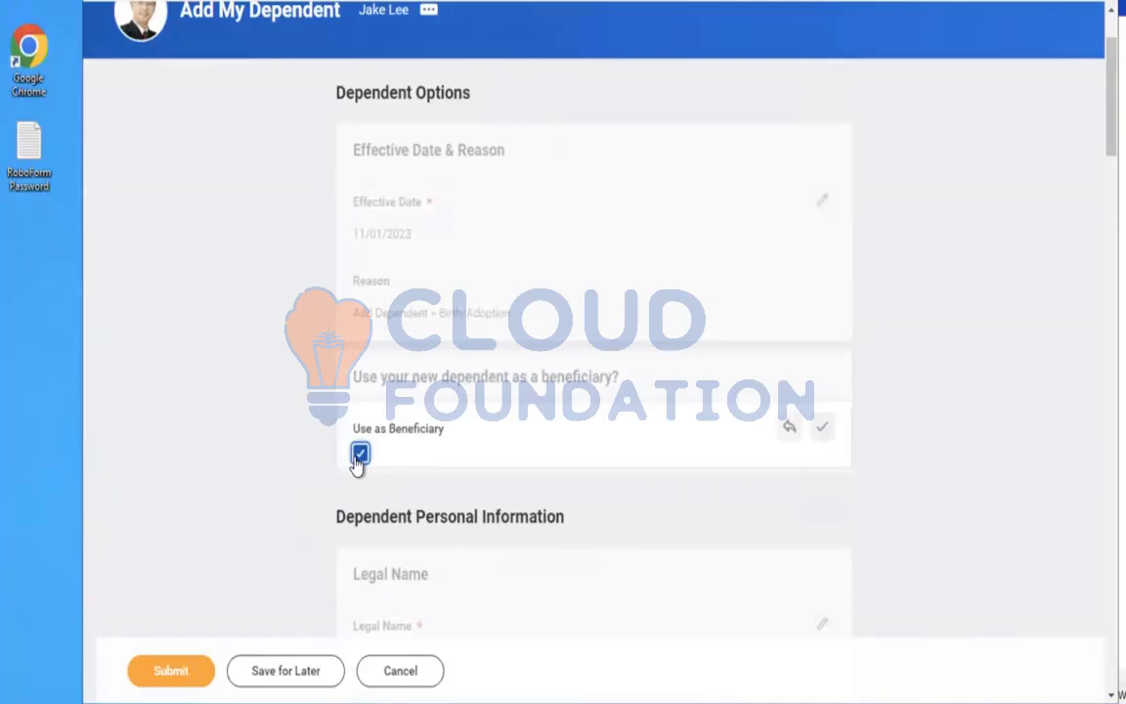
pyautogui.click(958, 392)
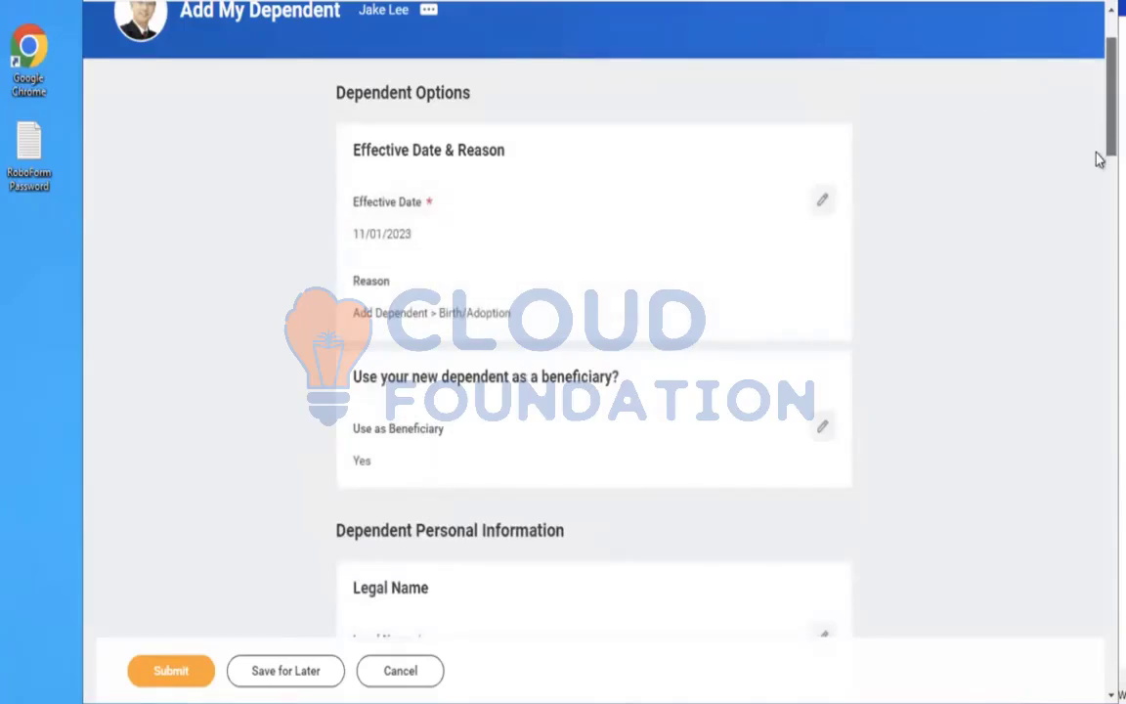
# Enter the dependent's legal first name and last name in the Legal Name section
pyautogui.scroll(-2, 1098, 161)
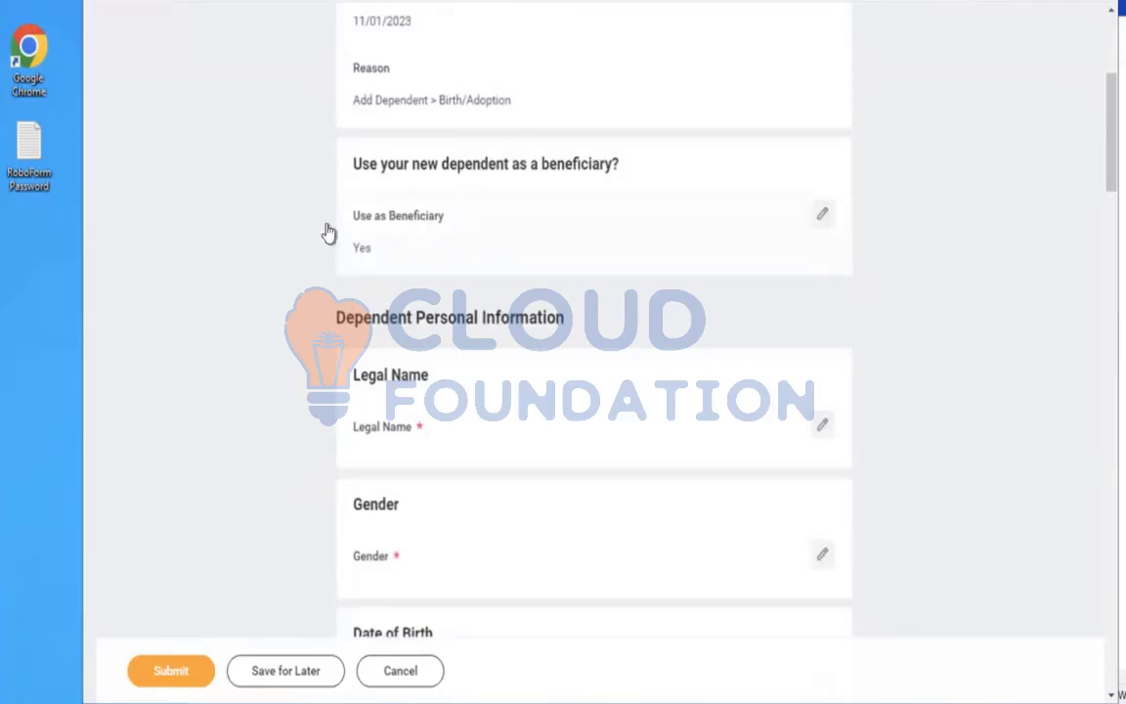
pyautogui.click(497, 462)
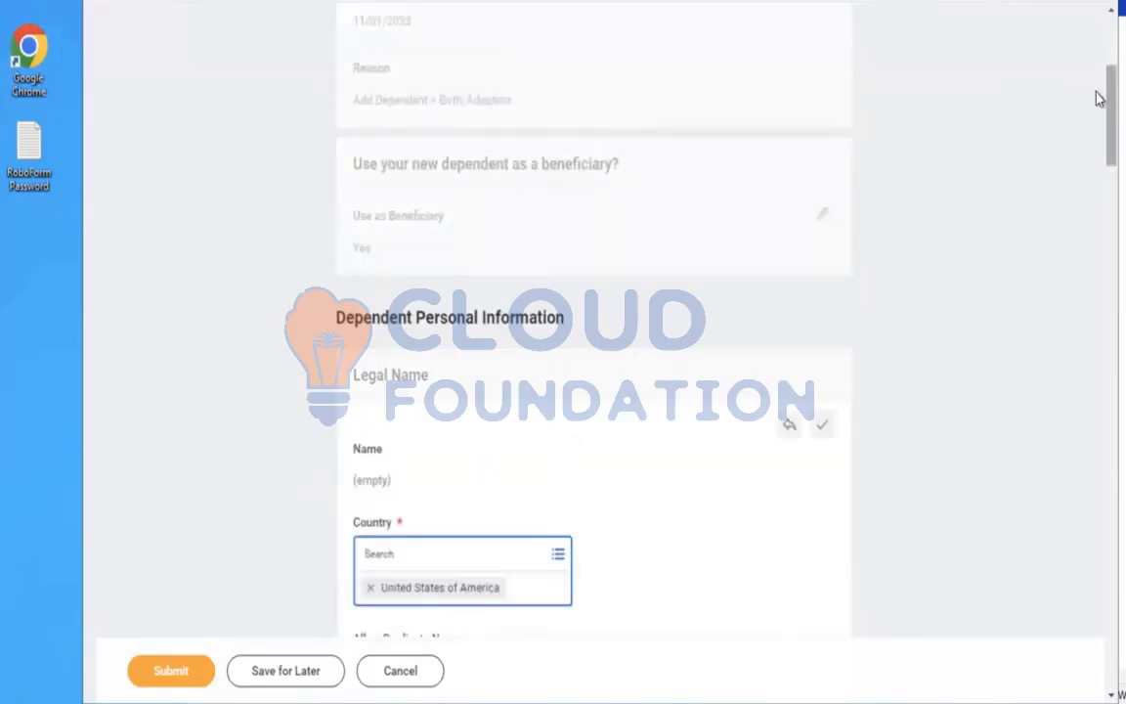
pyautogui.scroll(-5, 1097, 105)
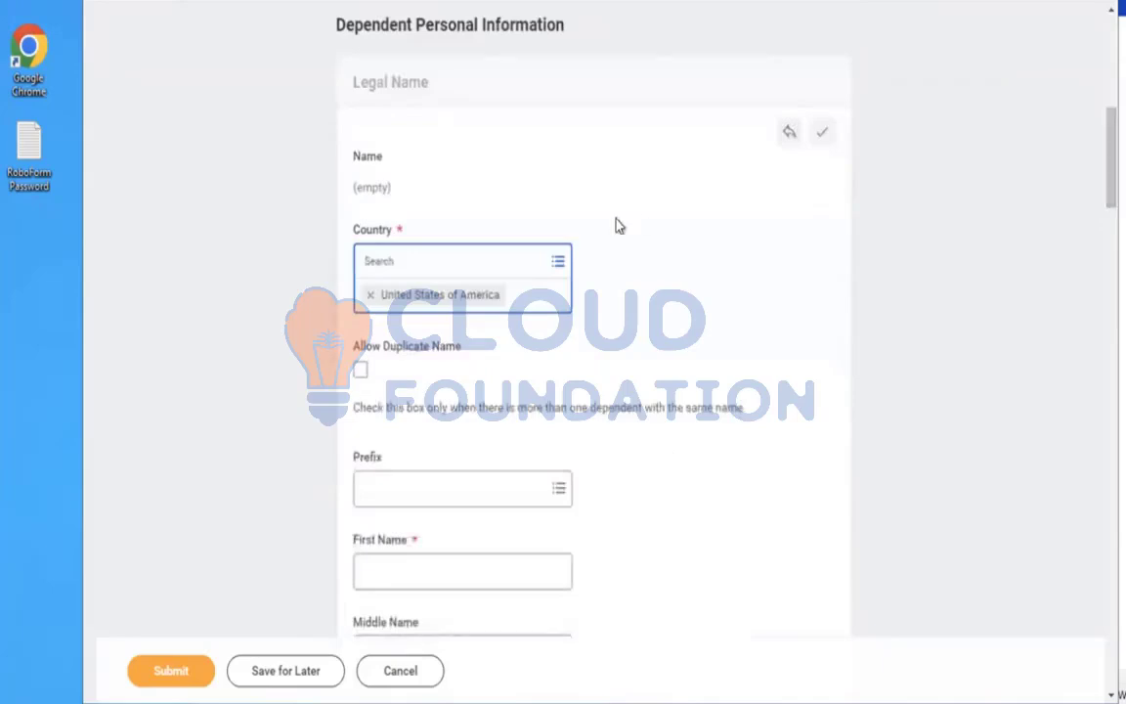
pyautogui.click(412, 567)
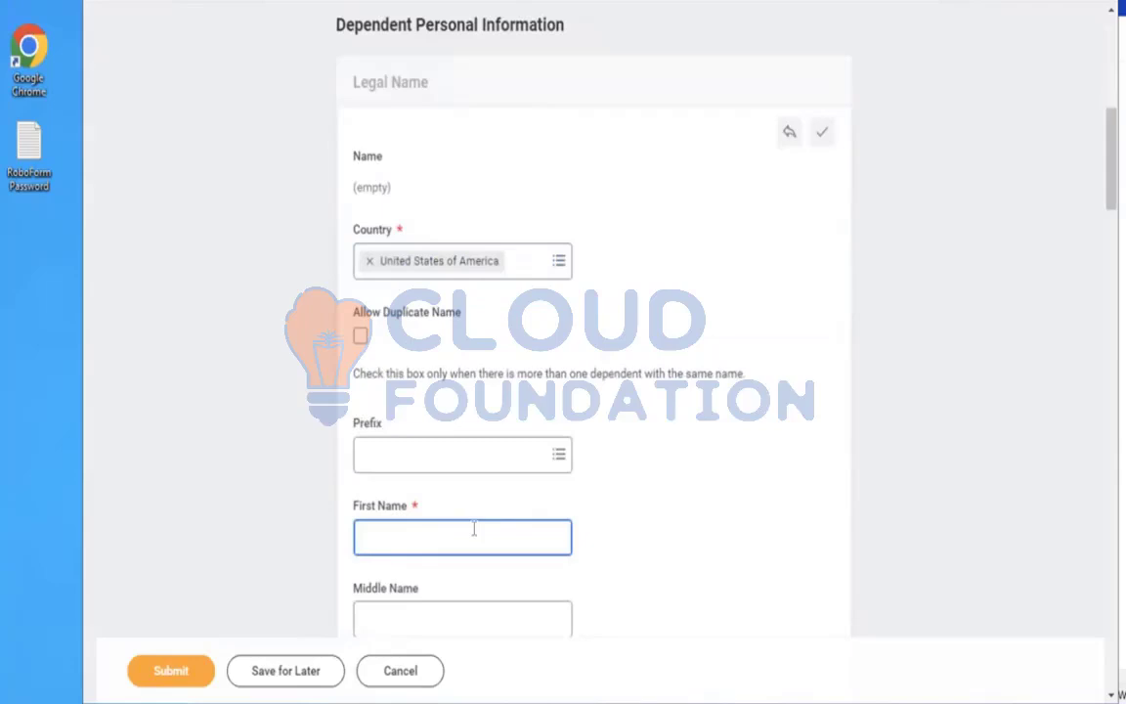
pyautogui.scroll(-3, 1097, 220)
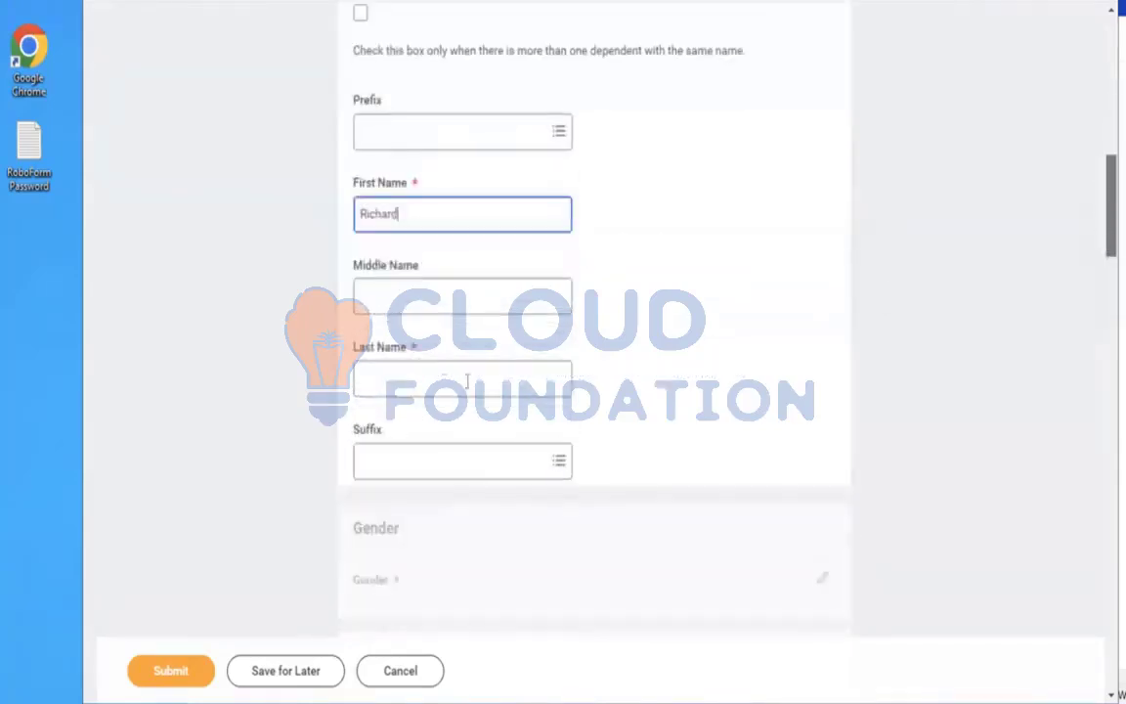
pyautogui.click(441, 381)
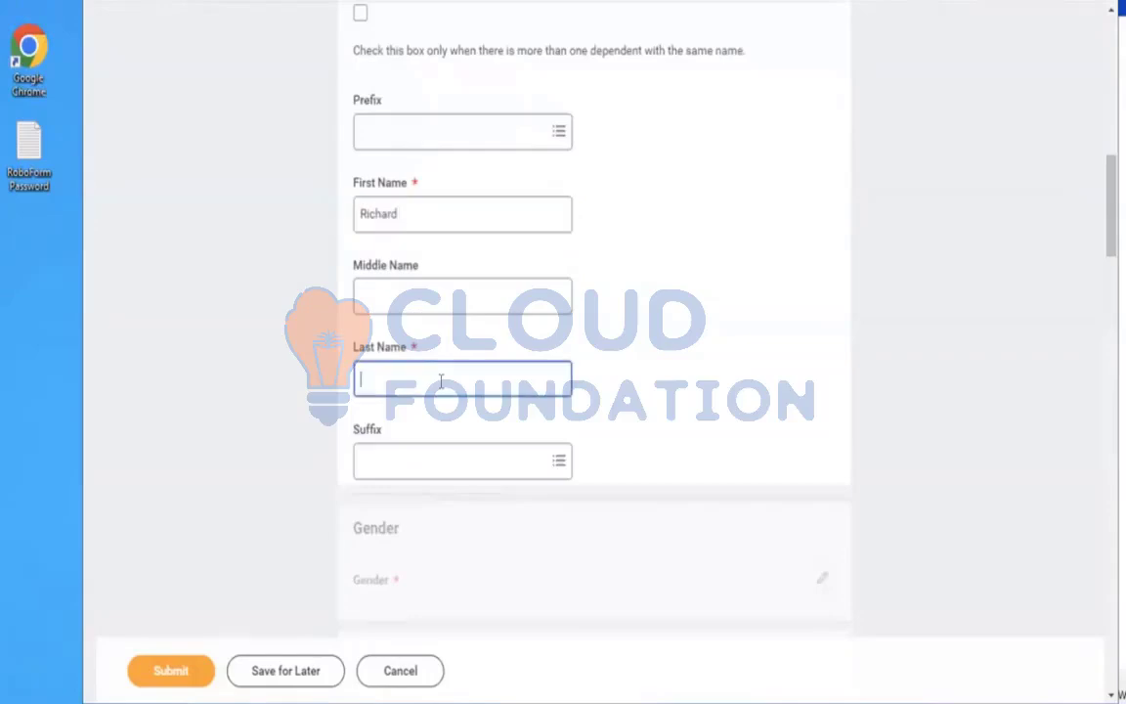
# Set the dependent's gender to Male and save the section
pyautogui.scroll(-4, 1098, 242)
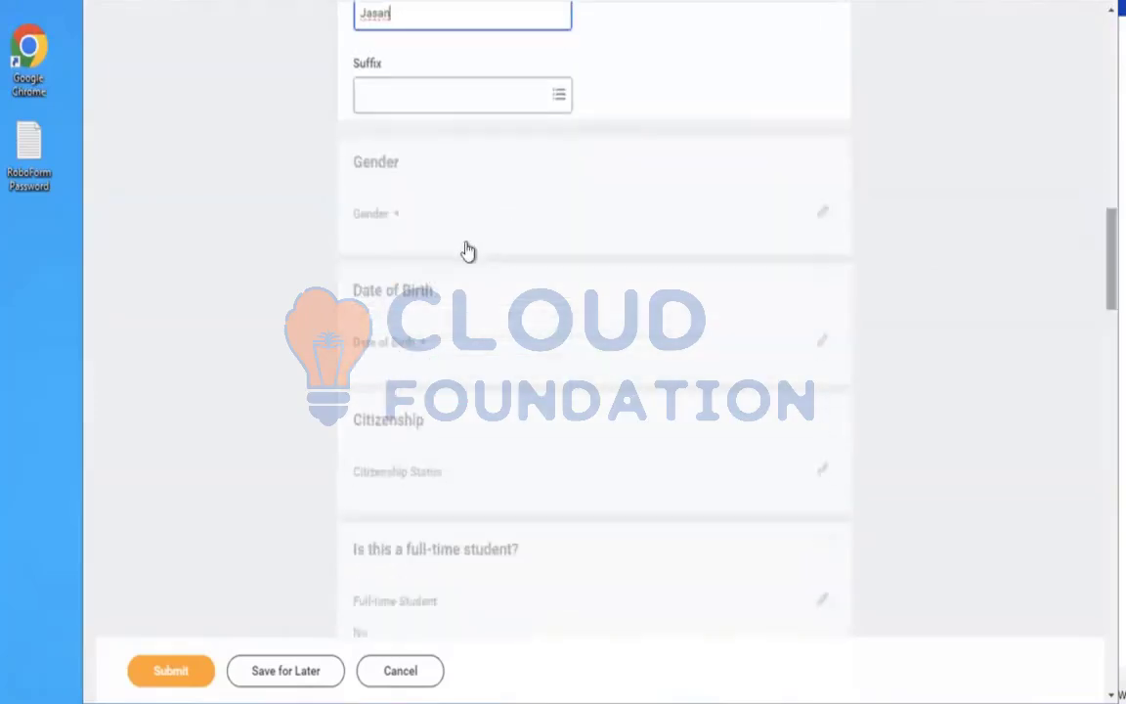
pyautogui.click(434, 237)
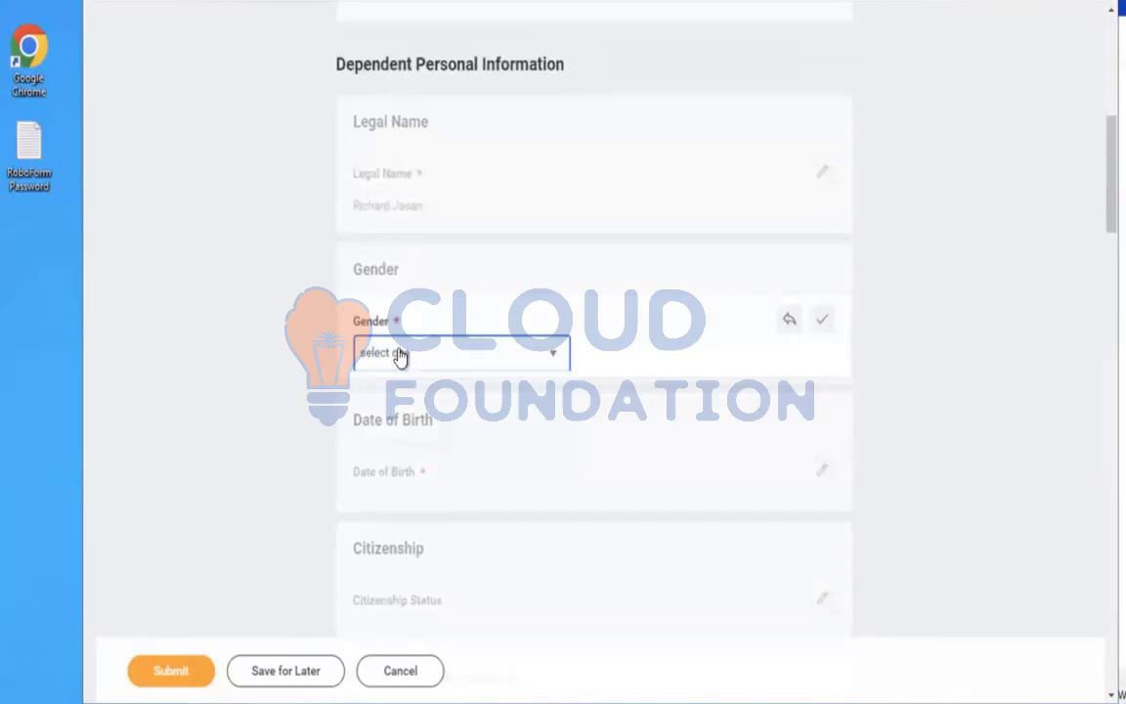
pyautogui.click(397, 354)
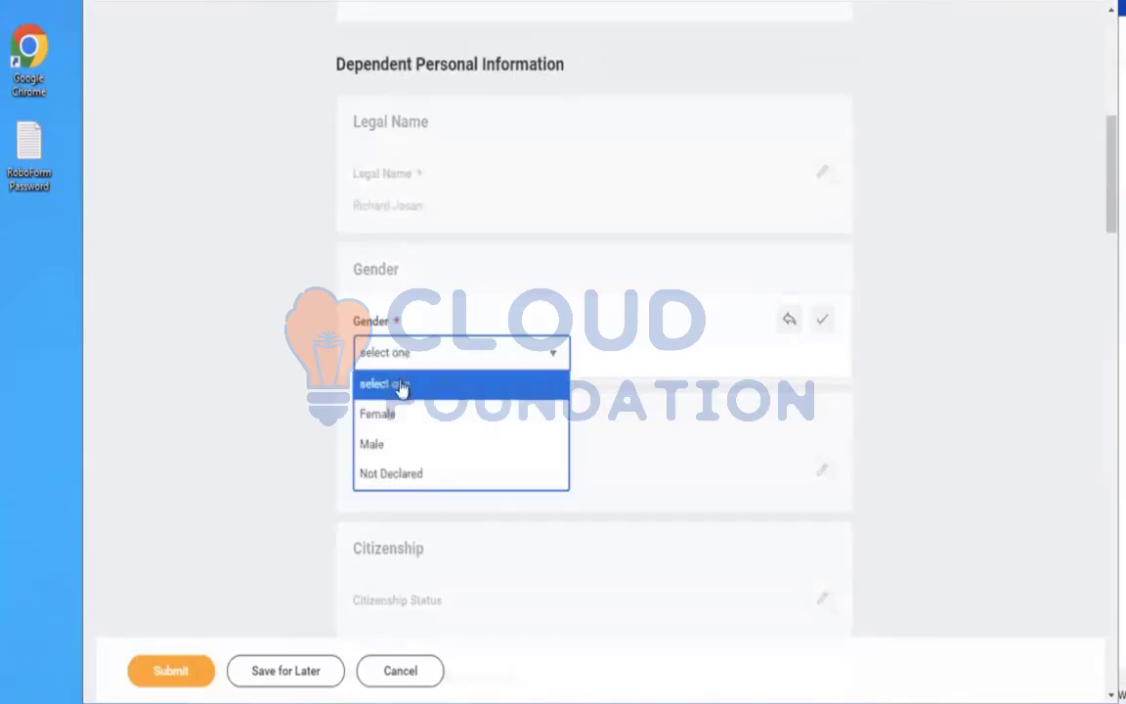
pyautogui.click(372, 445)
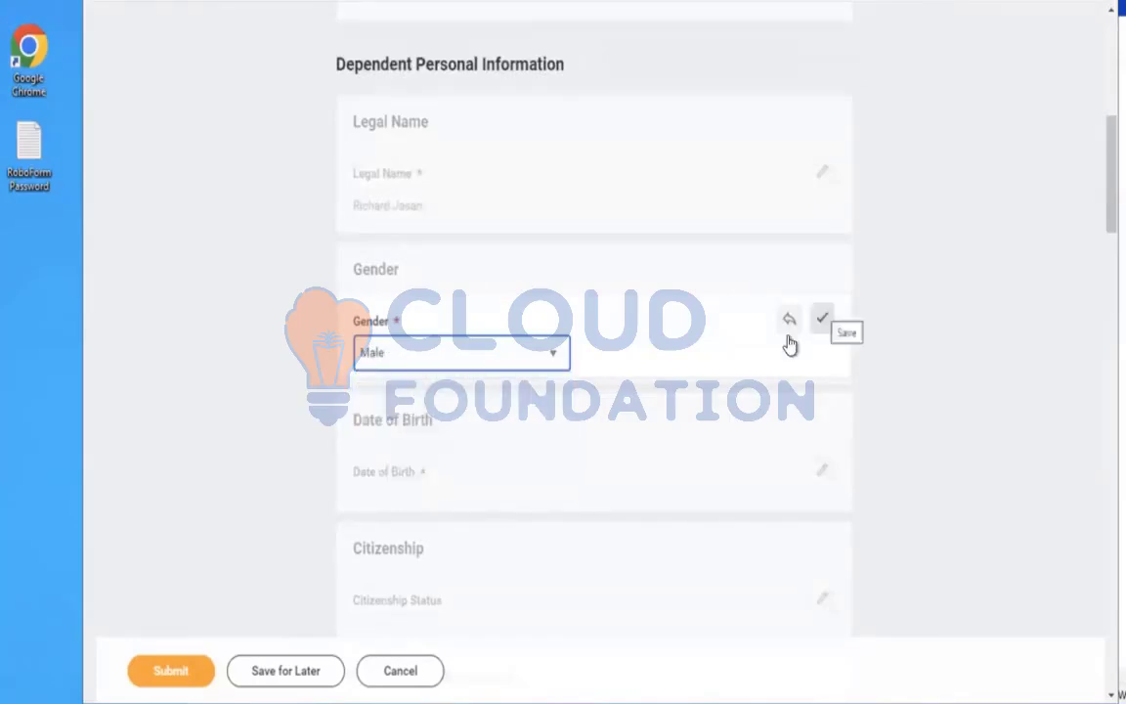
pyautogui.click(821, 321)
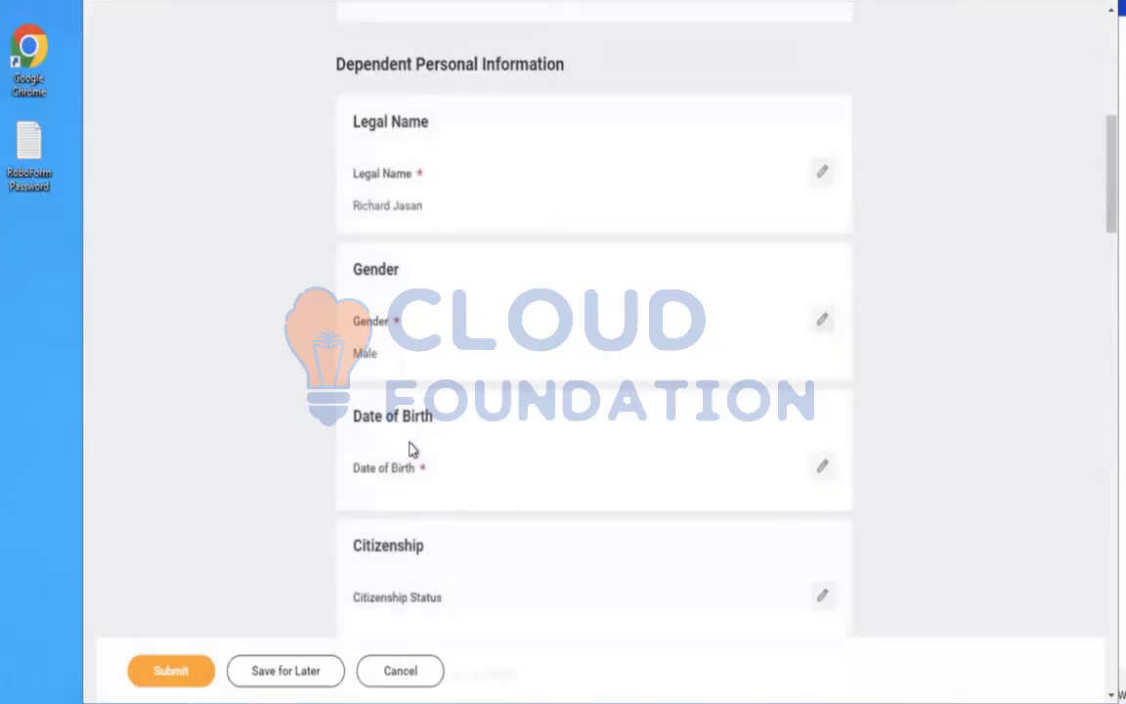
# Enter the dependent's date of birth and save it
pyautogui.click(412, 459)
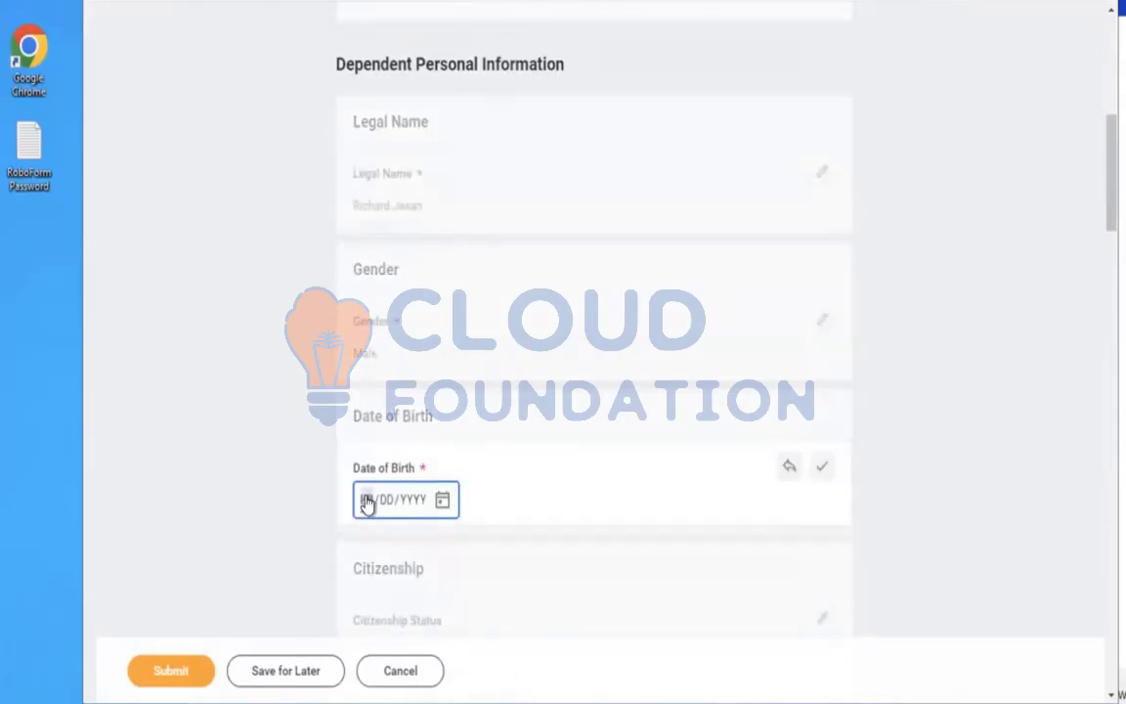
pyautogui.write('01/00/0001')
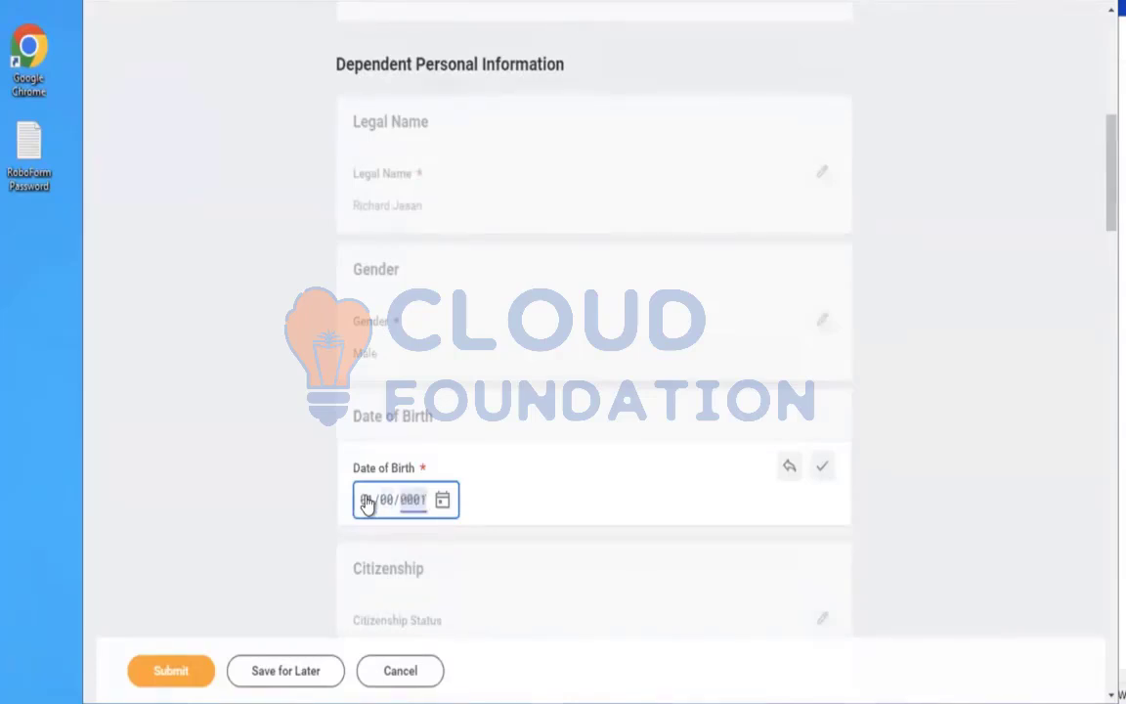
pyautogui.press('BackSpace')
pyautogui.click(364, 504)
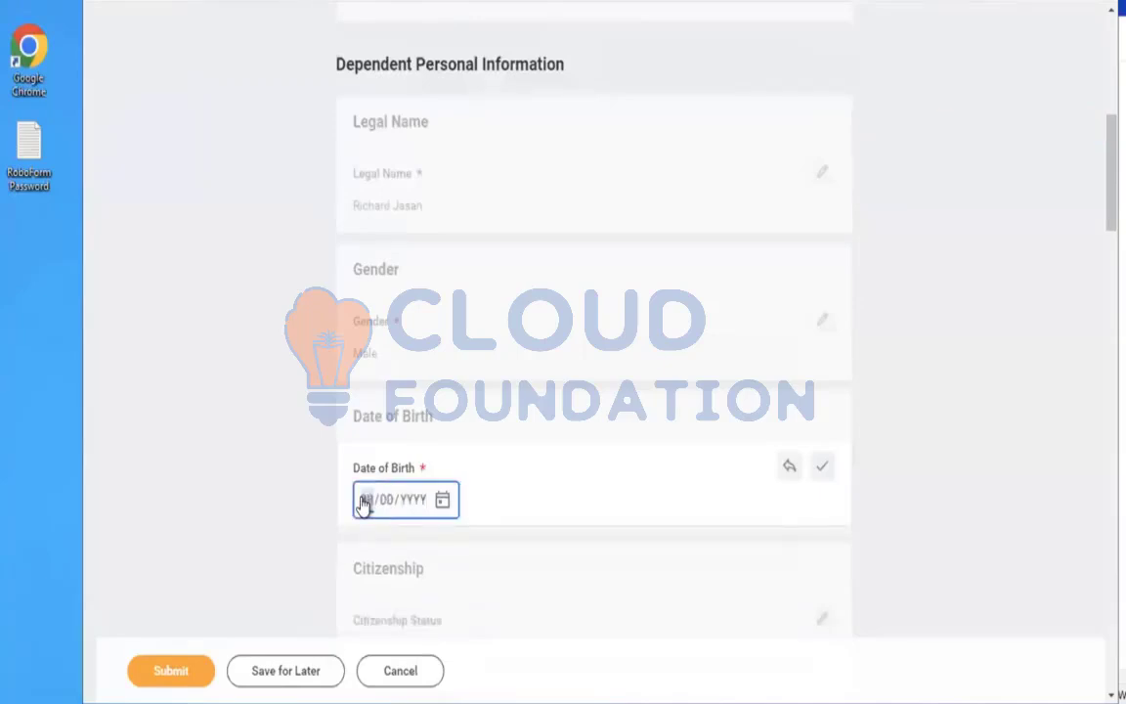
pyautogui.write('0101')
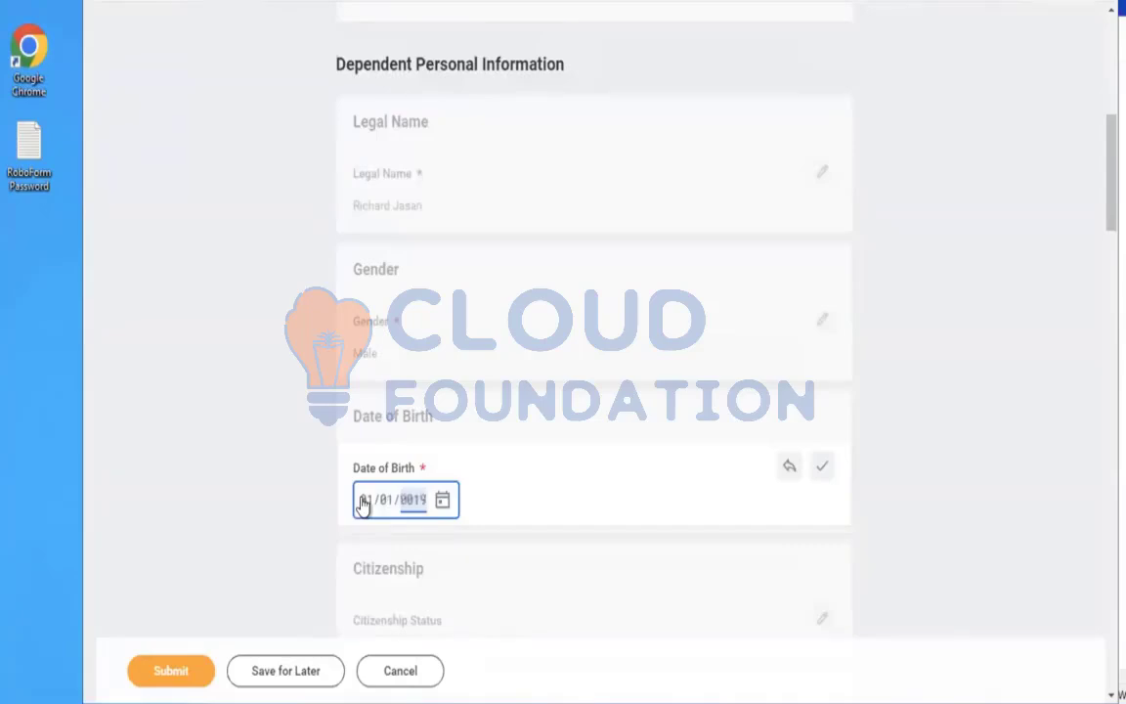
pyautogui.write('200101')
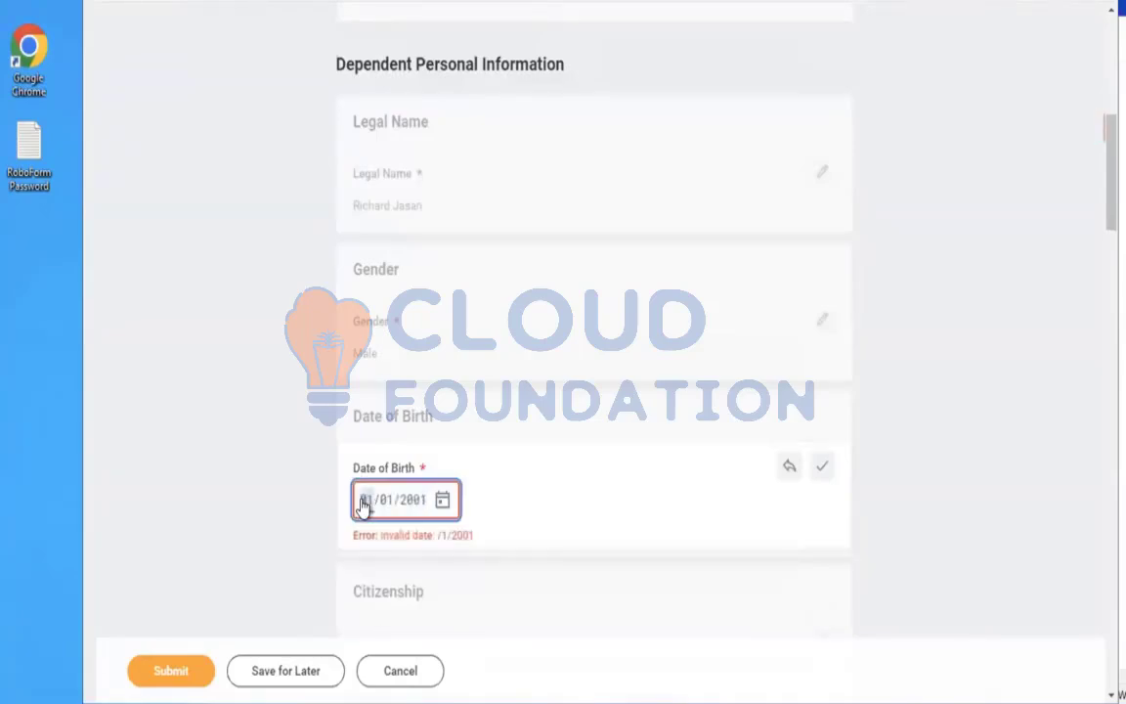
pyautogui.write('012000')
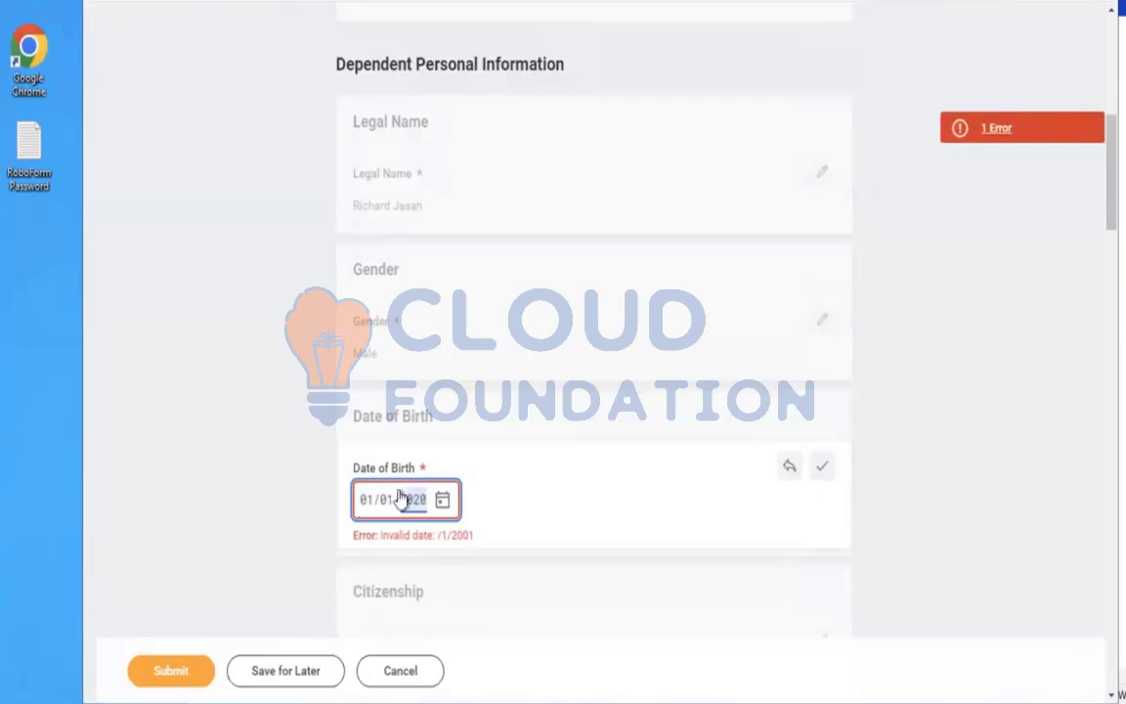
pyautogui.click(822, 465)
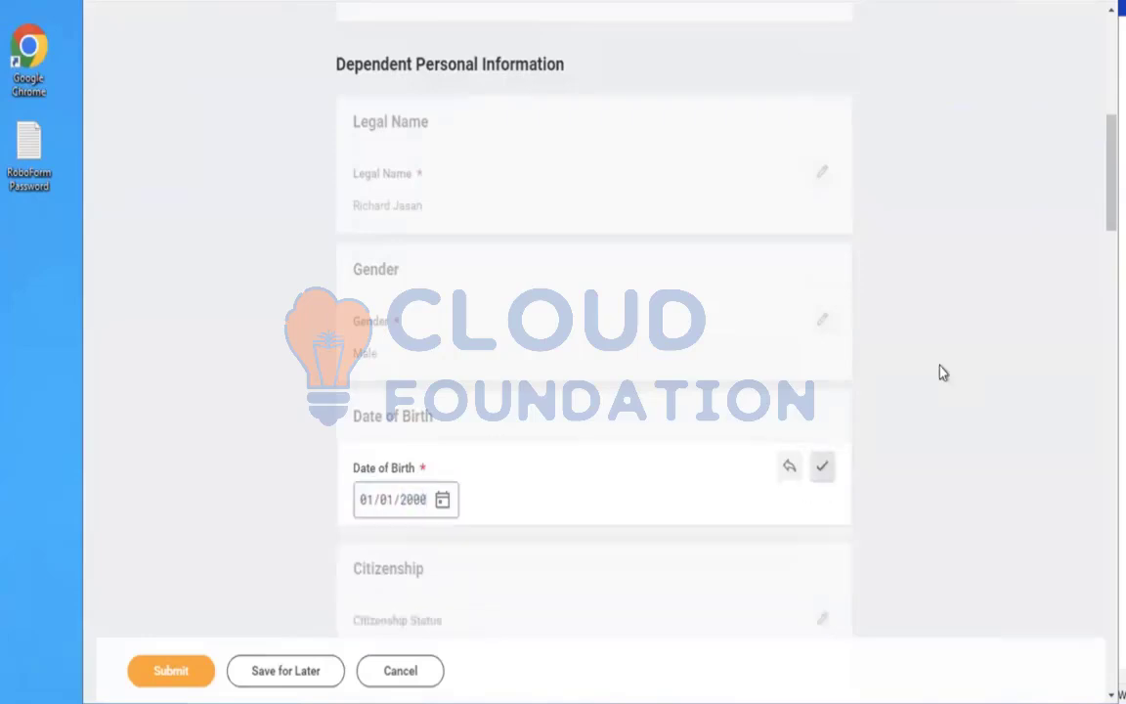
# Set the dependent's Citizenship Status to Citizen (United States of America) and save the section
pyautogui.scroll(-3, 1099, 270)
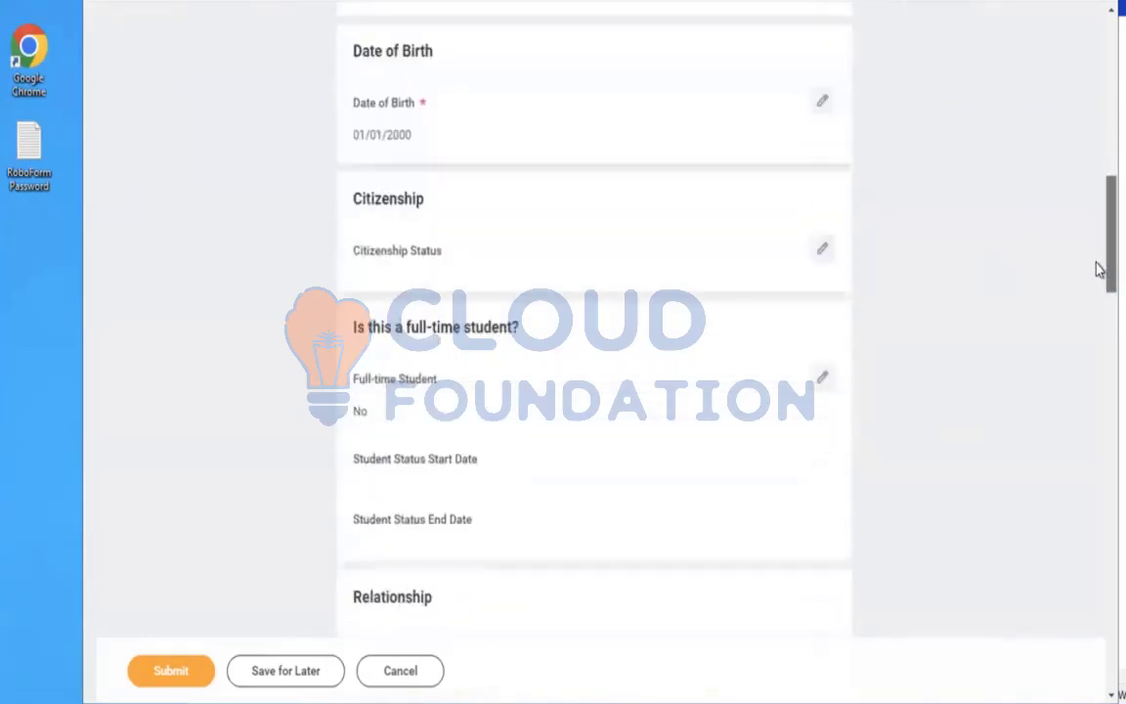
pyautogui.click(523, 274)
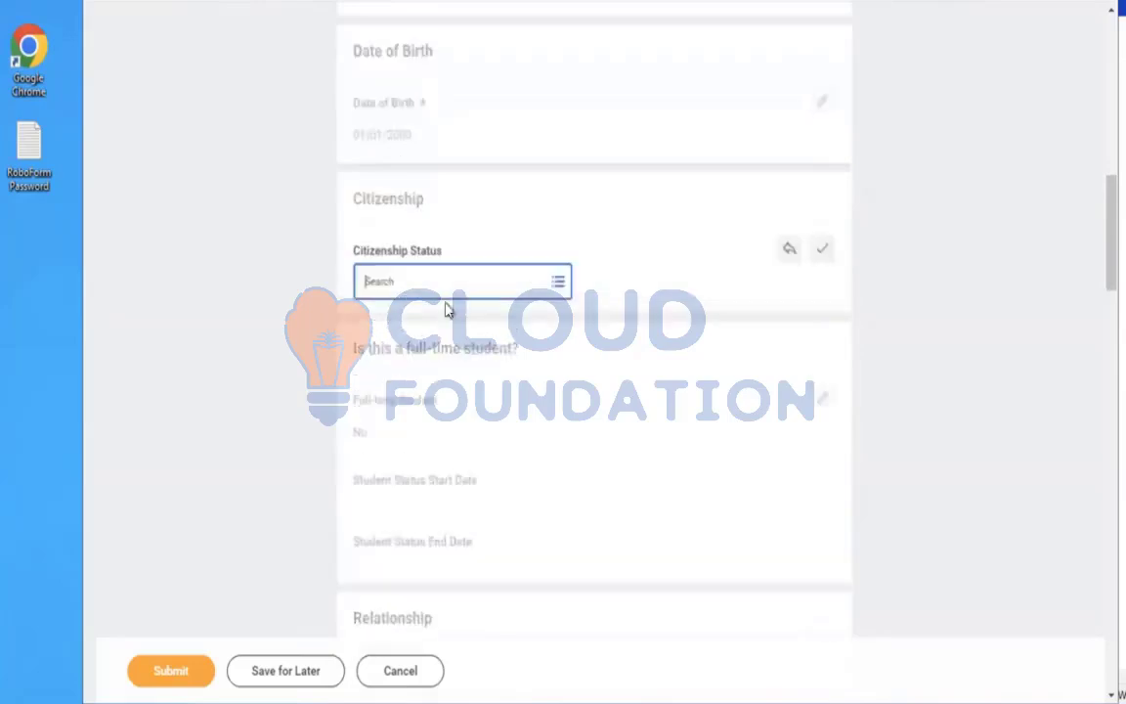
pyautogui.click(423, 295)
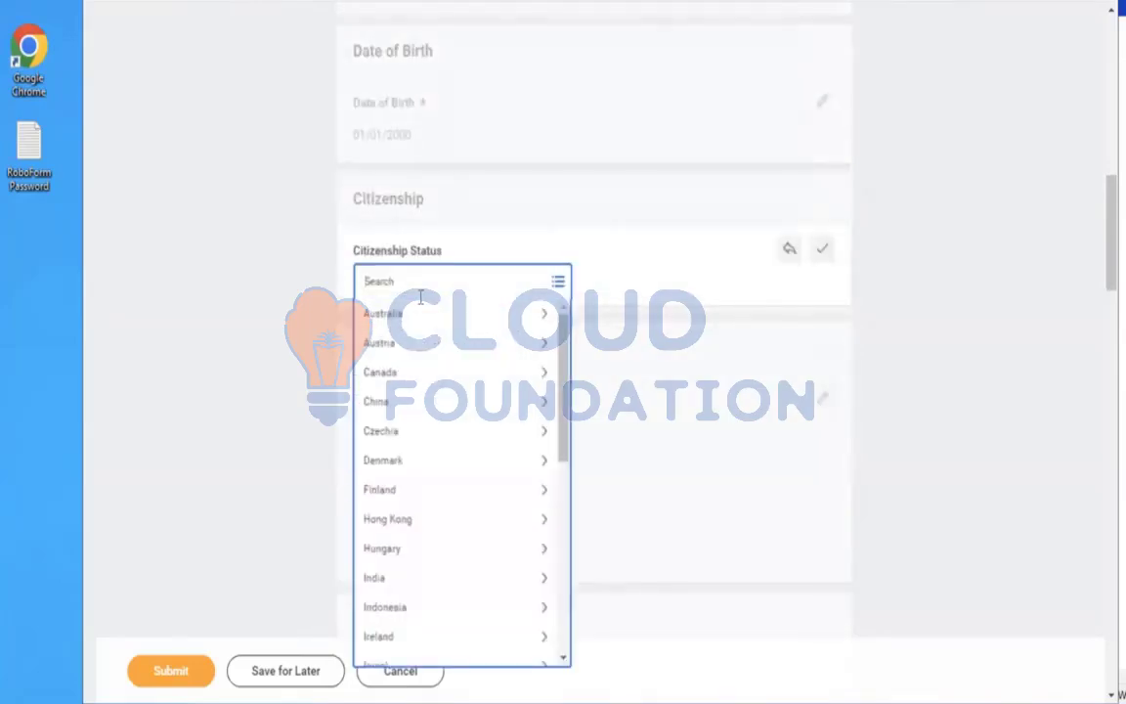
pyautogui.write('USA')
pyautogui.press('Return')
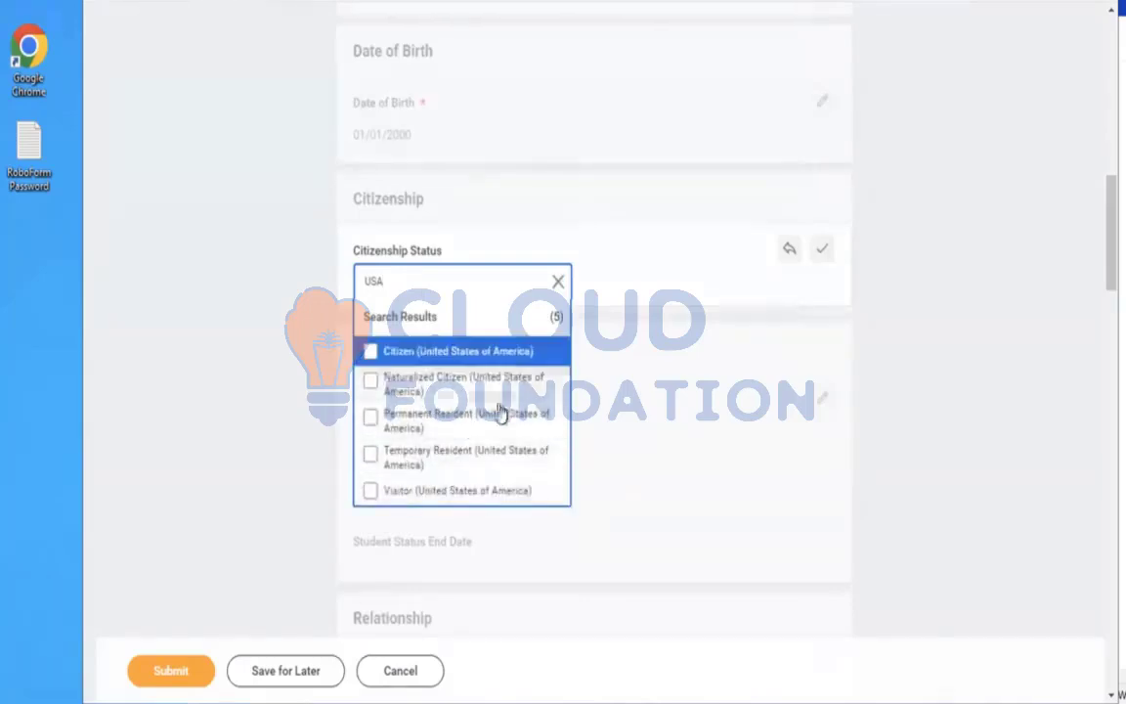
pyautogui.click(397, 354)
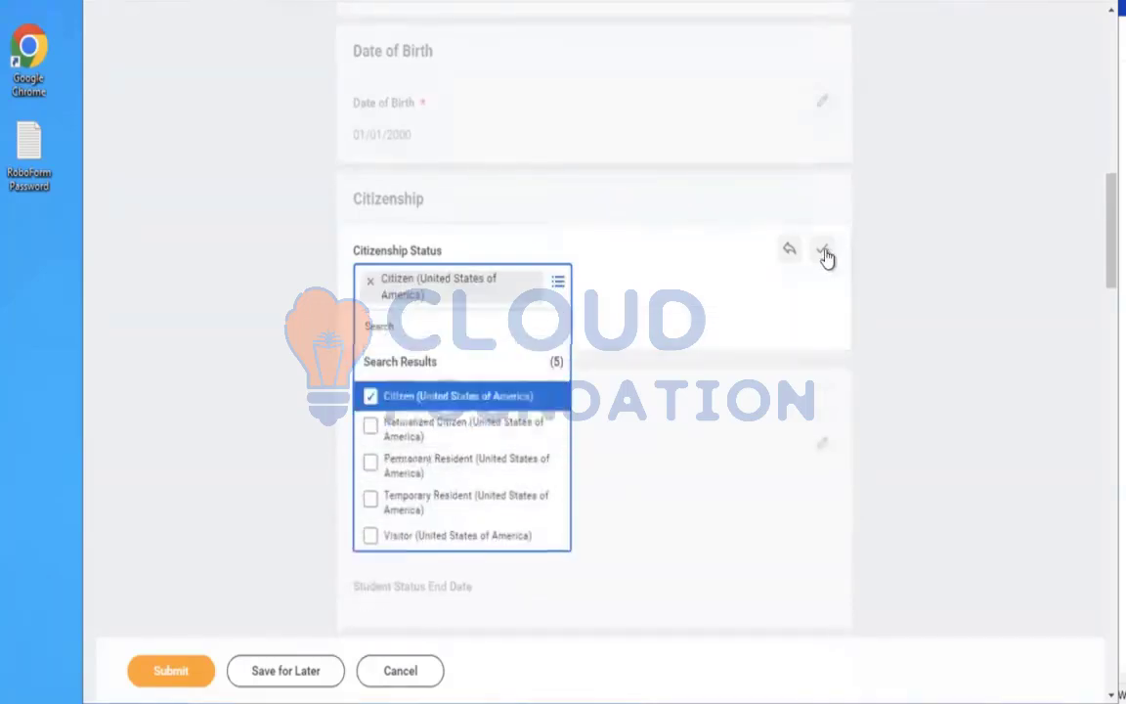
pyautogui.click(1025, 227)
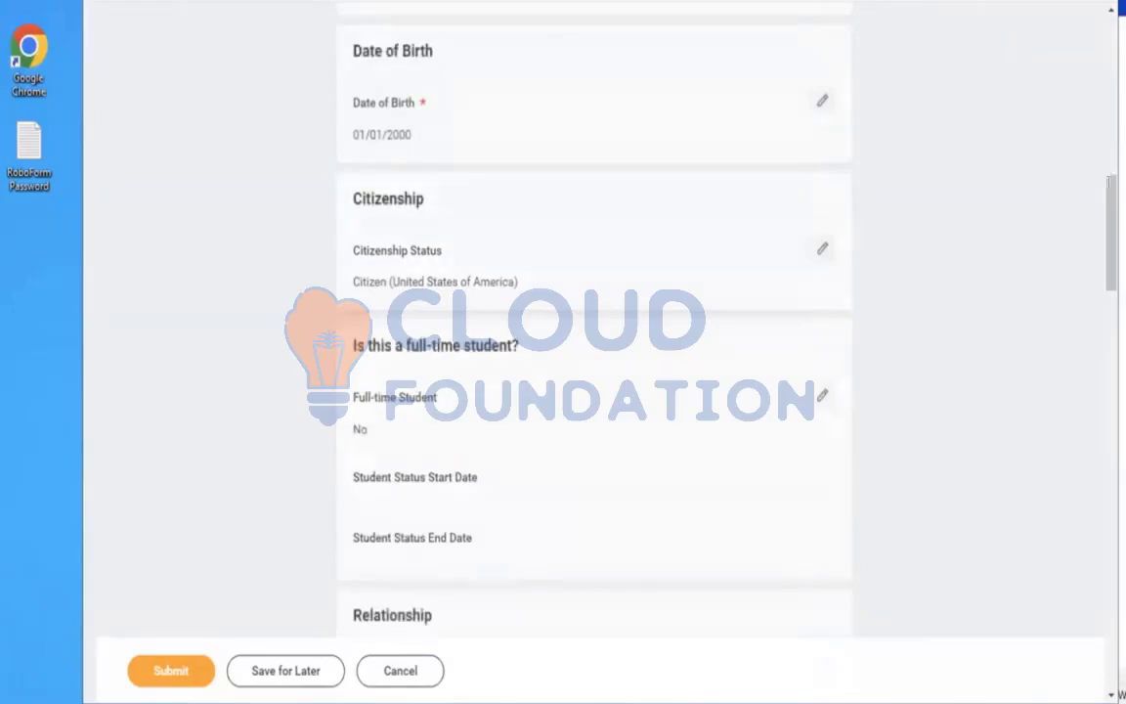
# Set the dependent's tobacco use answer to No
pyautogui.moveTo(1096, 249); pyautogui.dragTo(1096, 298)
pyautogui.click(525, 453)
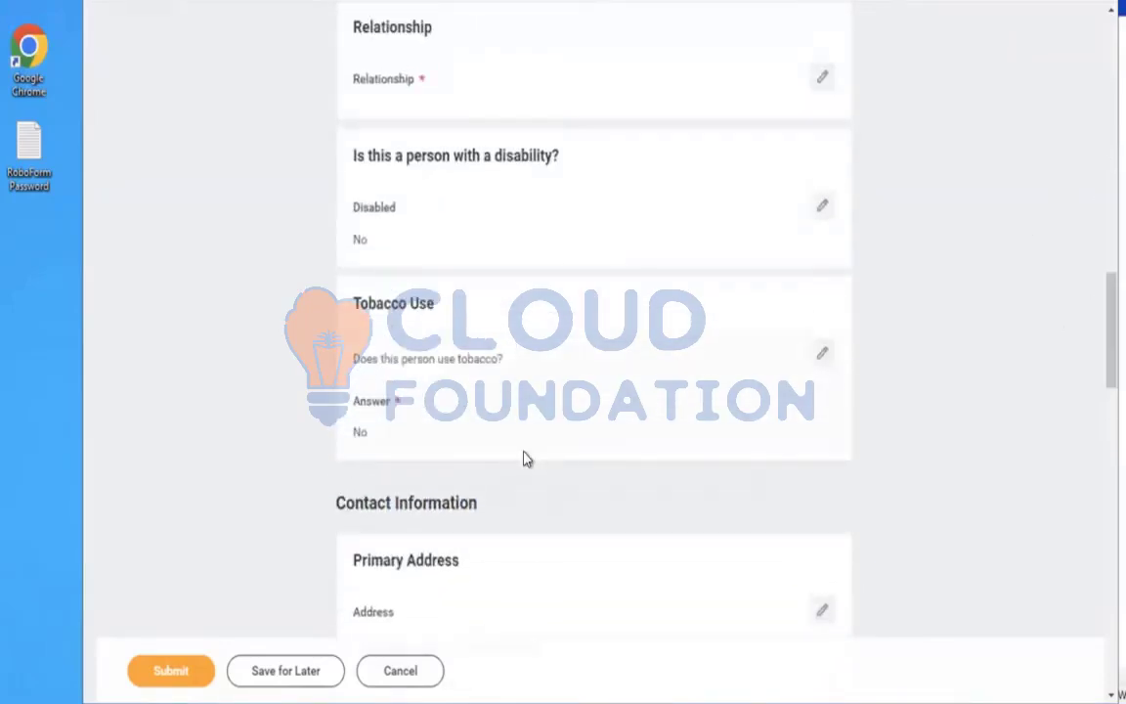
pyautogui.click(369, 432)
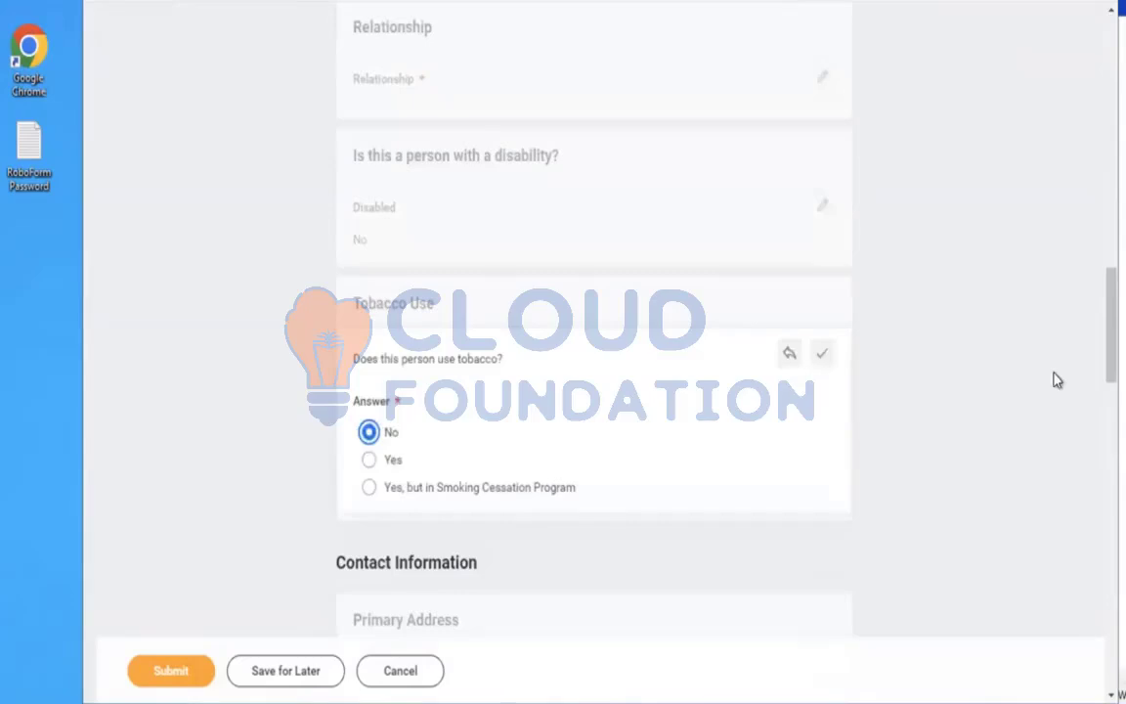
pyautogui.click(1055, 374)
# Try to submit the new dependent and open the submission error details before closing them
pyautogui.moveTo(1096, 293); pyautogui.dragTo(1096, 356)
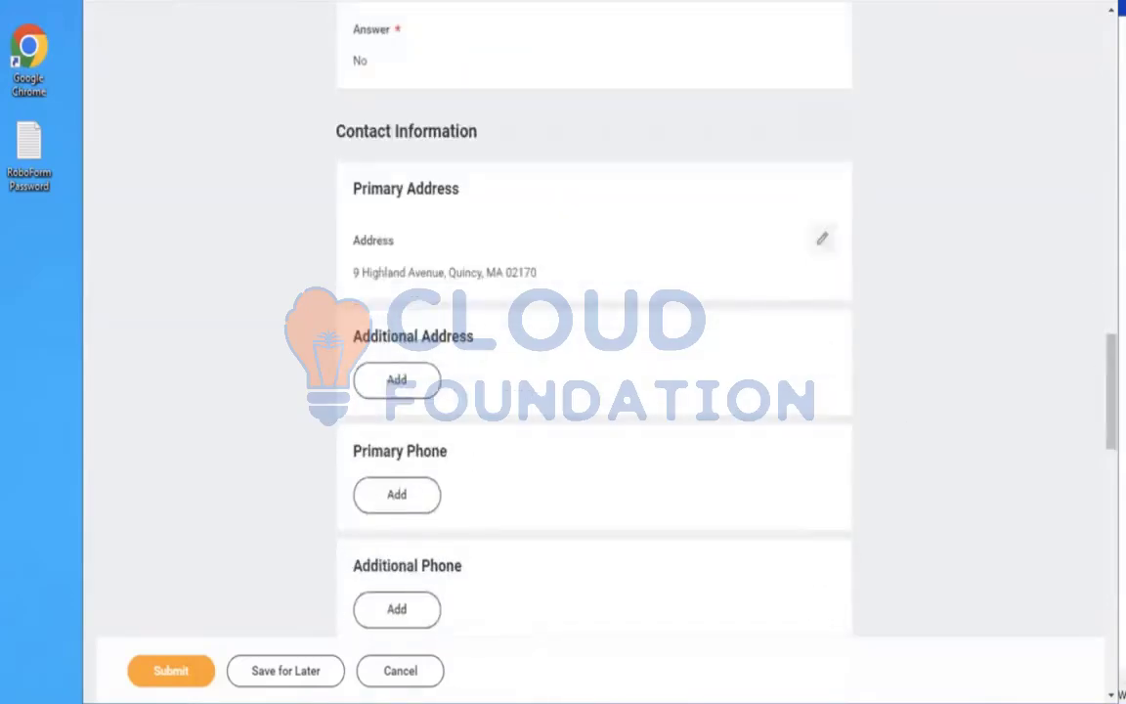
pyautogui.click(159, 671)
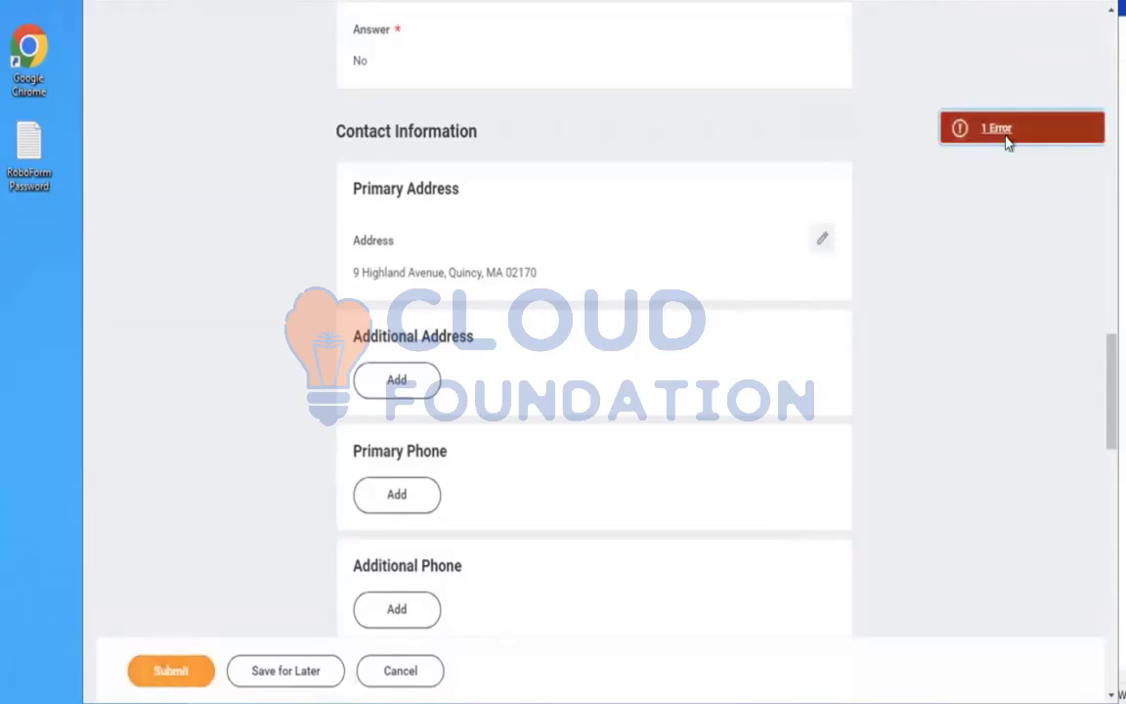
pyautogui.click(1008, 142)
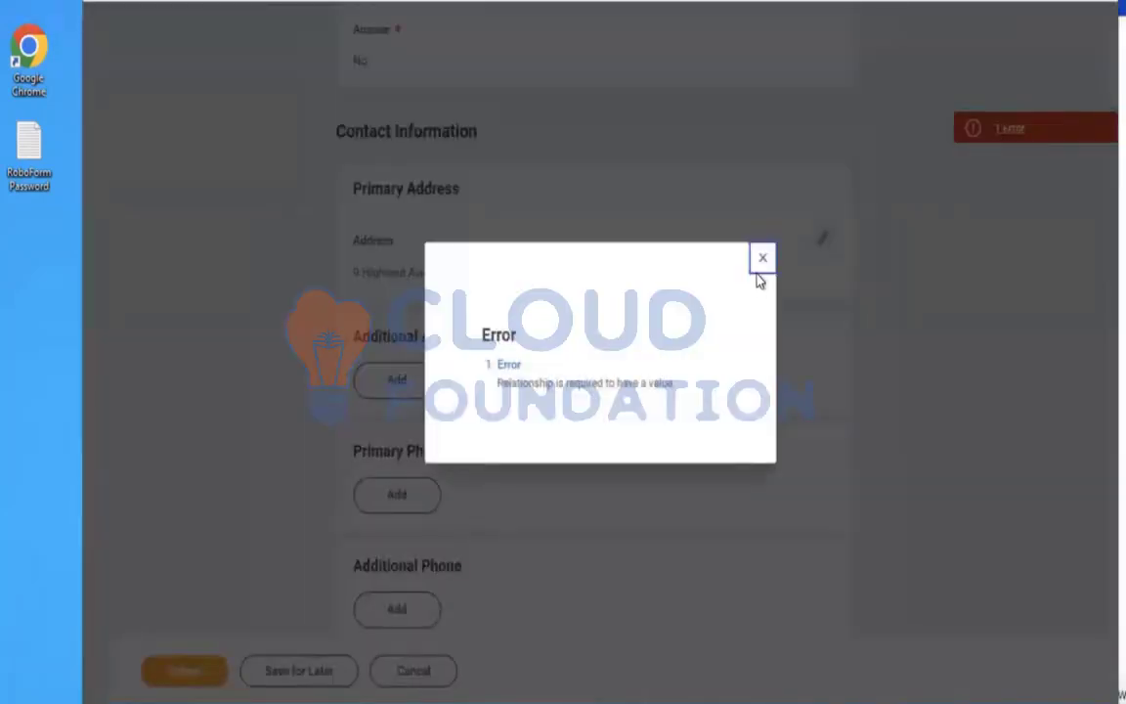
pyautogui.click(762, 262)
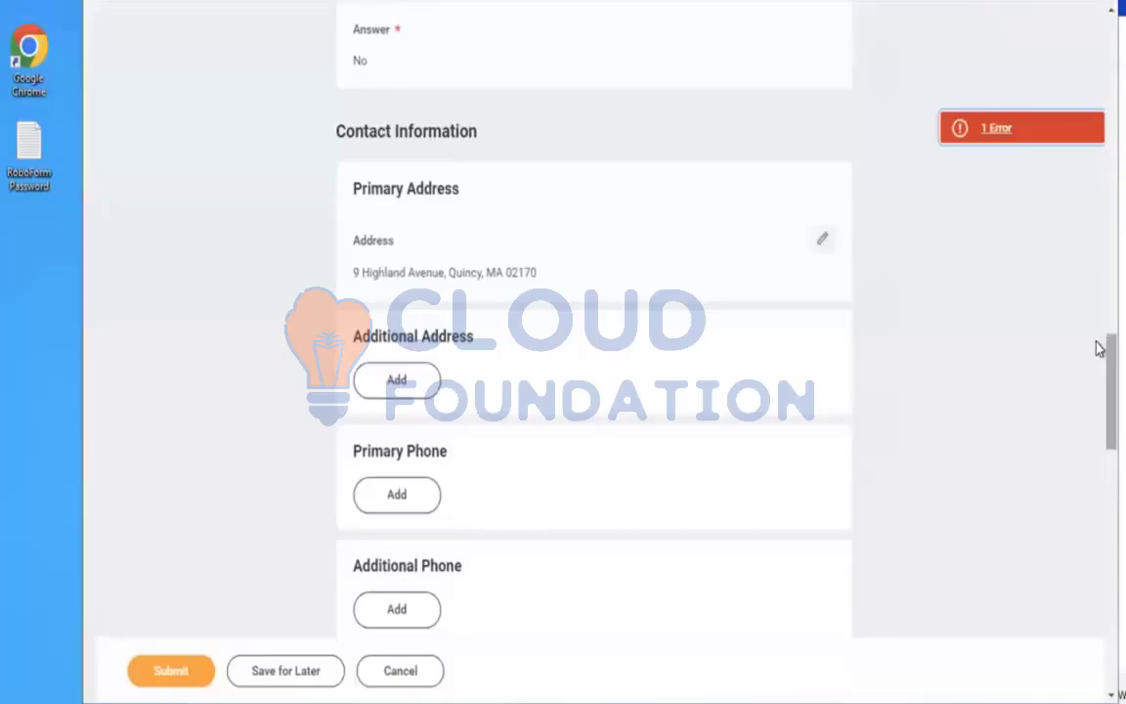
# Set the dependent's Relationship to AMD - Son
pyautogui.scroll(3, 1099, 267)
pyautogui.moveTo(1097, 261); pyautogui.dragTo(1096, 239)
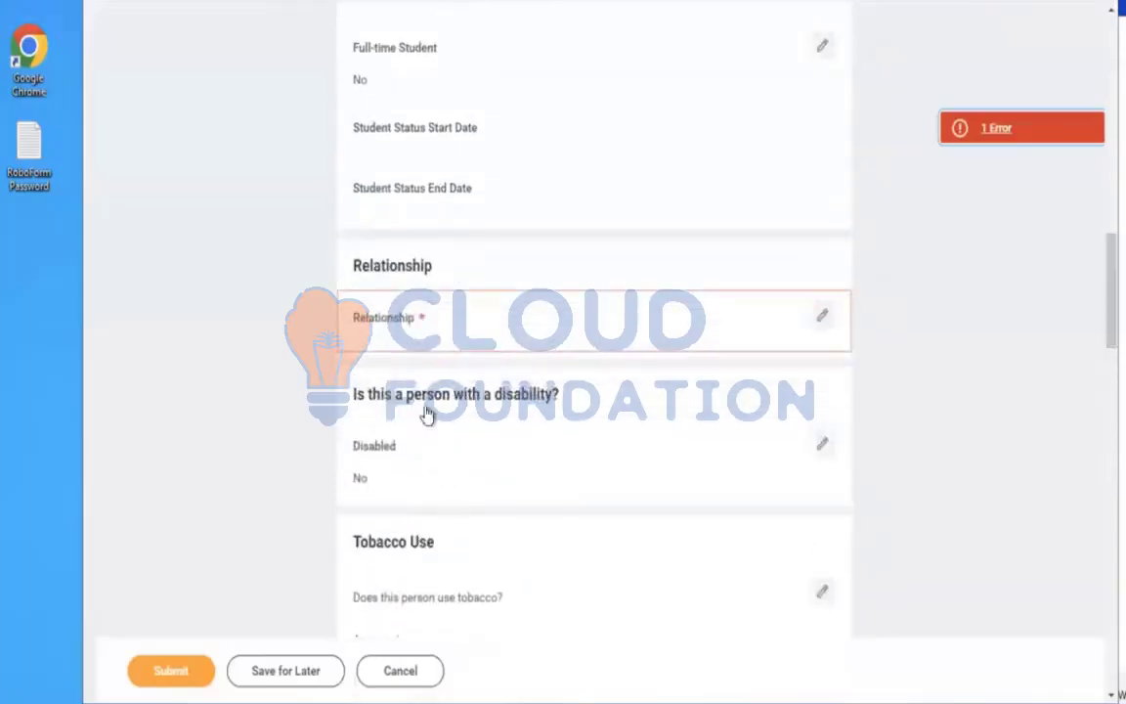
pyautogui.click(409, 349)
pyautogui.click(430, 350)
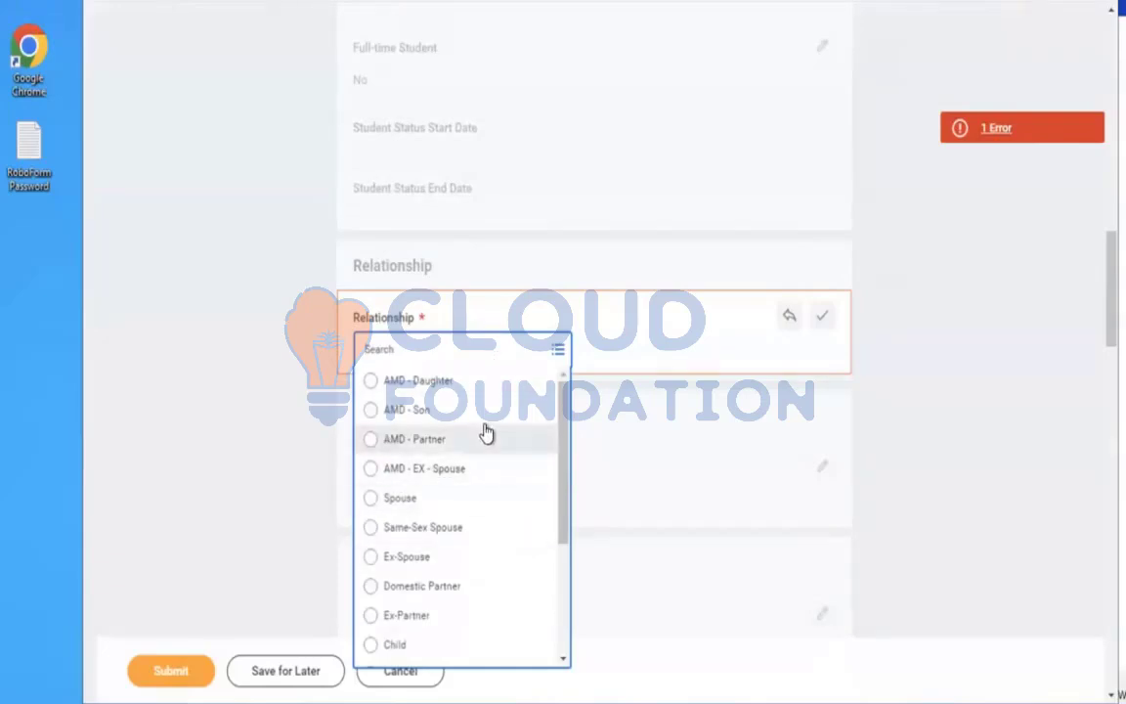
pyautogui.click(403, 412)
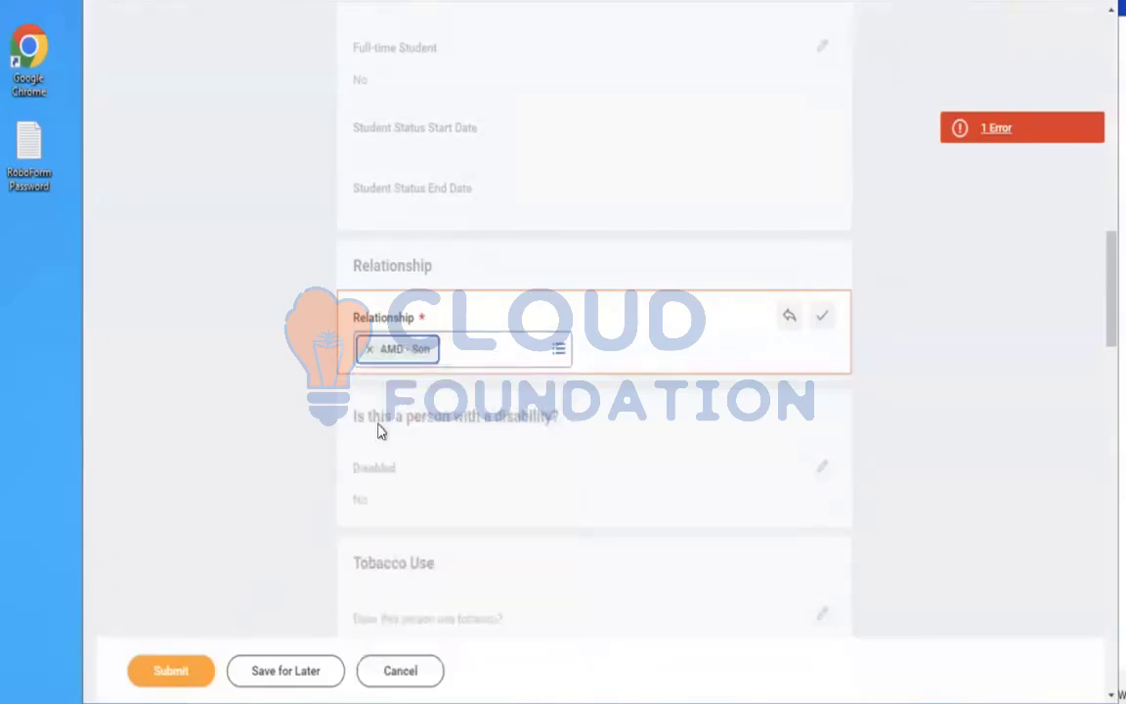
pyautogui.click(369, 349)
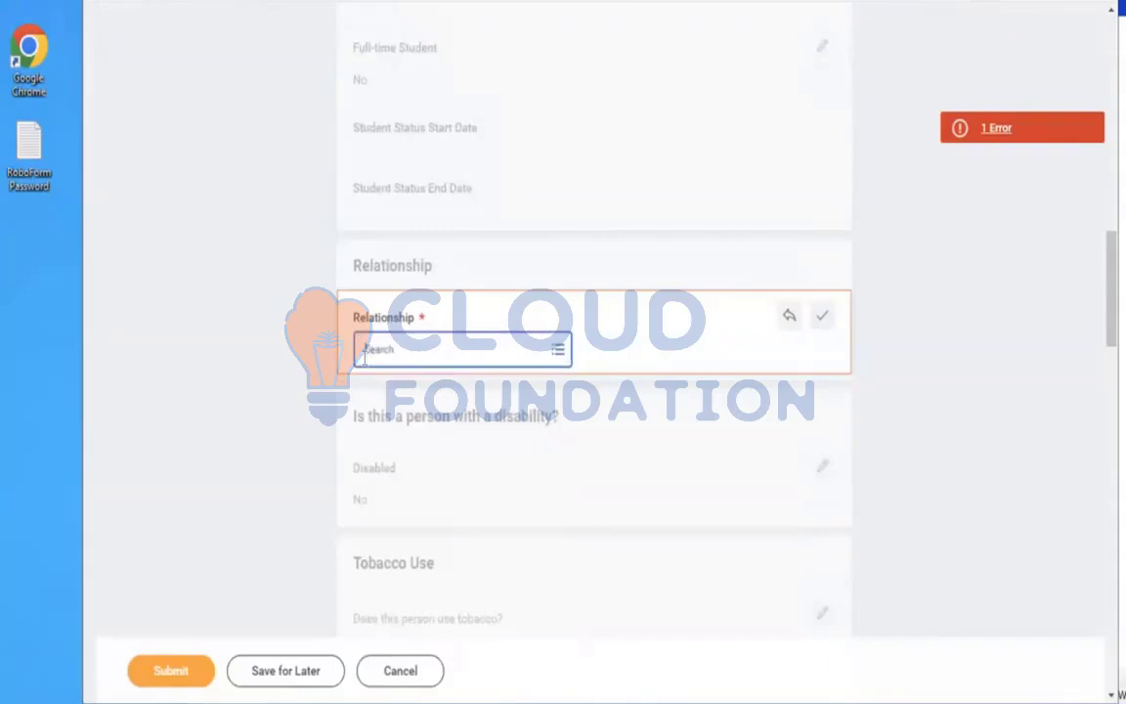
pyautogui.write('son')
pyautogui.press('Return')
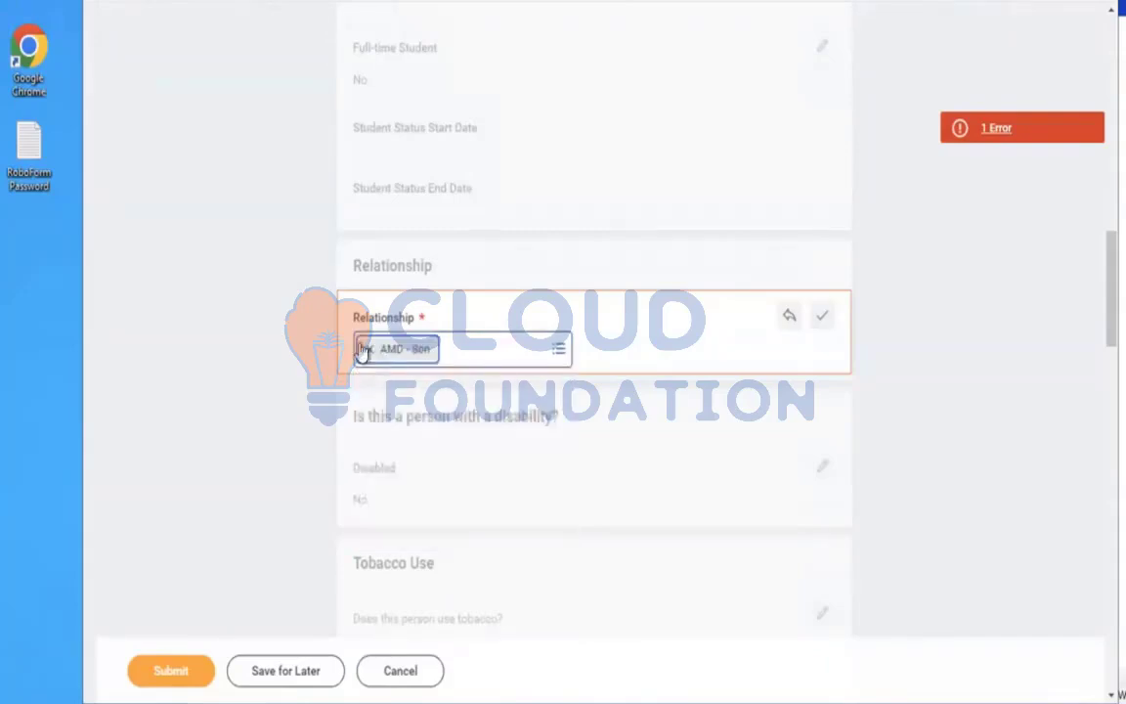
# Submit the new dependent and skip the Change My Federal Tax Elections follow-up task
pyautogui.click(147, 675)
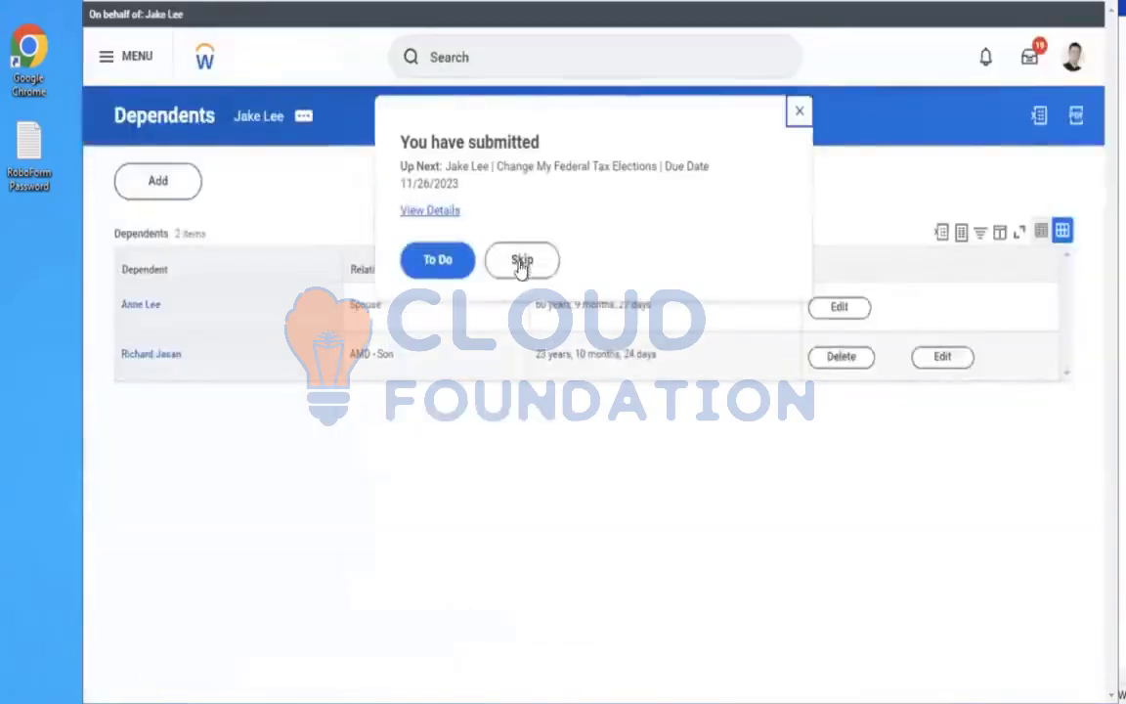
pyautogui.click(521, 262)
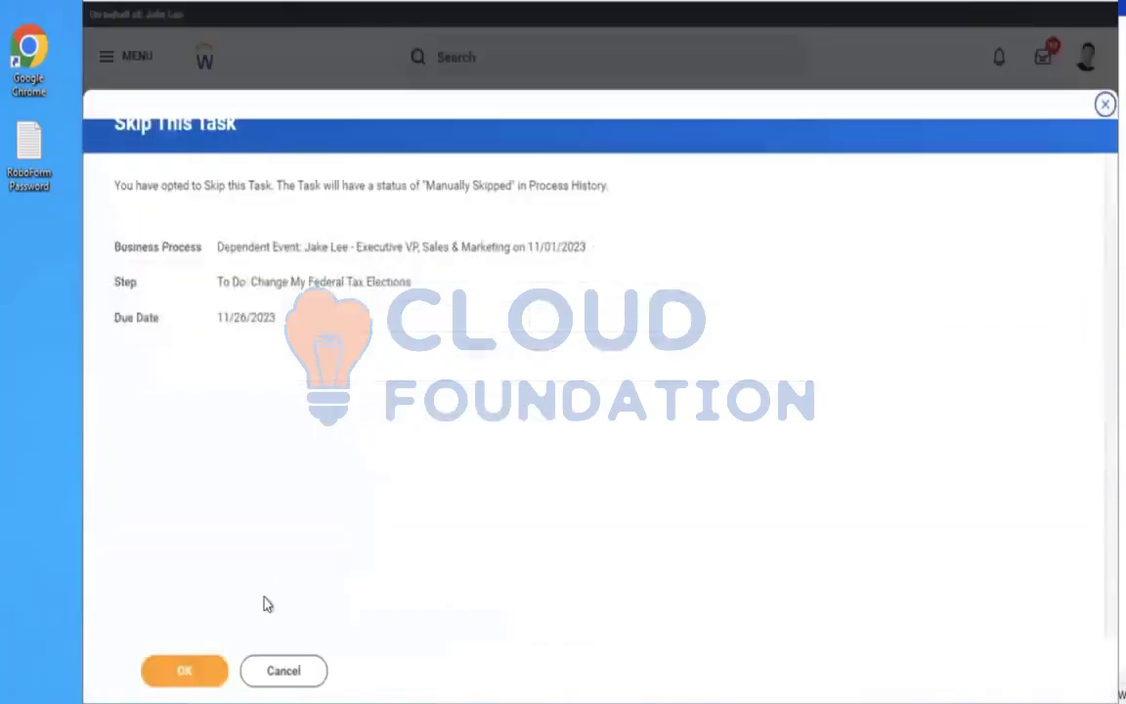
pyautogui.click(159, 673)
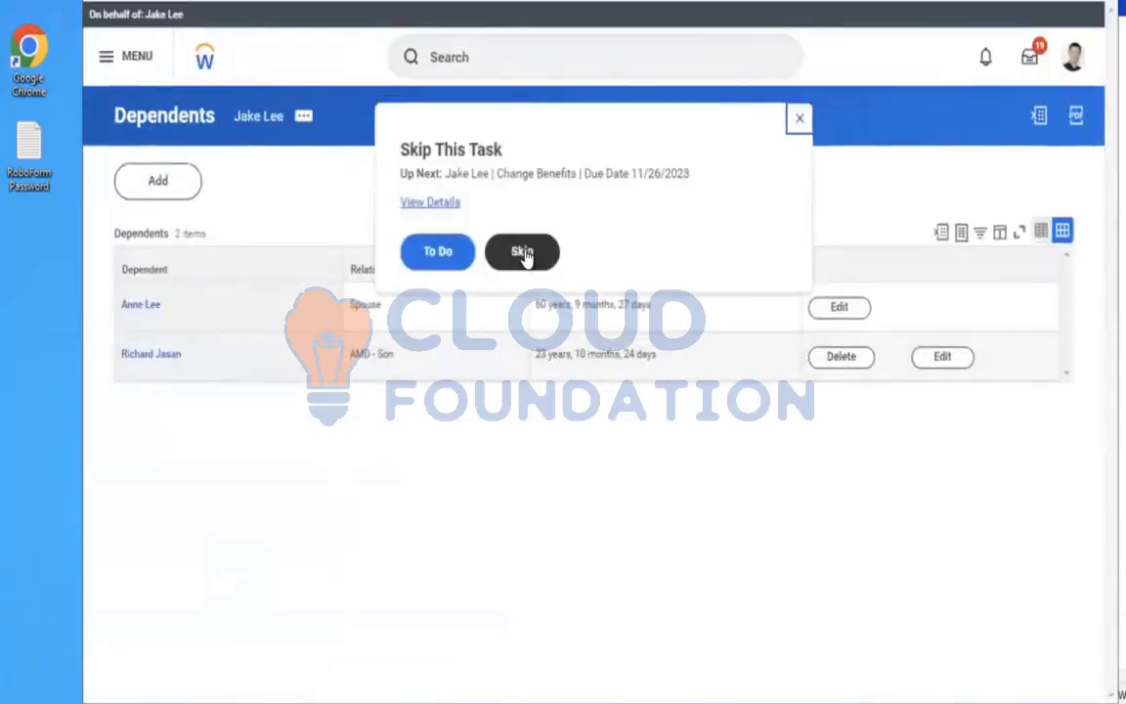
# Skip the Change Benefits follow-up task and close the notification
pyautogui.click(523, 254)
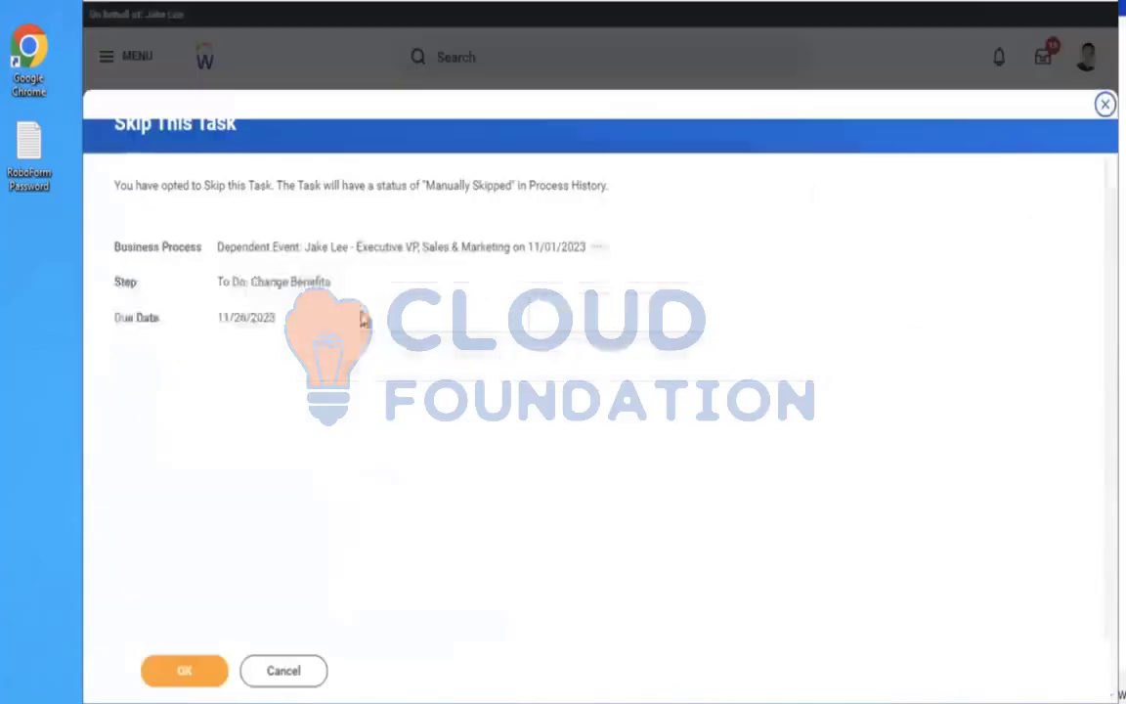
pyautogui.click(181, 669)
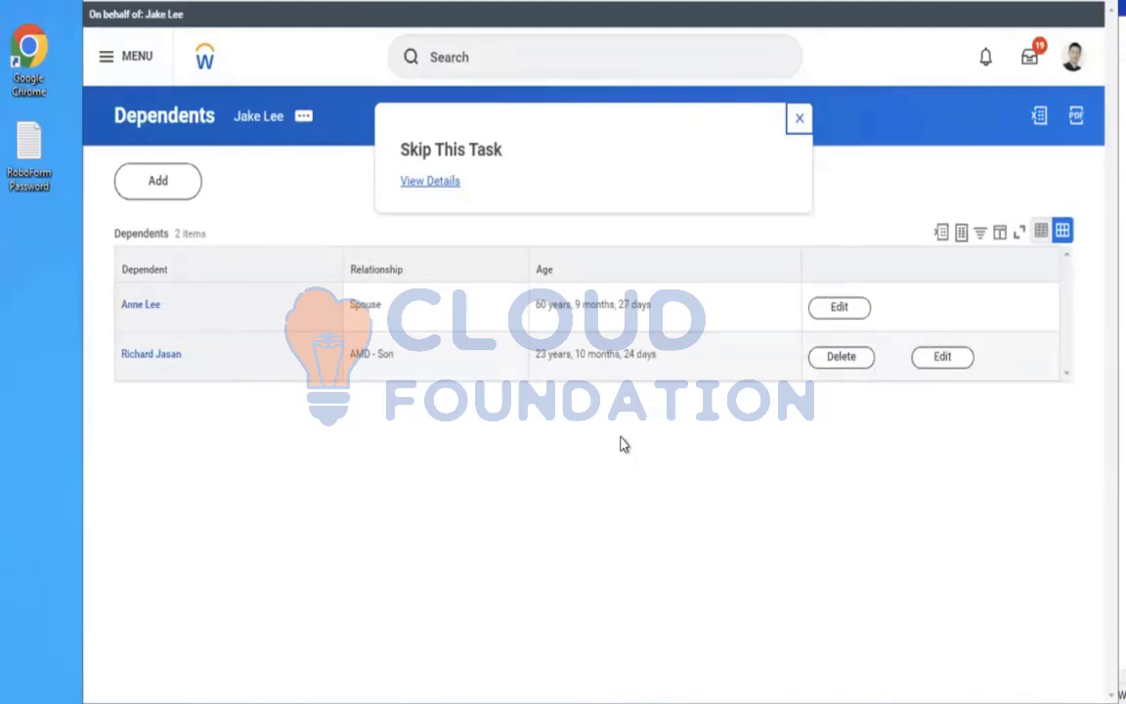
pyautogui.click(798, 122)
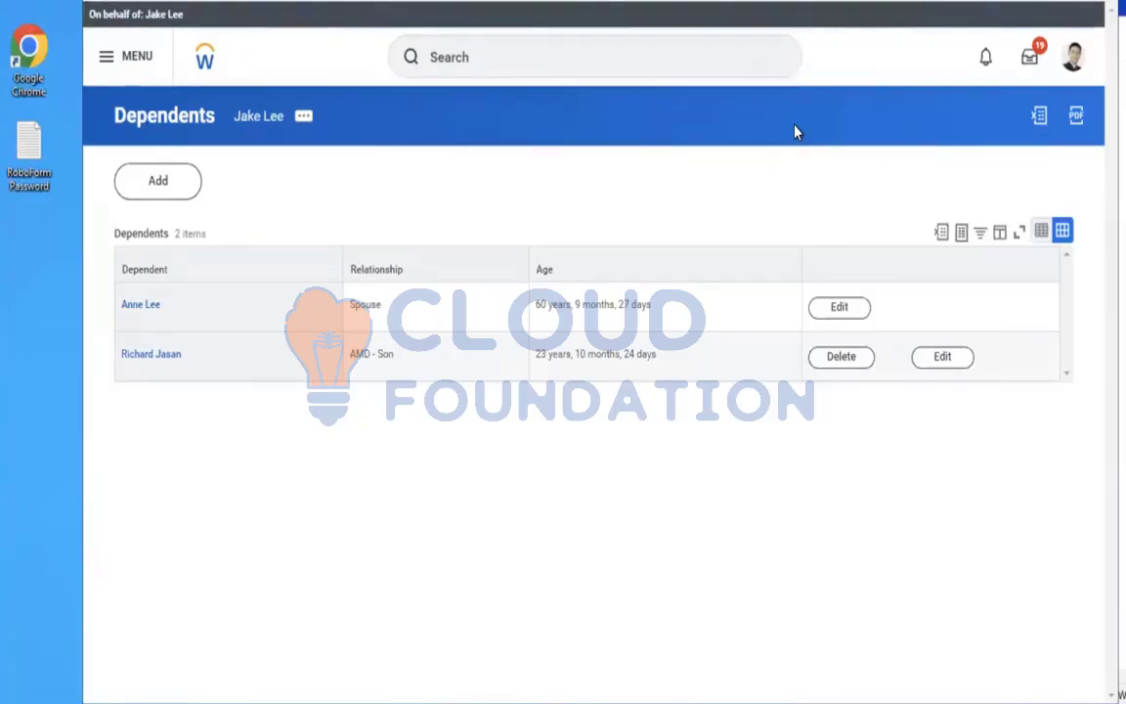
# Open the employee's profile and review the tabs of its Benefits section
pyautogui.click(260, 118)
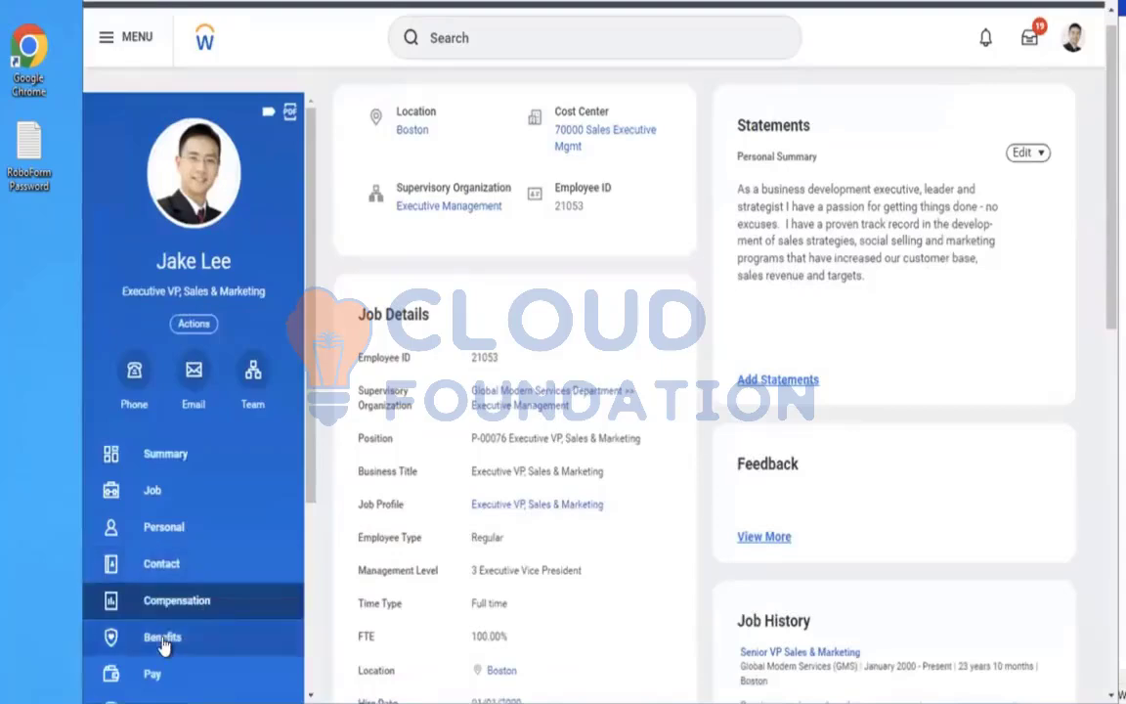
pyautogui.click(164, 637)
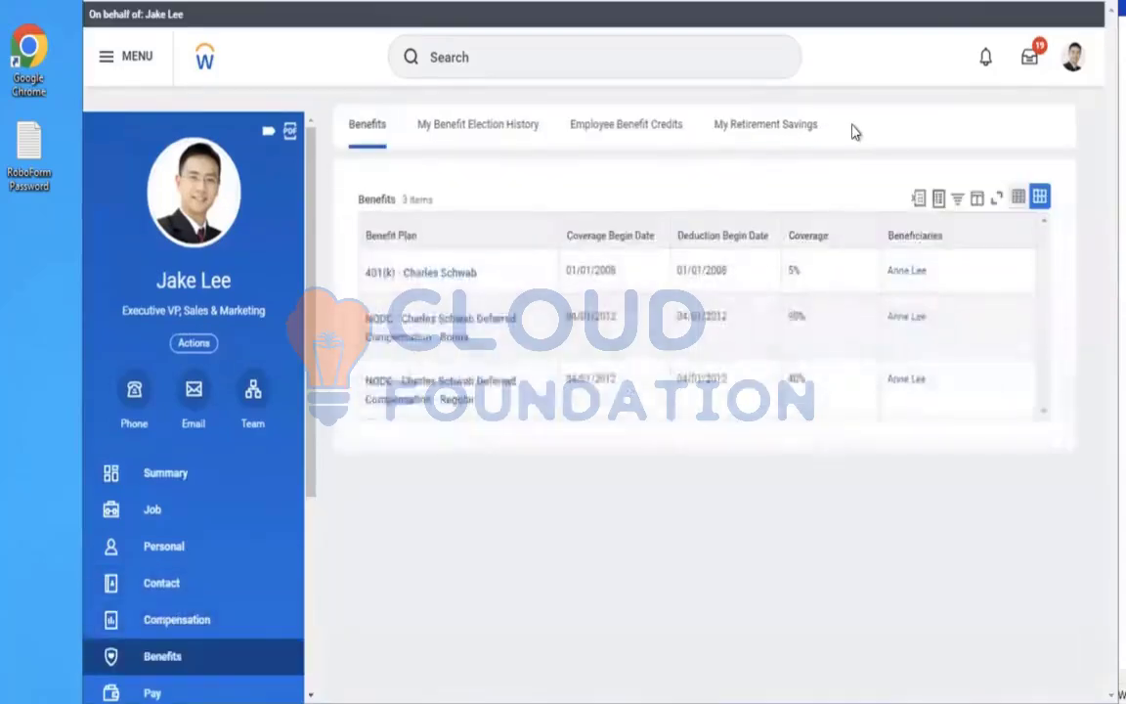
pyautogui.tripleClick(852, 127)
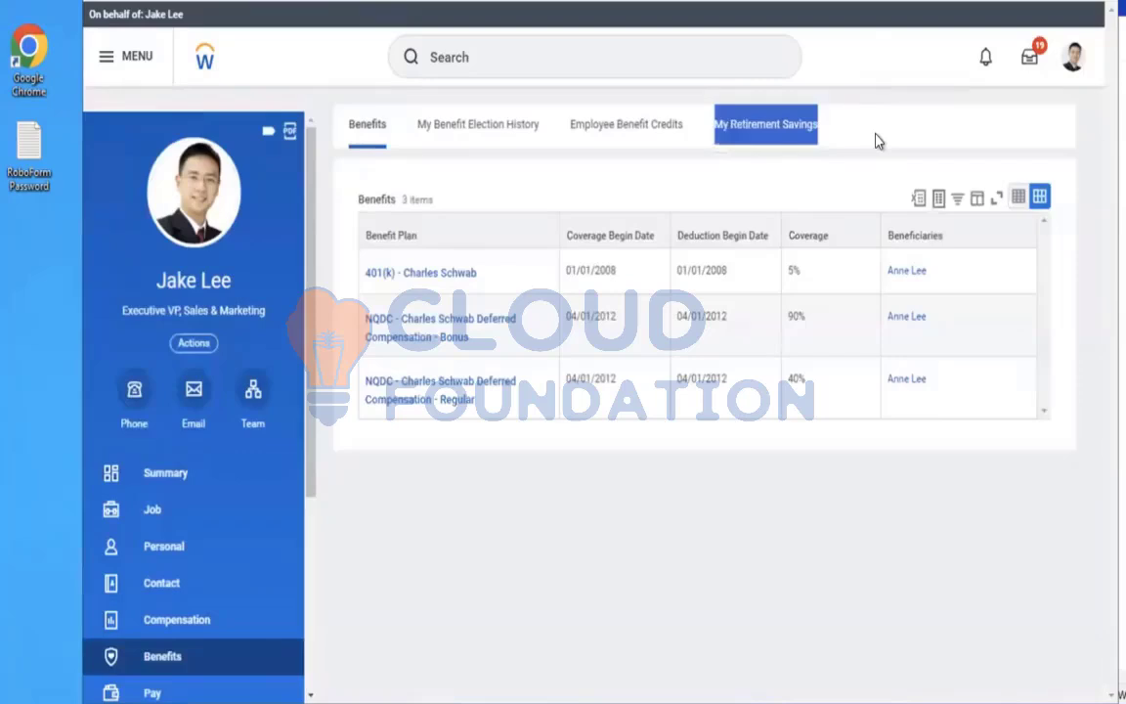
pyautogui.click(821, 141)
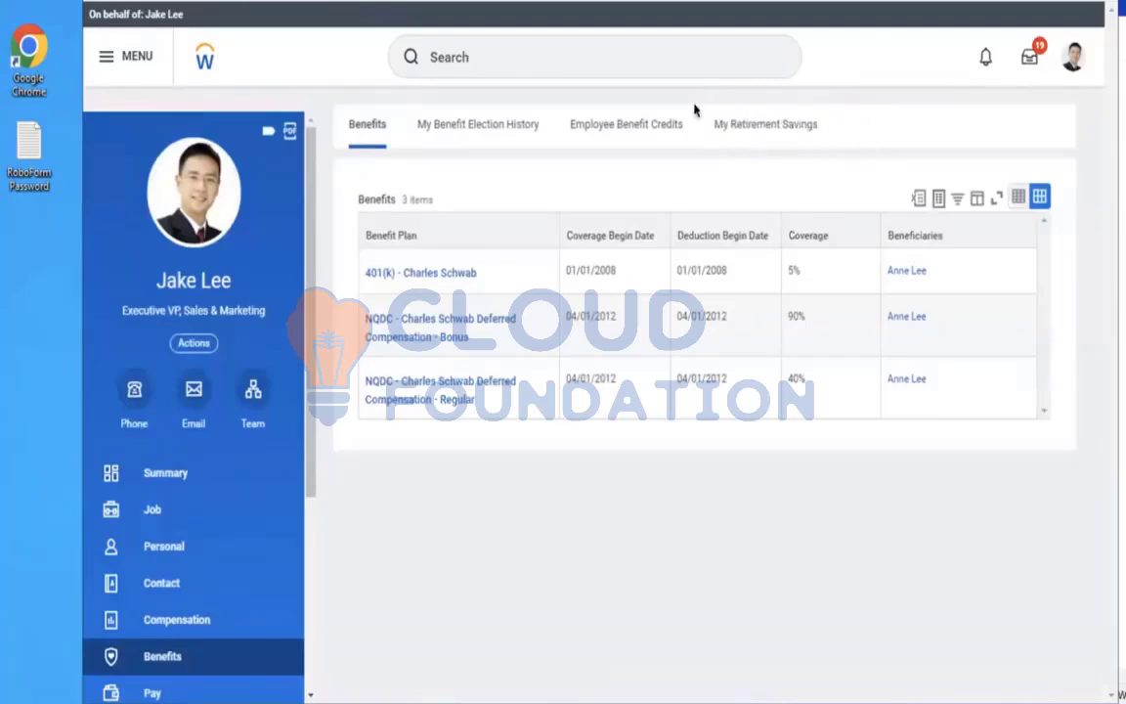
pyautogui.click(480, 42)
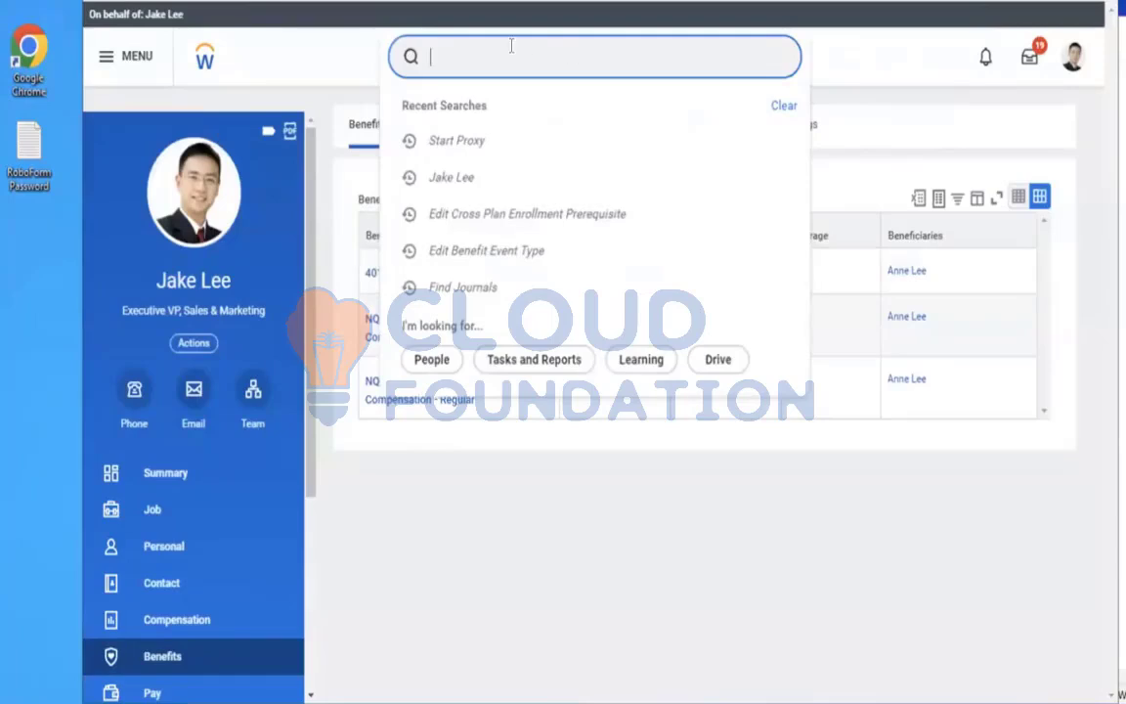
pyautogui.write('sTOP PROX')
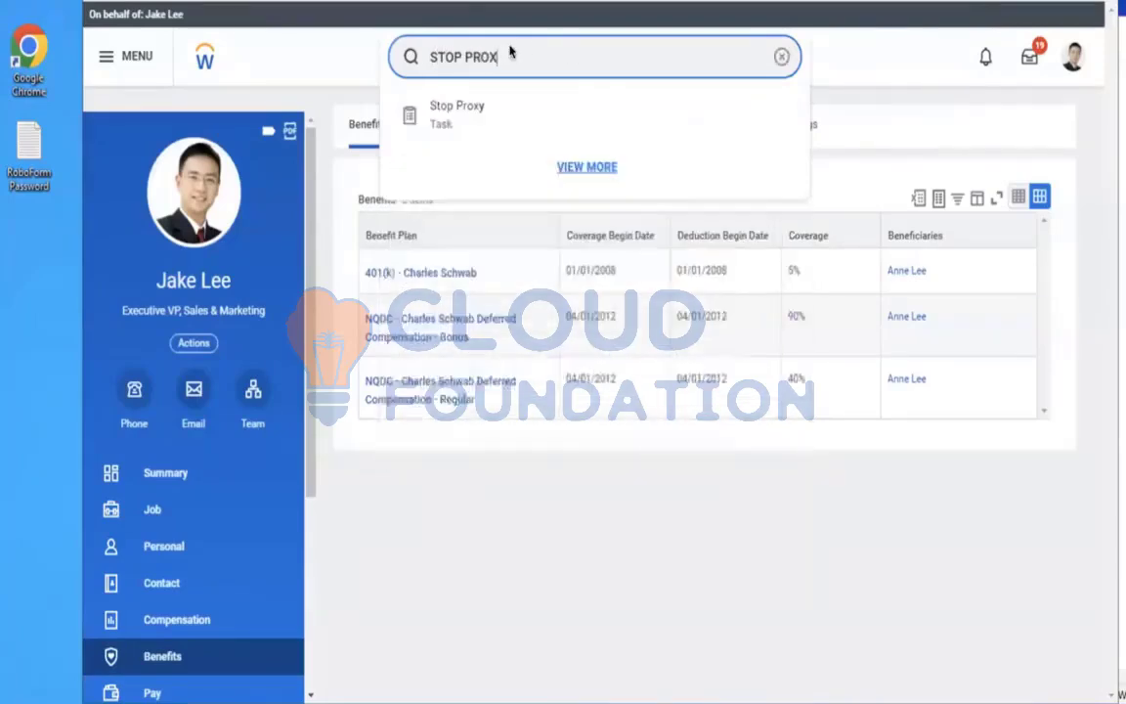
pyautogui.moveTo(528, 56); pyautogui.dragTo(354, 67)
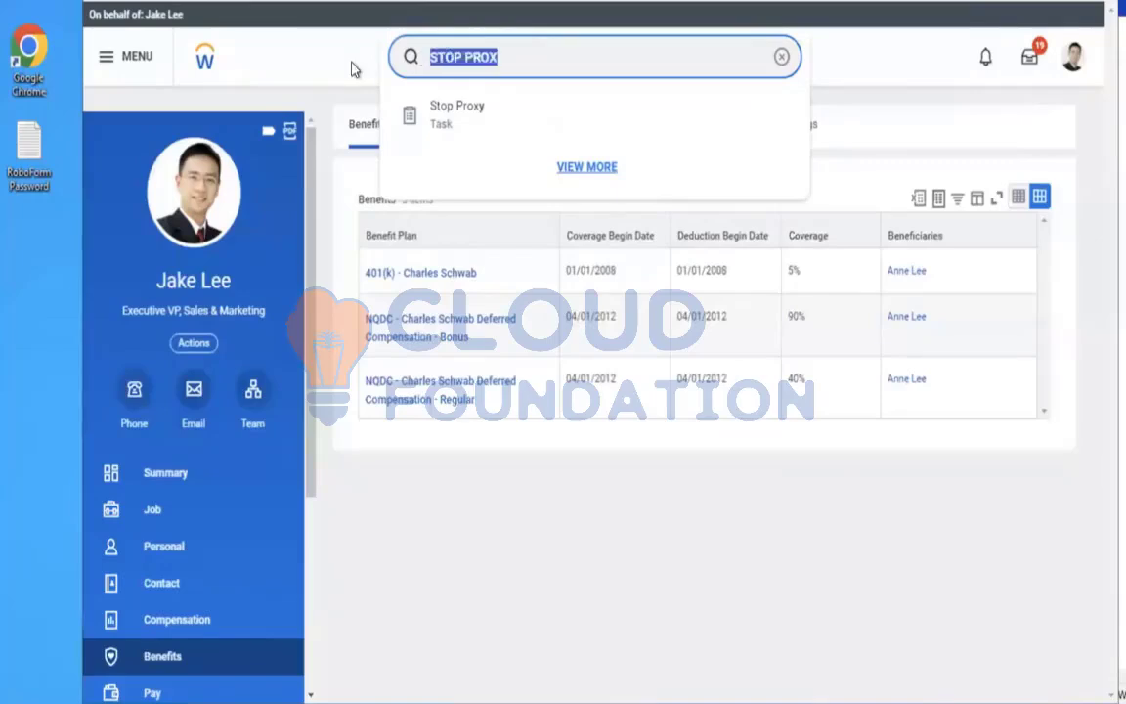
pyautogui.press('BackSpace')
pyautogui.write('CON')
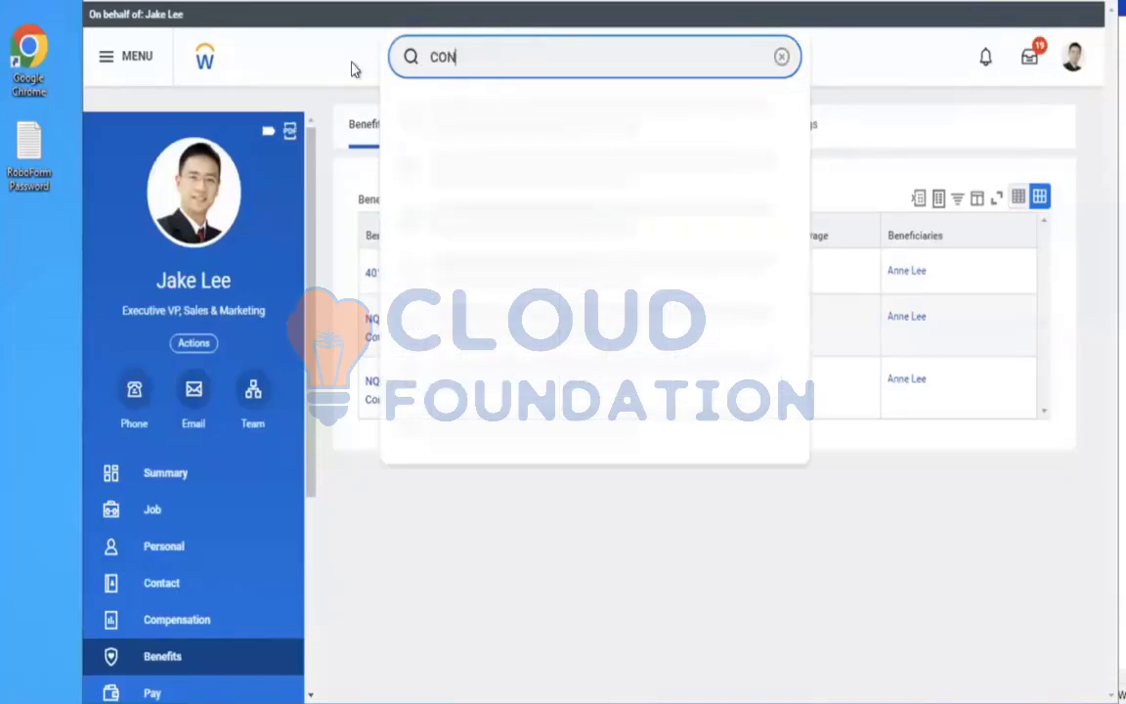
pyautogui.write('FIGURE PROFILE')
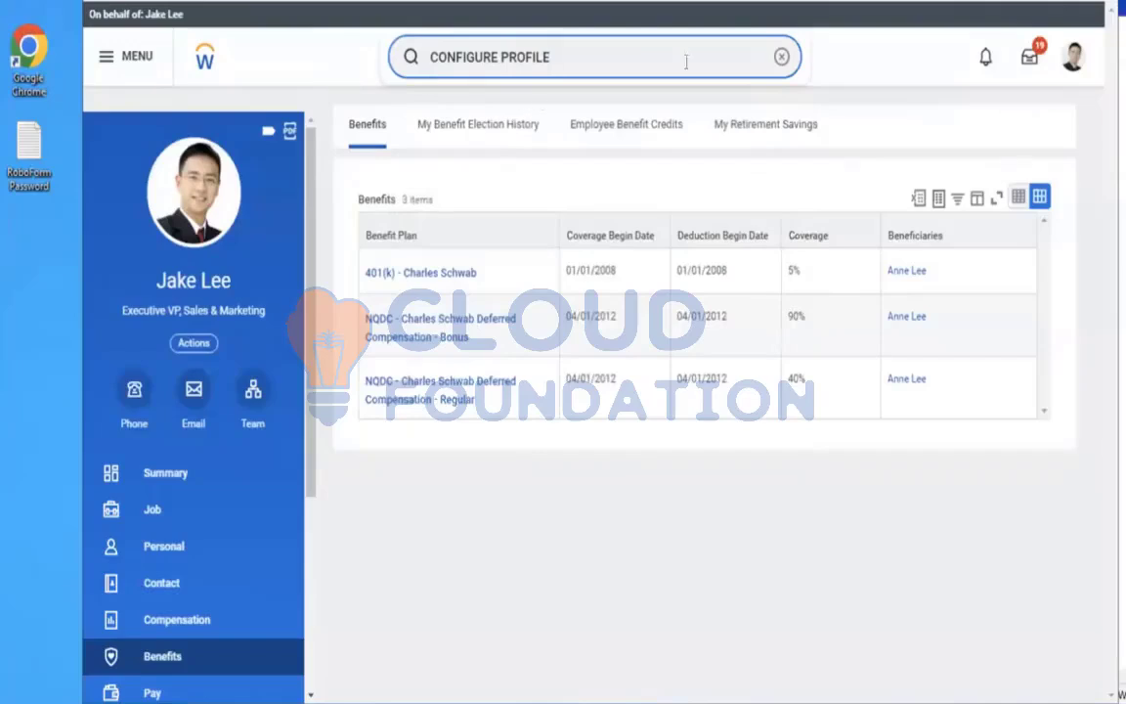
pyautogui.click(782, 59)
# Run the Stop Proxy task and confirm stopping the current proxy session
pyautogui.write('S')
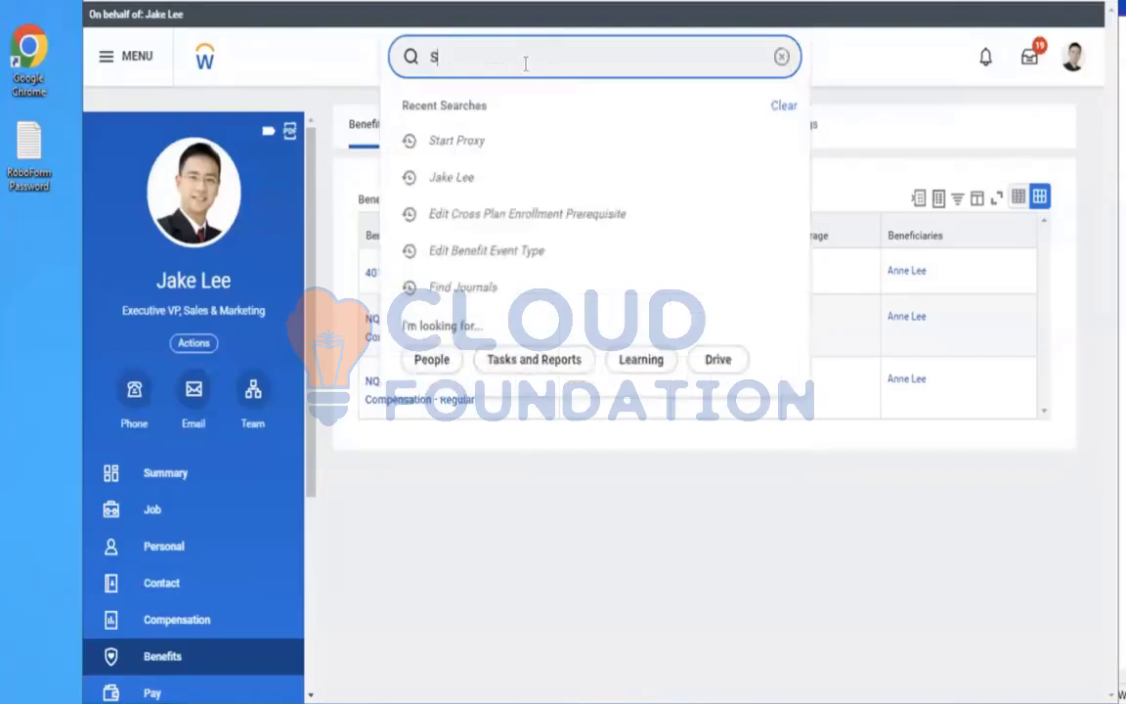
pyautogui.write('TOP PRO')
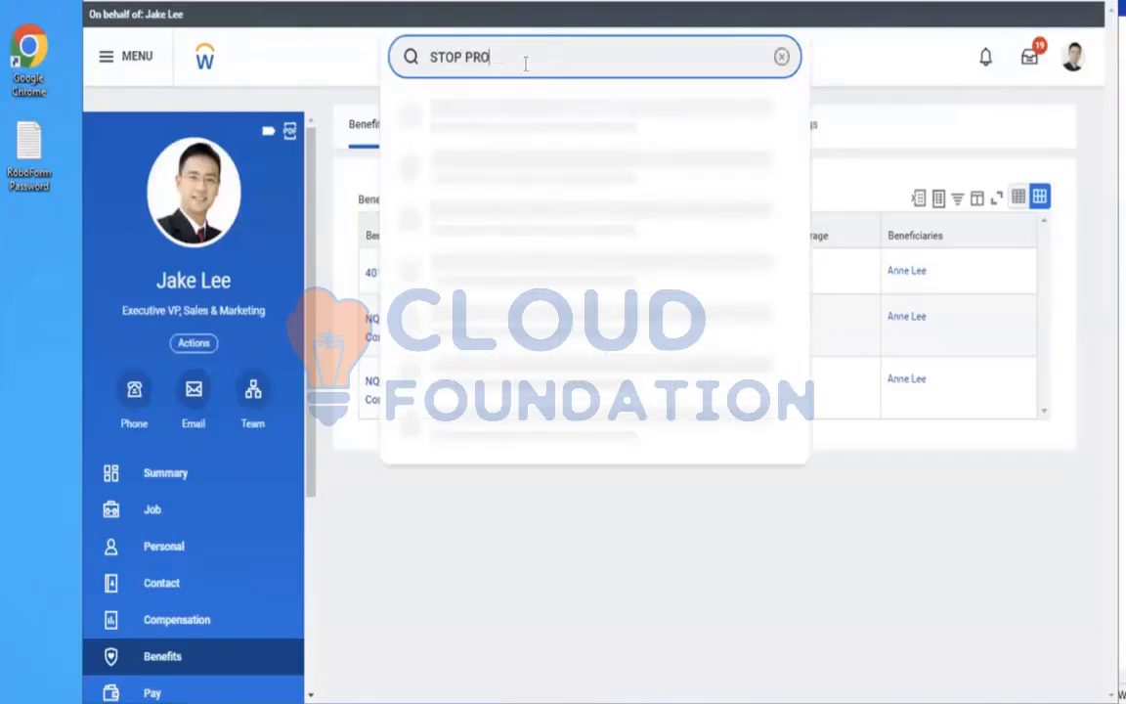
pyautogui.write('XY')
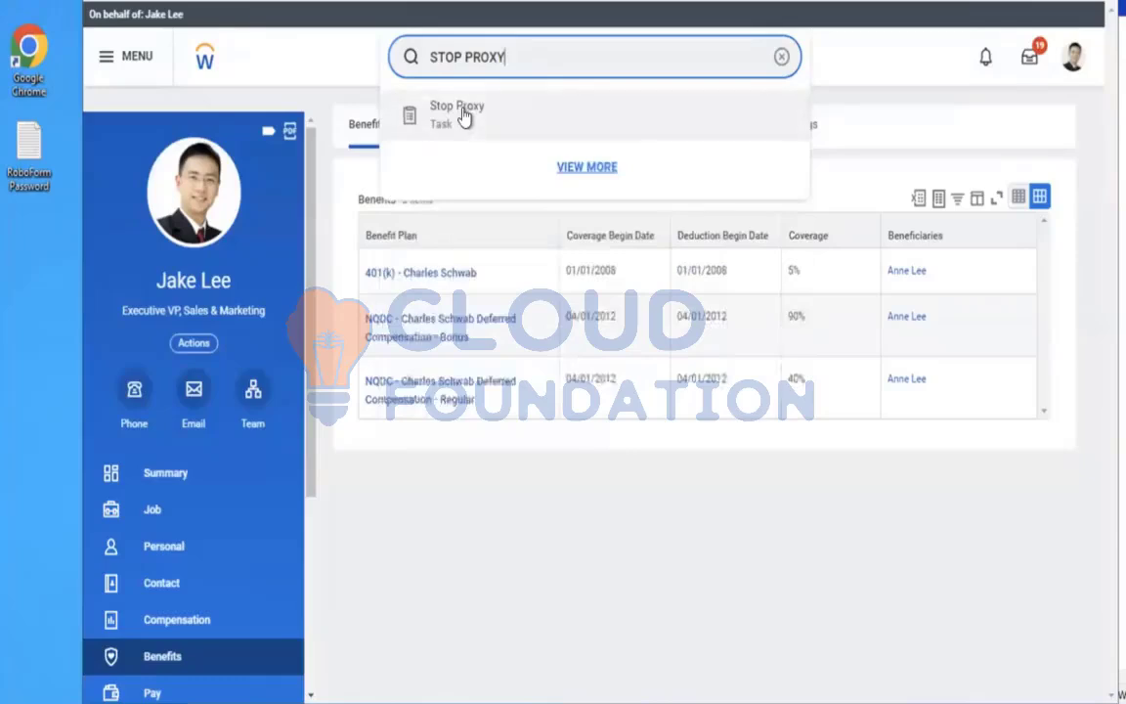
pyautogui.click(464, 116)
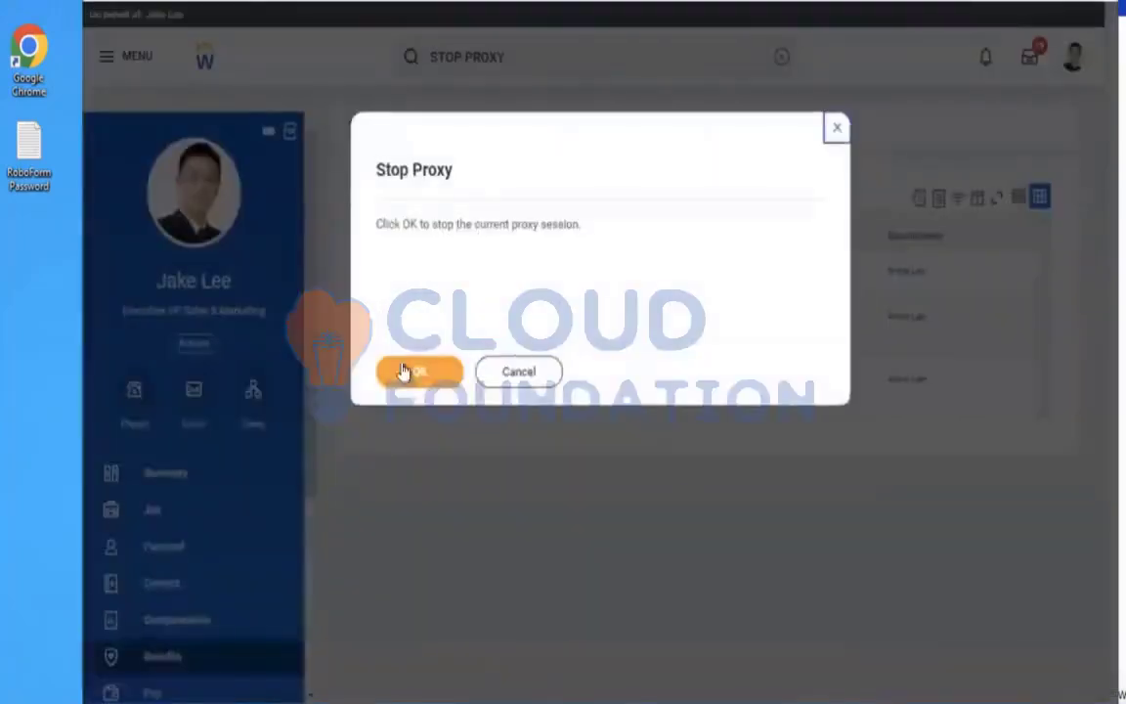
pyautogui.click(401, 371)
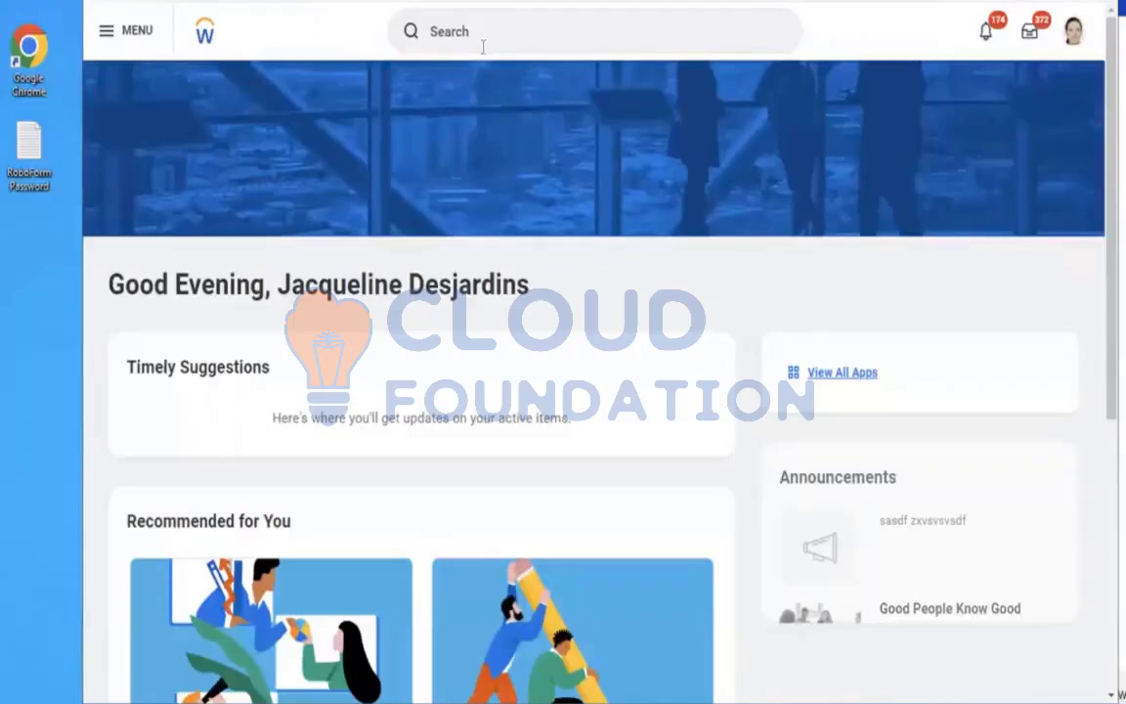
# Open the Configure Profile Group task for the Worker Benefit profile group
pyautogui.click(483, 47)
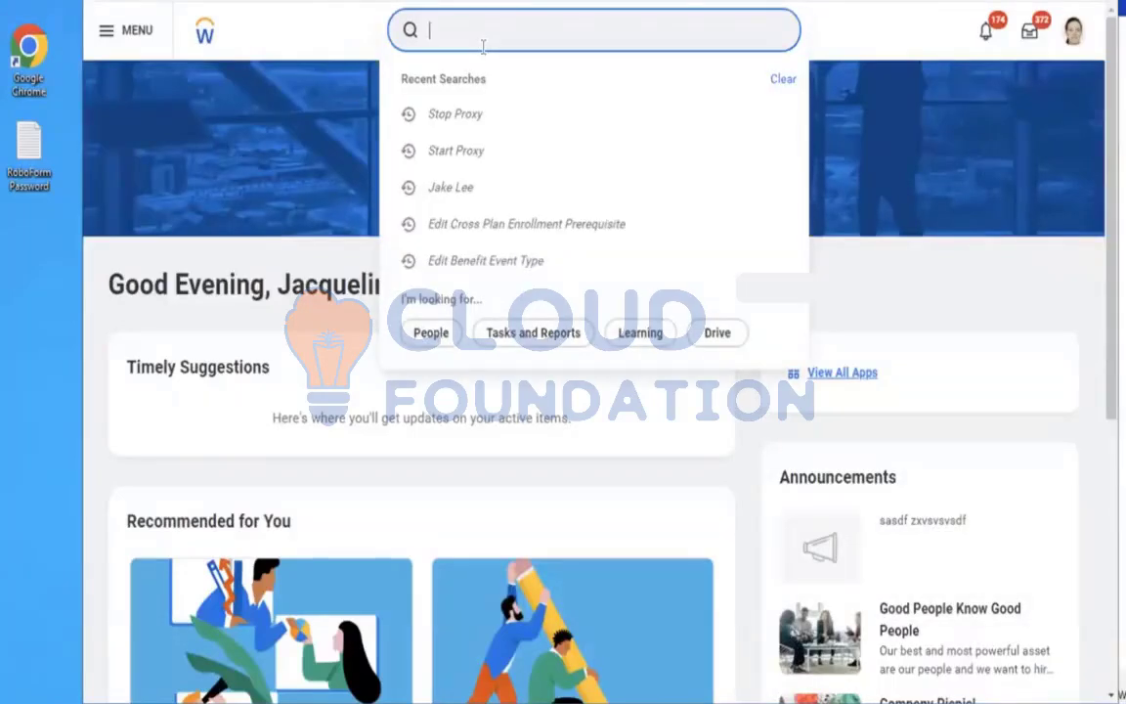
pyautogui.write('CONFIGURE PROFILE')
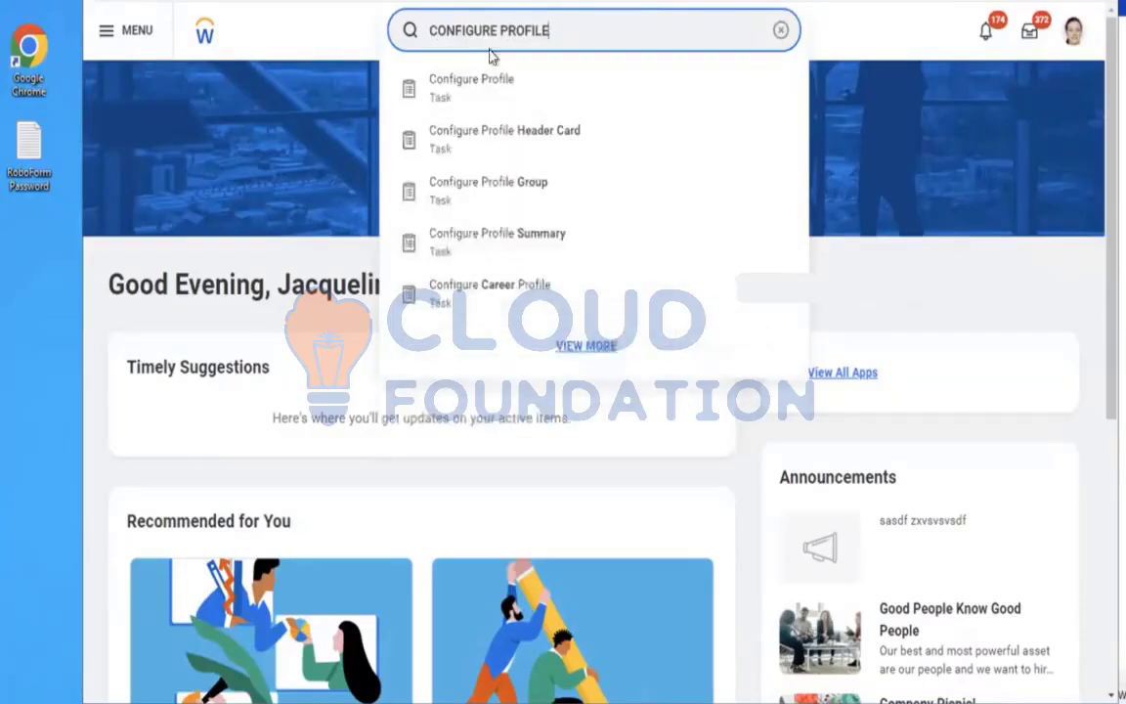
pyautogui.click(443, 205)
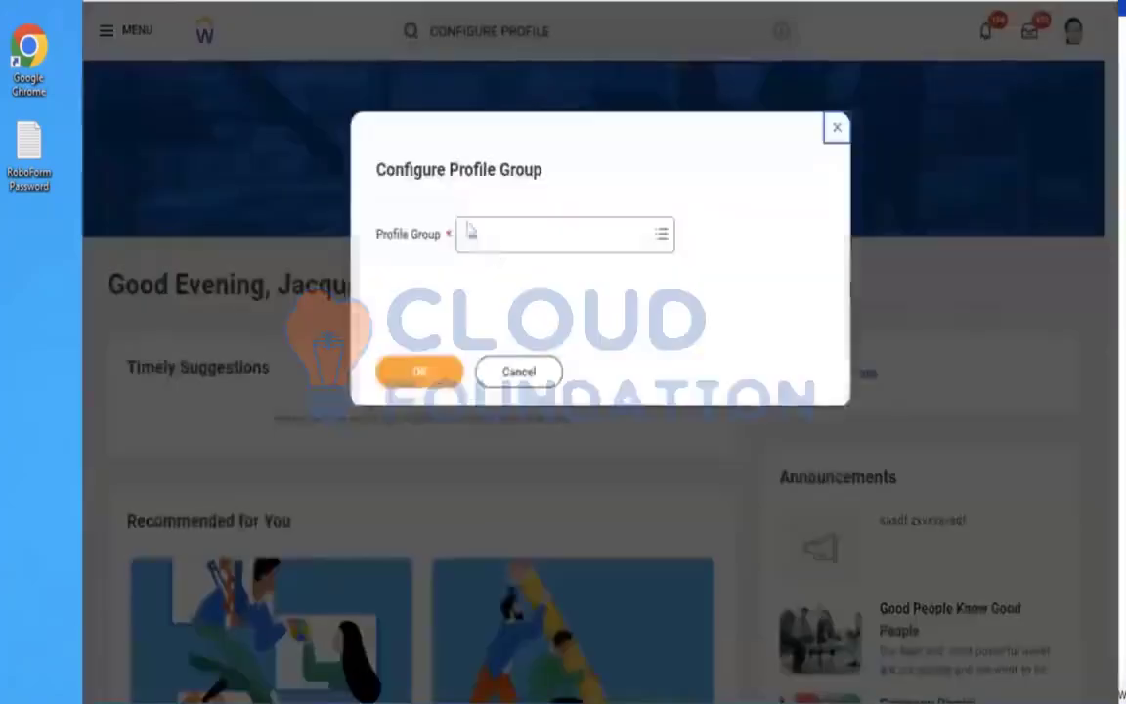
pyautogui.click(490, 241)
pyautogui.write('WOR')
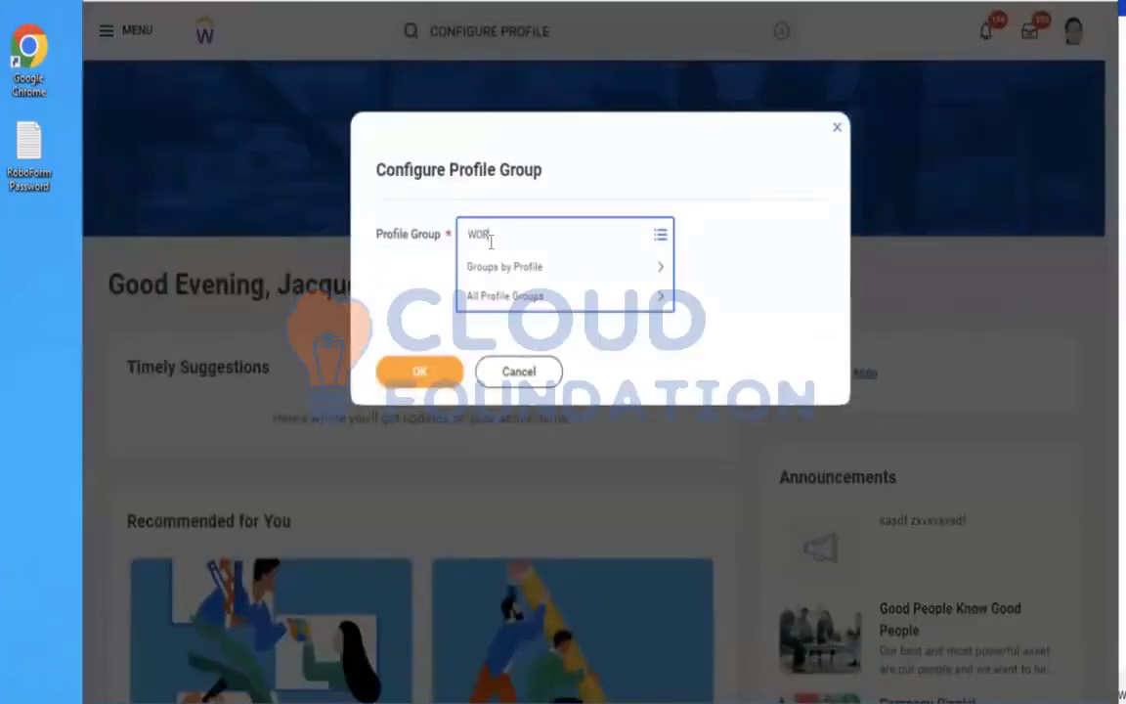
pyautogui.write('KER BENEFIT')
pyautogui.press('Return')
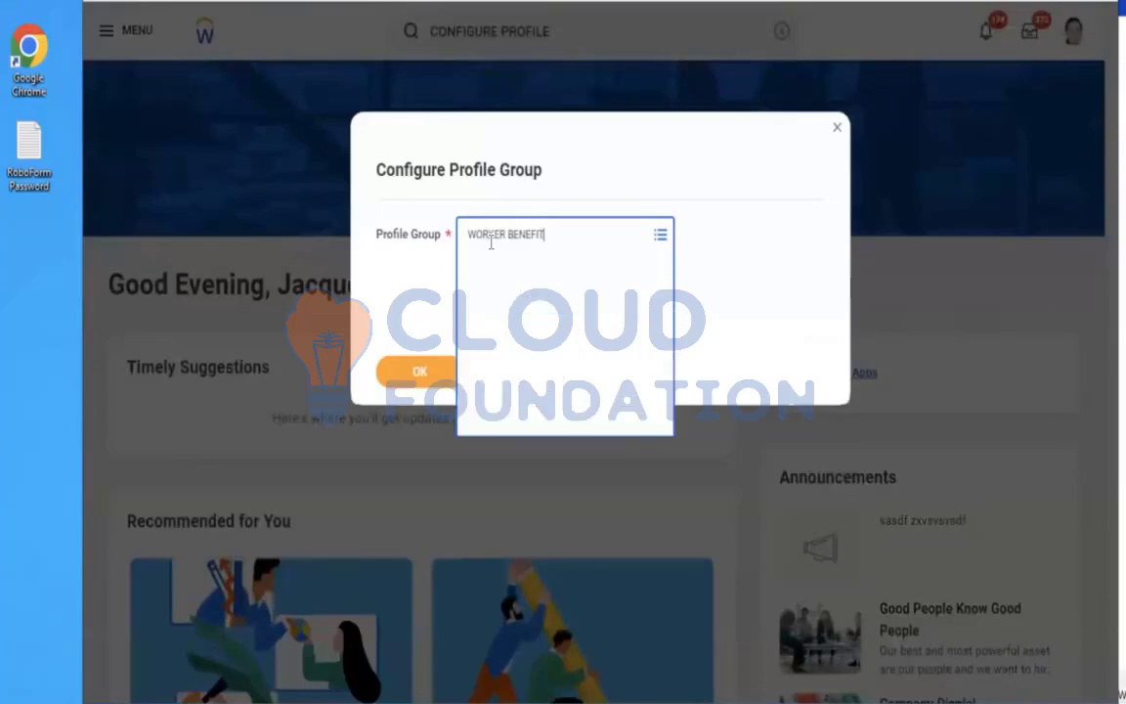
pyautogui.click(409, 374)
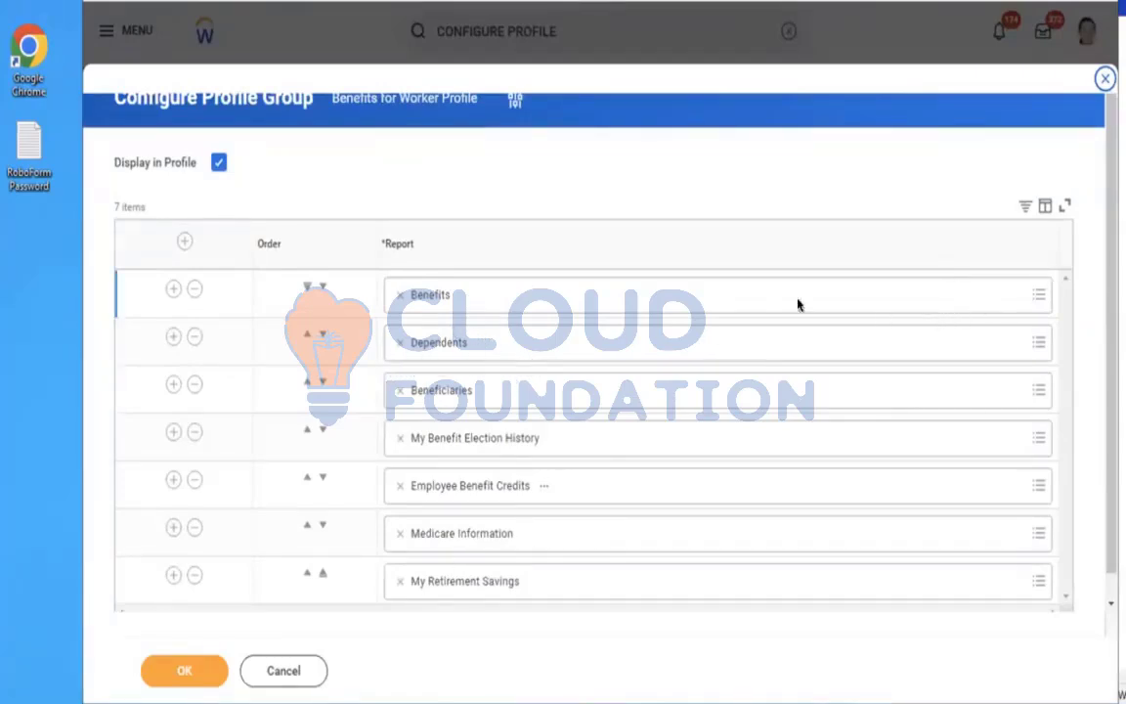
# Replace the Dependents report with My Dependents in the benefits profile group and save
pyautogui.click(616, 358)
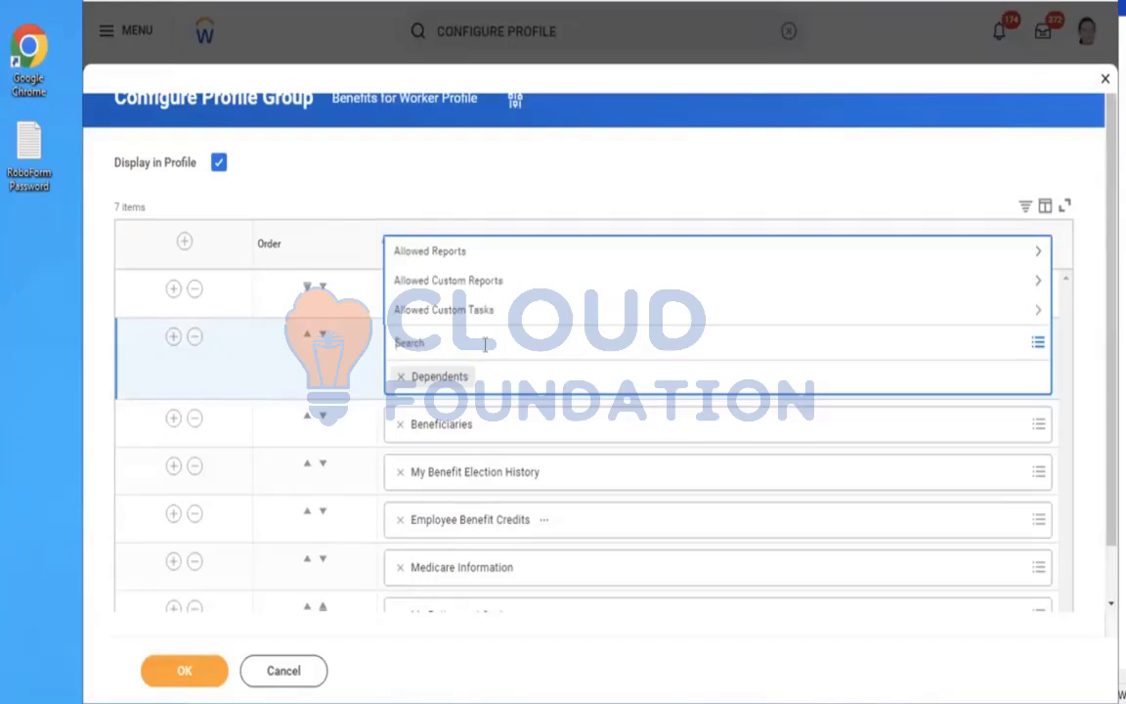
pyautogui.write('BE')
pyautogui.press('Return')
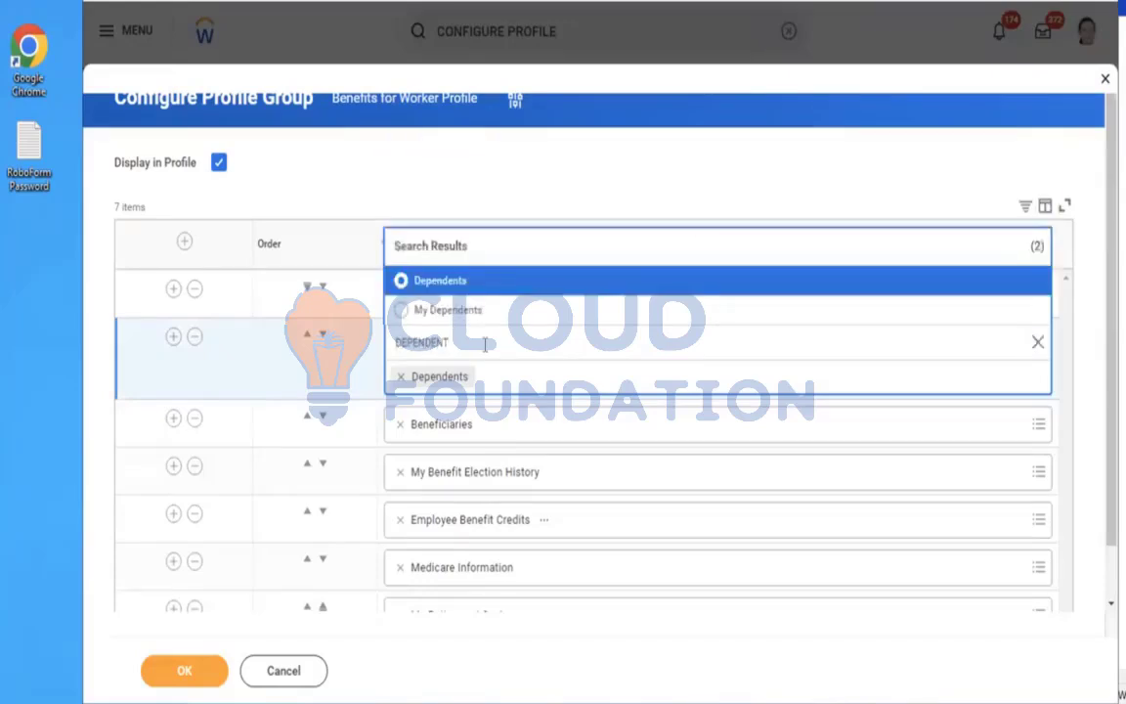
pyautogui.click(410, 311)
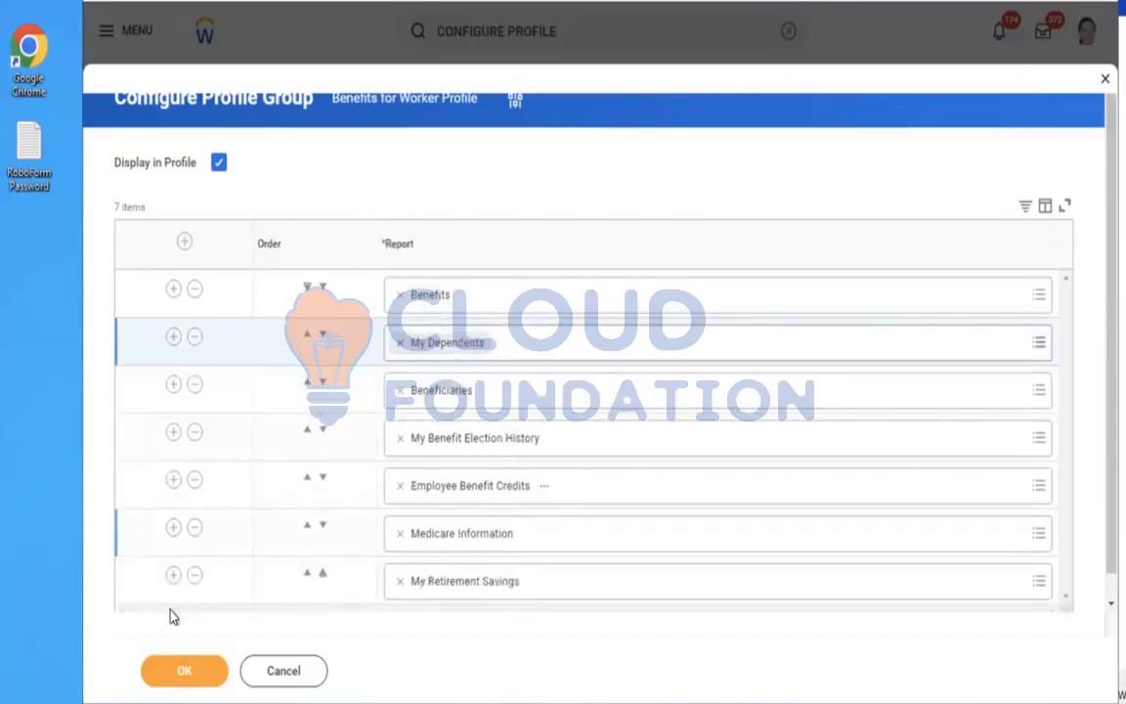
pyautogui.click(166, 675)
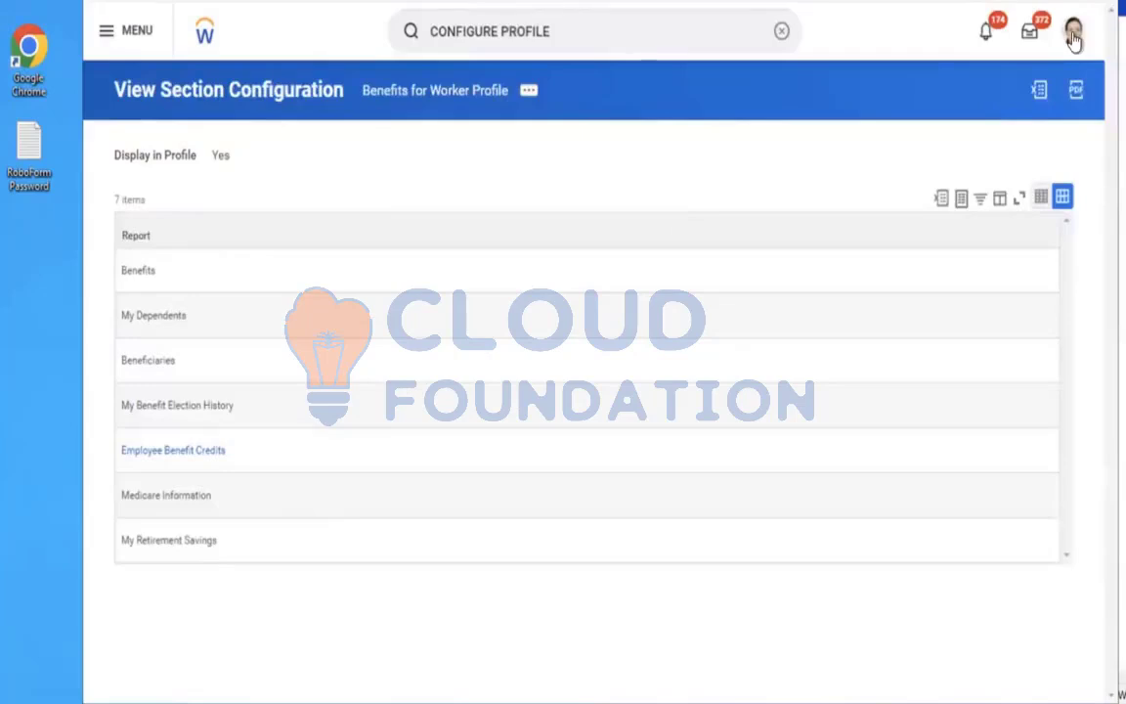
# Start a proxy session acting as the employee
pyautogui.click(782, 33)
pyautogui.write('S')
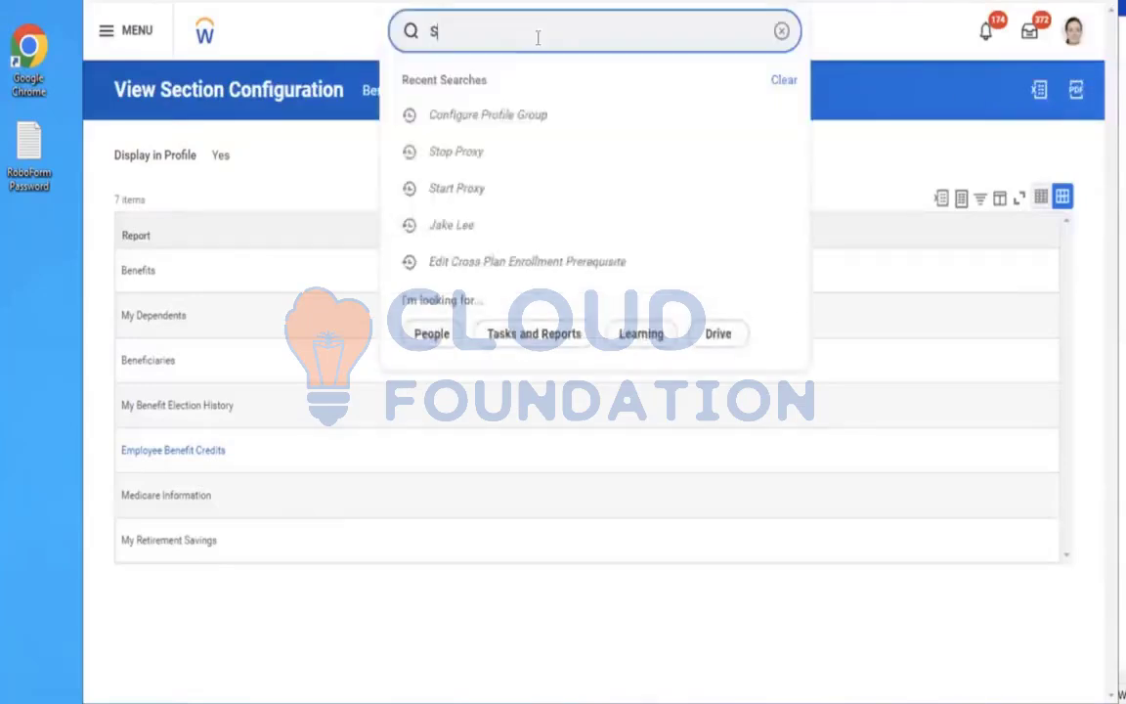
pyautogui.write('TART PROXY')
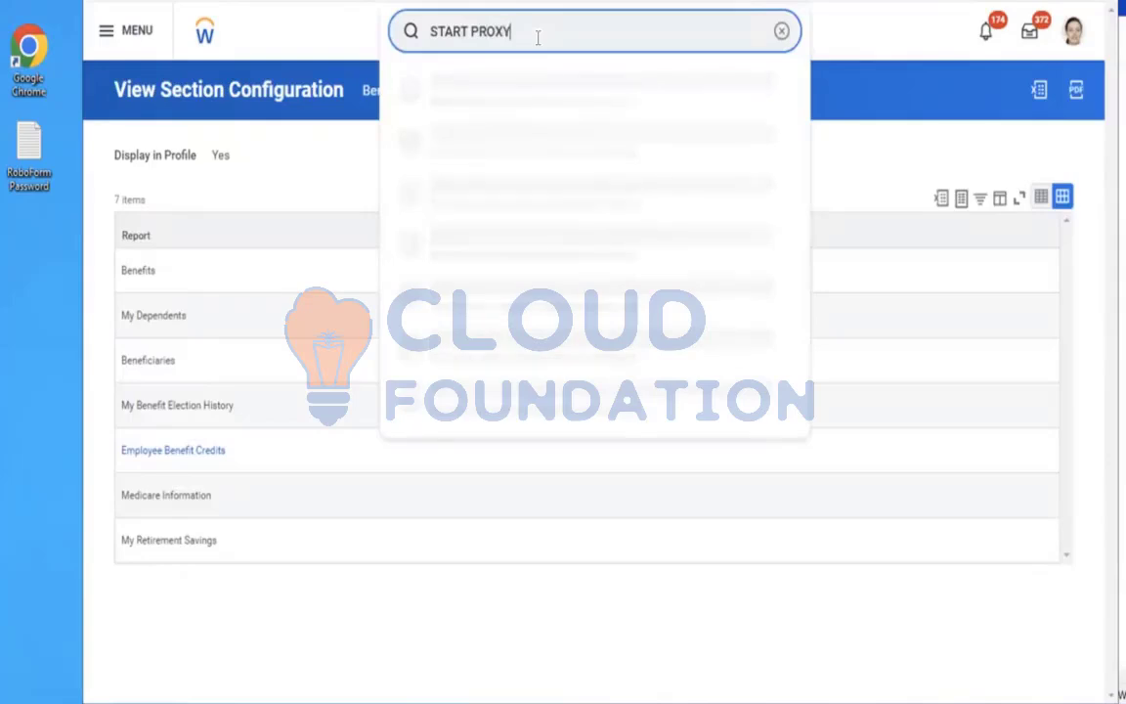
pyautogui.click(480, 85)
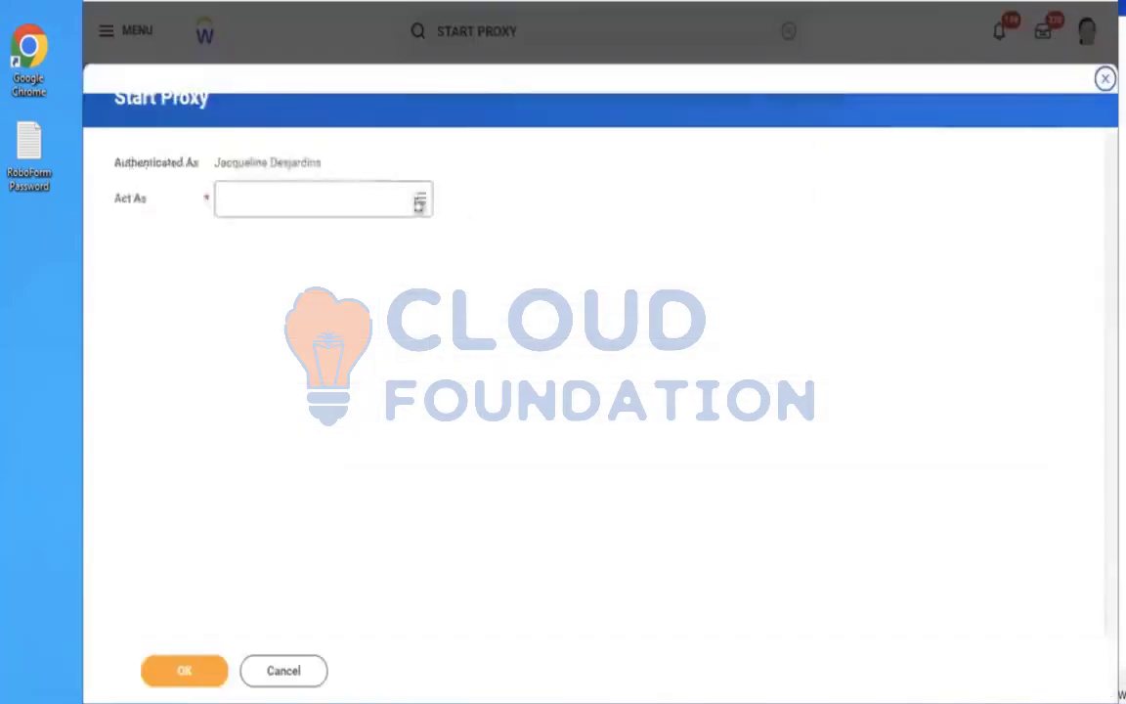
pyautogui.click(350, 195)
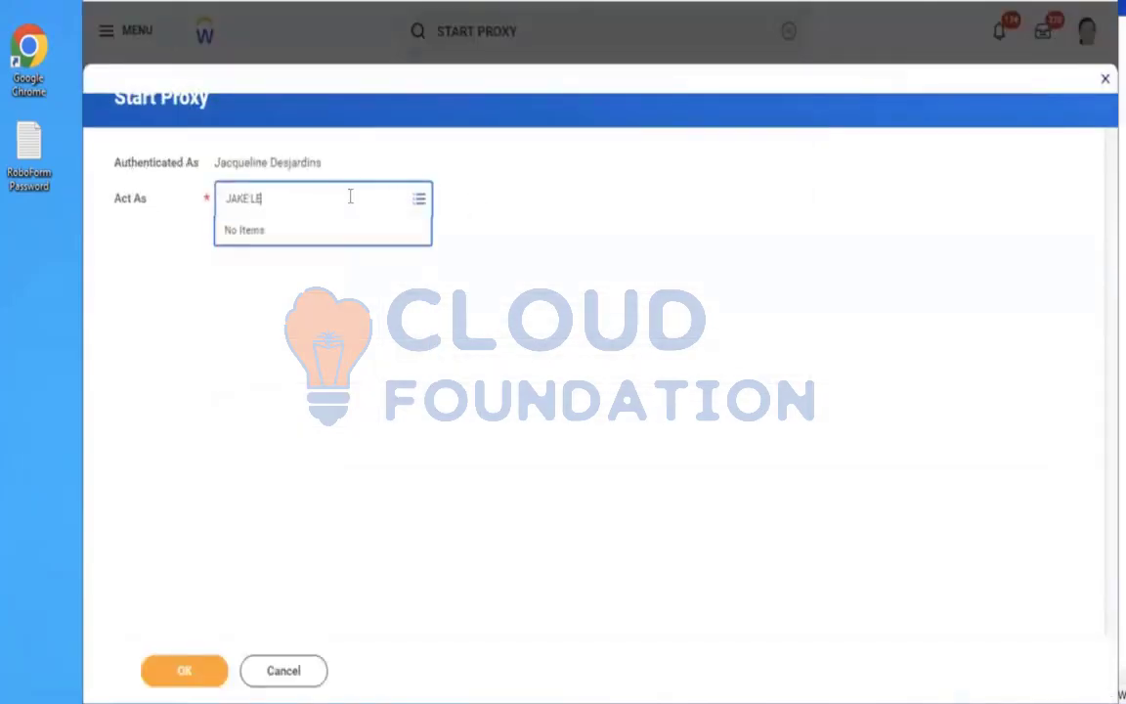
pyautogui.press('Return')
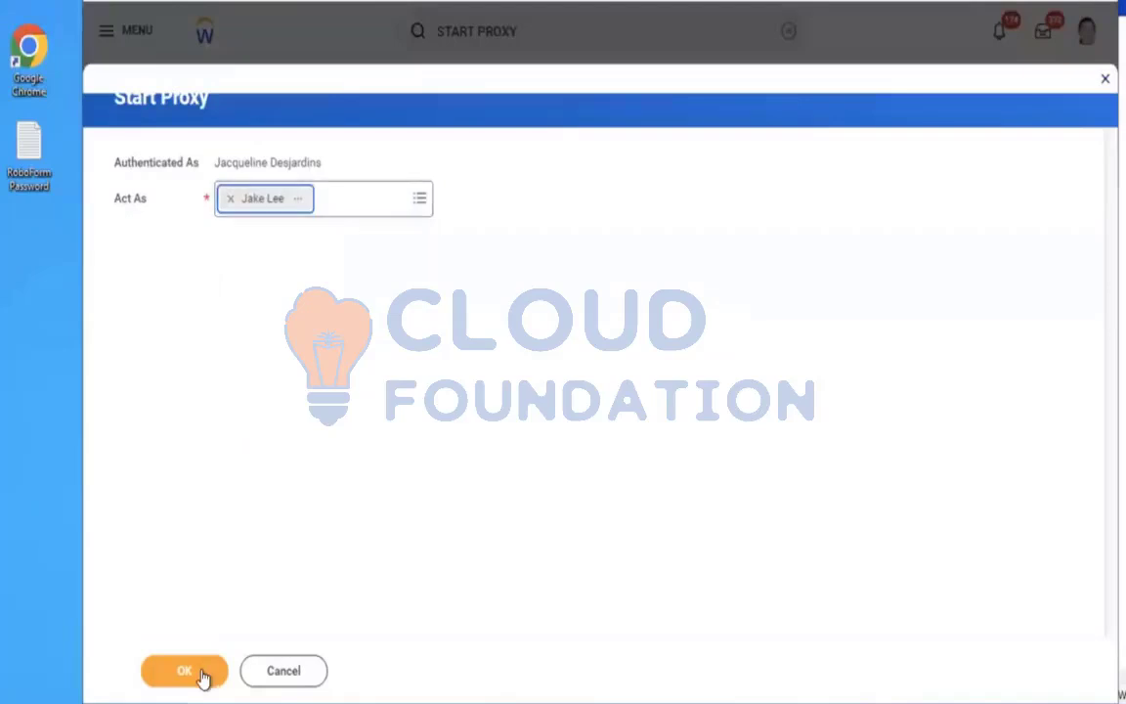
pyautogui.click(195, 671)
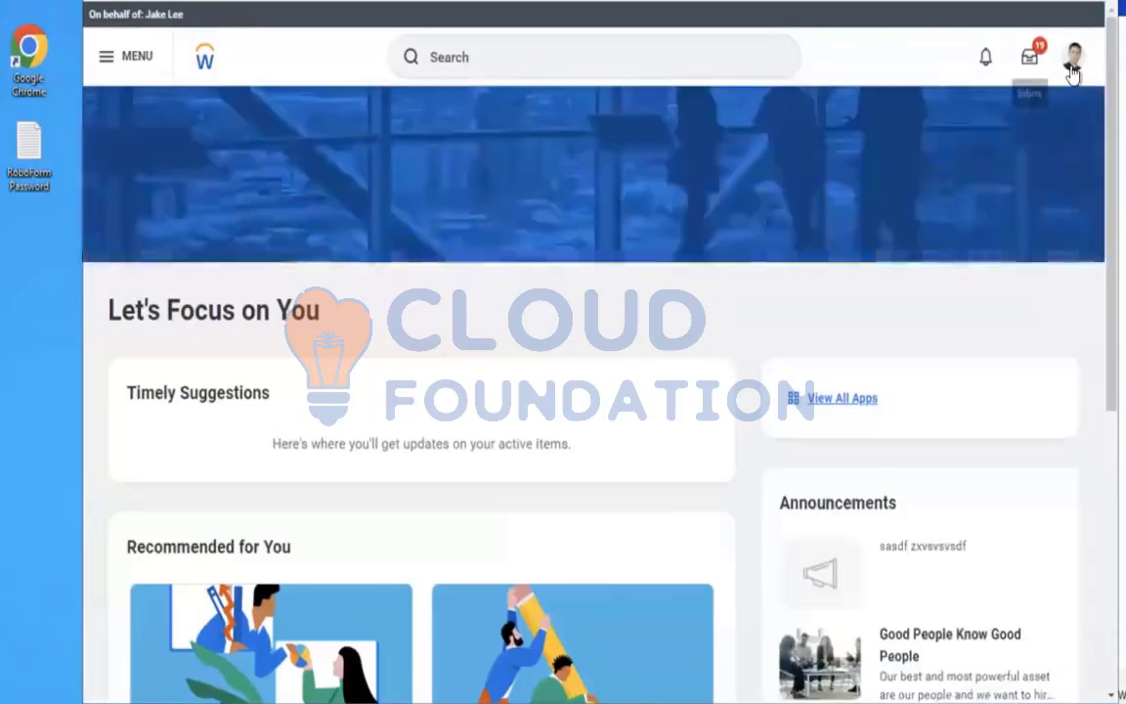
# Open the employee's profile and view the My Dependents tab in the Benefits section
pyautogui.click(1072, 58)
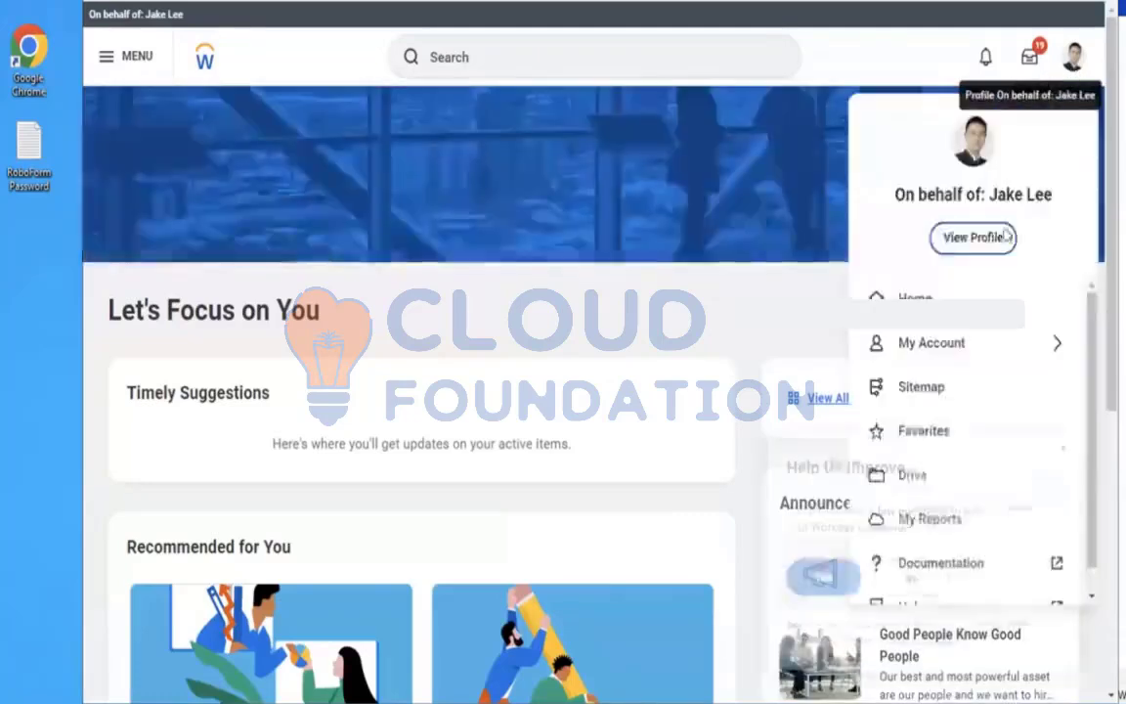
pyautogui.click(948, 238)
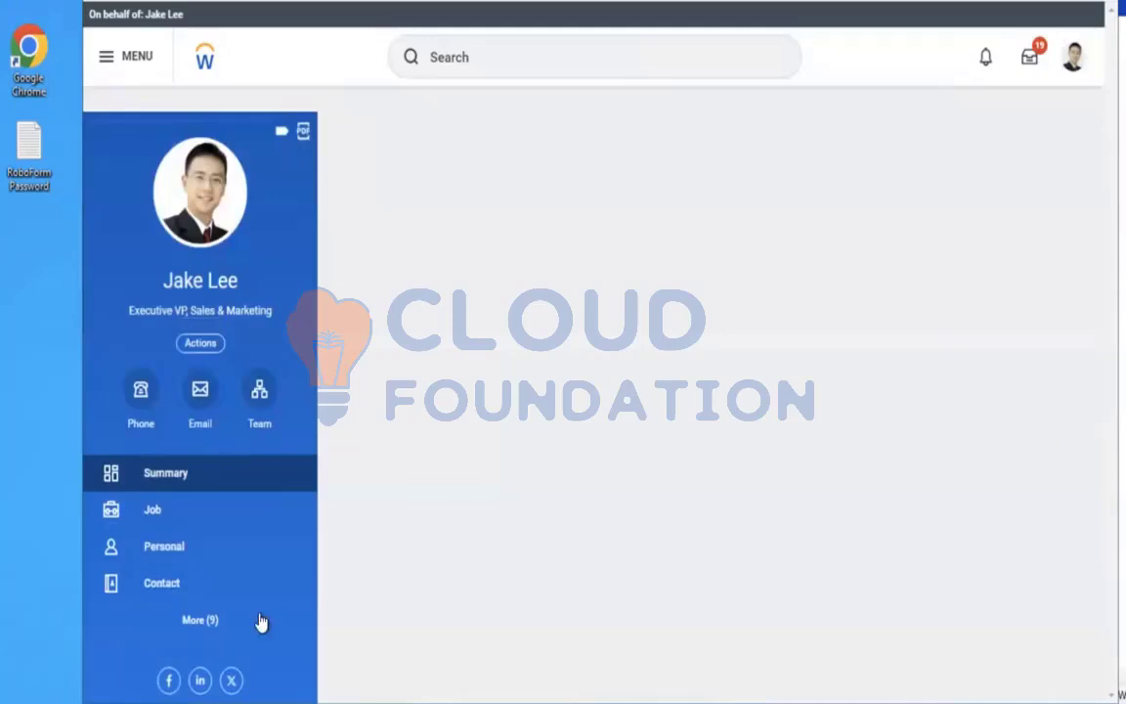
pyautogui.click(217, 627)
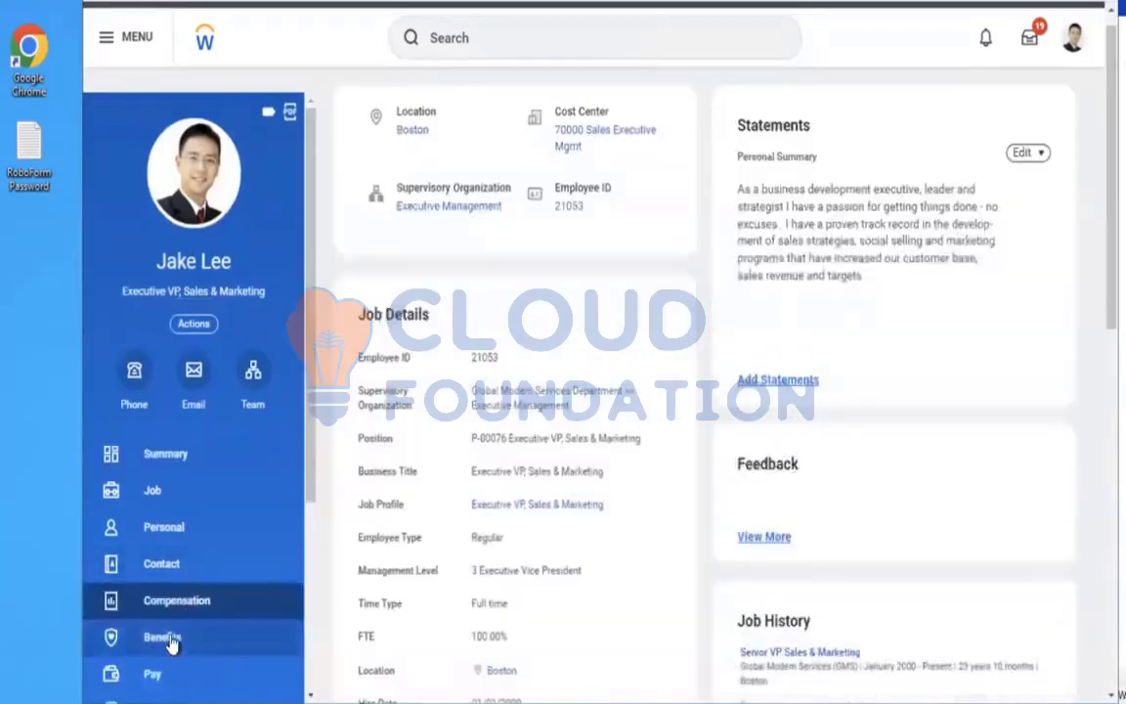
pyautogui.click(171, 643)
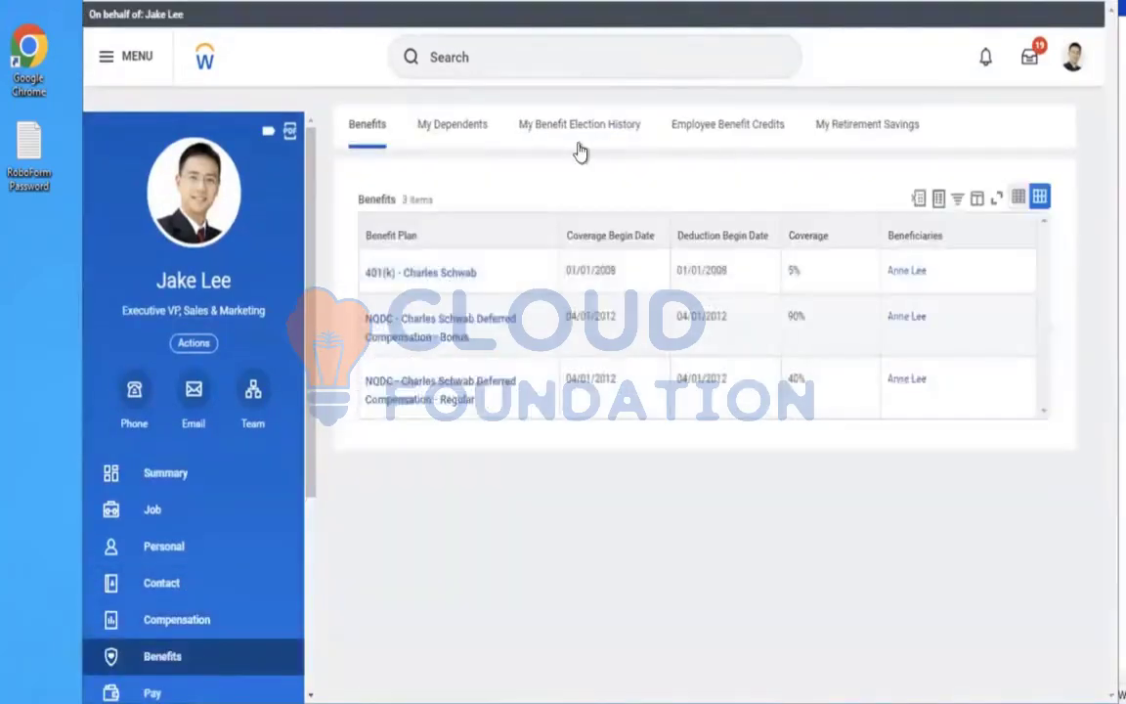
pyautogui.click(435, 137)
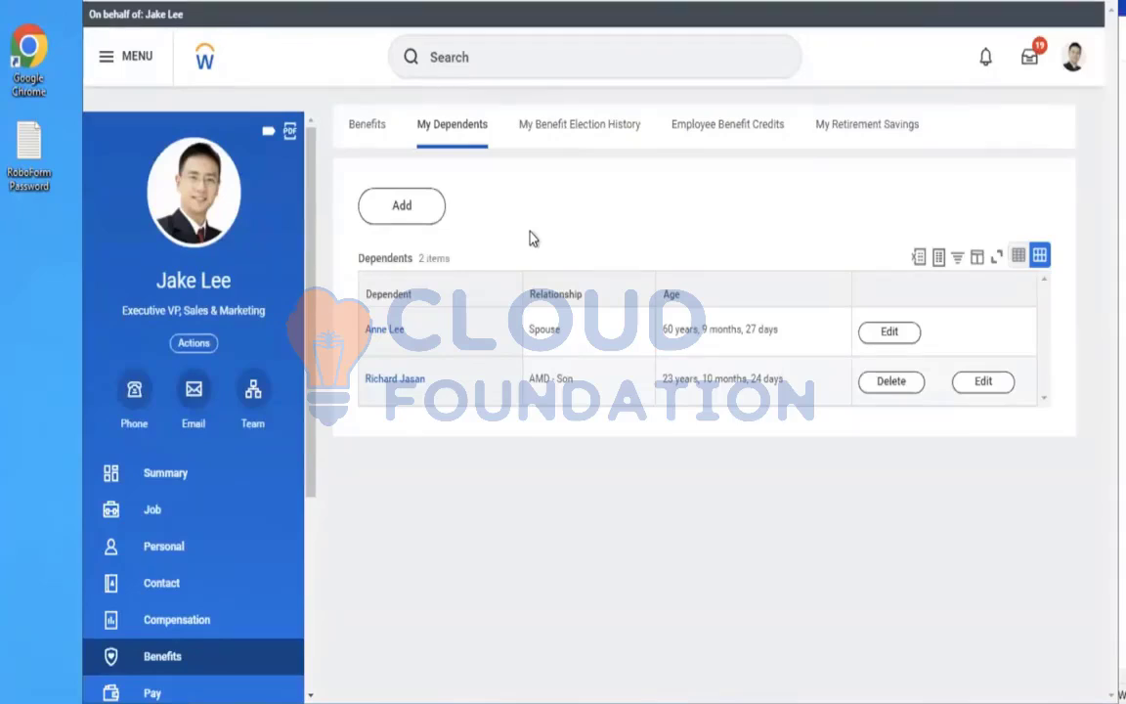
# Stop the proxy session to return to the administrator account
pyautogui.click(500, 56)
pyautogui.write('ST')
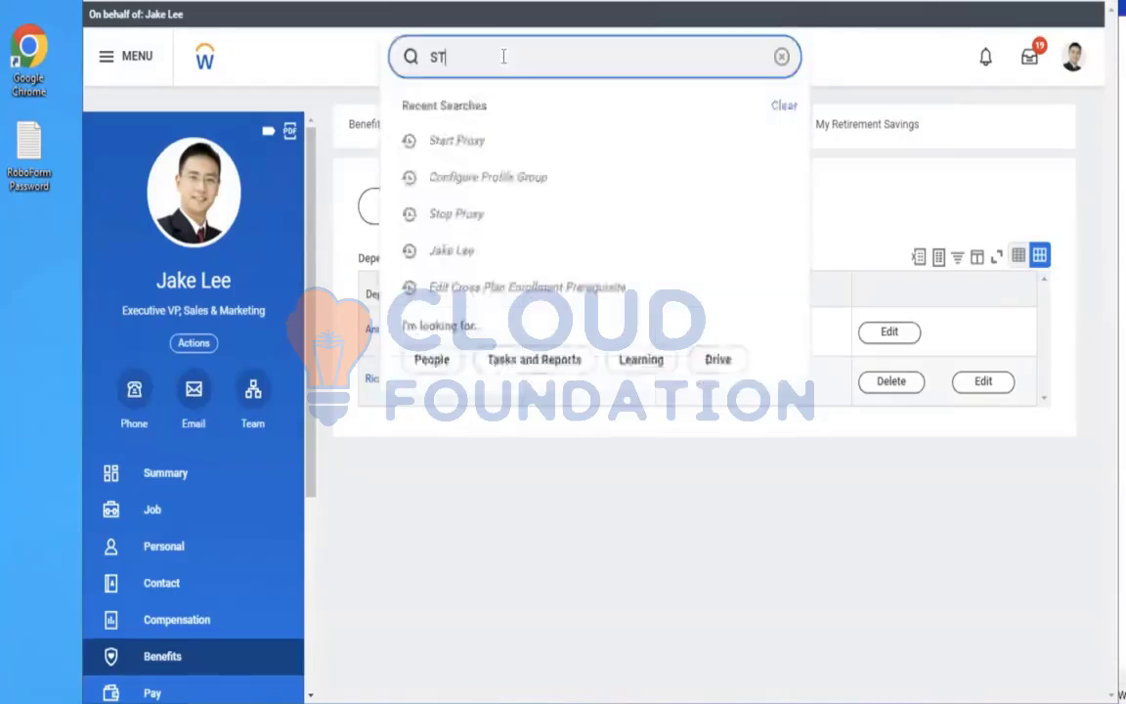
pyautogui.write('OP PROXY')
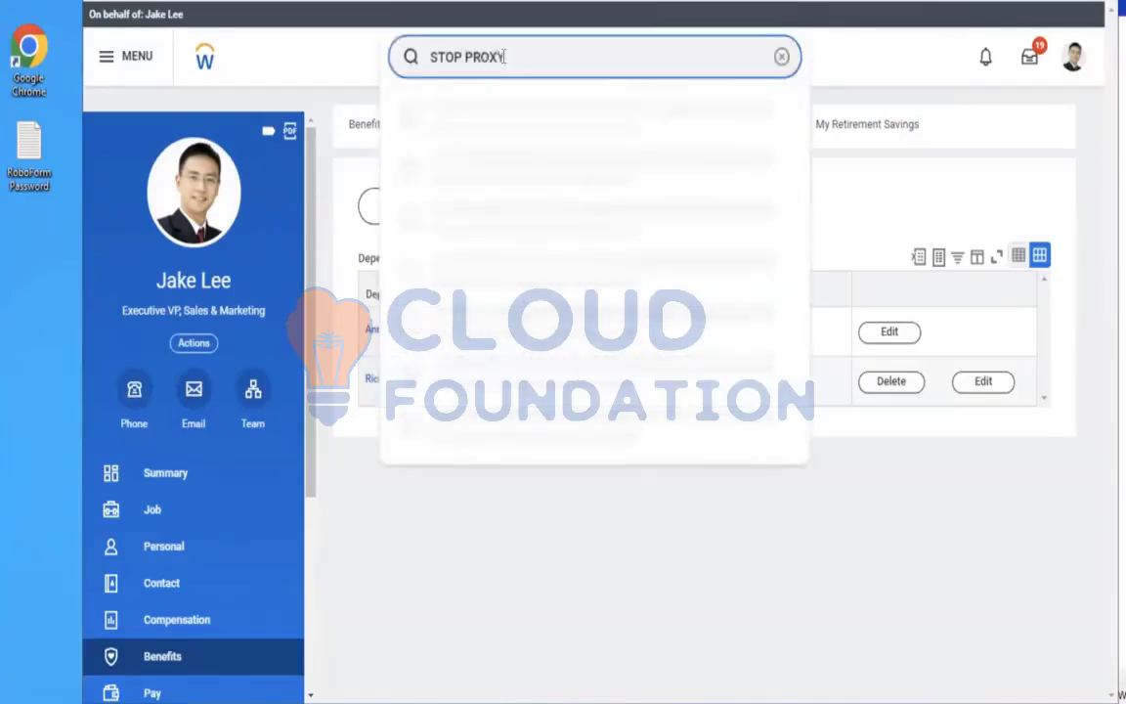
pyautogui.click(460, 113)
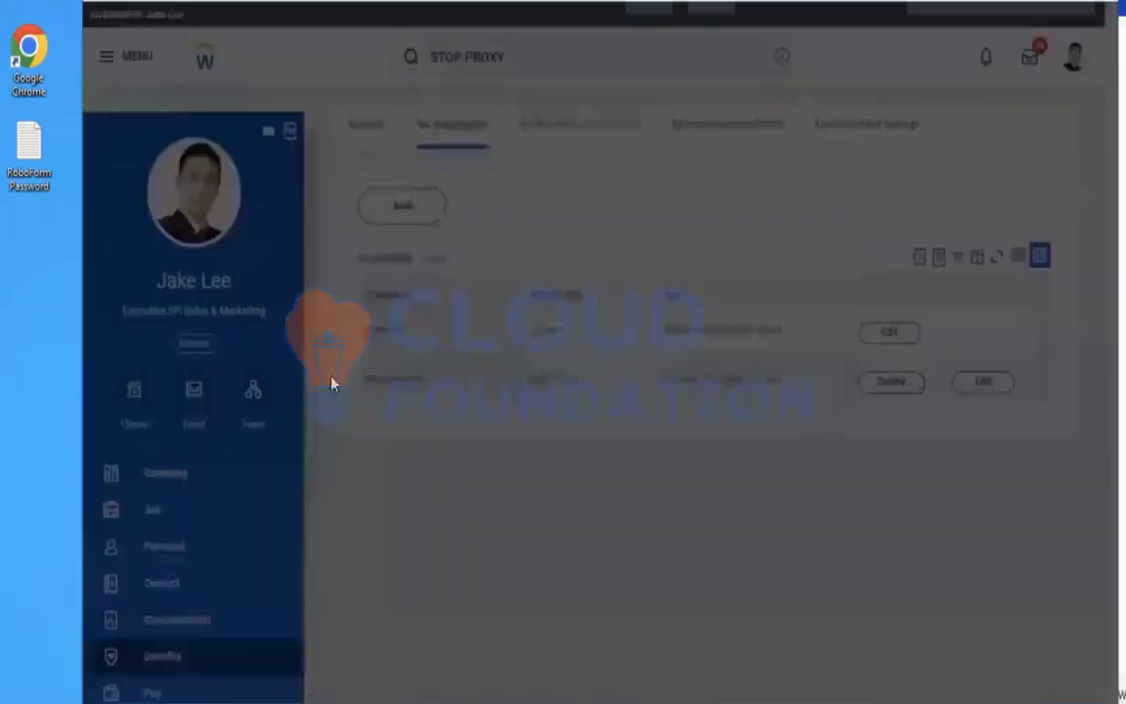
pyautogui.click(419, 371)
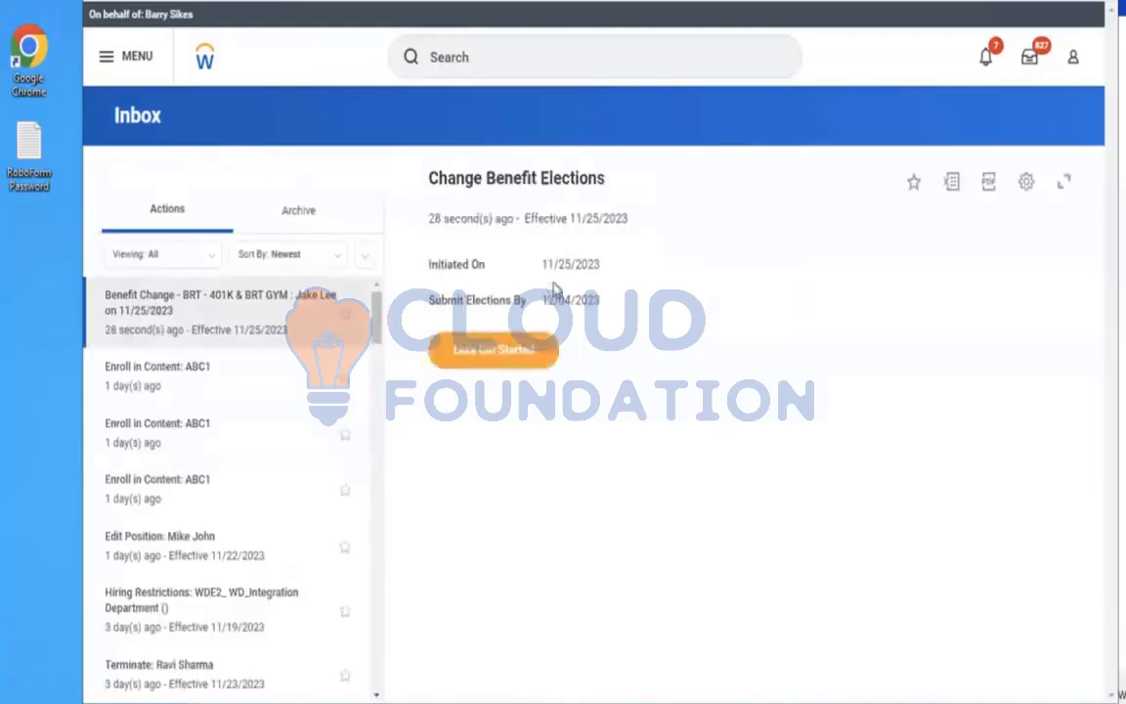
# Start the Change Benefit Elections event and select the Briteway Investment Retirement Plan for BRT 401k
pyautogui.click(501, 349)
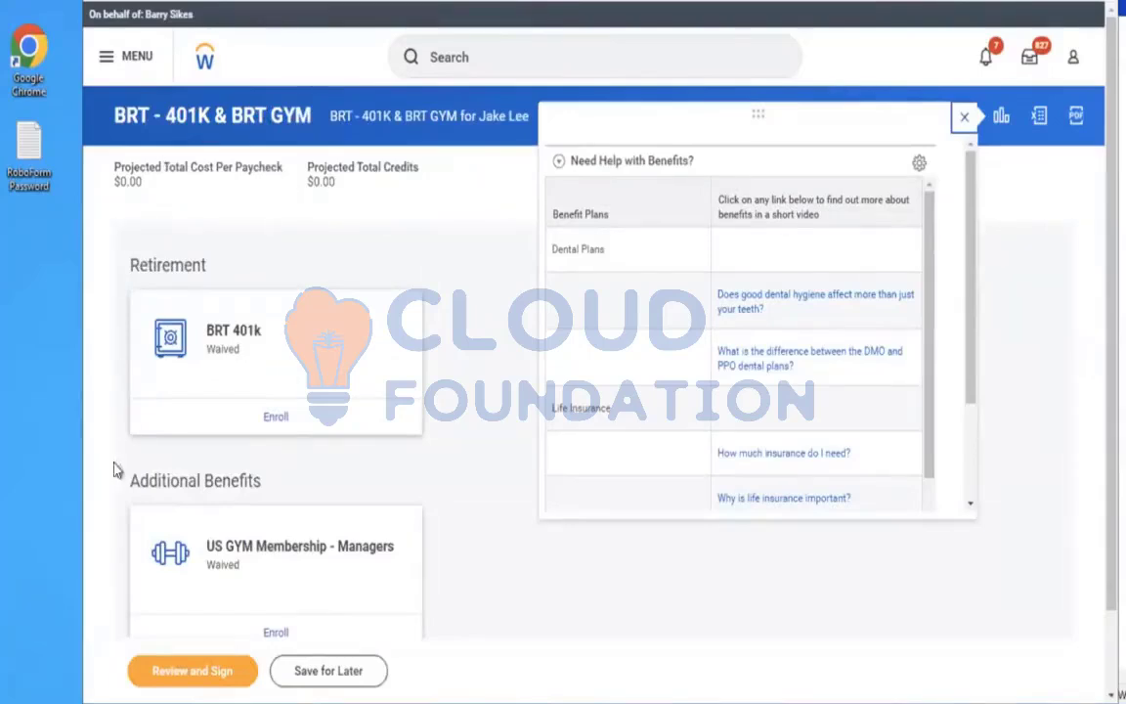
pyautogui.click(964, 118)
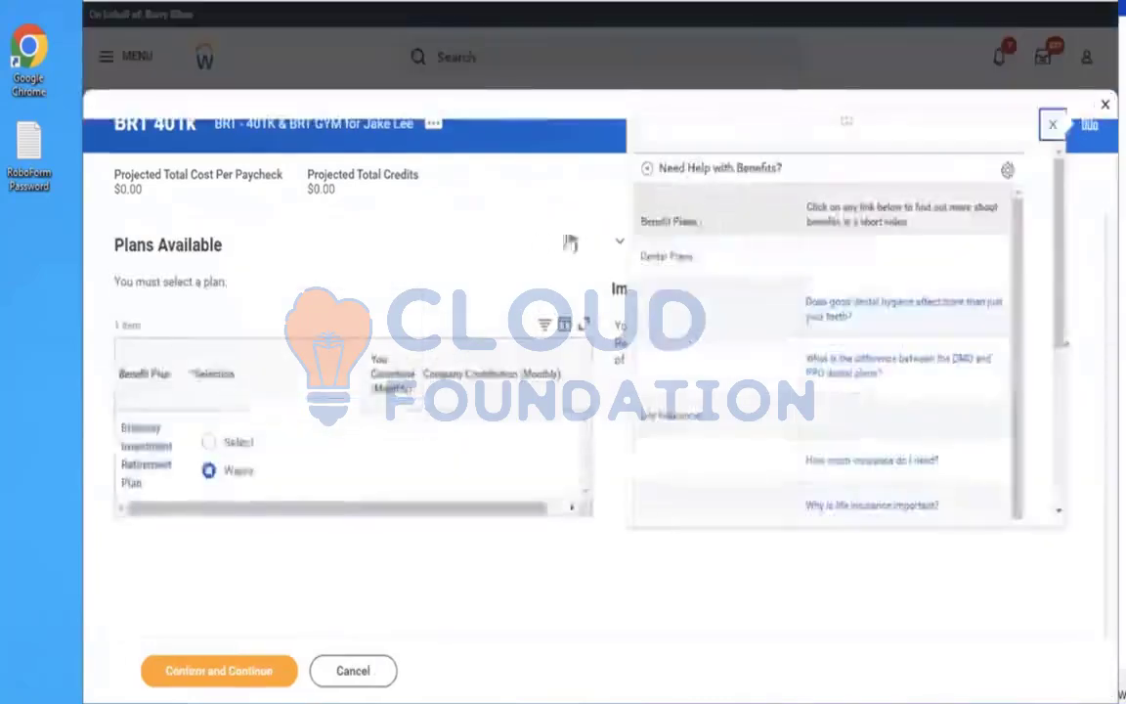
pyautogui.click(208, 443)
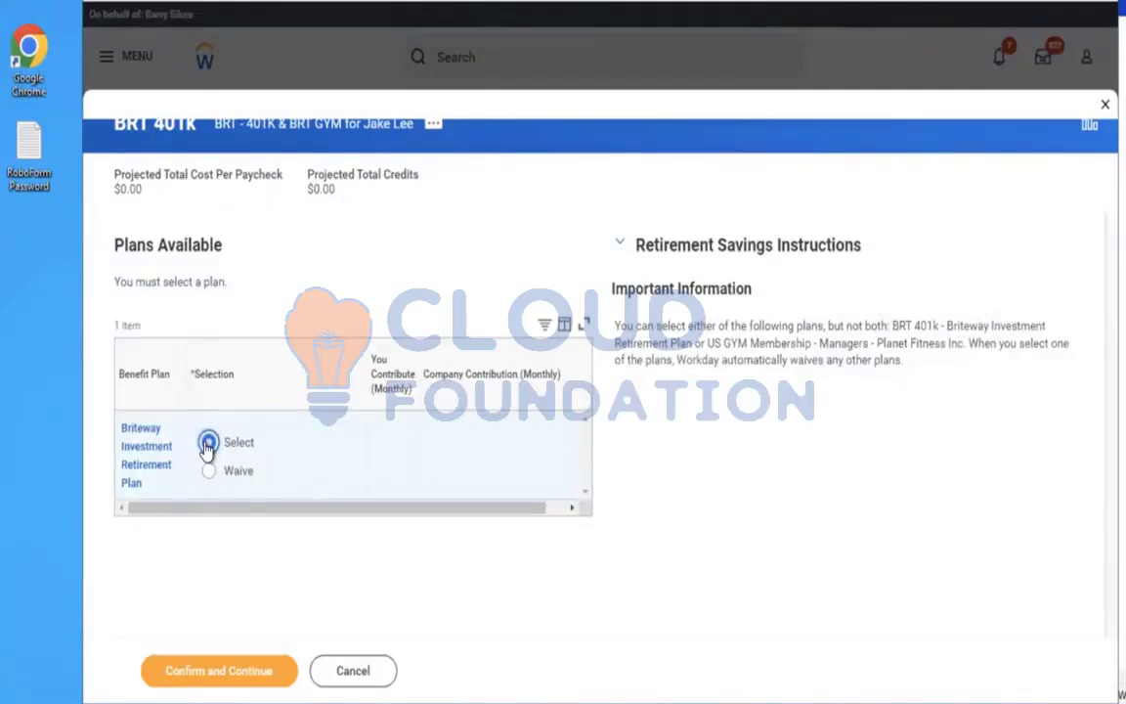
pyautogui.click(185, 674)
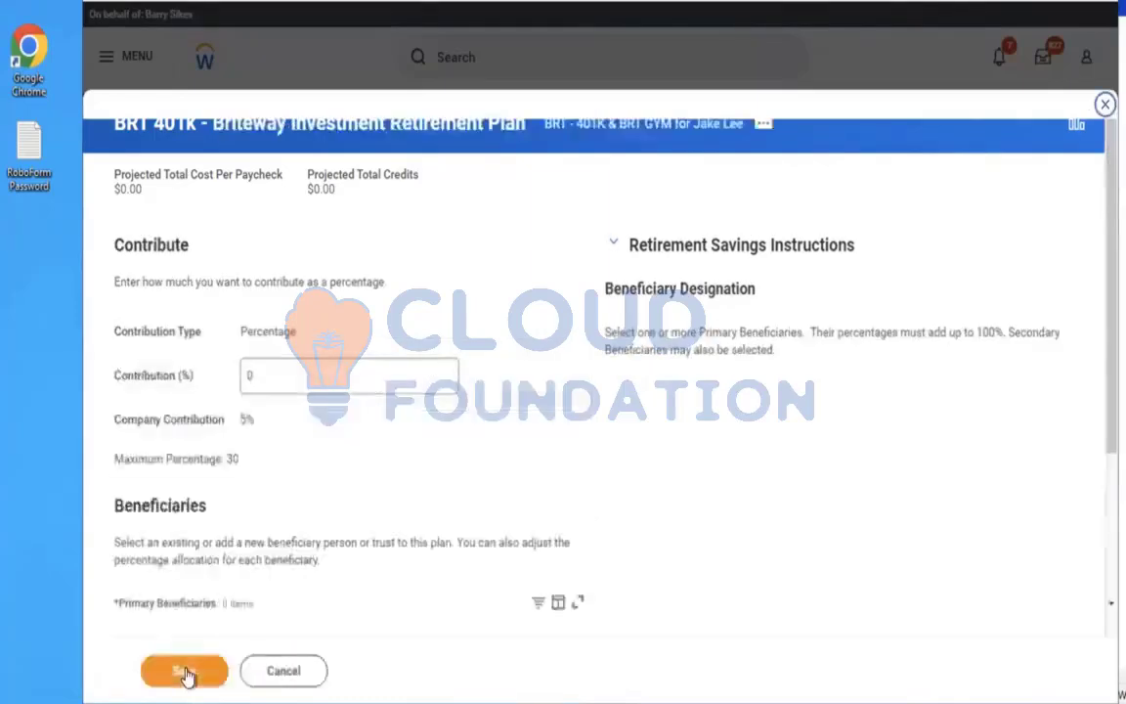
# Set the 401k contribution to 5 percent and try to save the election
pyautogui.click(330, 373)
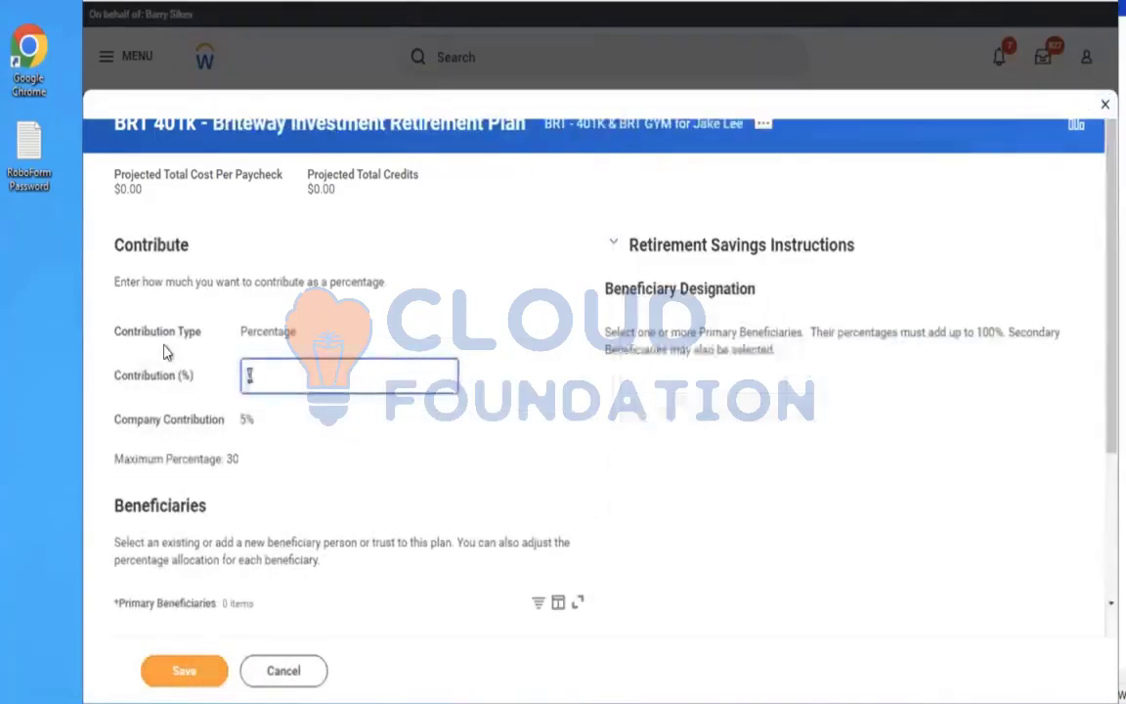
pyautogui.write('5')
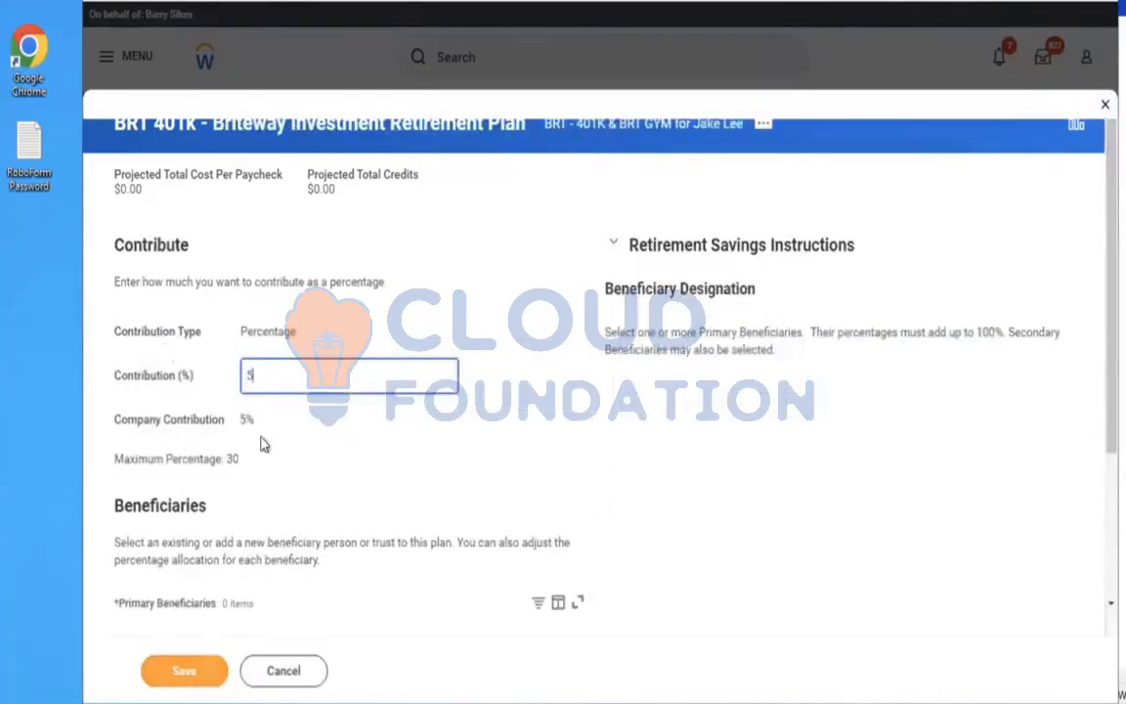
pyautogui.click(186, 673)
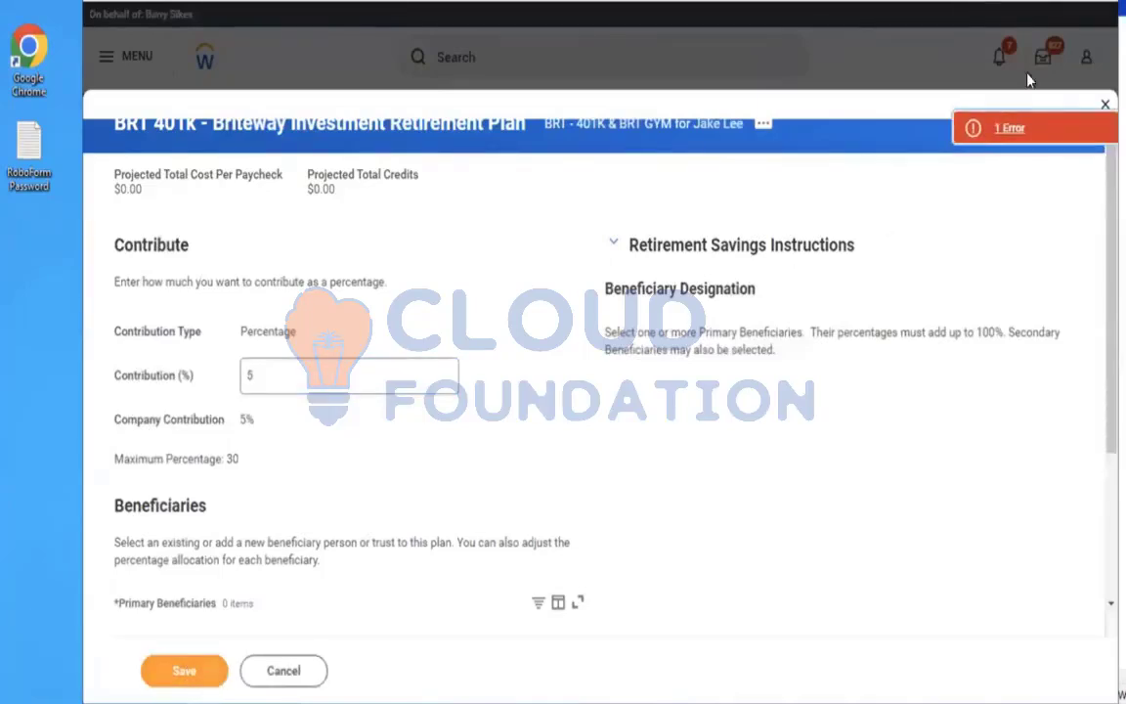
pyautogui.click(977, 132)
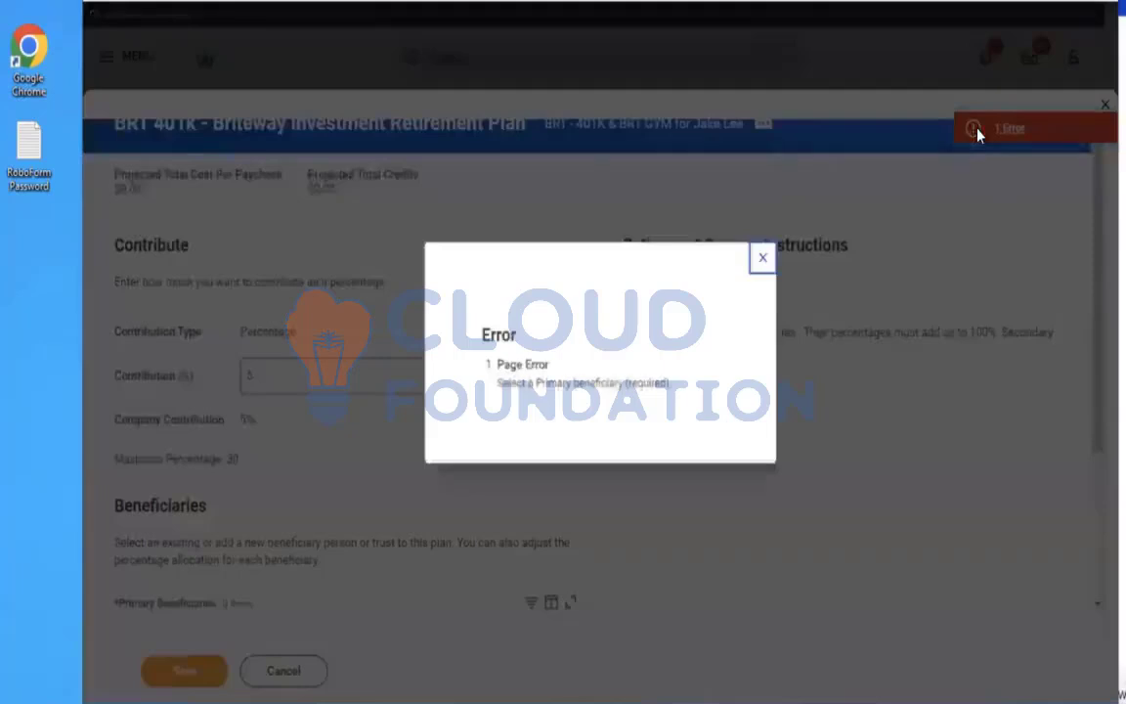
pyautogui.click(760, 255)
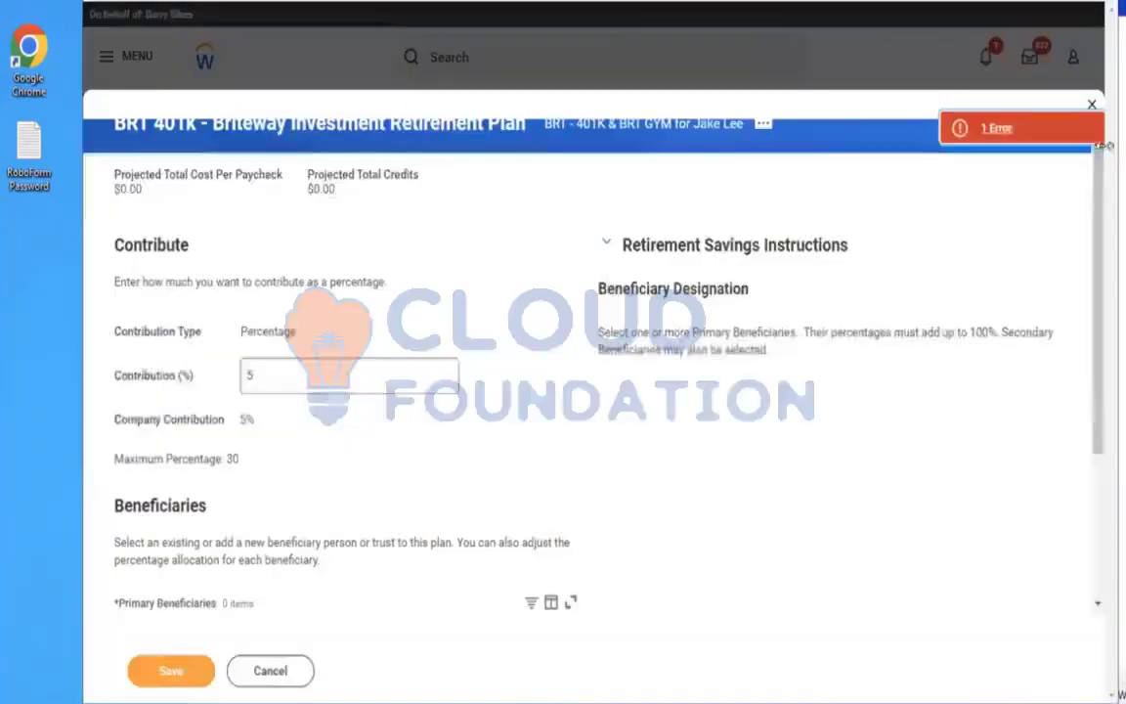
# Add the spouse as an existing primary beneficiary with a 50 percent allocation
pyautogui.scroll(-2, 1093, 254)
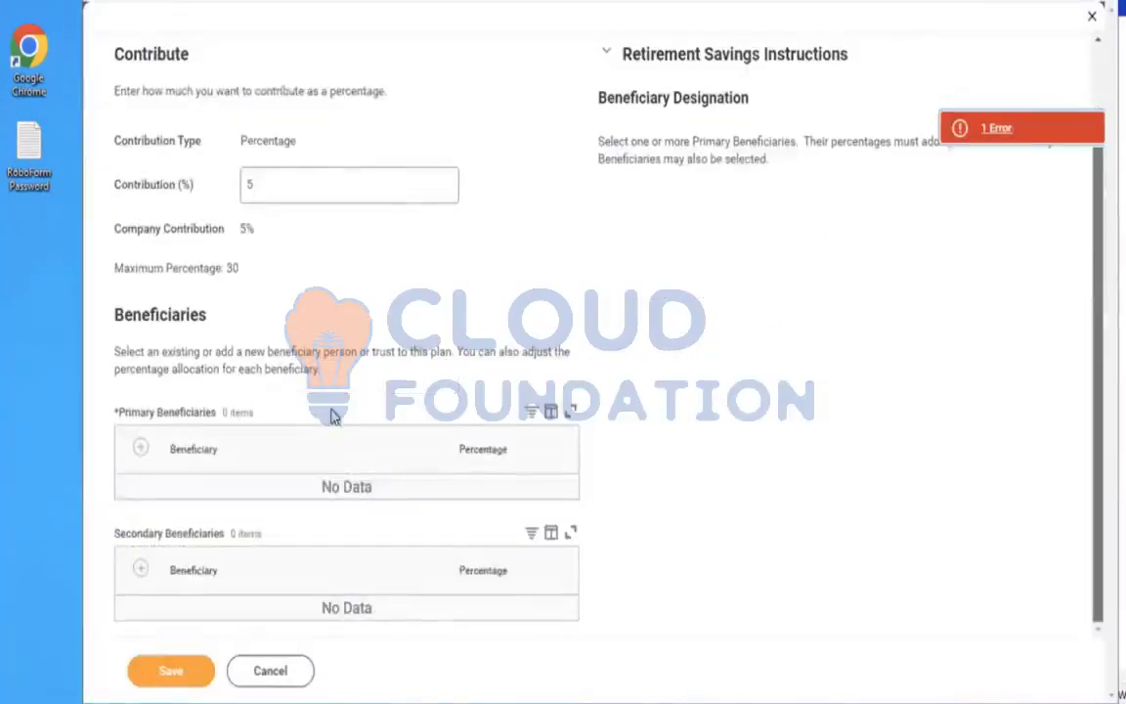
pyautogui.click(139, 448)
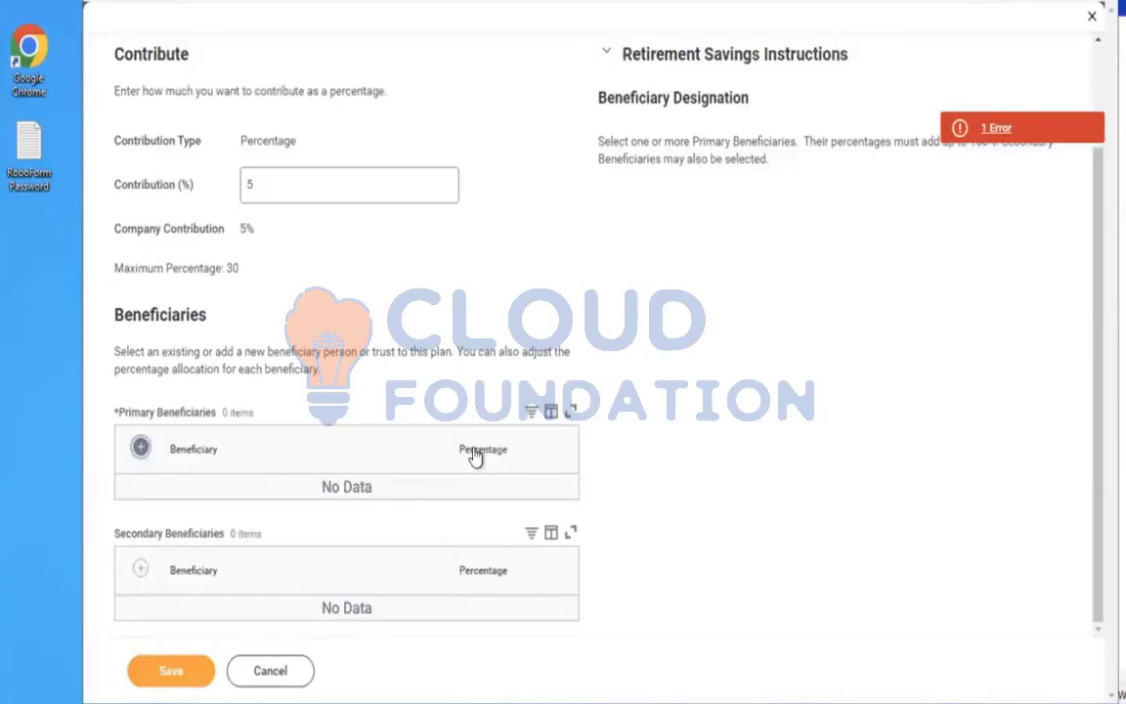
pyautogui.click(355, 518)
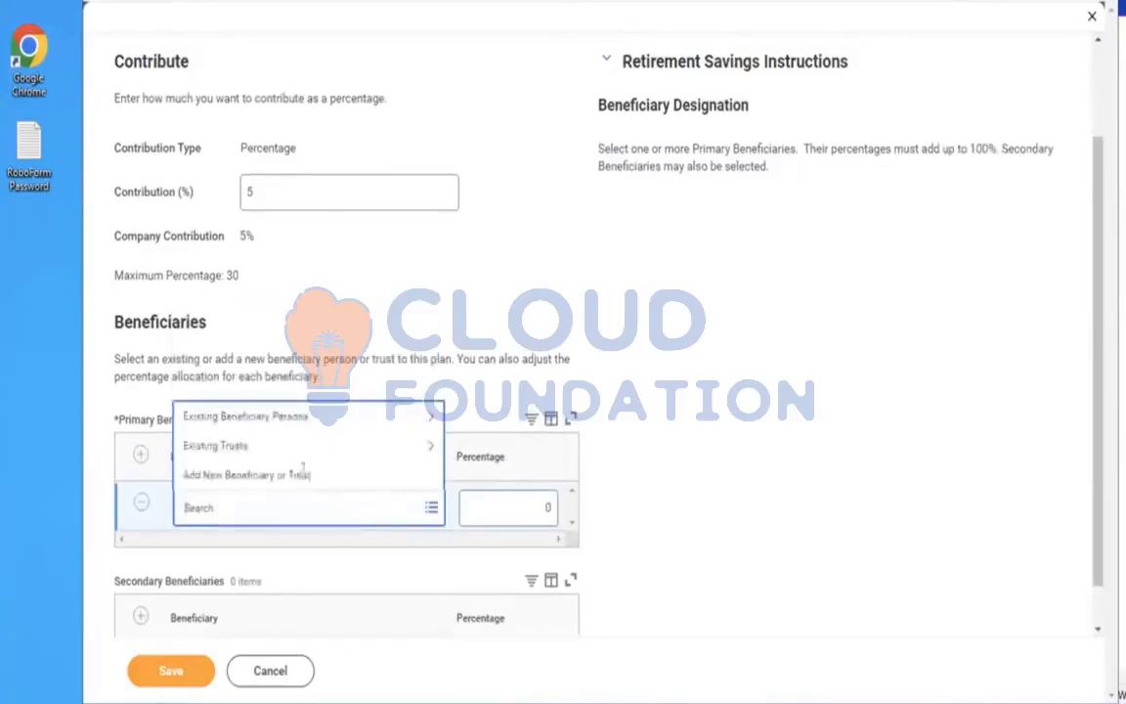
pyautogui.click(265, 431)
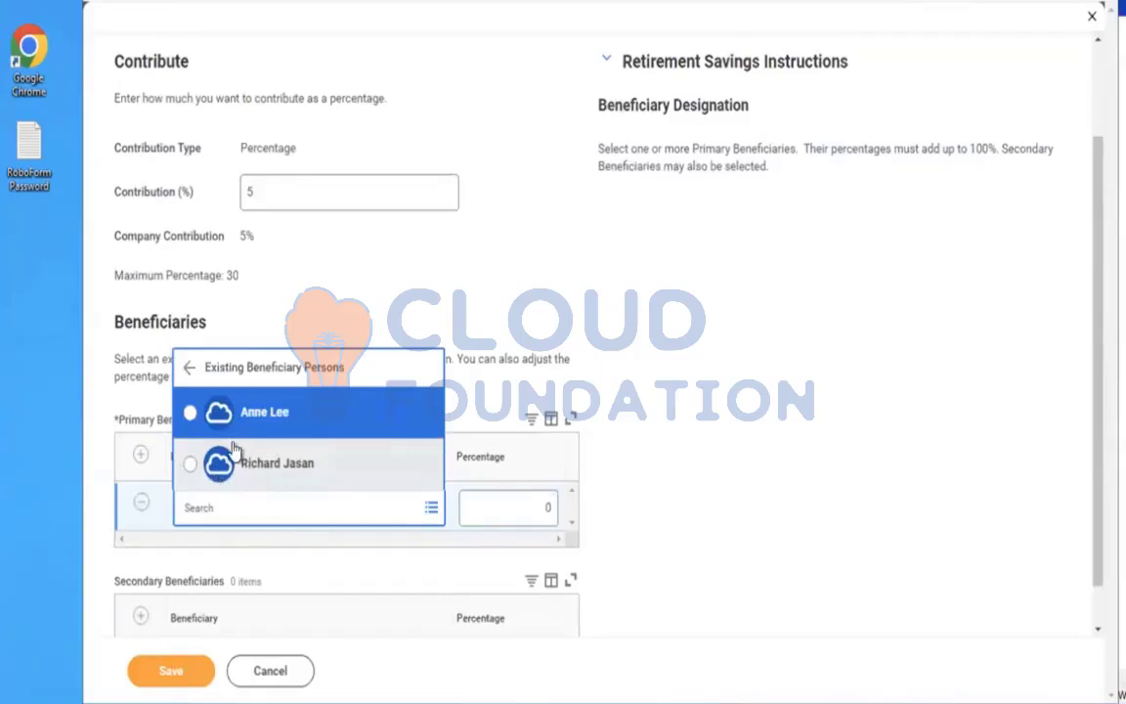
pyautogui.click(260, 422)
pyautogui.click(506, 500)
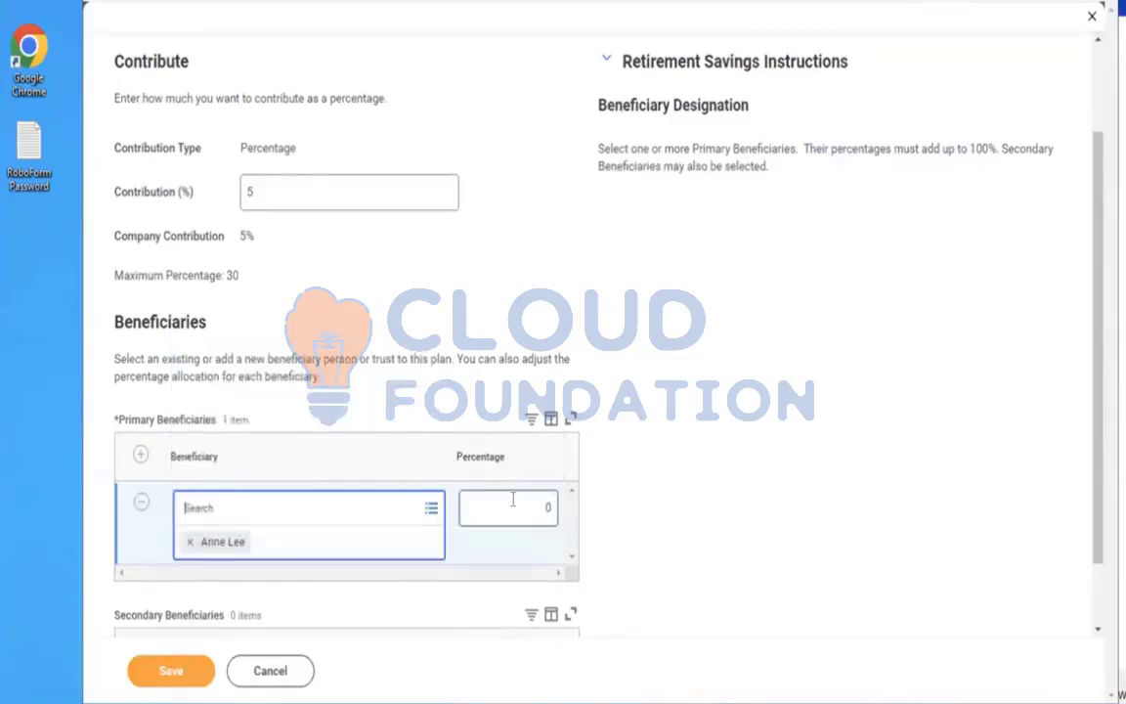
pyautogui.write('50')
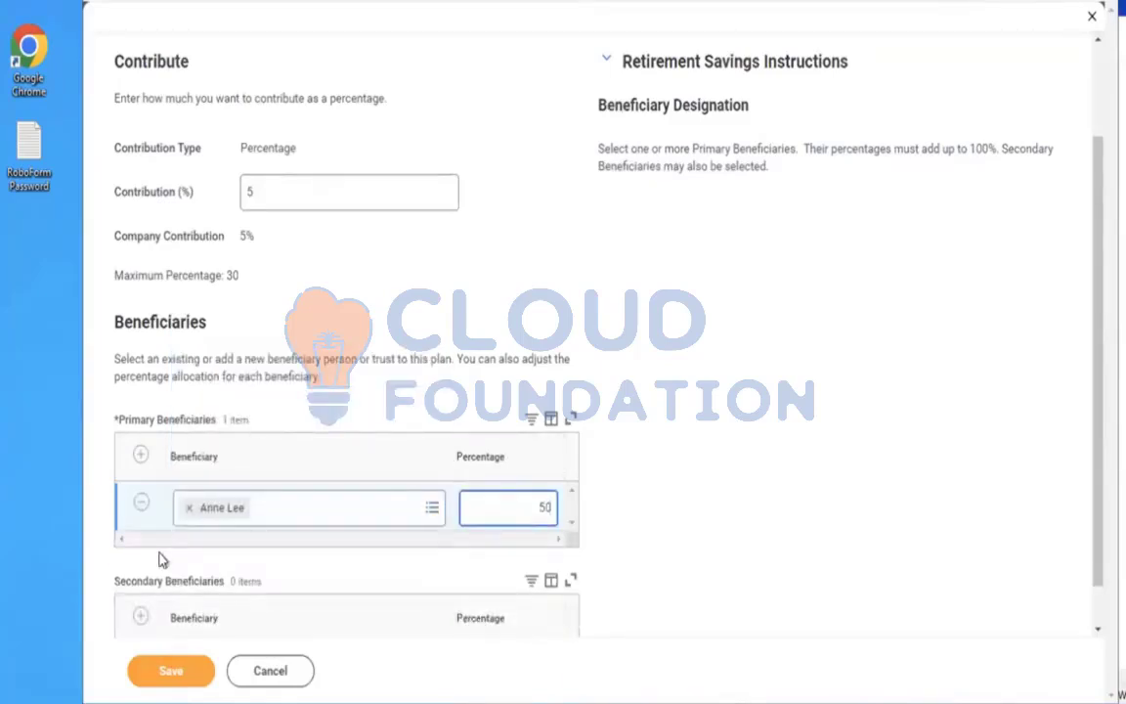
# Add the son as a second primary beneficiary at 50 percent and save the 401k election
pyautogui.click(141, 456)
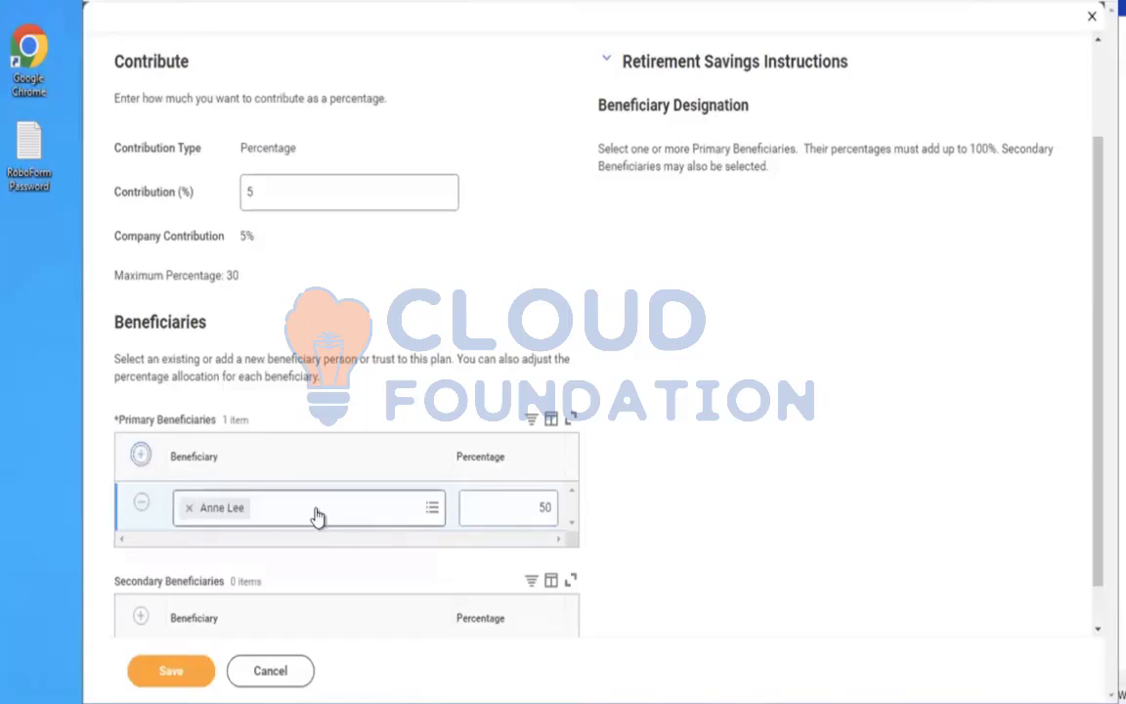
pyautogui.click(315, 507)
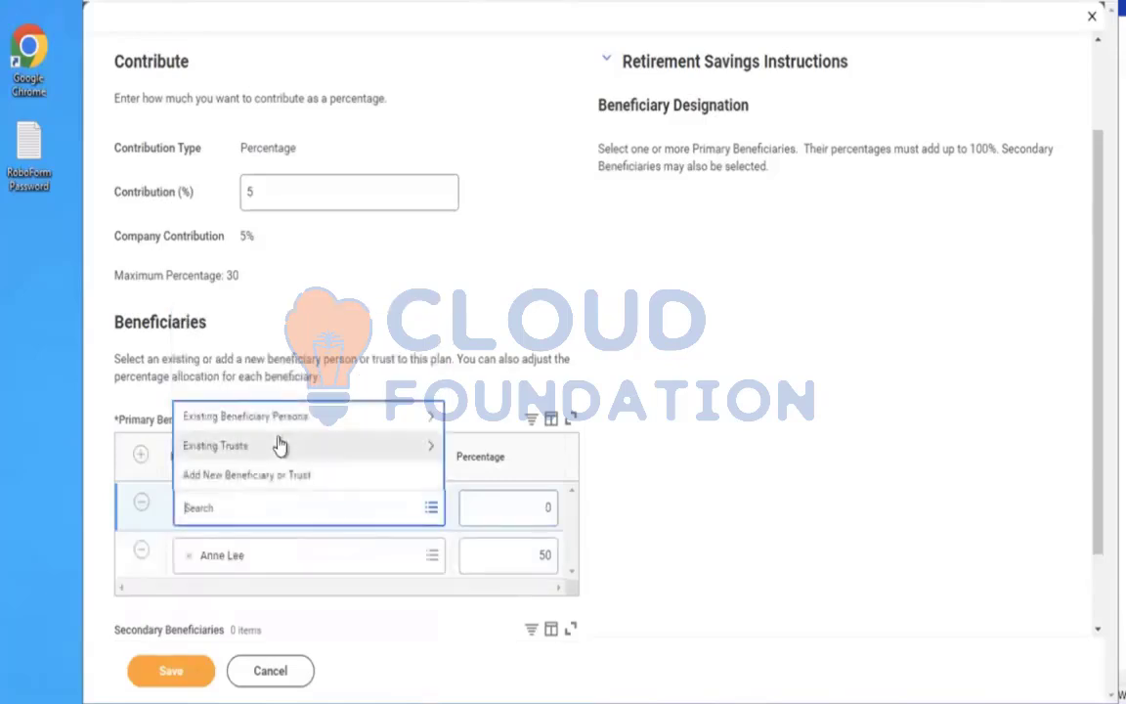
pyautogui.click(262, 417)
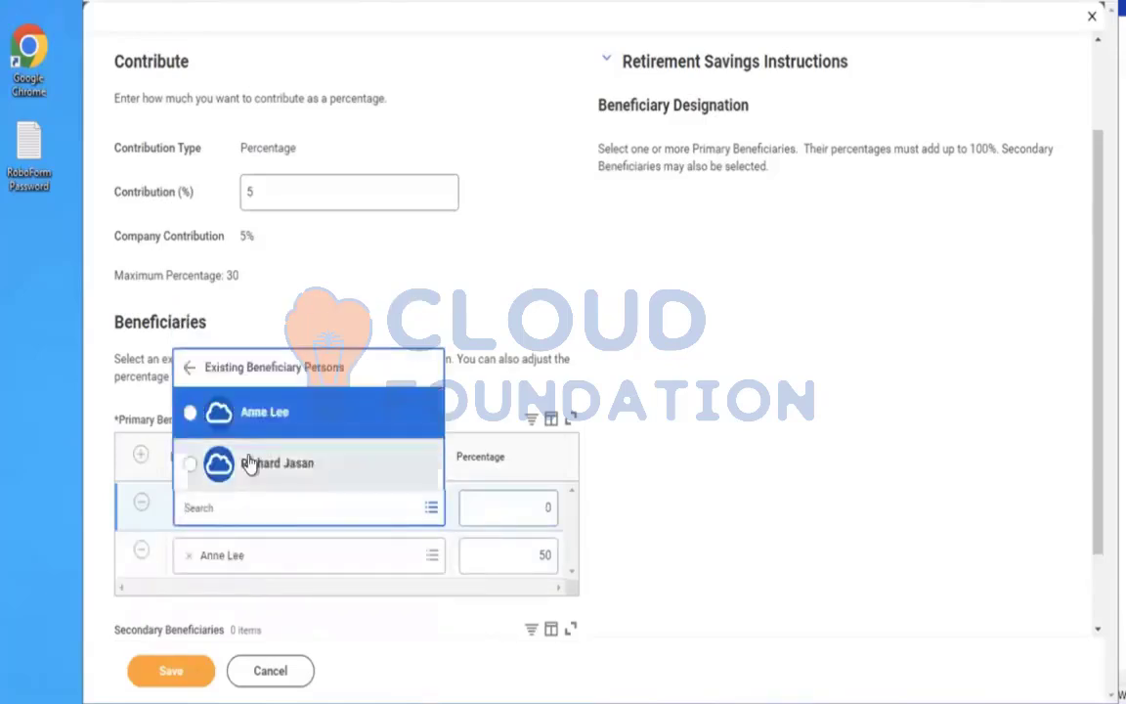
pyautogui.click(254, 464)
pyautogui.click(522, 510)
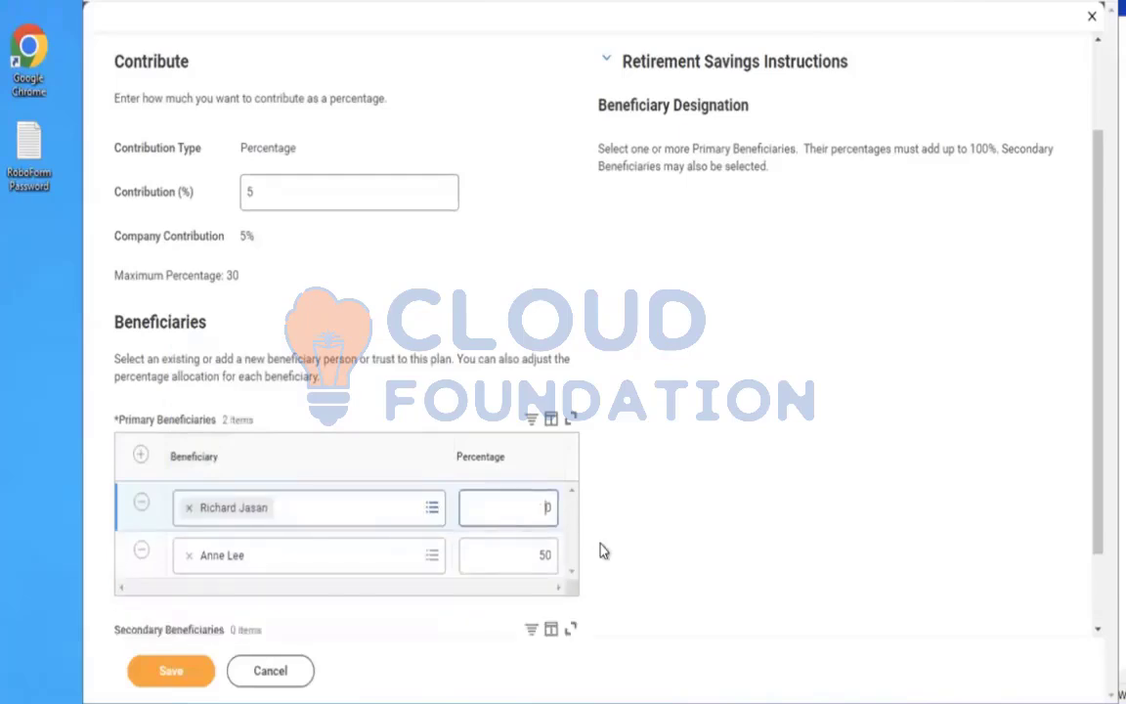
pyautogui.write('50')
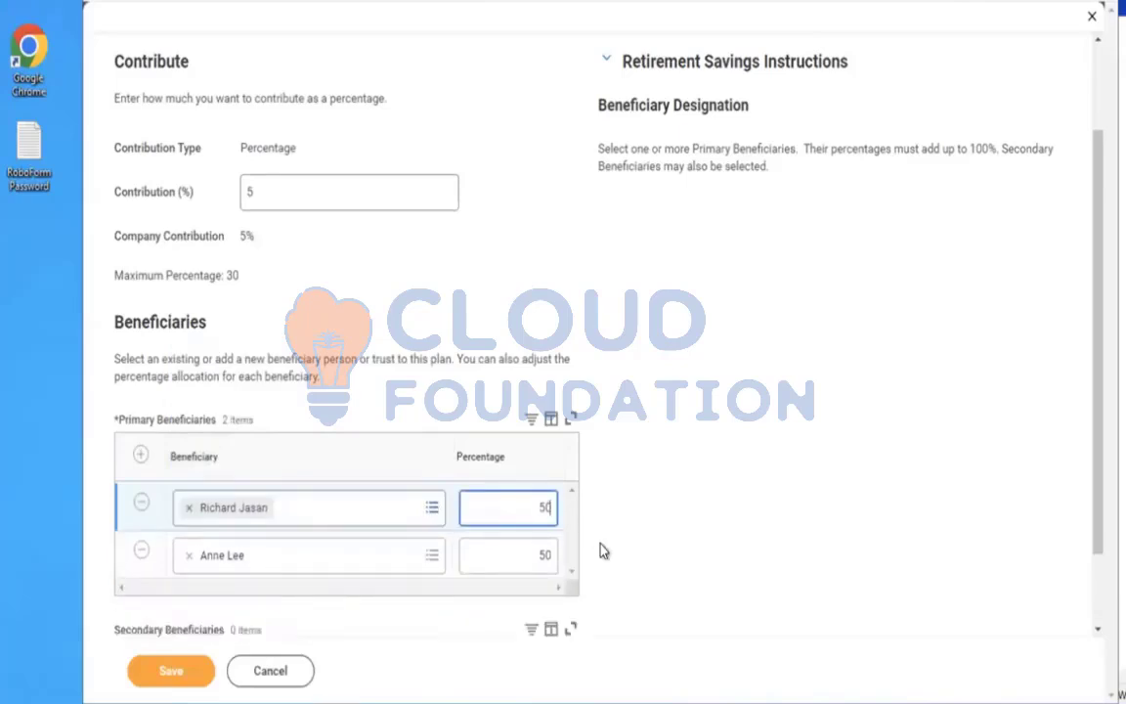
pyautogui.click(176, 669)
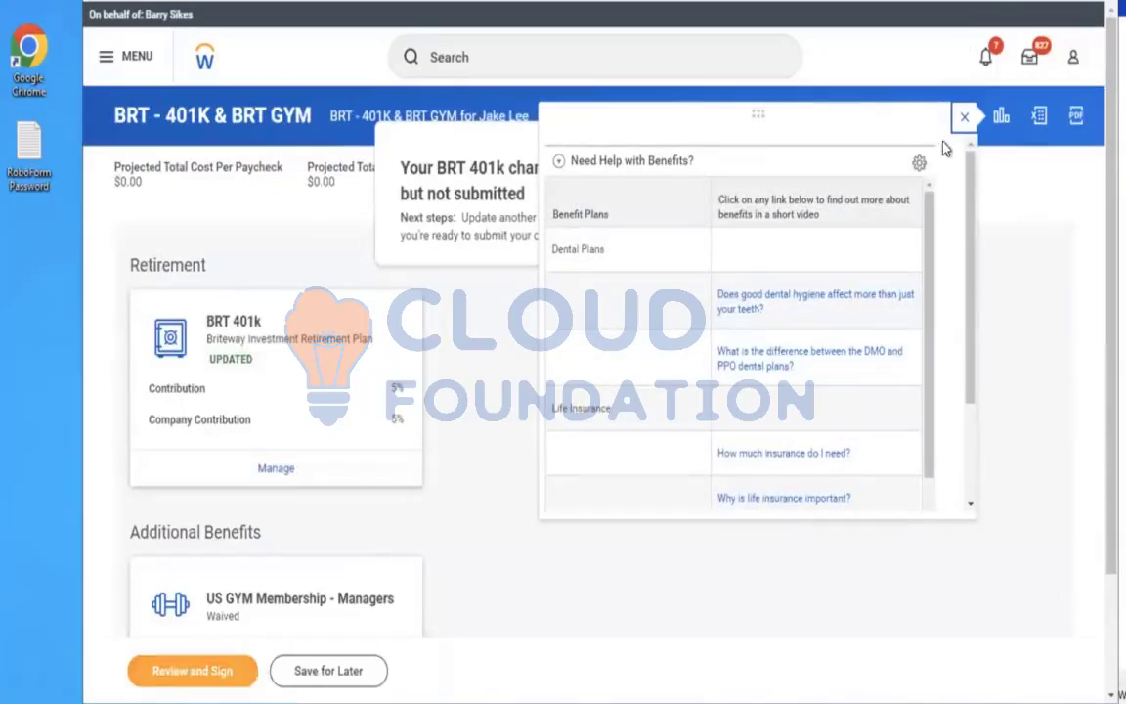
# Try to select the US GYM Membership - Managers plan, then cancel removing BRT 401k and leave the plan
pyautogui.click(960, 119)
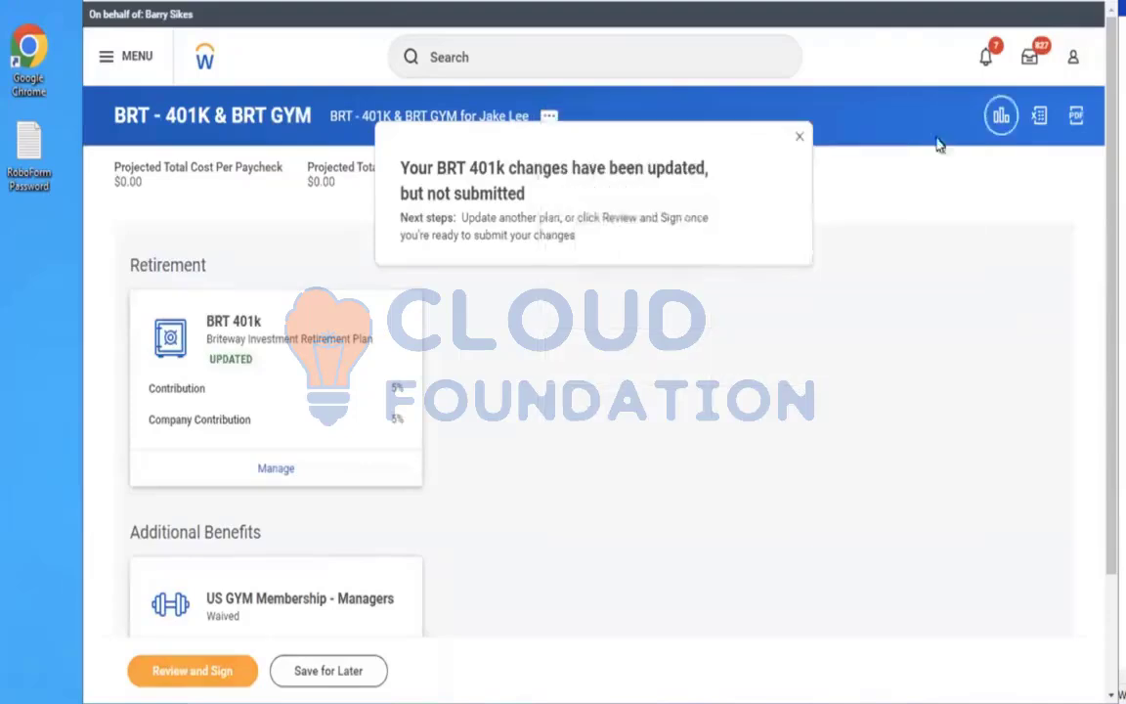
pyautogui.scroll(-3, 665, 459)
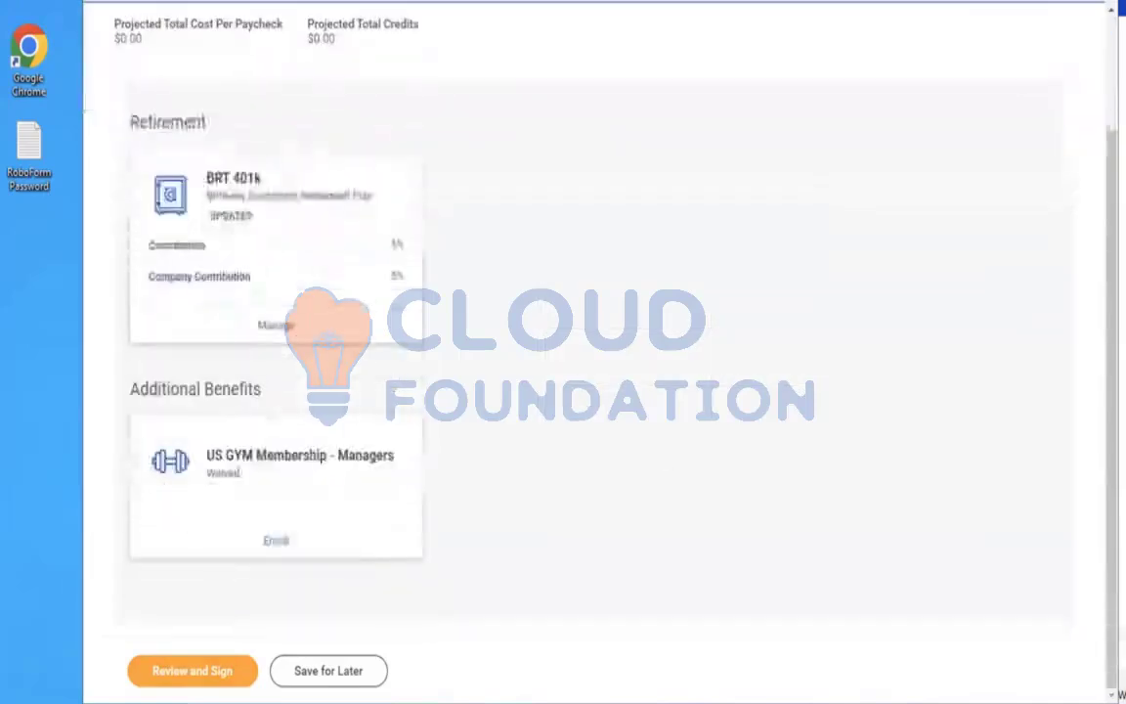
pyautogui.click(278, 542)
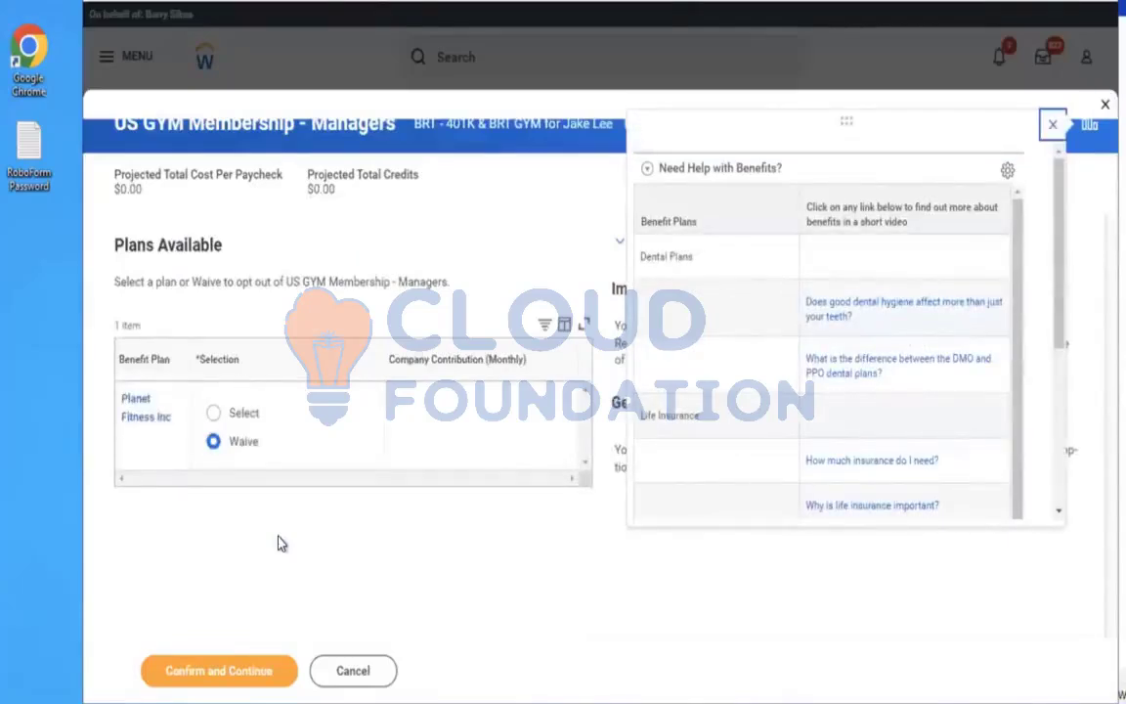
pyautogui.click(1051, 127)
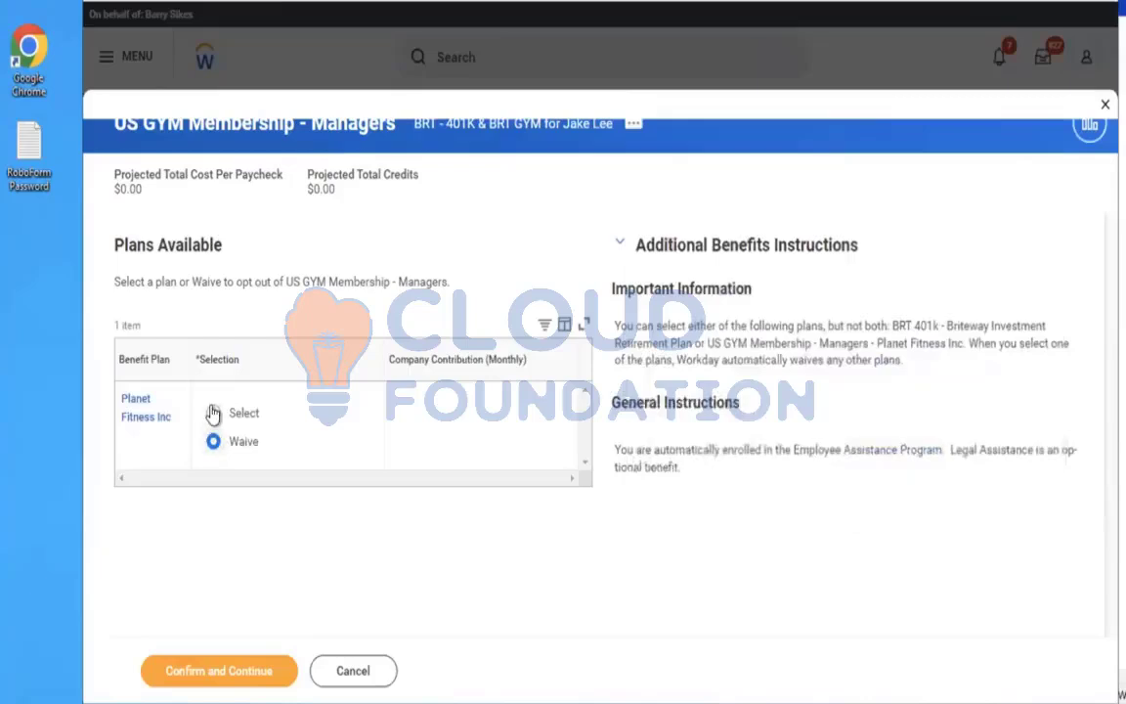
pyautogui.click(214, 413)
pyautogui.click(230, 673)
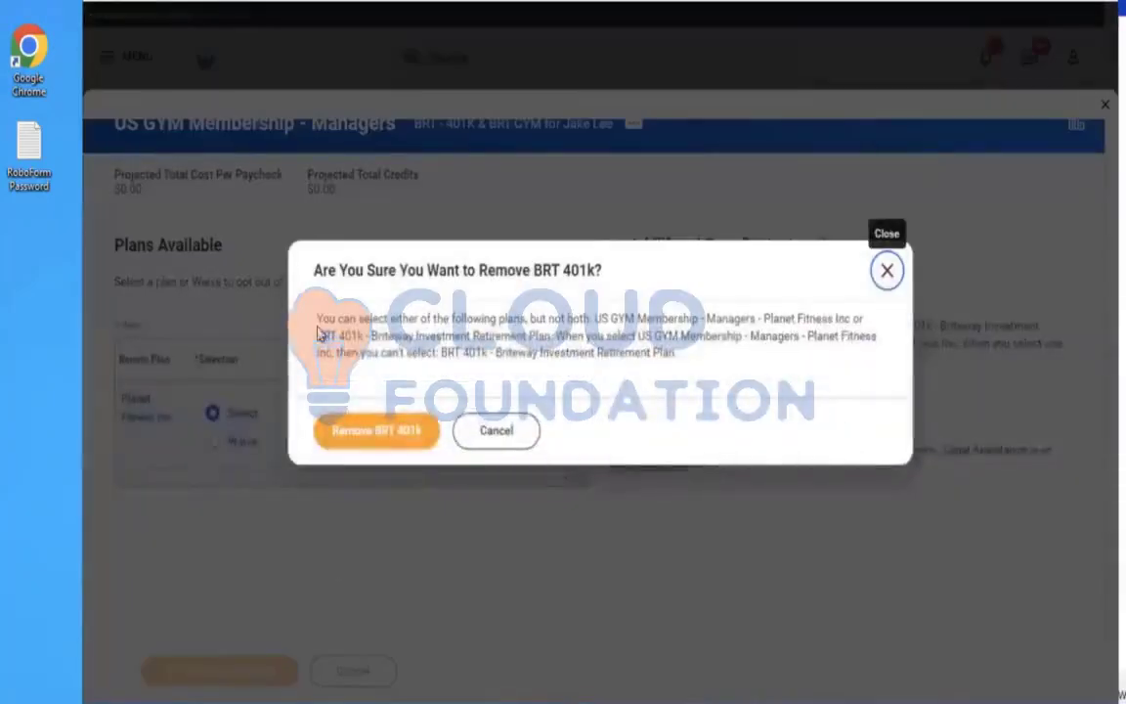
pyautogui.moveTo(317, 318); pyautogui.dragTo(700, 364)
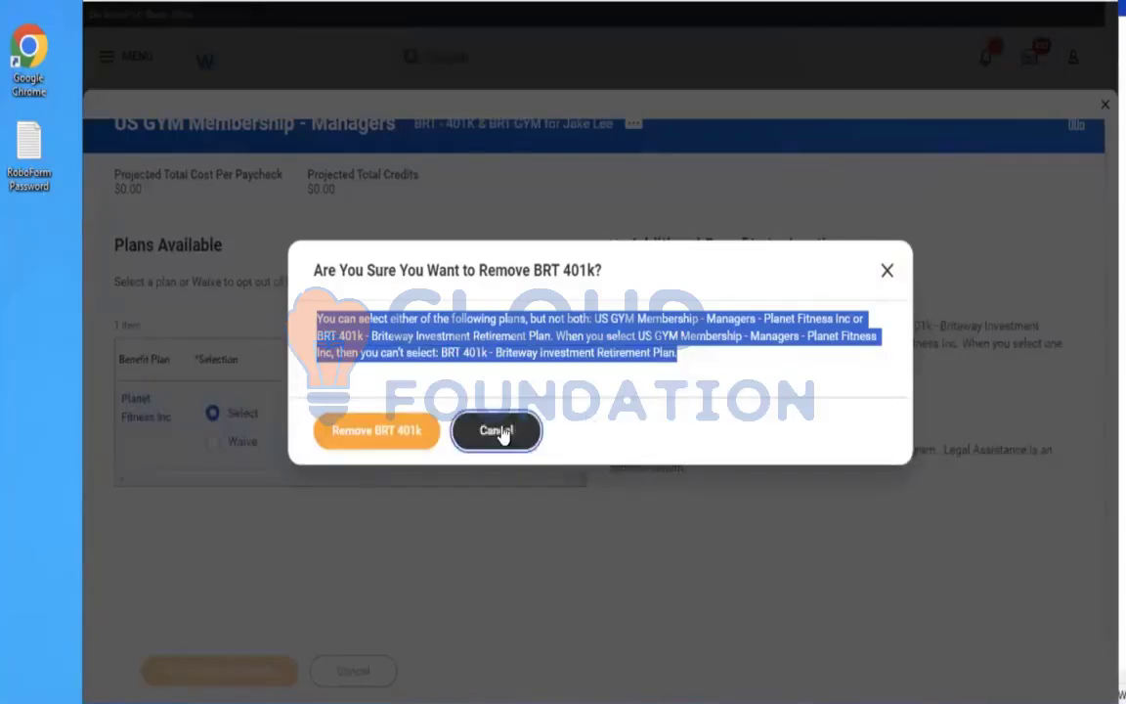
pyautogui.click(379, 440)
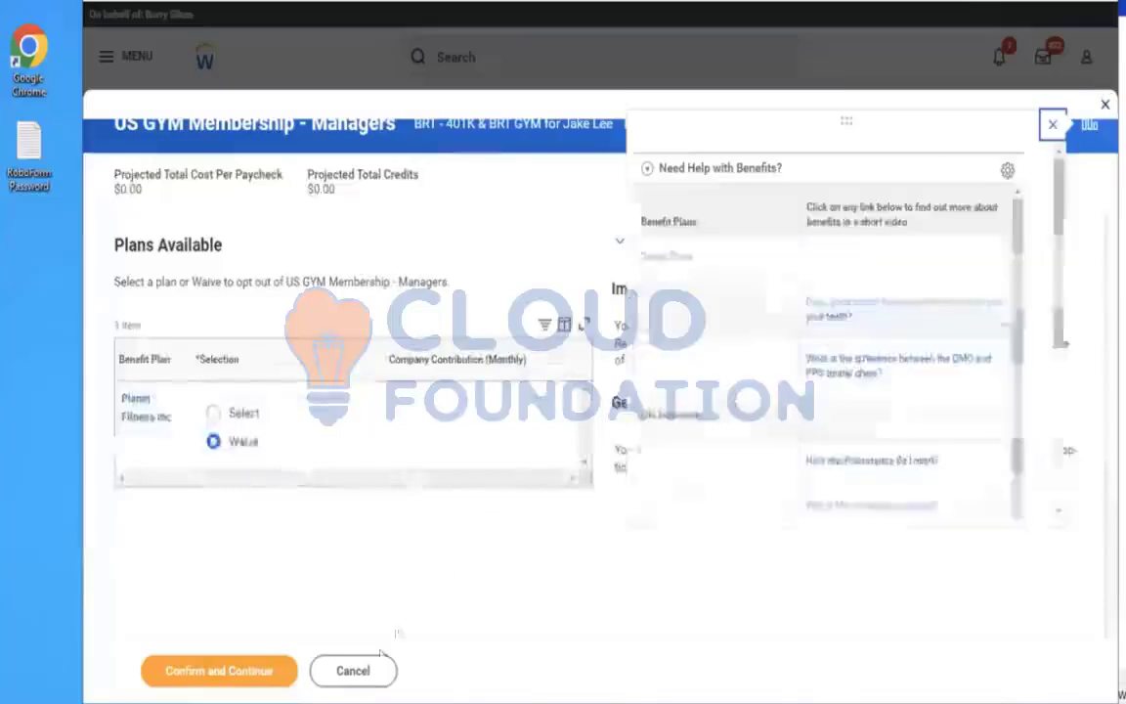
pyautogui.click(353, 681)
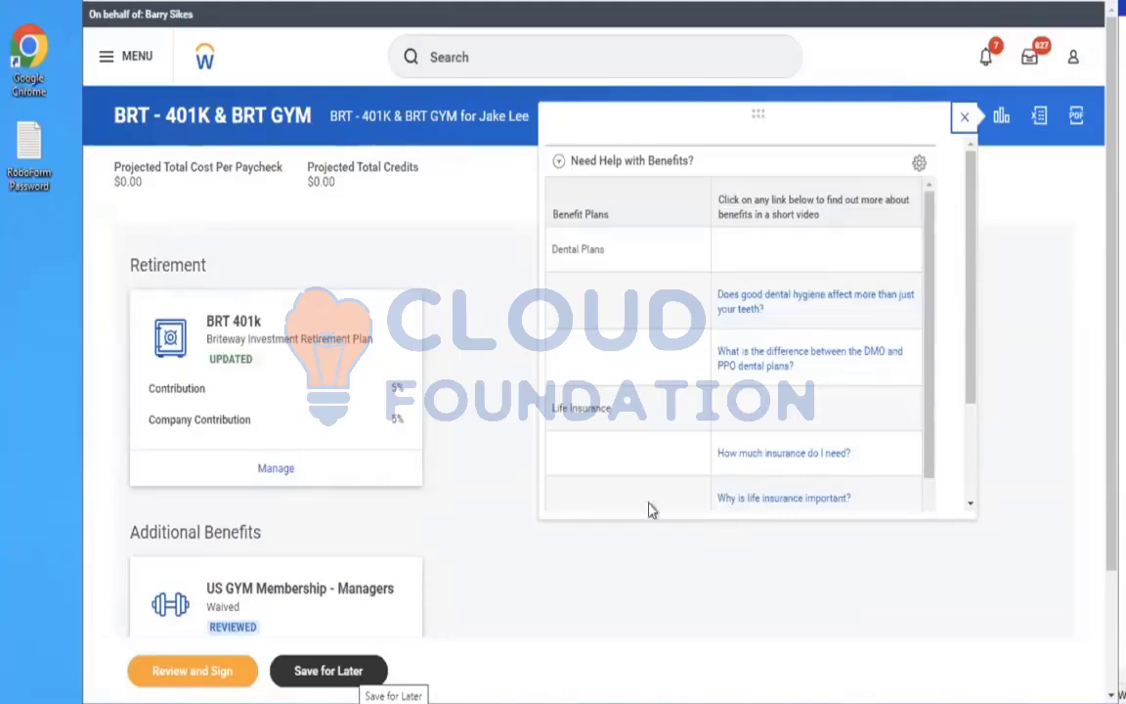
# Close the benefits help panel and stop the current proxy session
pyautogui.click(964, 119)
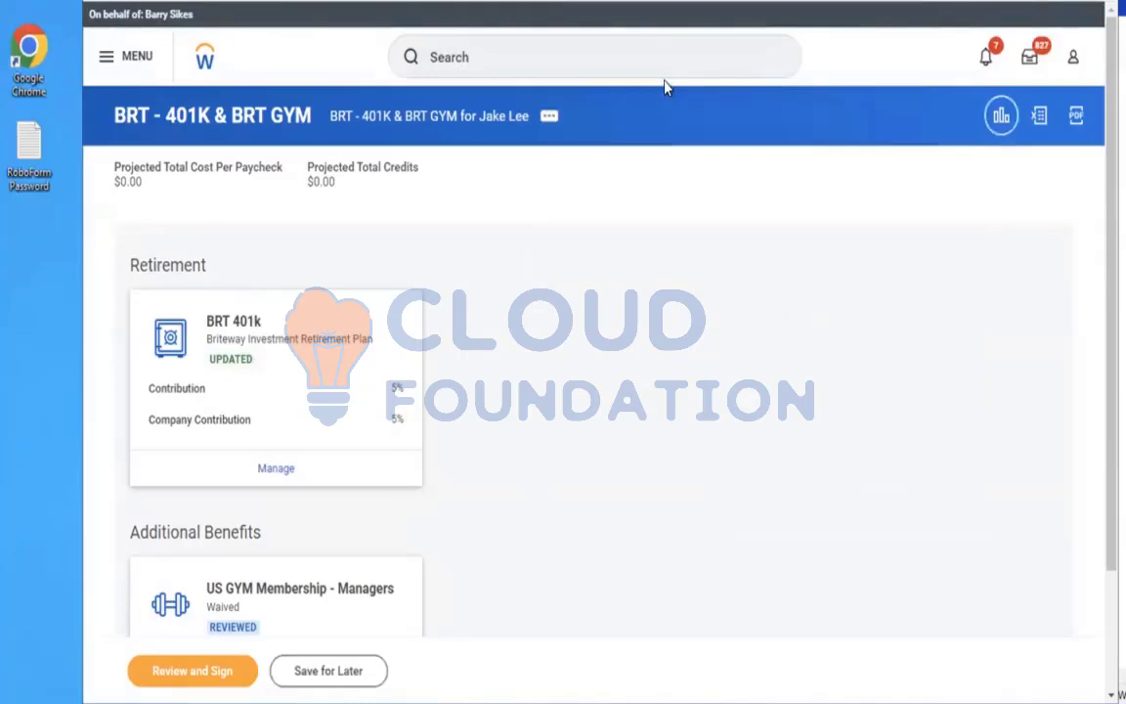
pyautogui.click(585, 73)
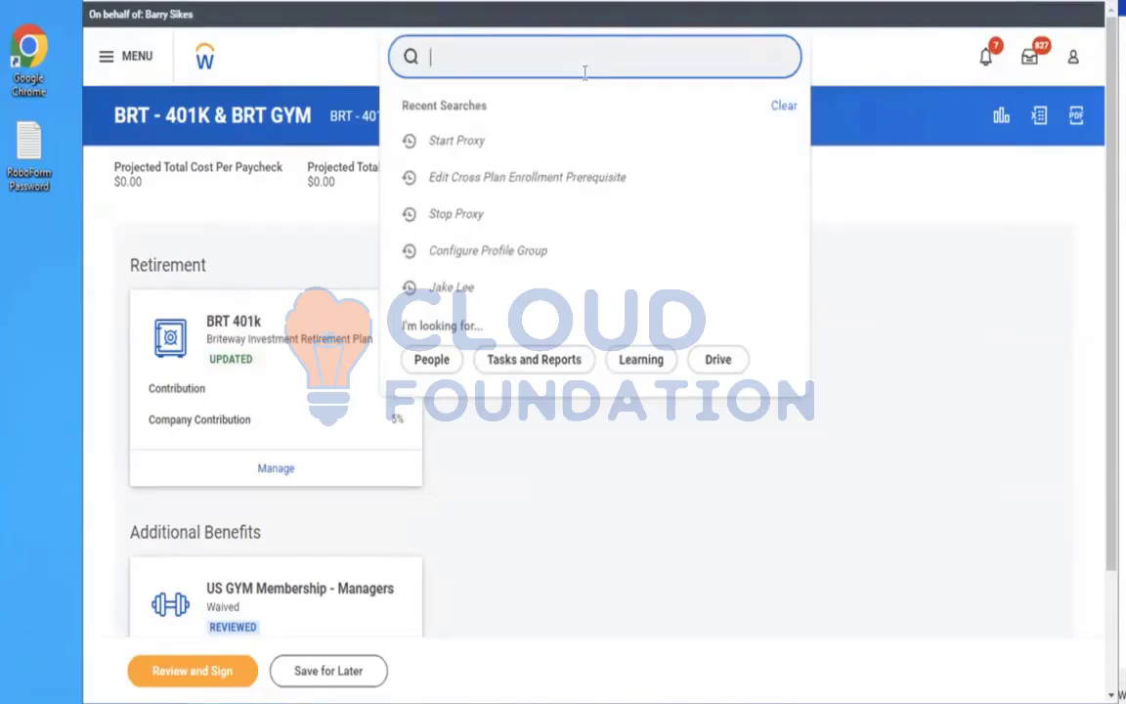
pyautogui.write('stop provi')
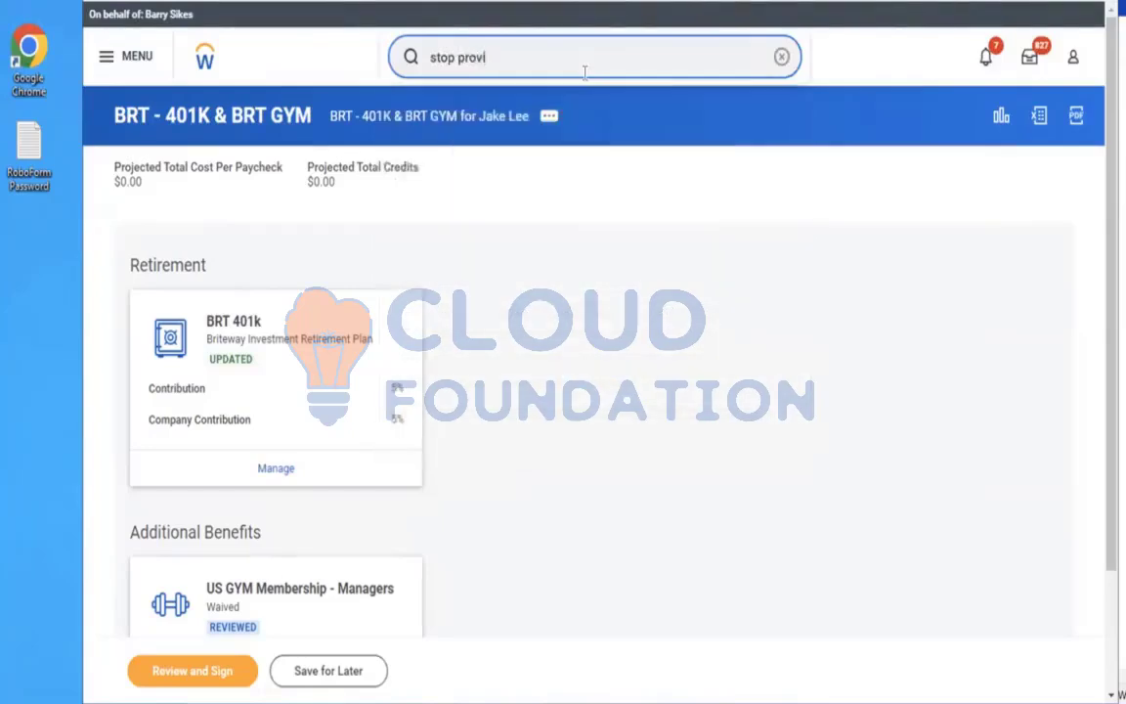
pyautogui.press('BackSpace')
pyautogui.press('BackSpace')
pyautogui.press('BackSpace')
pyautogui.press('BackSpace')
pyautogui.press('BackSpace')
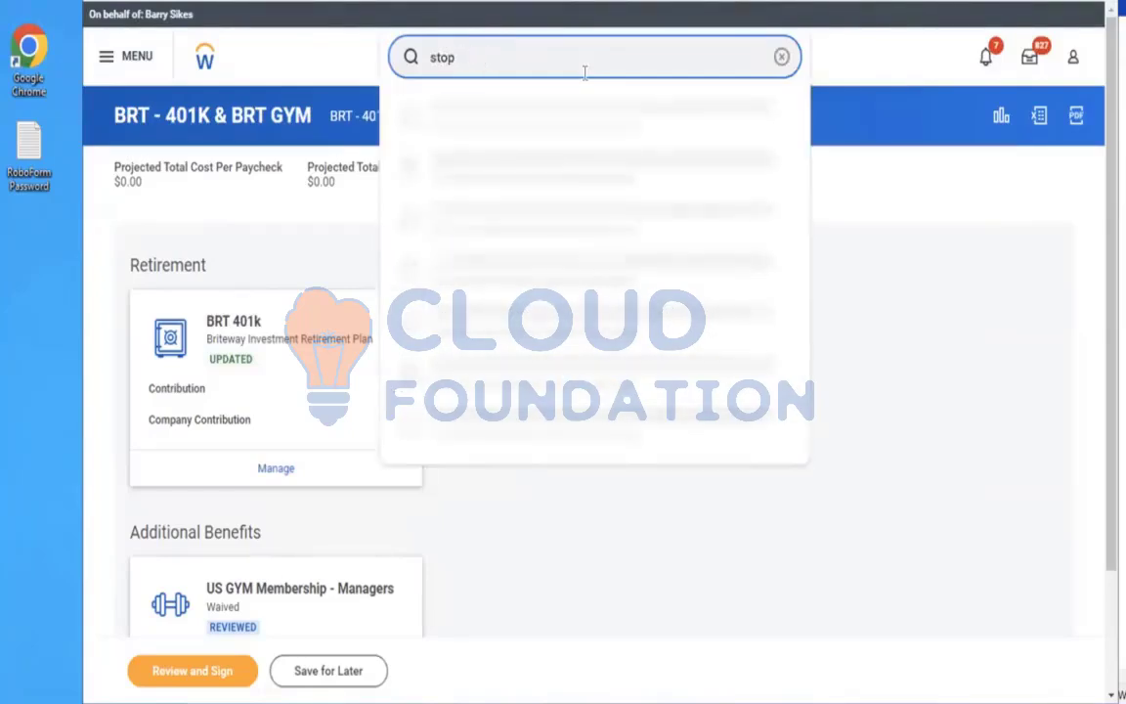
pyautogui.write('proxy')
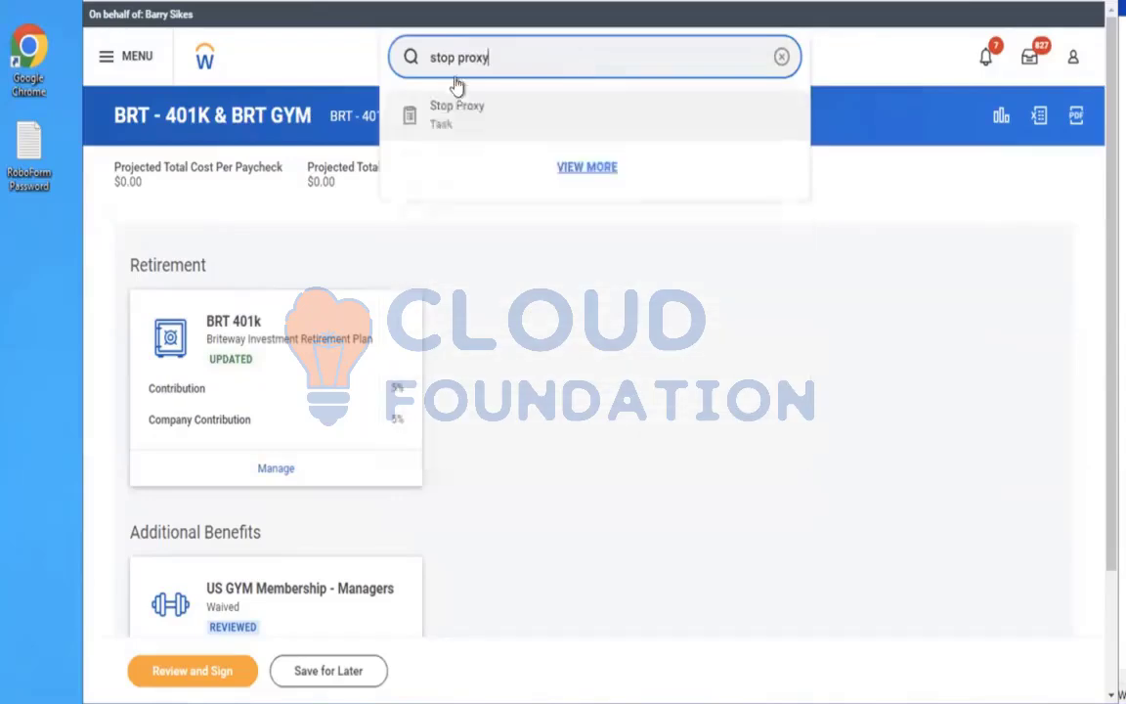
pyautogui.click(440, 110)
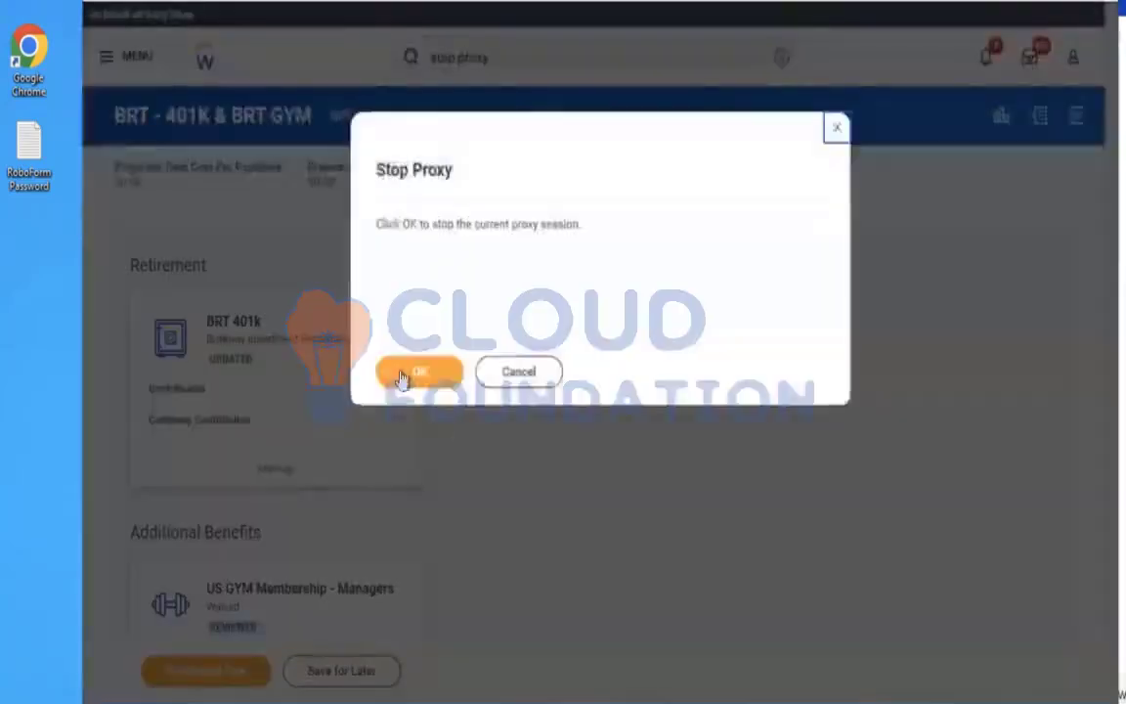
pyautogui.click(401, 373)
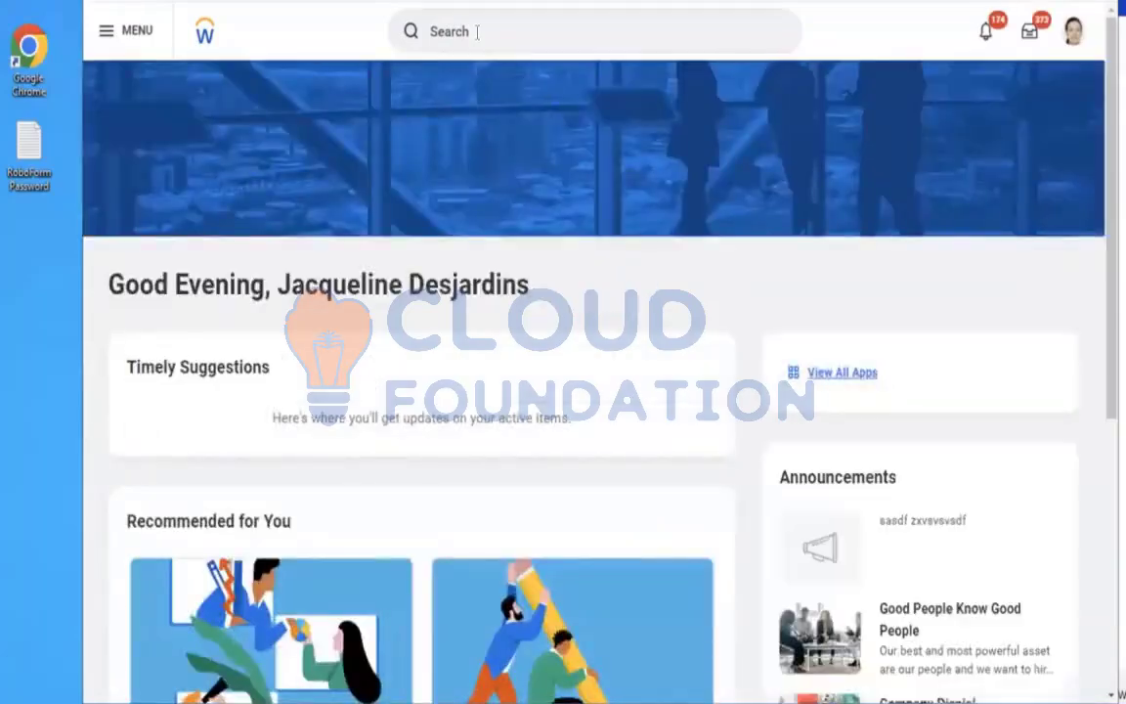
# Open the Benefit Plans report as of 11/25/2023
pyautogui.click(477, 31)
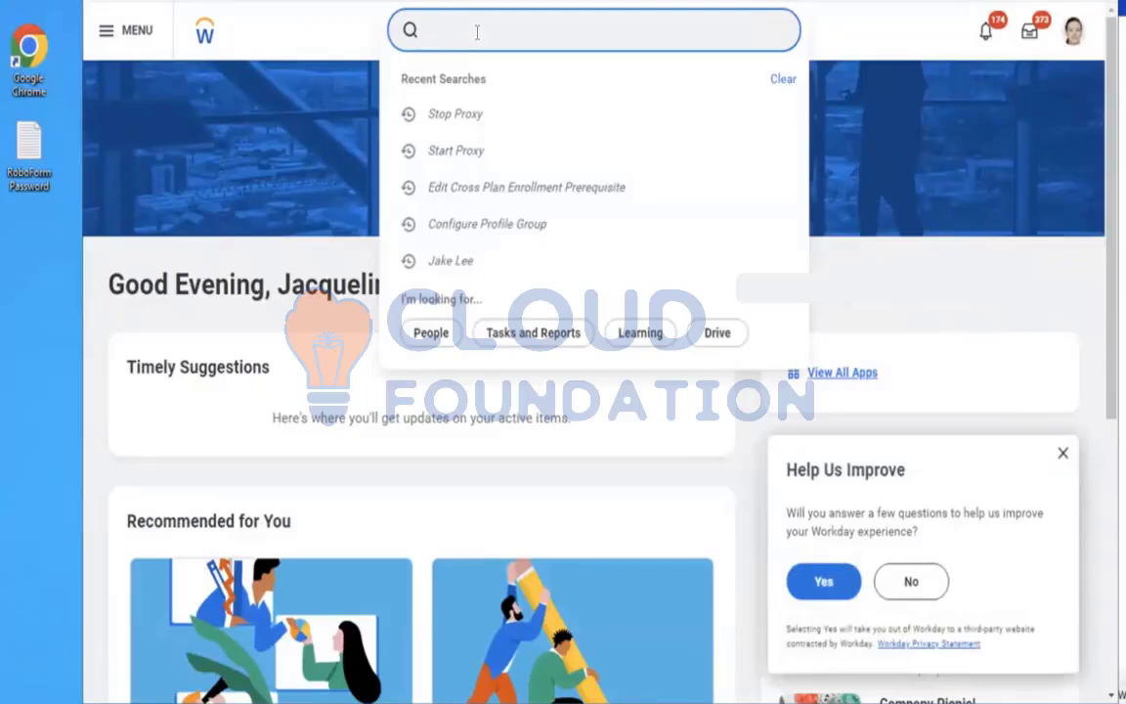
pyautogui.write('ben plan')
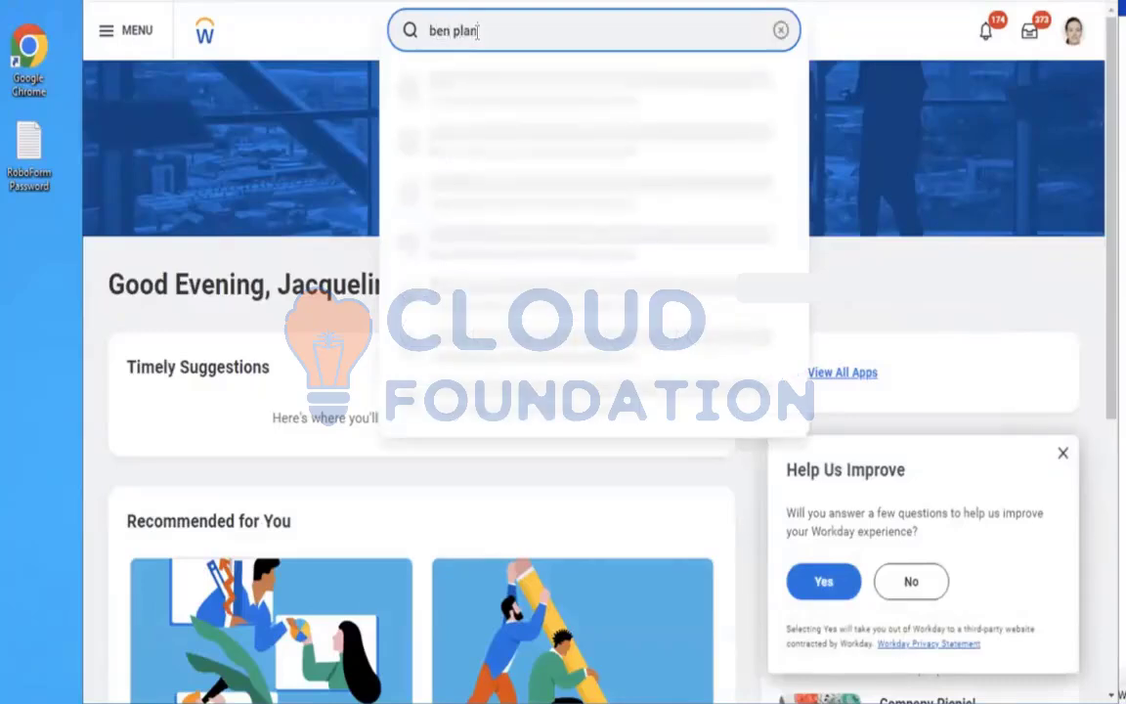
pyautogui.click(461, 98)
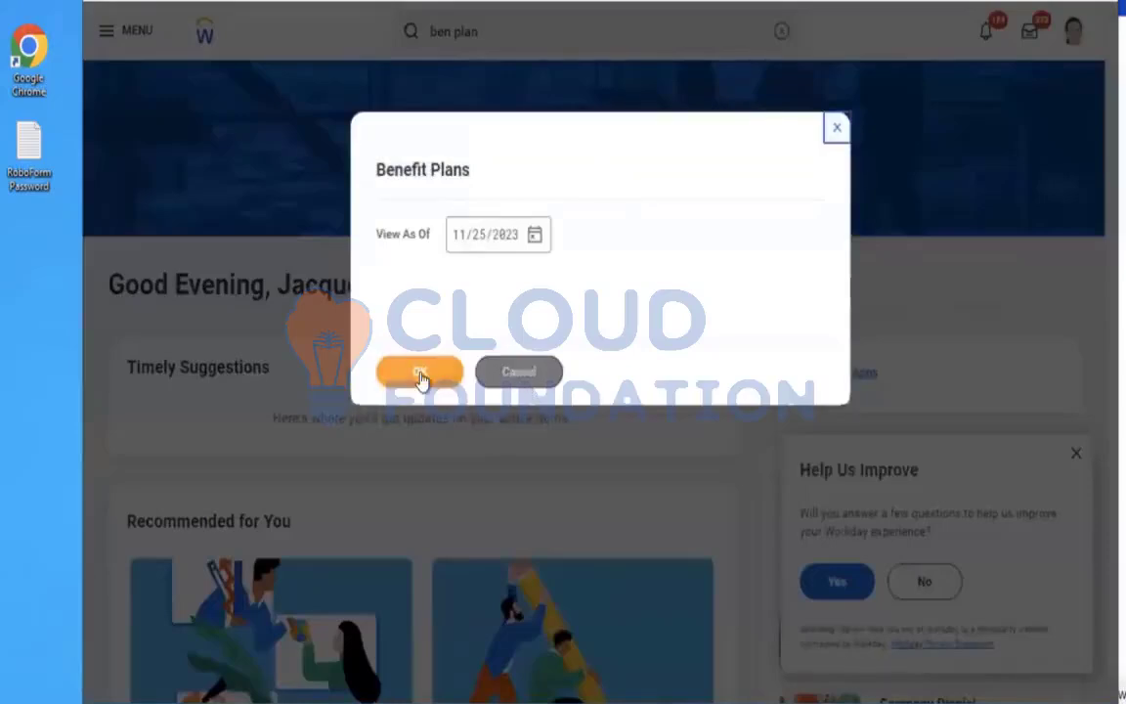
pyautogui.click(420, 374)
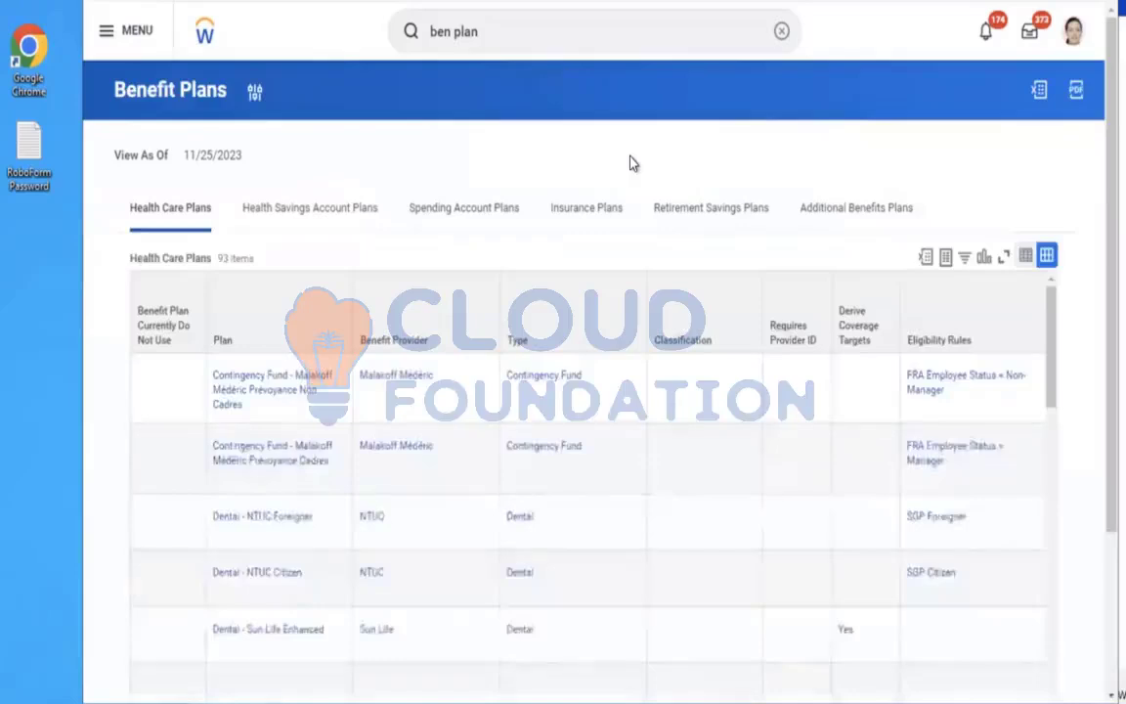
# Review the plans and benefit providers listed under the health care and additional benefits plans tabs
pyautogui.scroll(-3, 630, 163)
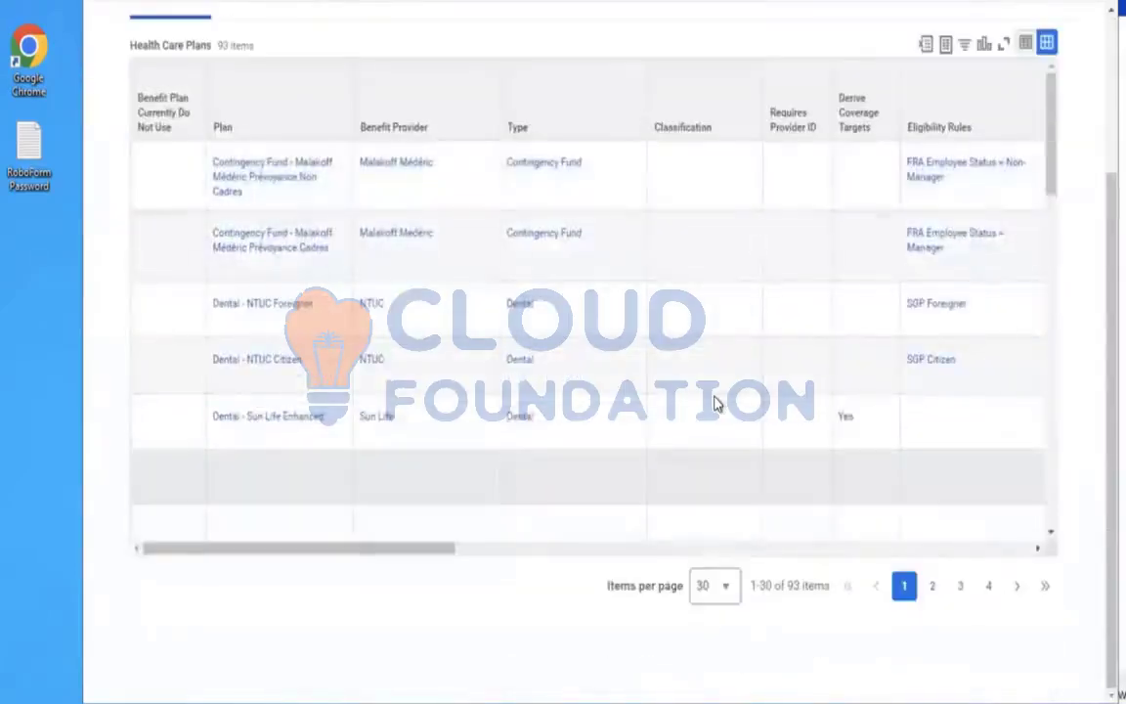
pyautogui.click(717, 403)
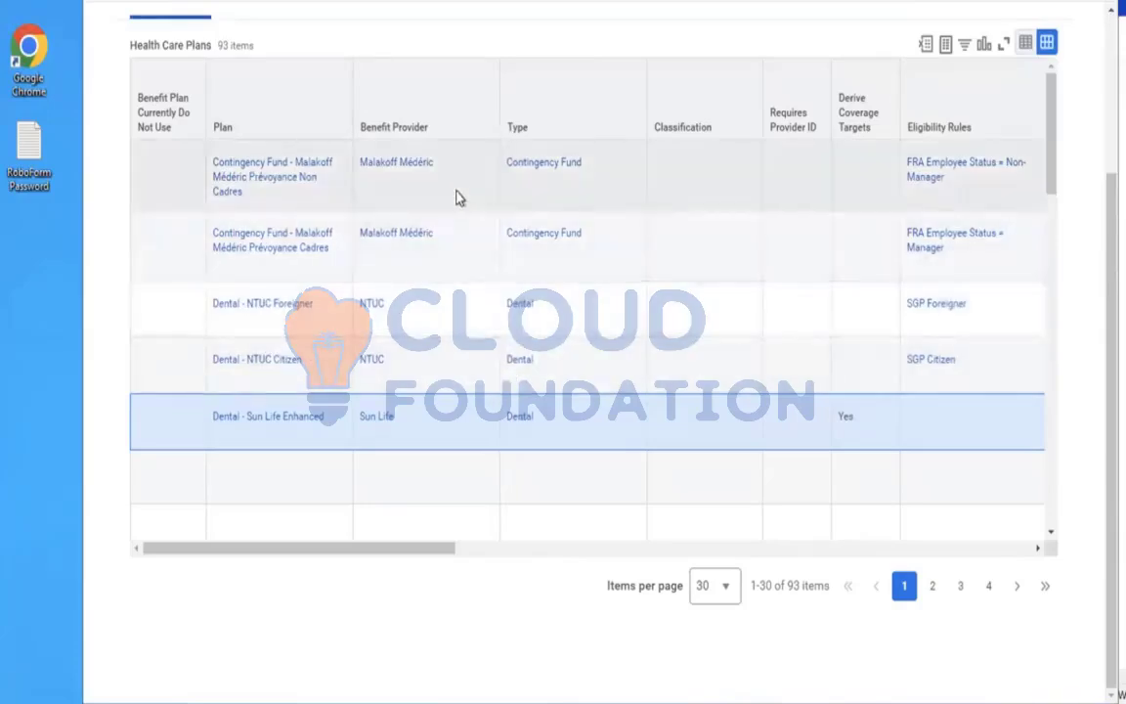
pyautogui.click(460, 198)
pyautogui.click(416, 252)
pyautogui.click(442, 366)
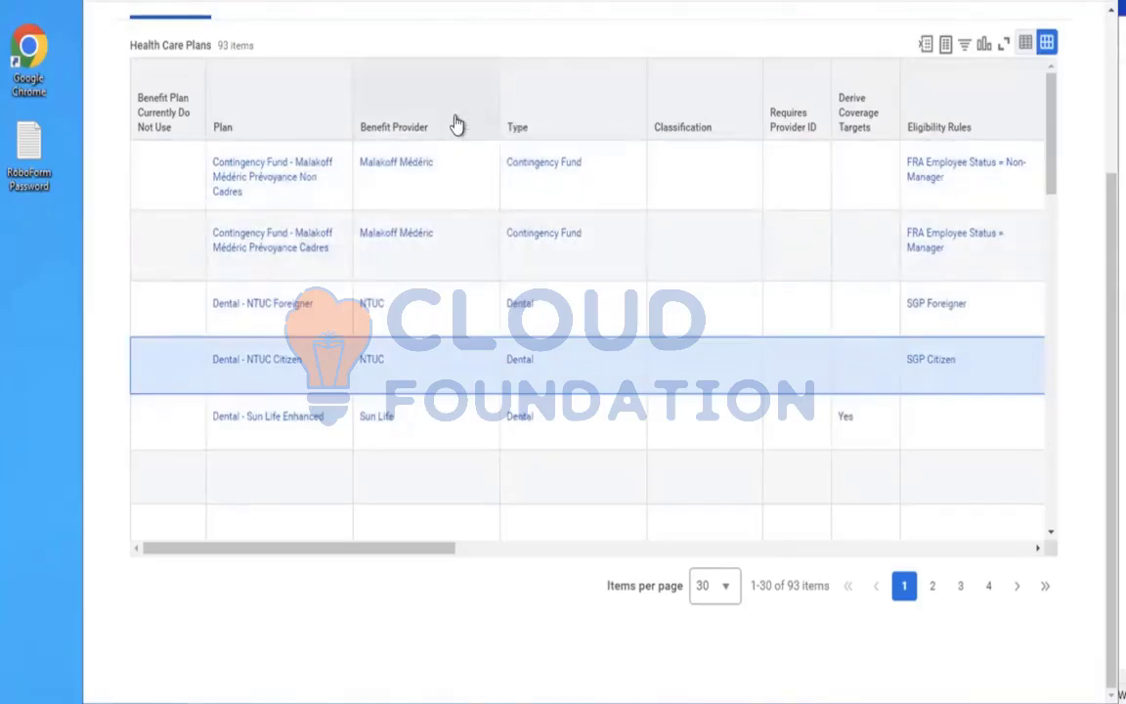
pyautogui.click(455, 124)
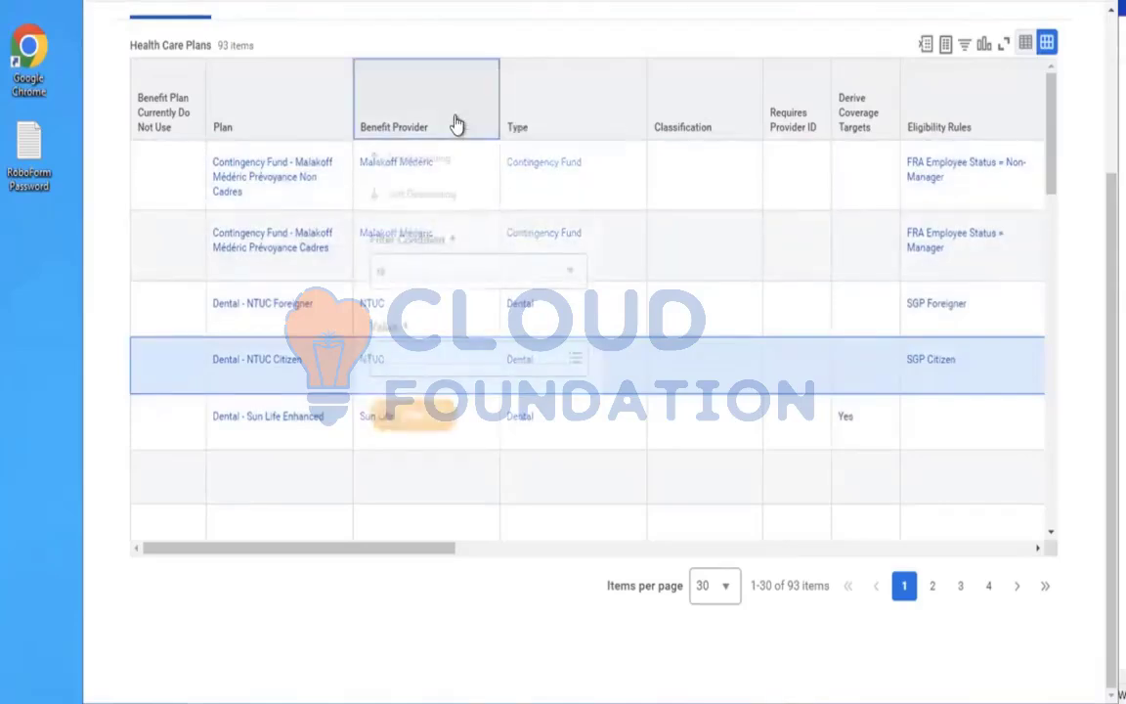
pyautogui.click(659, 49)
pyautogui.scroll(3, 659, 50)
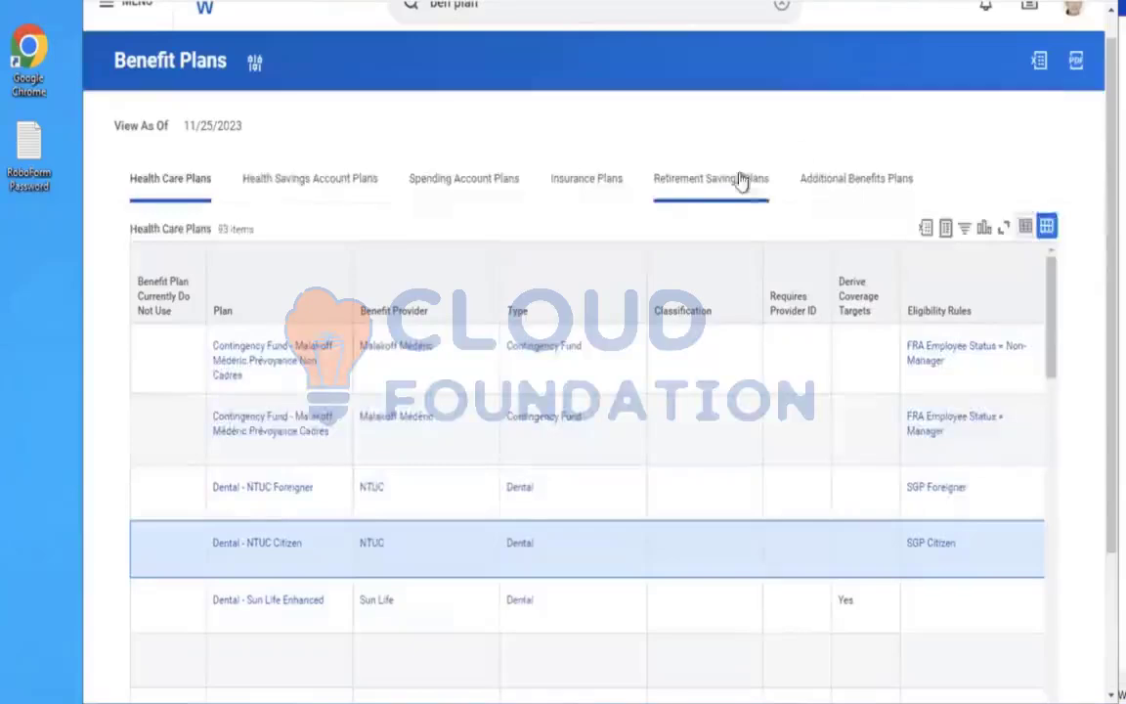
pyautogui.click(845, 179)
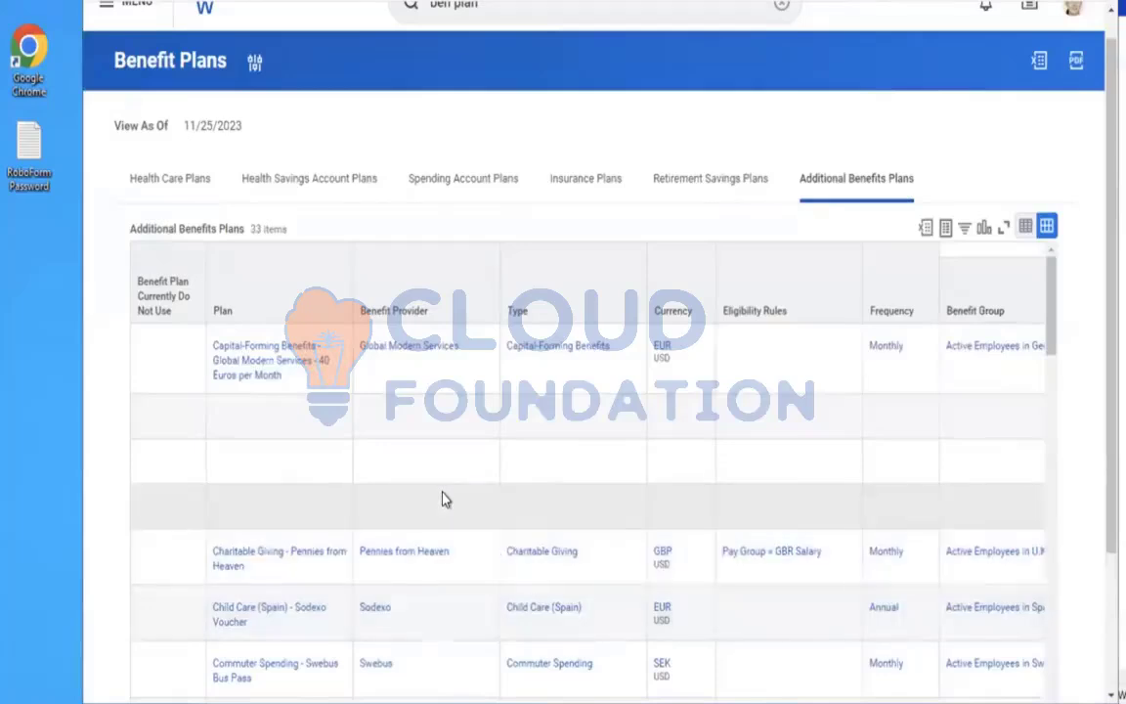
pyautogui.scroll(-5, 442, 500)
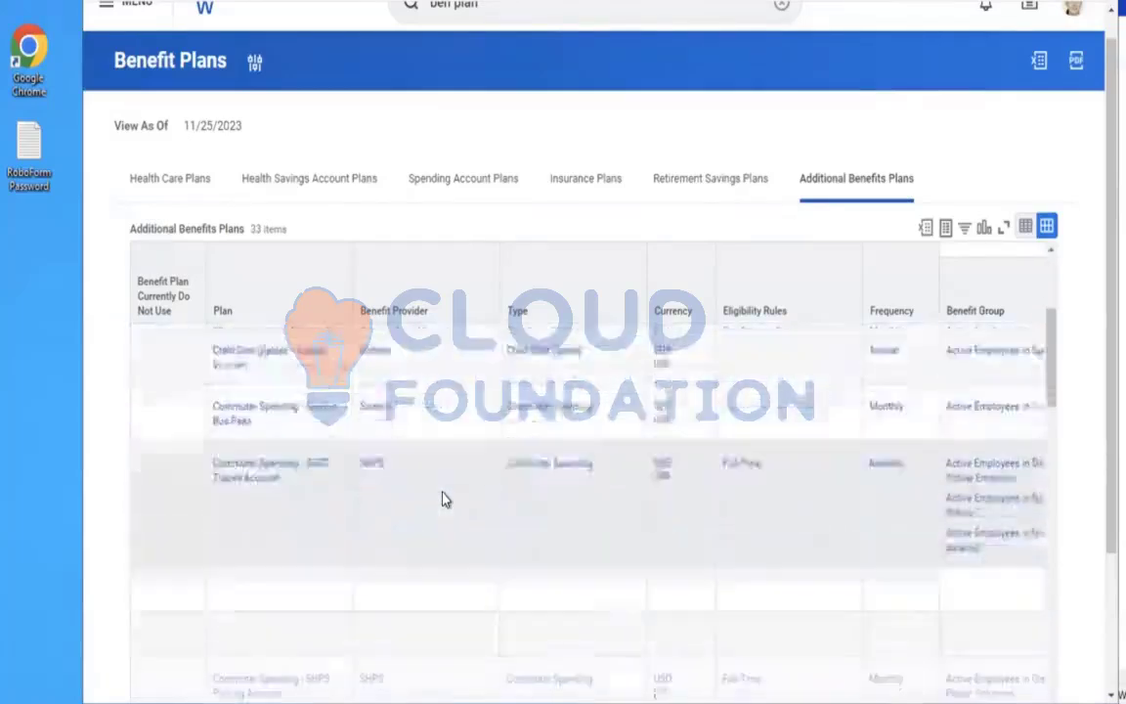
pyautogui.scroll(-4, 442, 499)
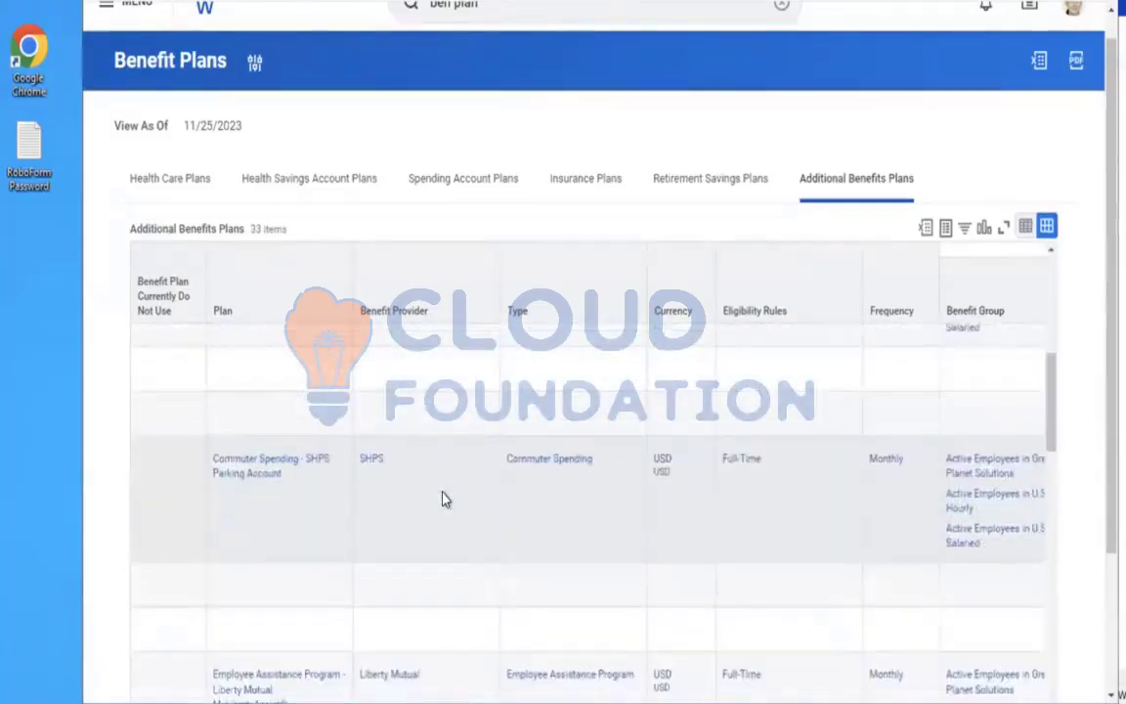
pyautogui.scroll(-5, 442, 500)
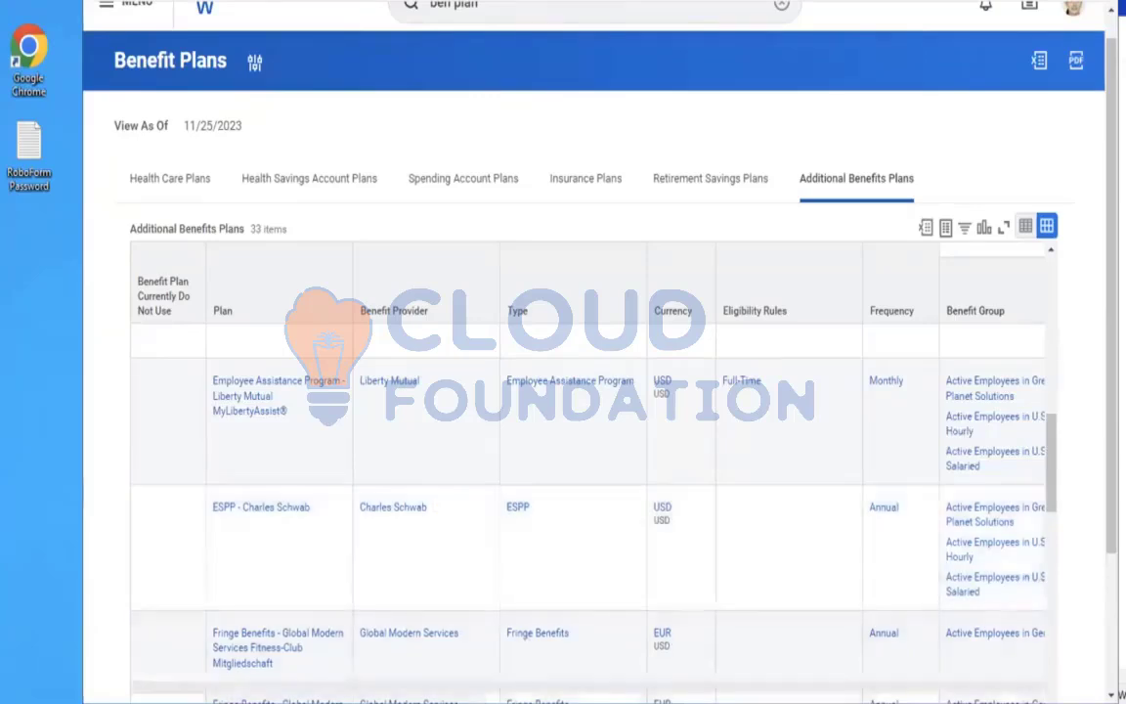
# Switch to Notepad and write the heading BENEFIT PROVIDER MET LIFE
pyautogui.click(479, 702)
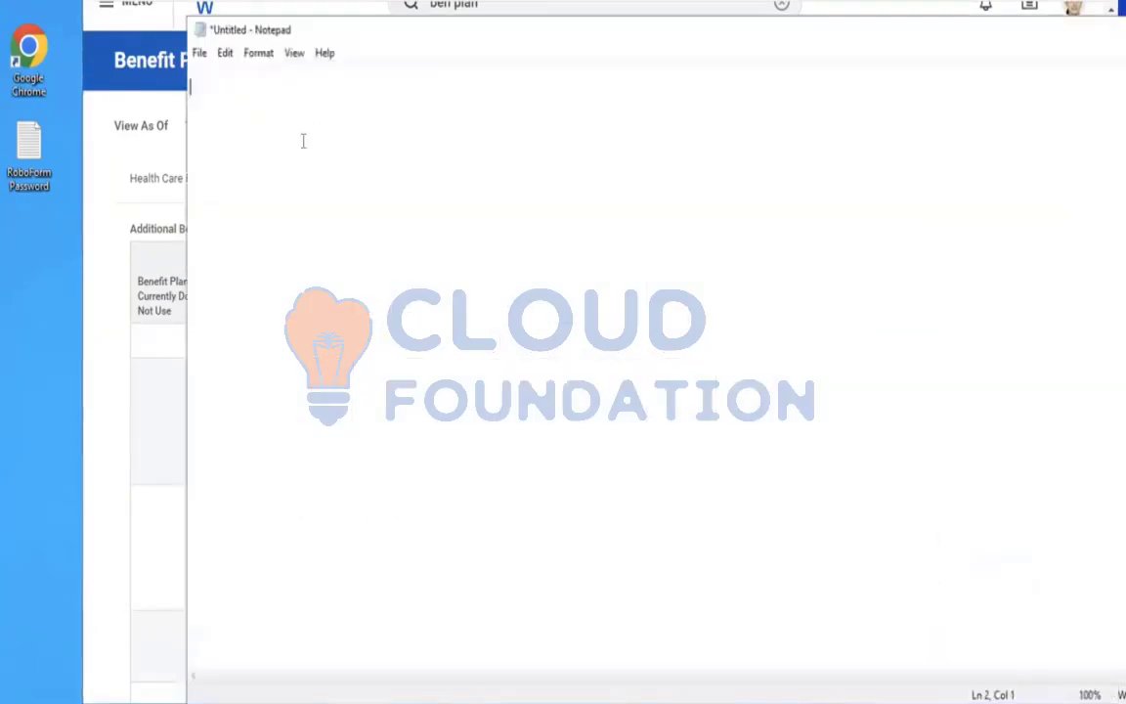
pyautogui.press('Return')
pyautogui.press('Return')
pyautogui.write('1.')
pyautogui.press('BackSpace')
pyautogui.press('BackSpace')
pyautogui.press('BackSpace')
pyautogui.write('BENEFIT')
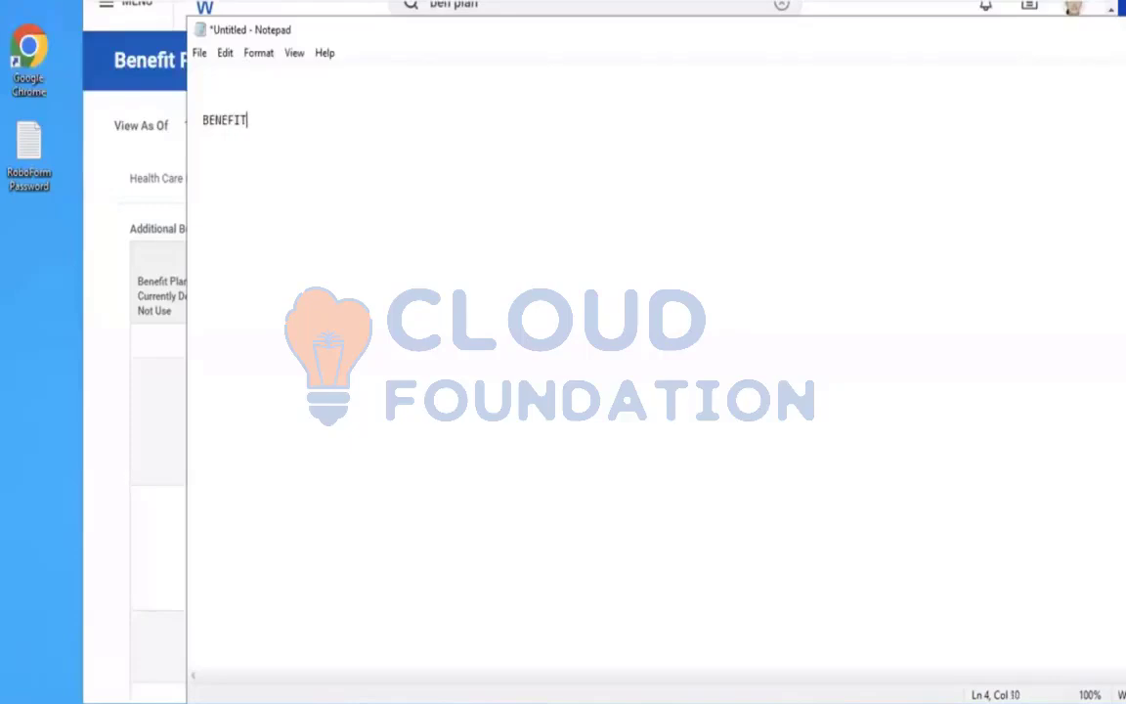
pyautogui.write(' PROVIDER MET LIFE')
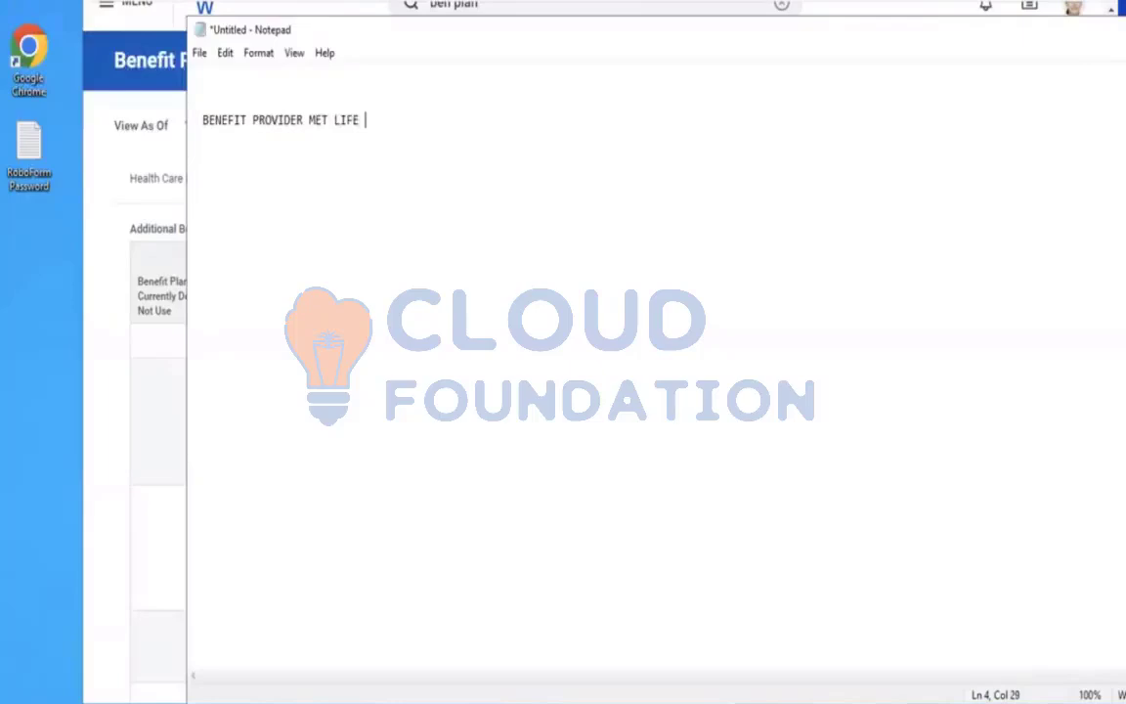
# Add the note line Life insurance plan - 100 EEs under the heading
pyautogui.press('Return')
pyautogui.press('Return')
pyautogui.write('Life insurance plan')
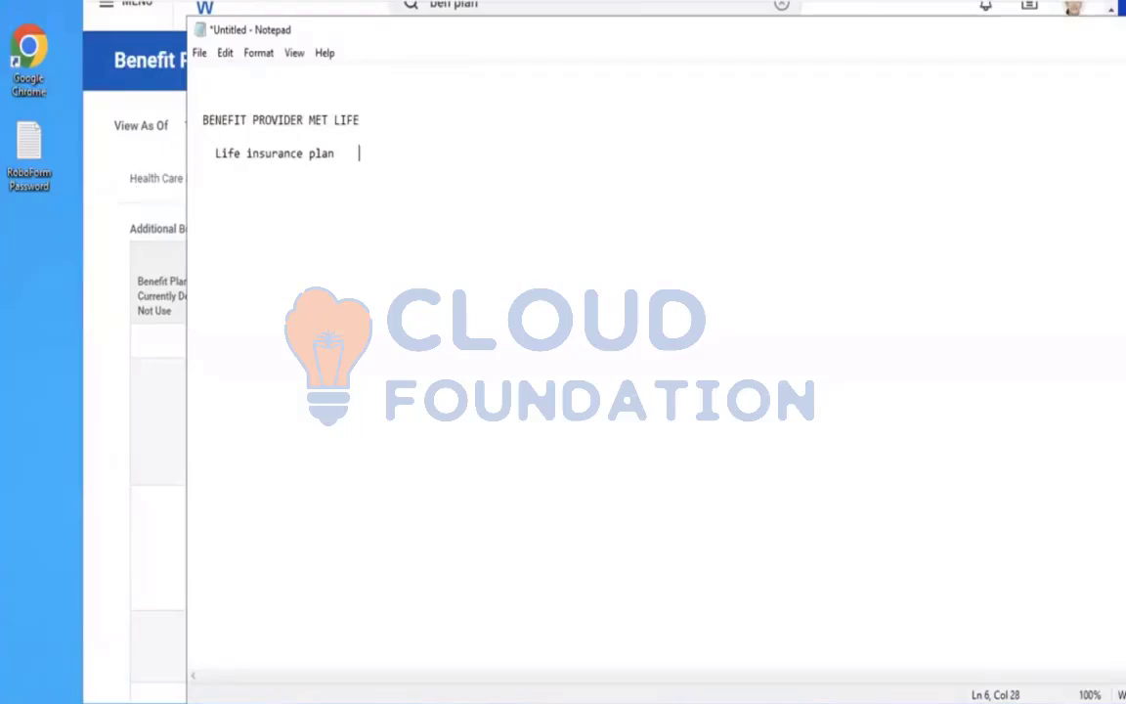
pyautogui.write('    - 1000')
pyautogui.press('BackSpace')
pyautogui.write('EEs')
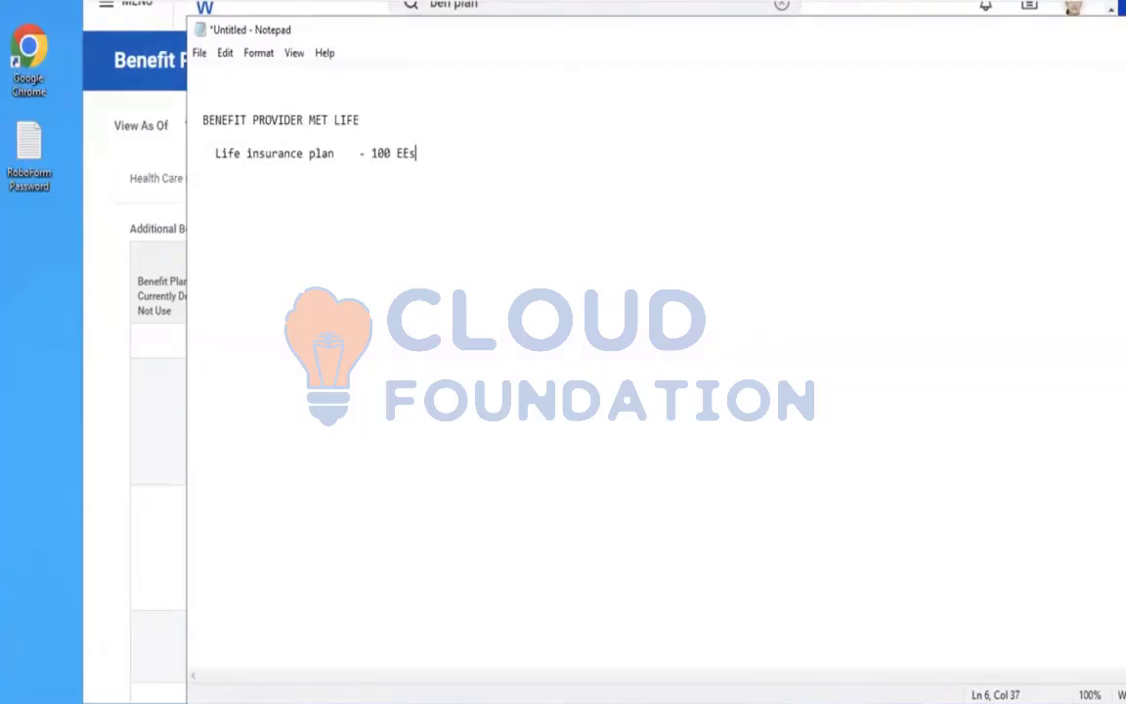
# Copy the provider heading onto a new line below and edit it to name BUPA
pyautogui.press('Return')
pyautogui.press('Return')
pyautogui.click(435, 148)
pyautogui.moveTo(370, 118); pyautogui.dragTo(197, 123)
pyautogui.hotkey('ctrl', 'c')
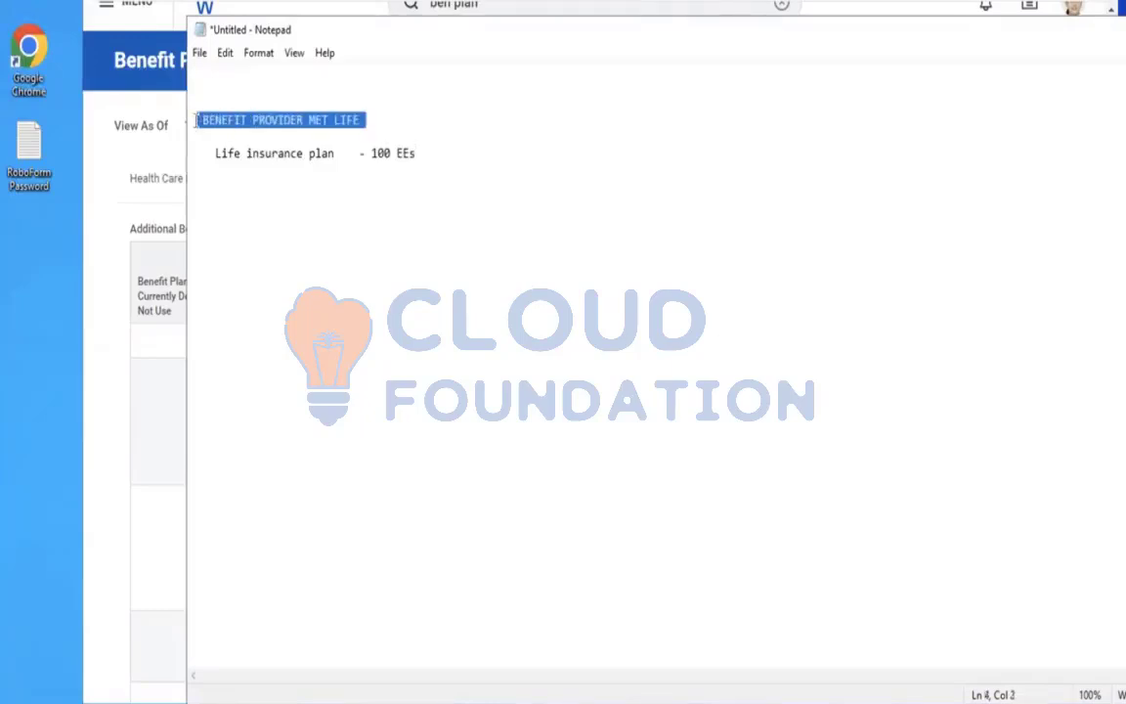
pyautogui.click(475, 162)
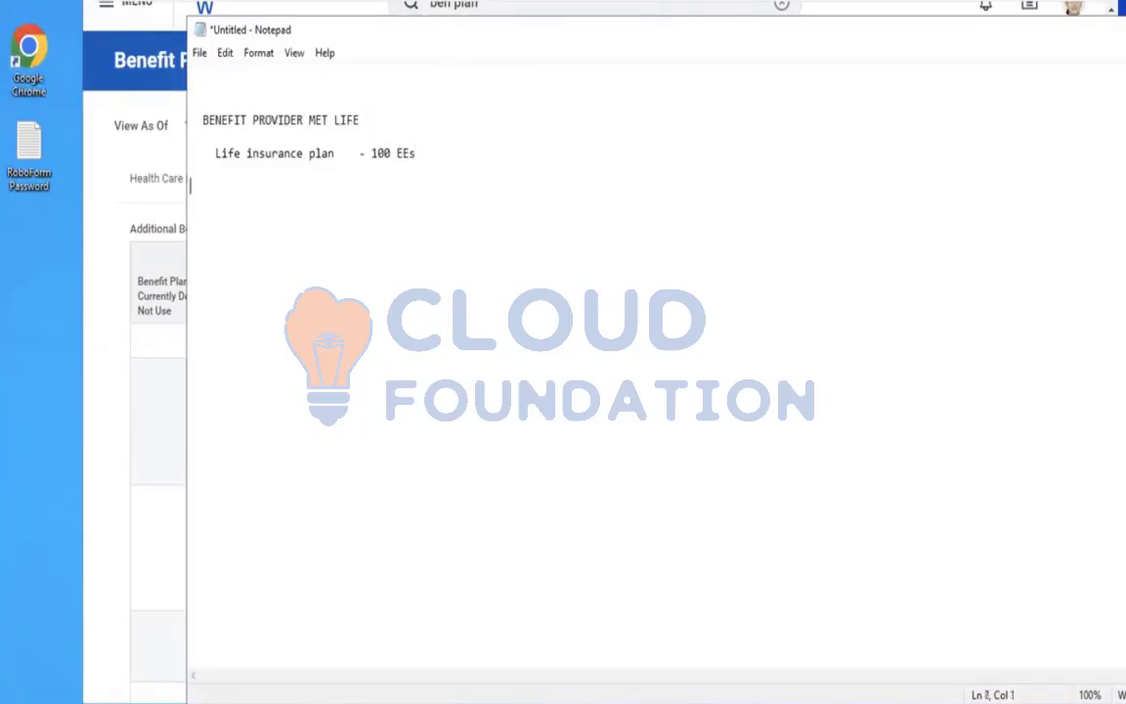
pyautogui.hotkey('ctrl', 'v')
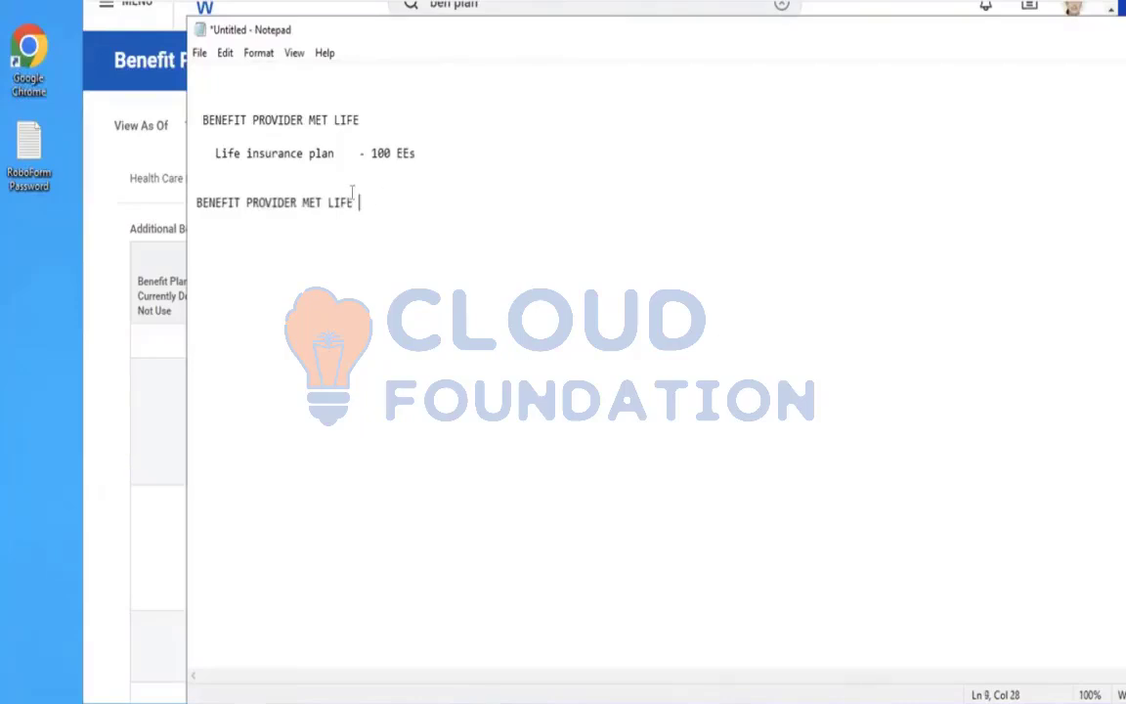
pyautogui.press('BackSpace')
pyautogui.press('BackSpace')
pyautogui.press('BackSpace')
pyautogui.press('BackSpace')
pyautogui.press('BackSpace')
pyautogui.press('BackSpace')
pyautogui.press('BackSpace')
pyautogui.press('BackSpace')
pyautogui.write('BUPA')
# Return to Workday and open Edit Benefit Event Type for BRT - 401K & BRT GYM
pyautogui.click(97, 119)
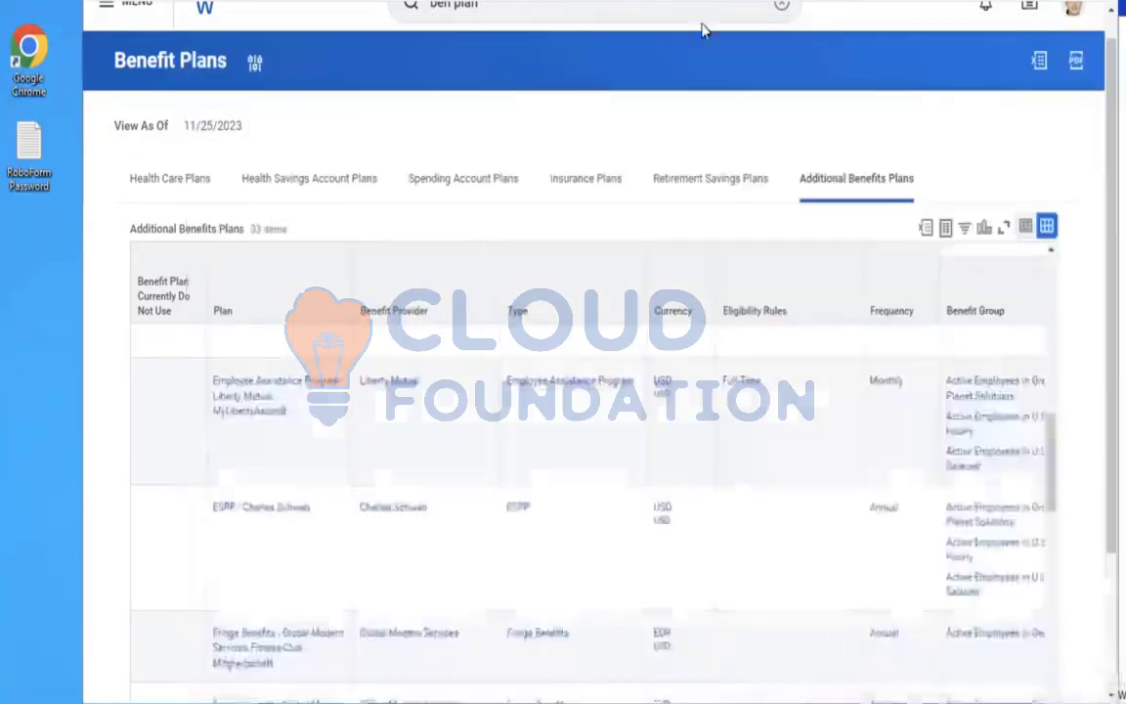
pyautogui.click(780, 7)
pyautogui.write('edit ben event')
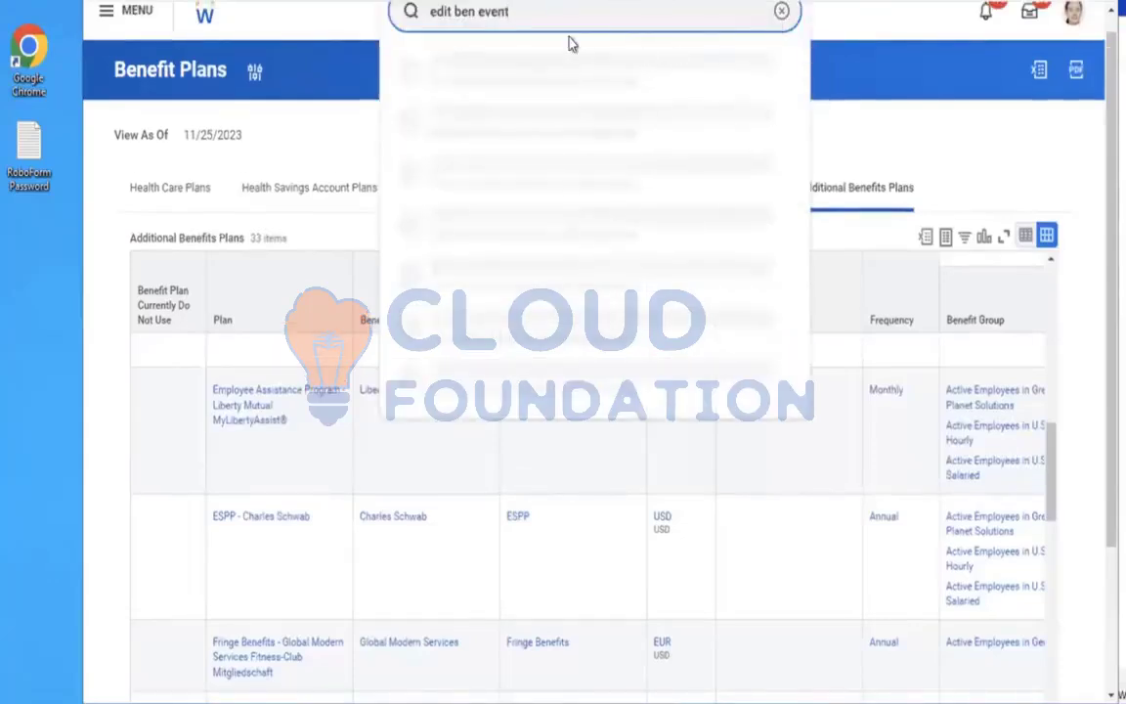
pyautogui.click(513, 71)
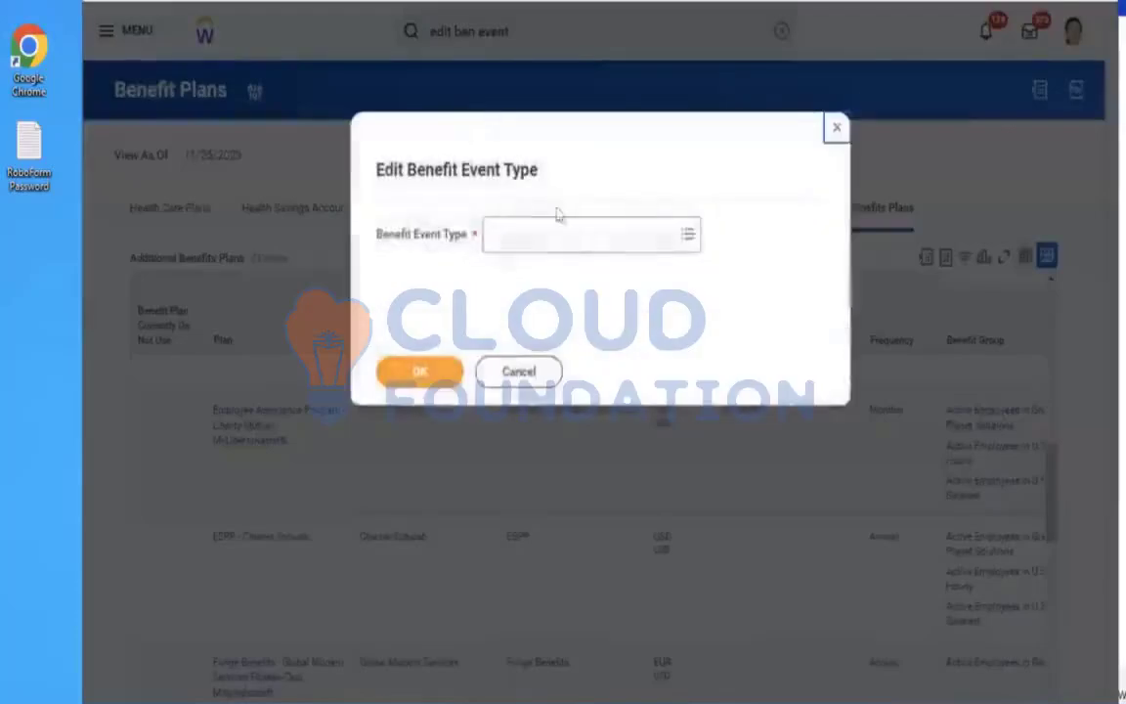
pyautogui.click(505, 235)
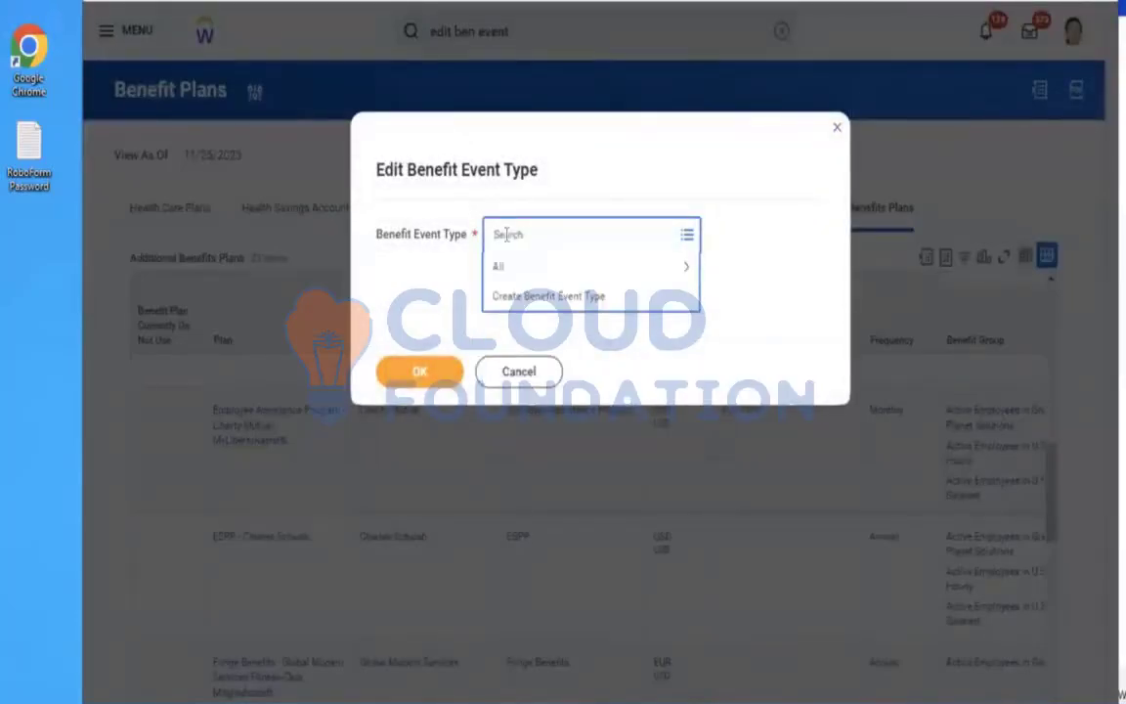
pyautogui.write('birt')
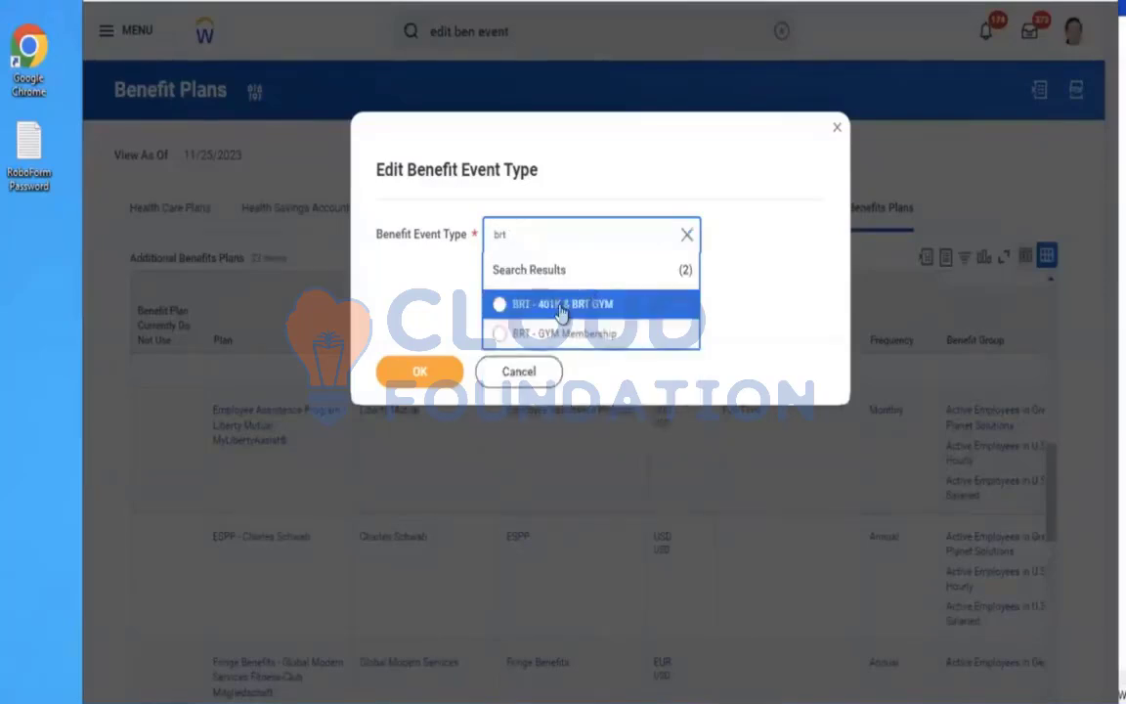
pyautogui.click(561, 309)
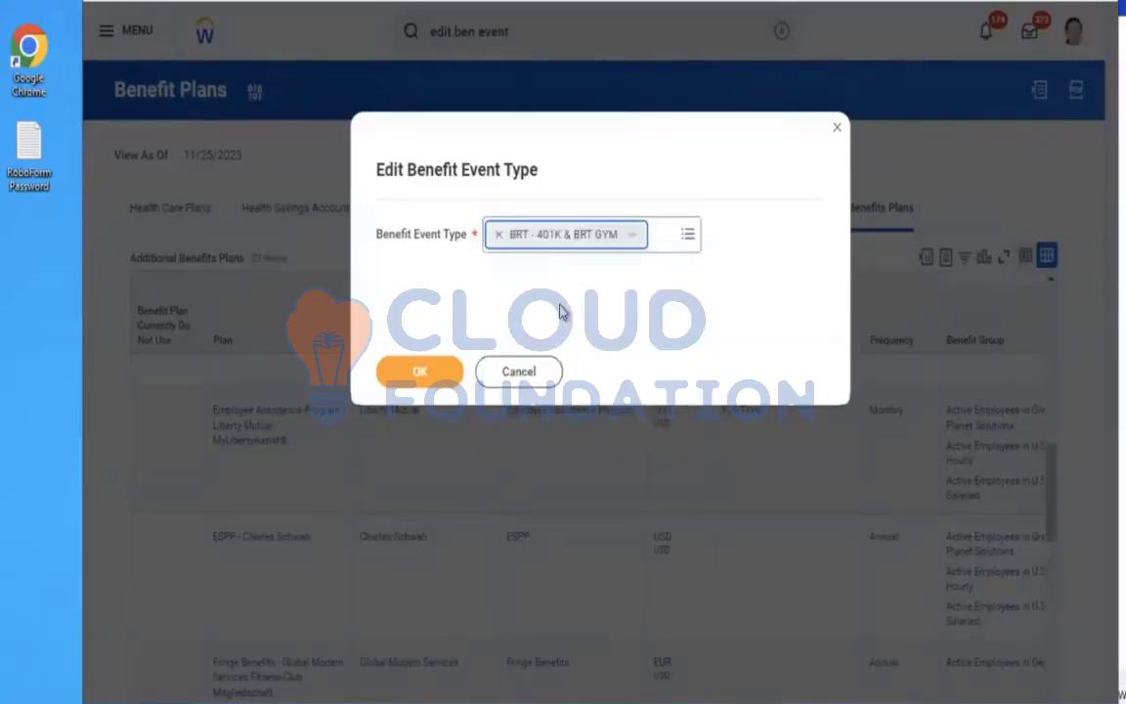
pyautogui.click(393, 380)
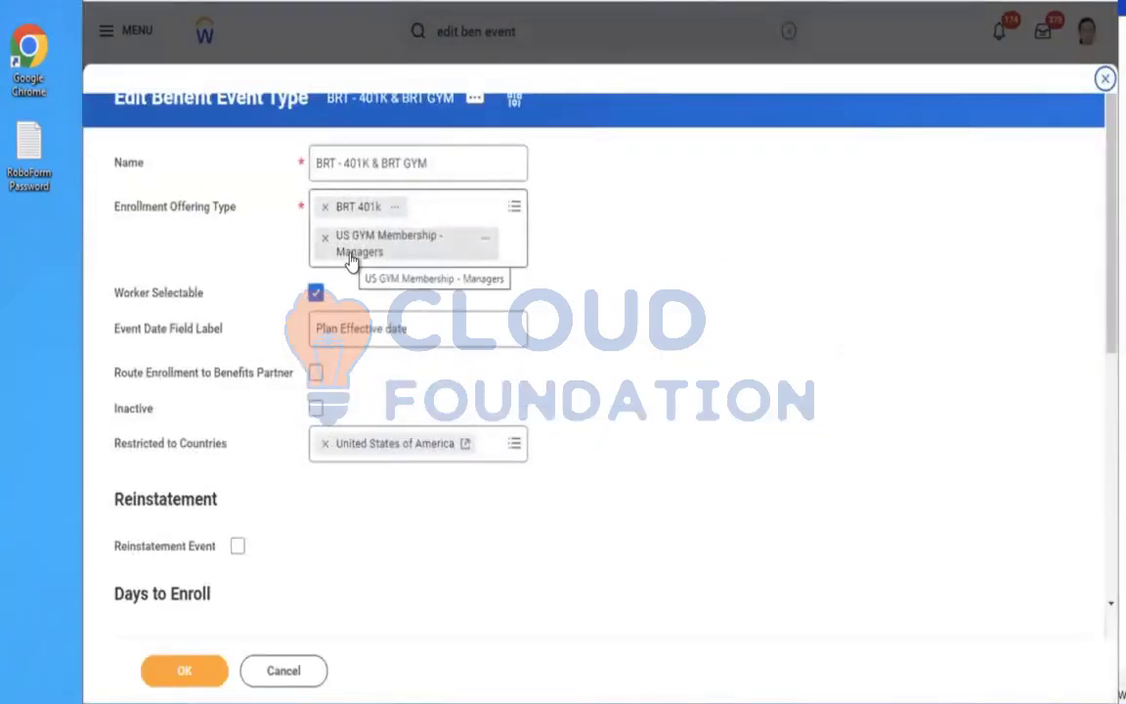
# Cancel the Edit Benefit Event Type dialog without saving and switch back to the Notepad notes
pyautogui.click(290, 670)
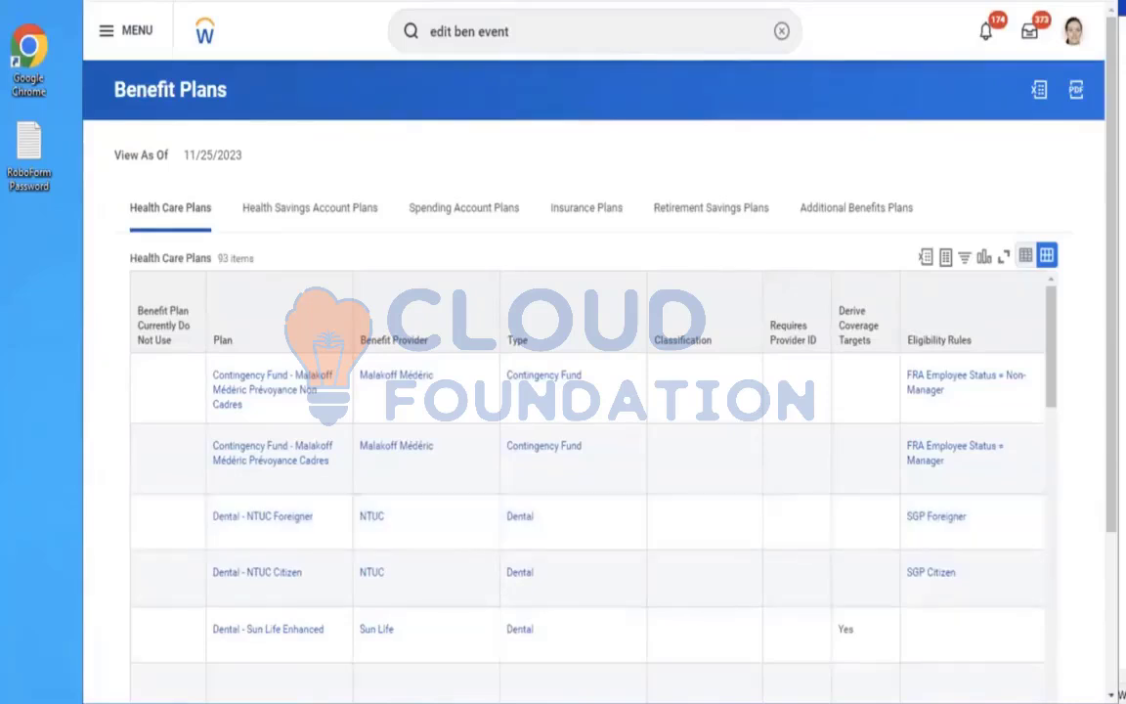
pyautogui.hotkey('alt', 'Tab')
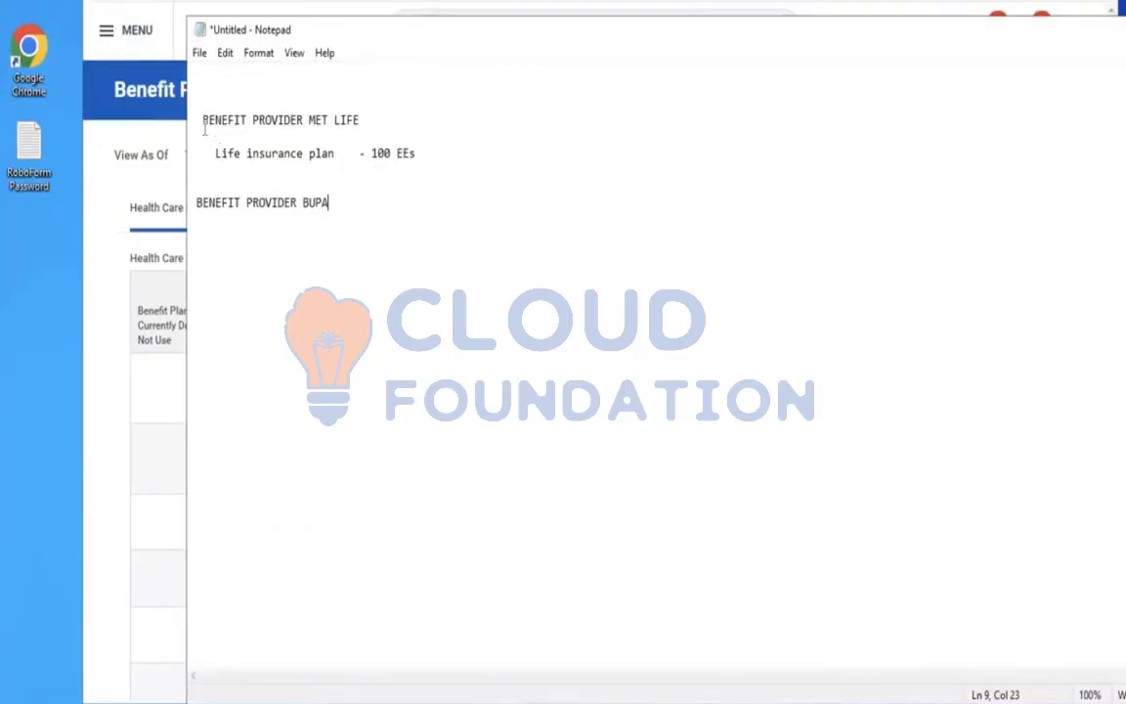
# Adjust the blank lines between the MET LIFE life insurance note and the BENEFIT PROVIDER BUPA heading
pyautogui.moveTo(200, 119); pyautogui.dragTo(361, 172)
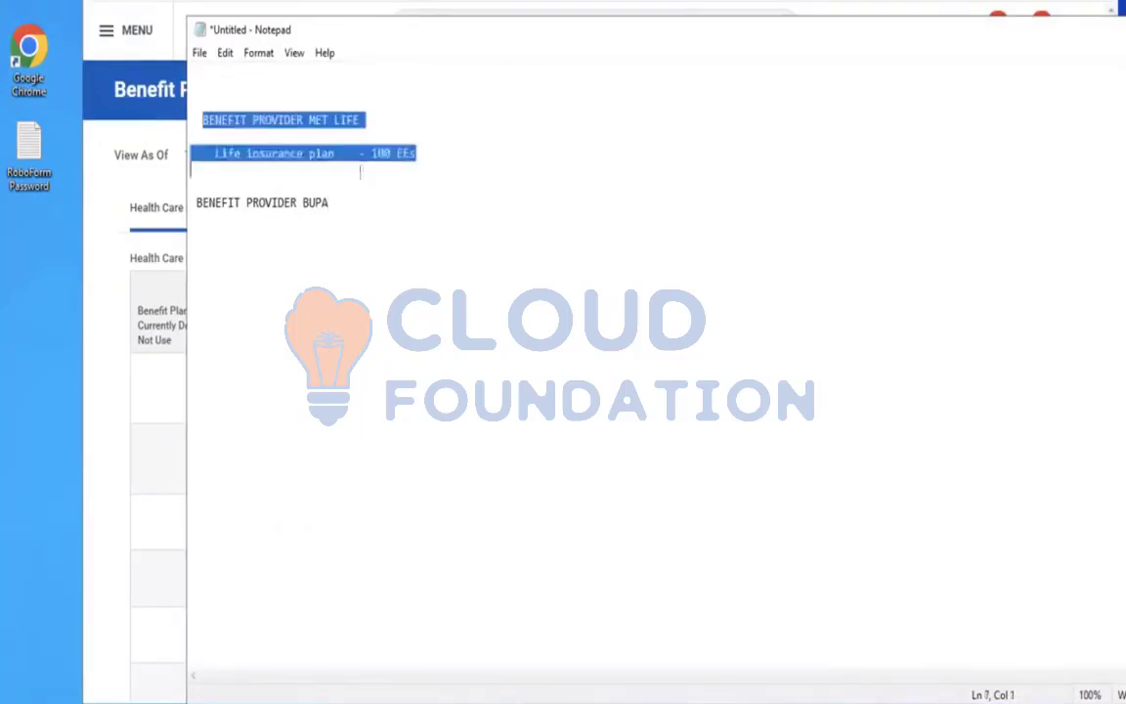
pyautogui.click(198, 182)
pyautogui.press('Return')
pyautogui.press('Return')
pyautogui.press('Return')
pyautogui.press('Return')
pyautogui.press('Return')
pyautogui.press('Return')
pyautogui.press('Return')
pyautogui.press('Return')
pyautogui.press('Return')
pyautogui.press('Return')
pyautogui.press('Return')
pyautogui.press('Return')
pyautogui.press('Return')
pyautogui.press('Return')
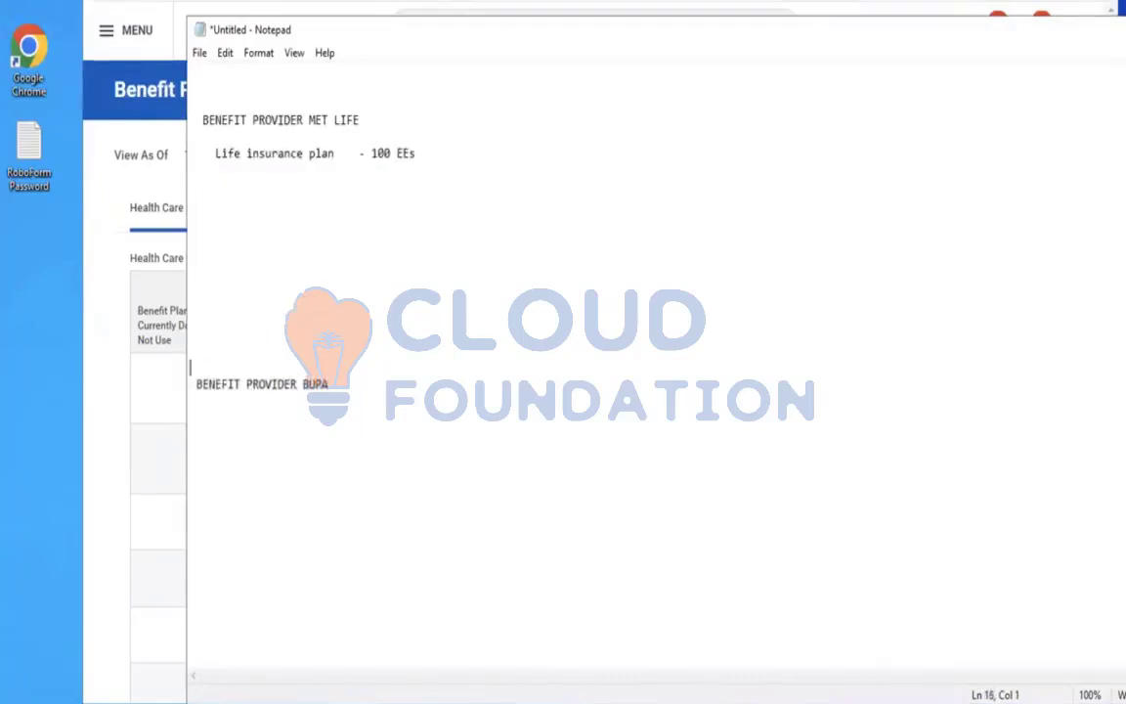
pyautogui.click(348, 149)
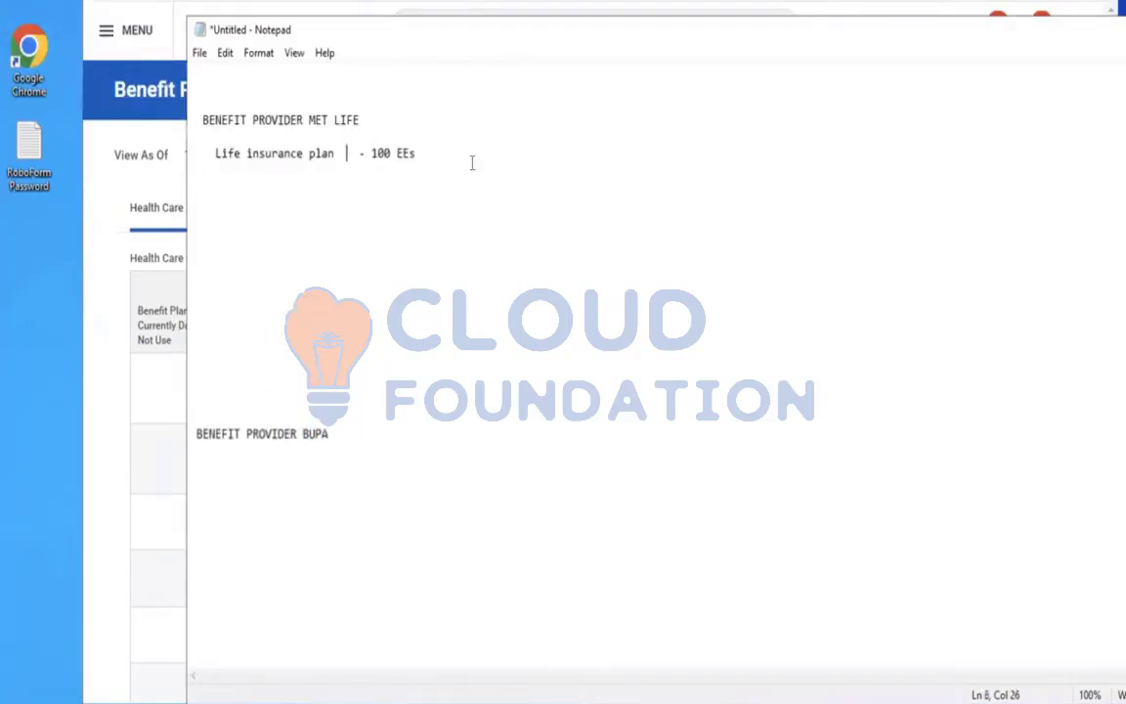
pyautogui.click(472, 163)
pyautogui.moveTo(472, 163); pyautogui.dragTo(227, 149)
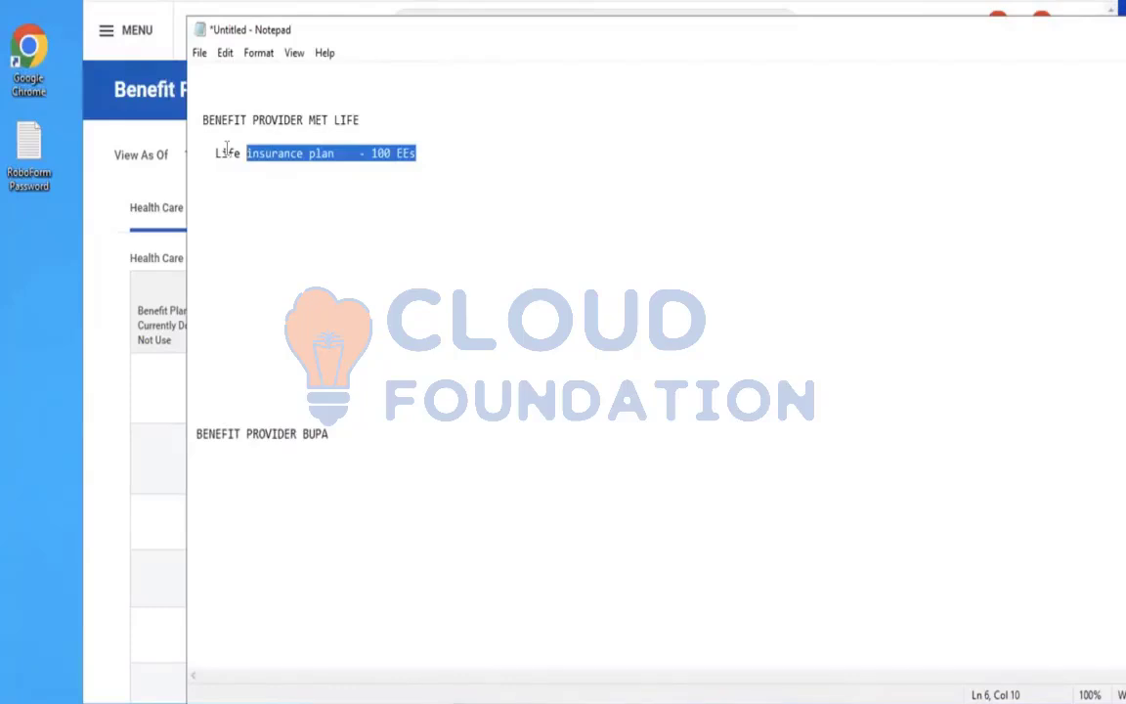
pyautogui.click(197, 436)
pyautogui.press('BackSpace')
pyautogui.press('BackSpace')
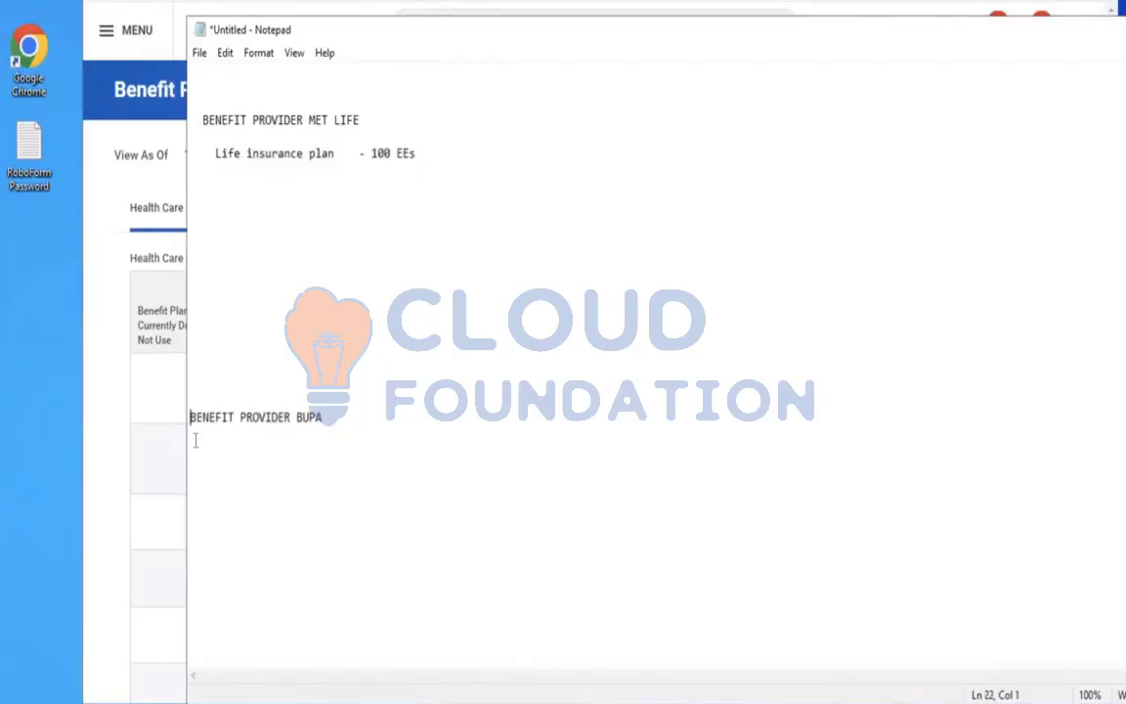
pyautogui.press('BackSpace')
pyautogui.press('BackSpace')
pyautogui.press('BackSpace')
pyautogui.press('BackSpace')
pyautogui.press('BackSpace')
pyautogui.press('BackSpace')
pyautogui.press('BackSpace')
pyautogui.press('BackSpace')
pyautogui.press('BackSpace')
pyautogui.press('BackSpace')
pyautogui.press('BackSpace')
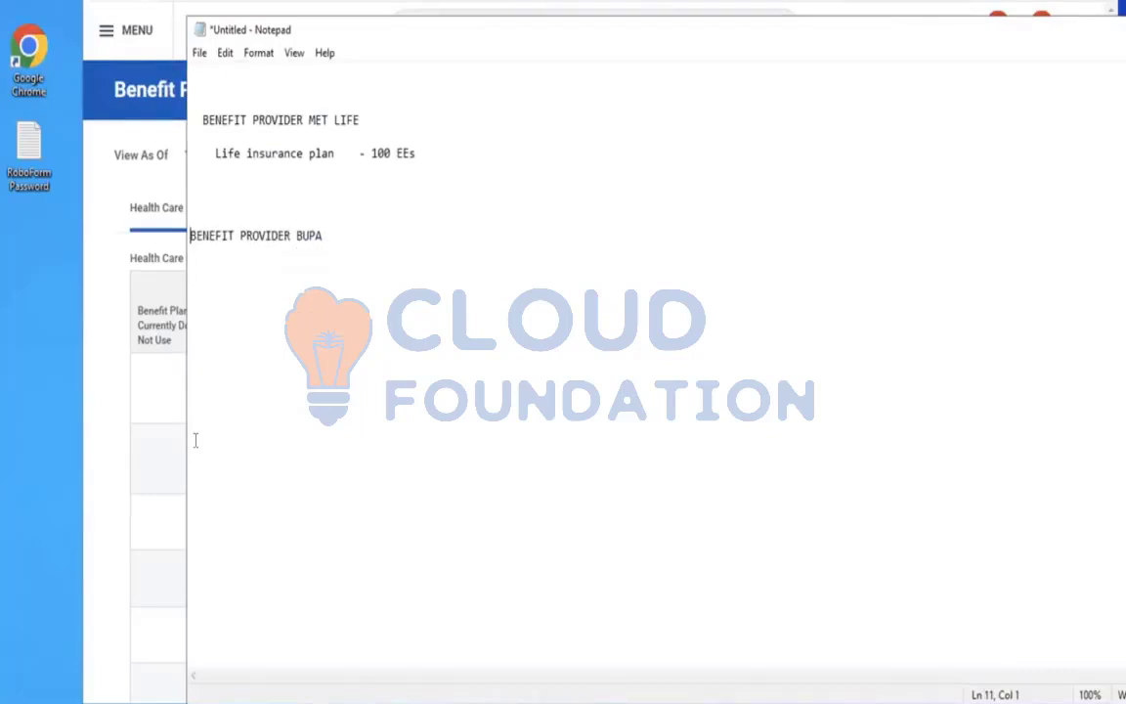
pyautogui.press('BackSpace')
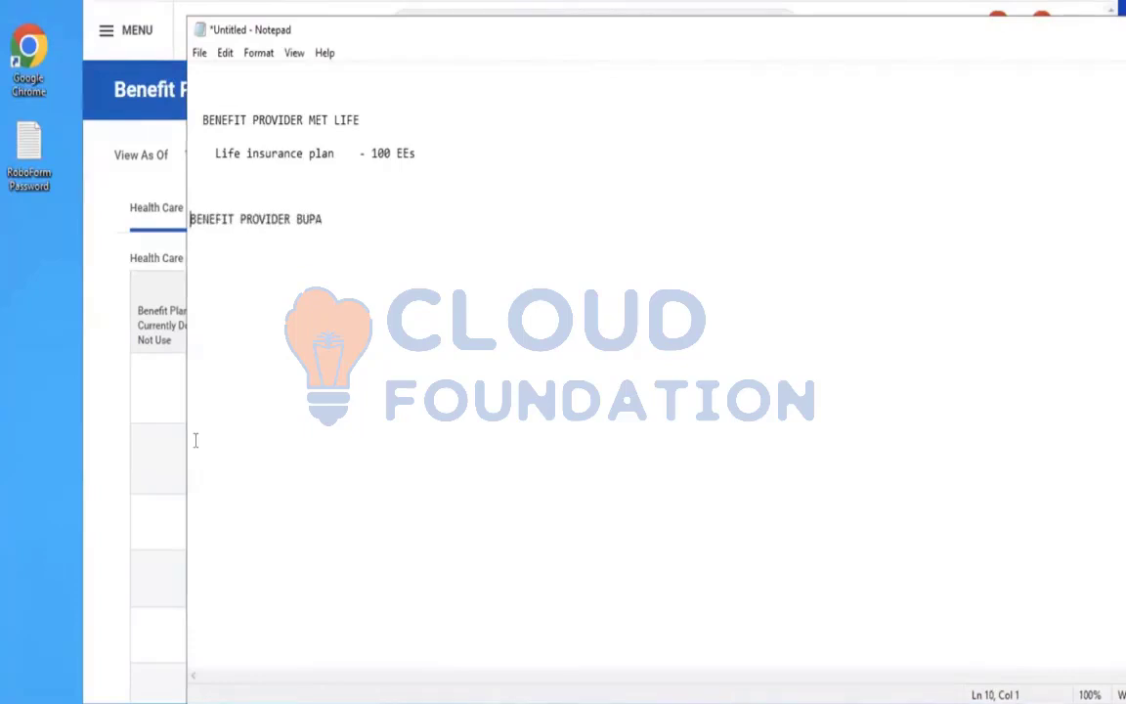
# Under the BUPA heading, begin a numbered list with item 1.Create beenfit provid
pyautogui.click(340, 235)
pyautogui.press('Return')
pyautogui.press('Return')
pyautogui.press('Return')
pyautogui.write('1.')
pyautogui.press('super')
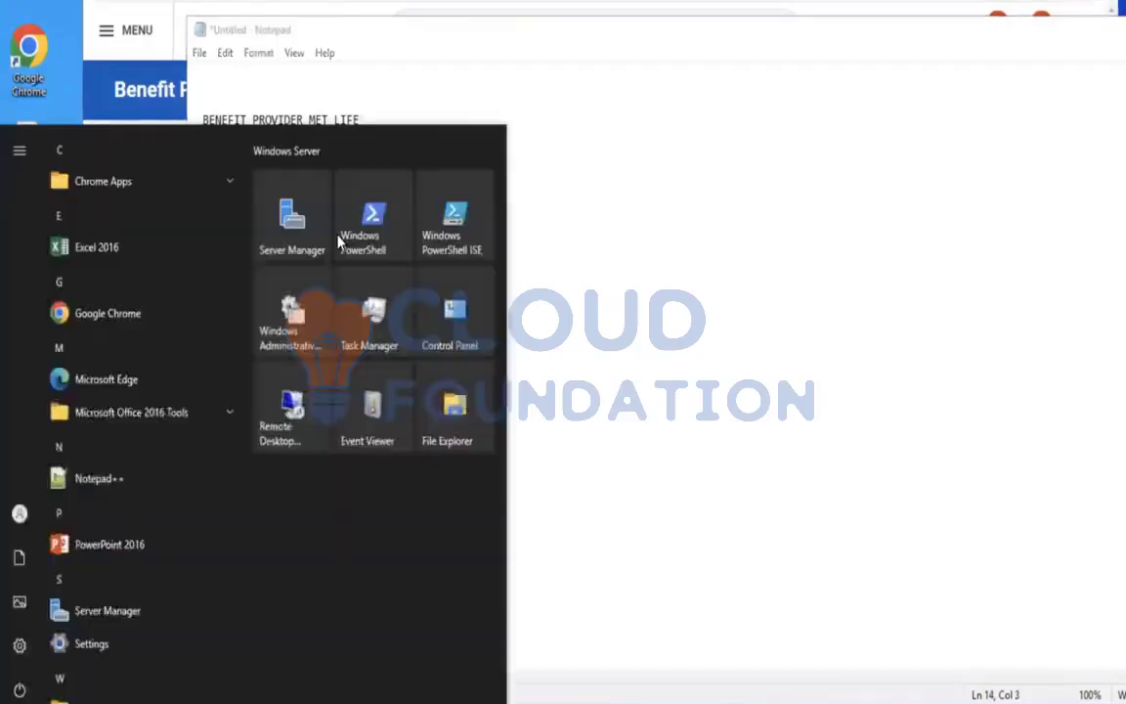
pyautogui.click(788, 249)
pyautogui.click(195, 285)
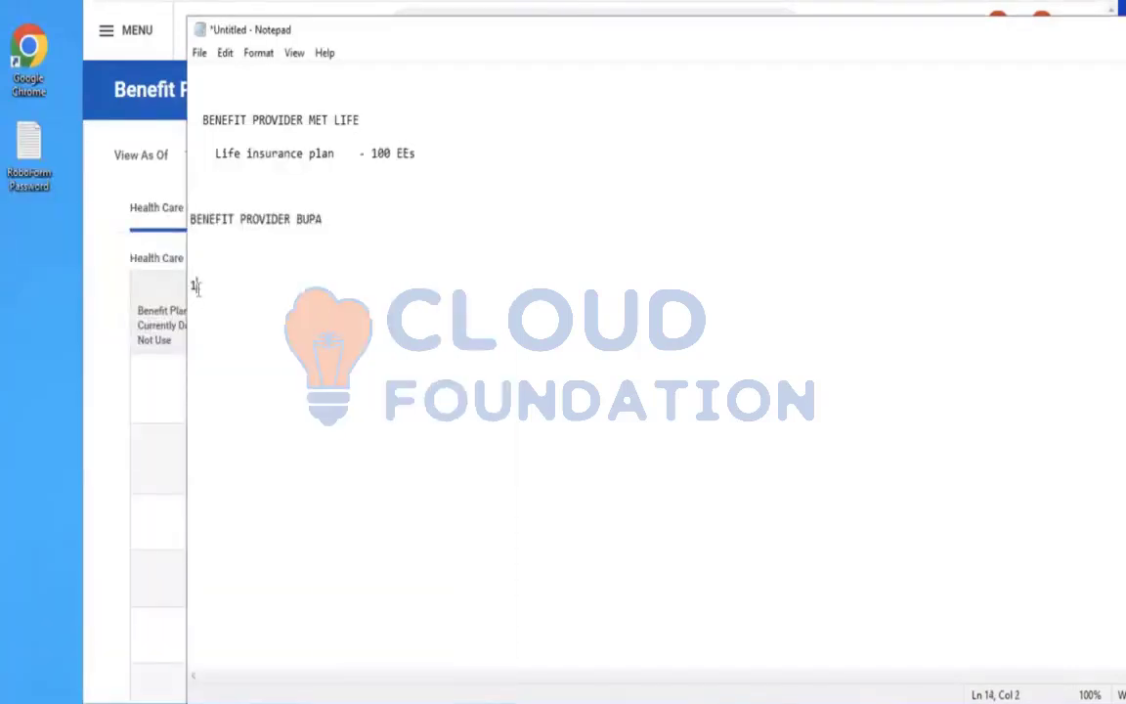
pyautogui.click(219, 291)
pyautogui.click(342, 225)
pyautogui.click(223, 284)
pyautogui.write('Cra')
pyautogui.press('BackSpace')
pyautogui.write('eate beenfit provid')
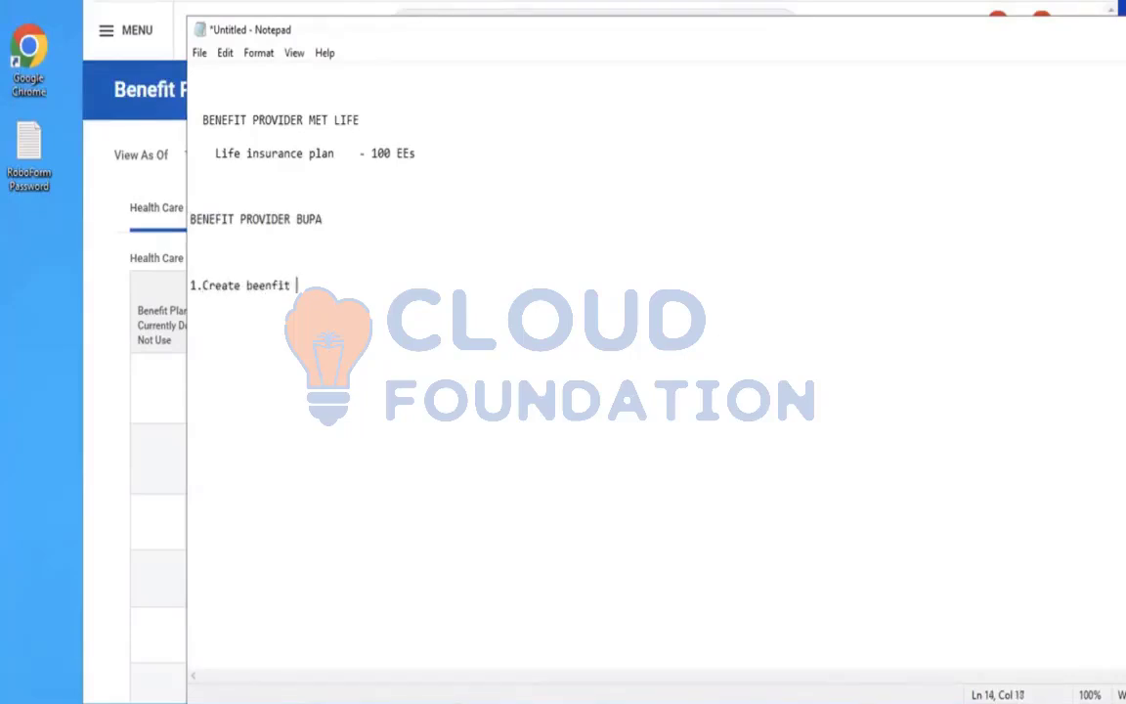
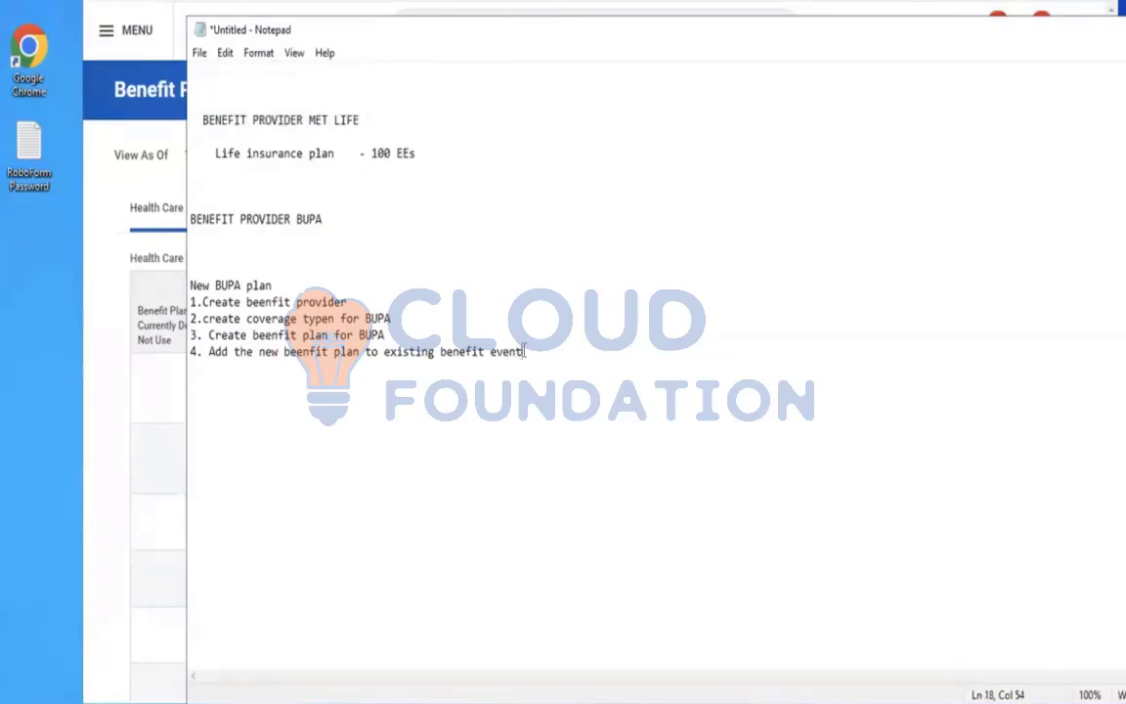
# Add item 5.Map the new plan to enrollment event rules on a new line of the BUPA list
pyautogui.press('Return')
pyautogui.write('5.Map th')
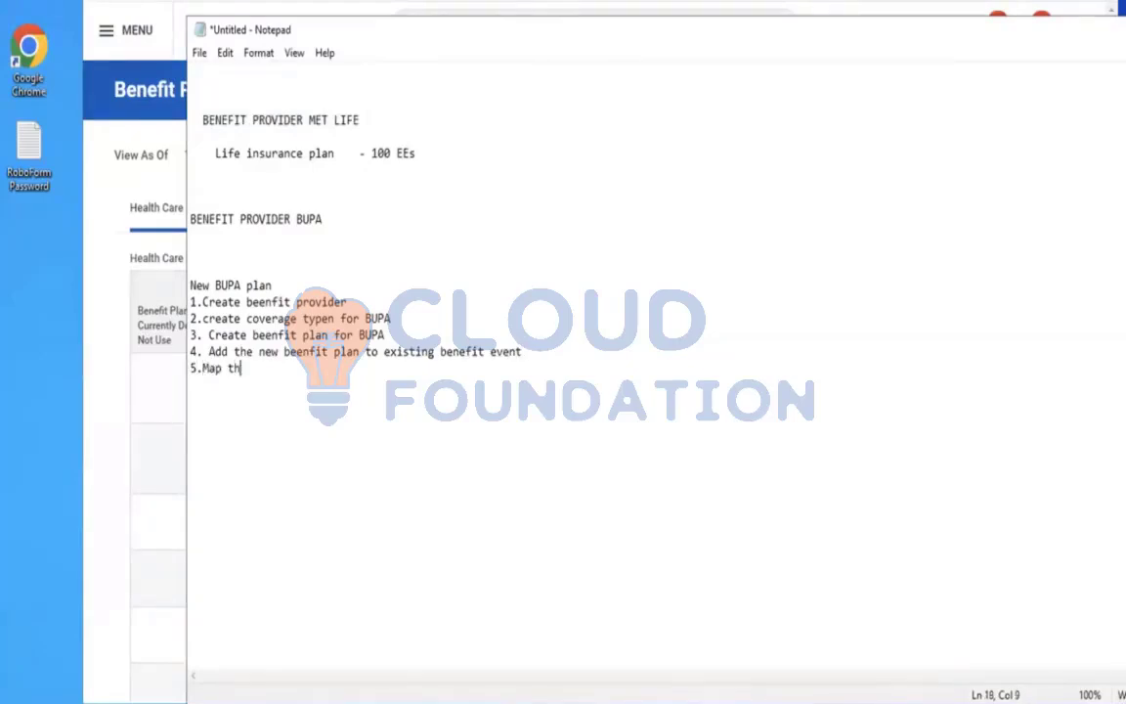
pyautogui.write('e new plan t')
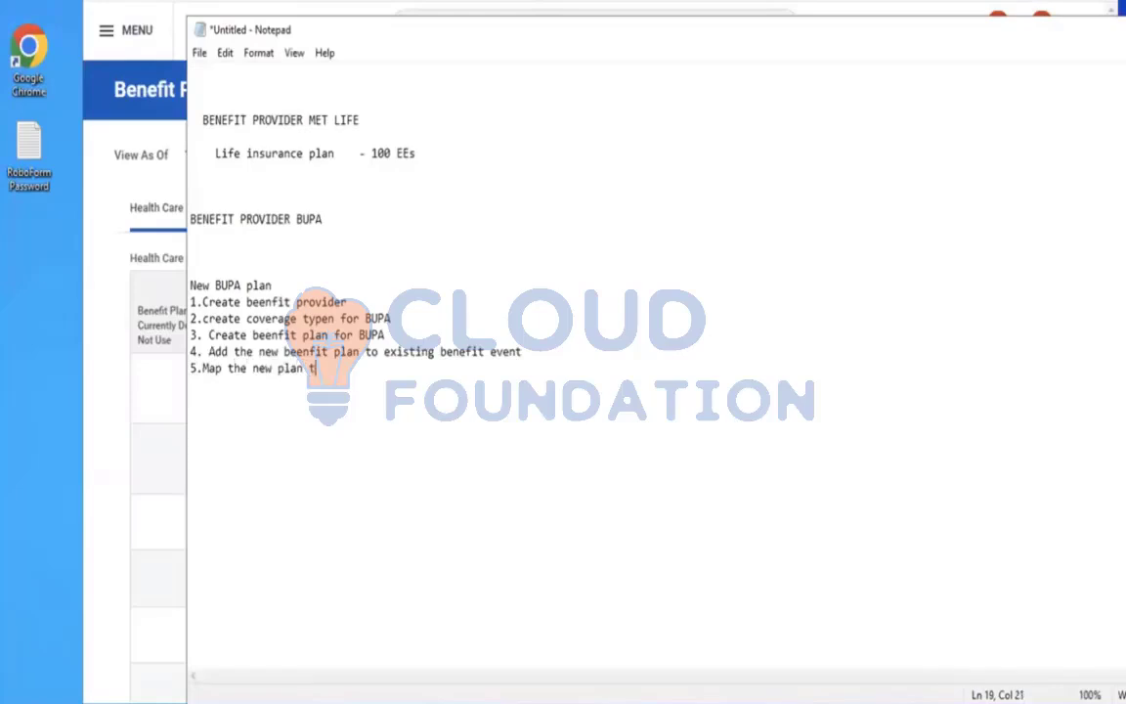
pyautogui.write('o enrollment')
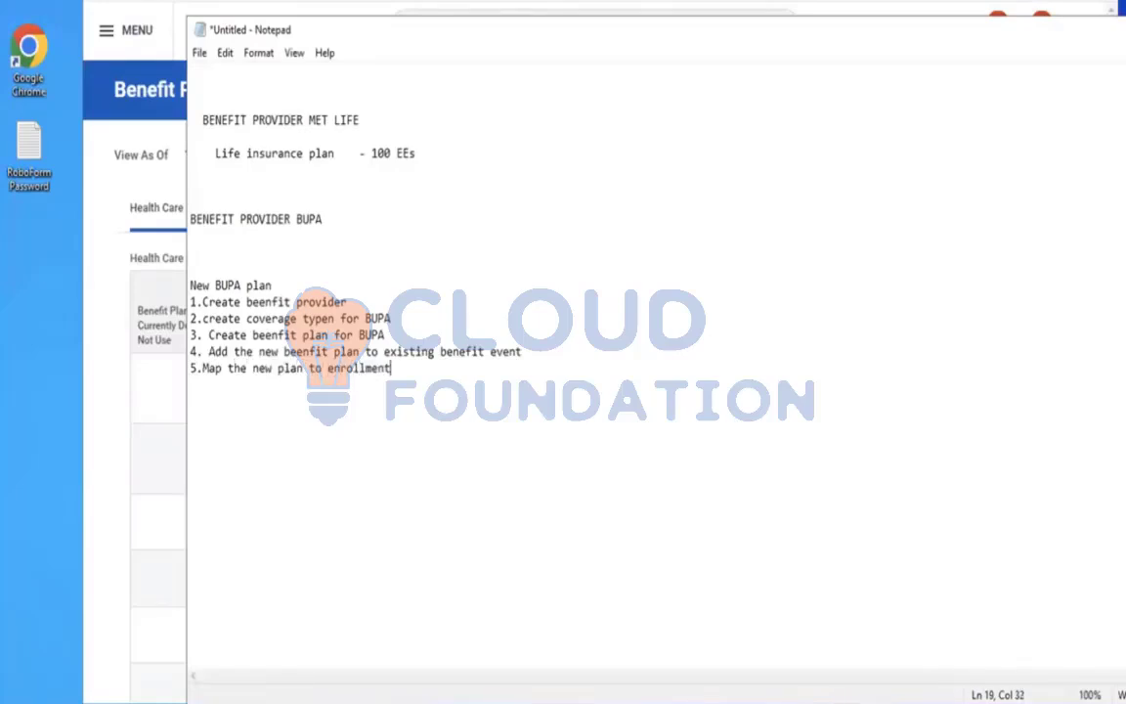
pyautogui.write(' event rules')
pyautogui.press('Return')
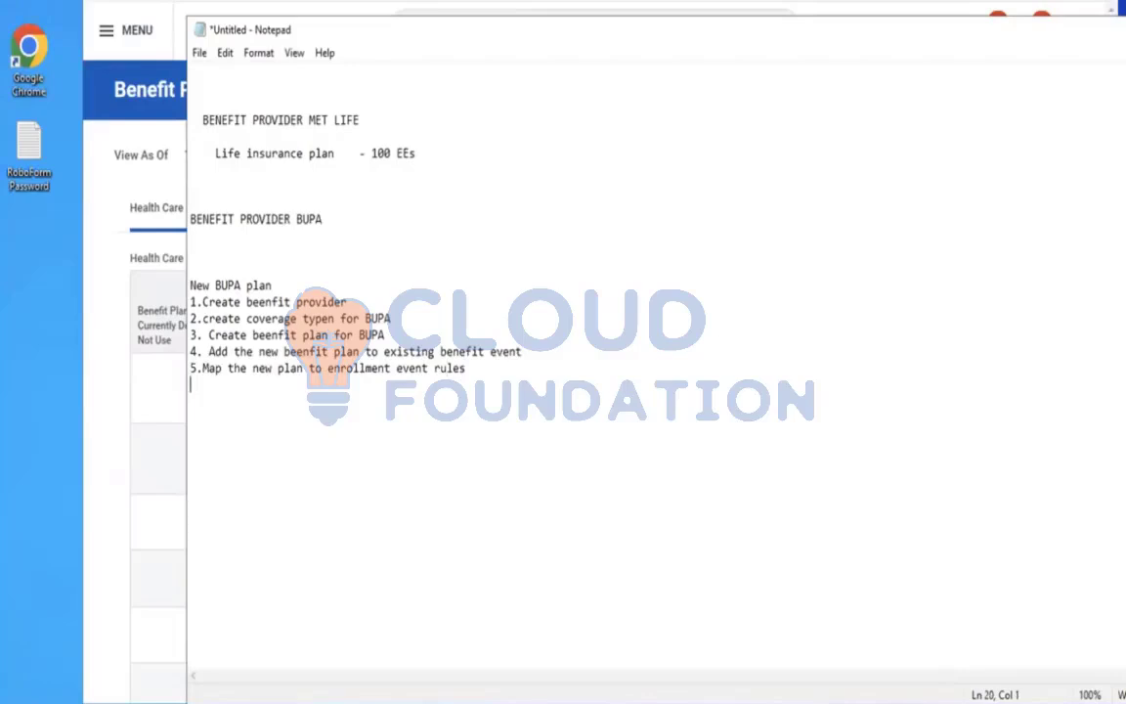
# Add item 6. Create cross plan dependency to choose only one plan either BUPA or MET LIFE
pyautogui.write('6. Create cros')
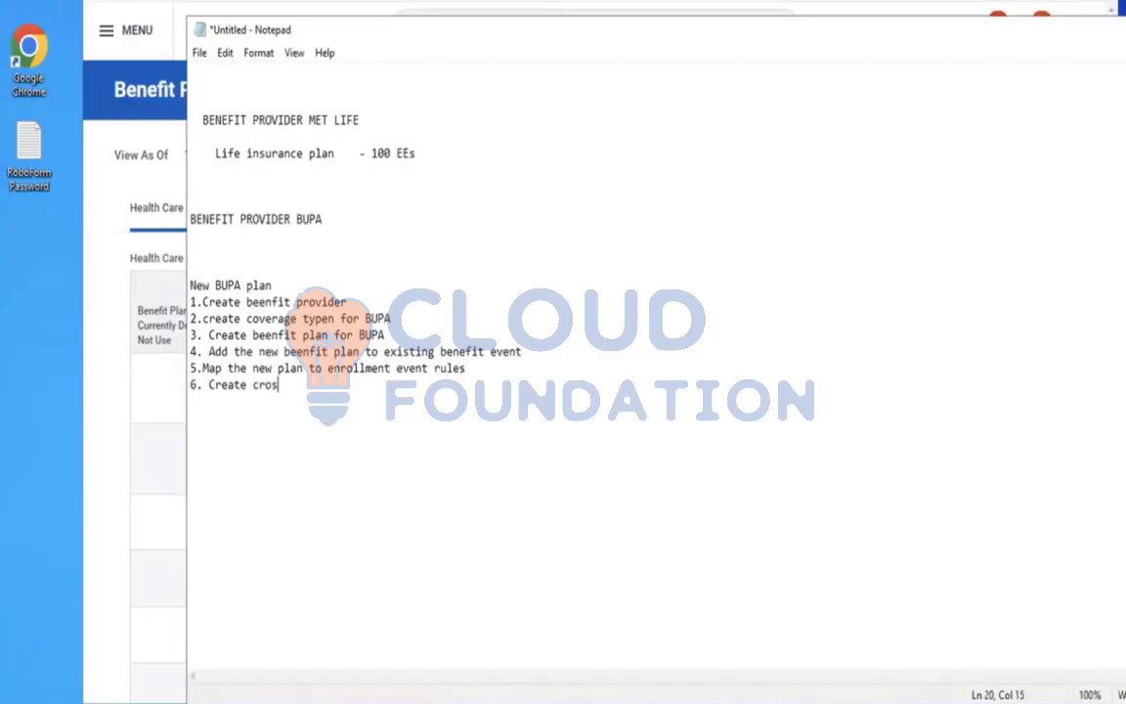
pyautogui.write('s plan depend')
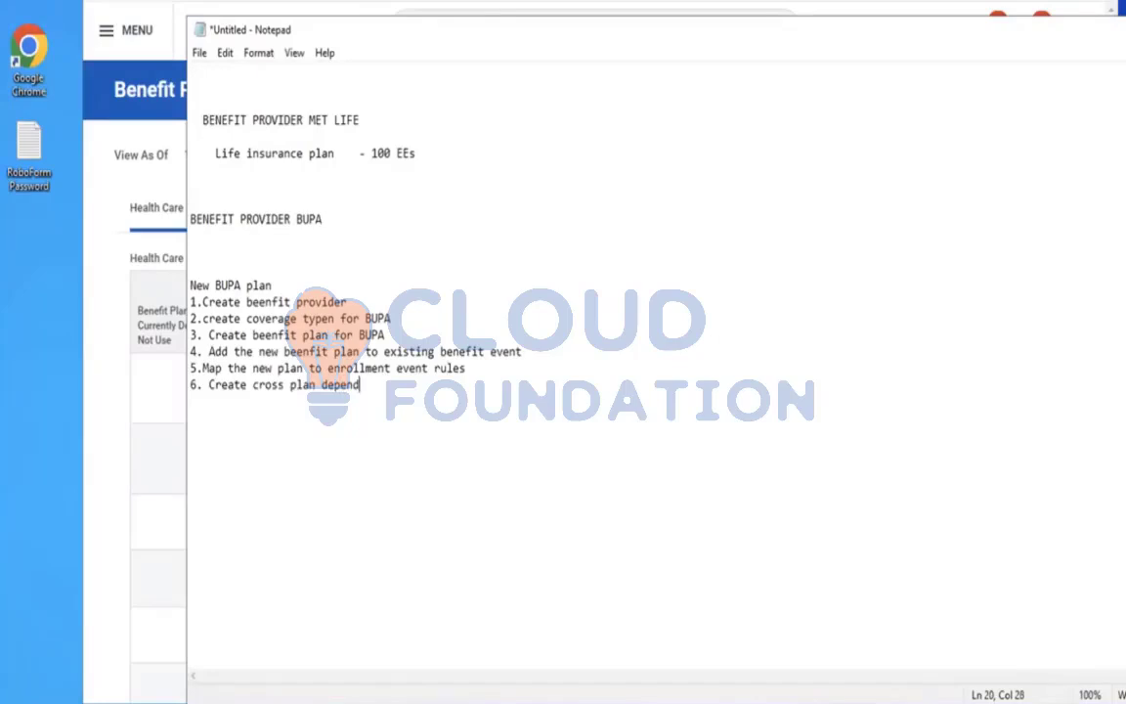
pyautogui.write('ency to choose on')
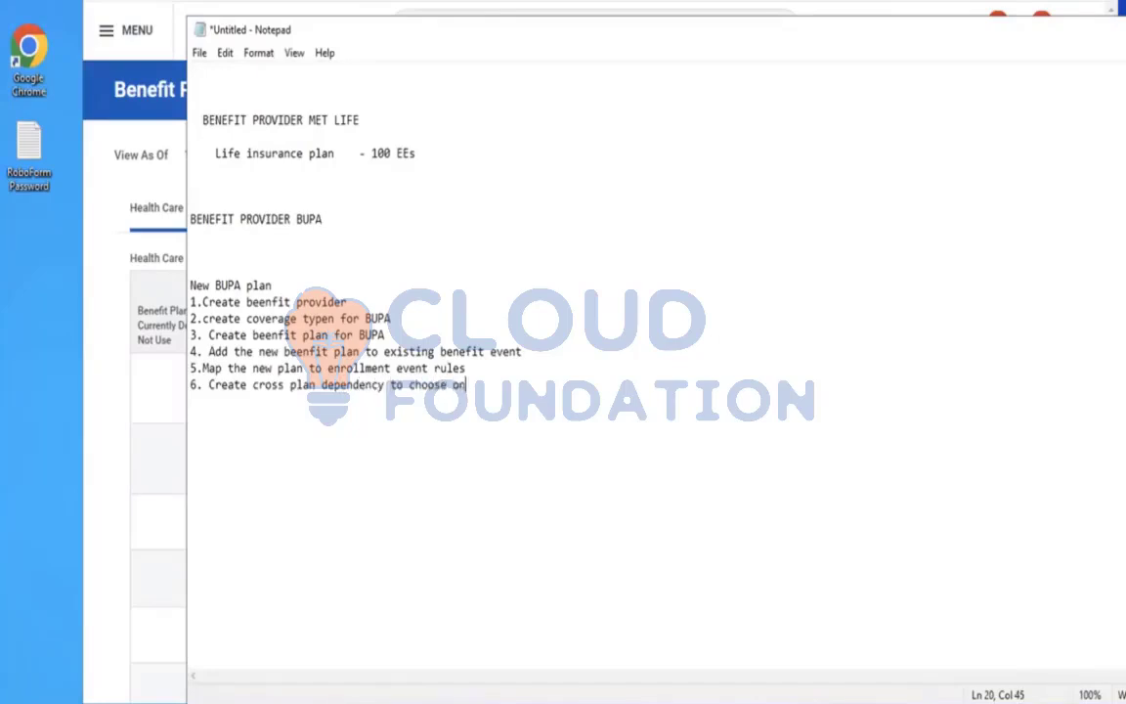
pyautogui.write('ly one plan either bUPA')
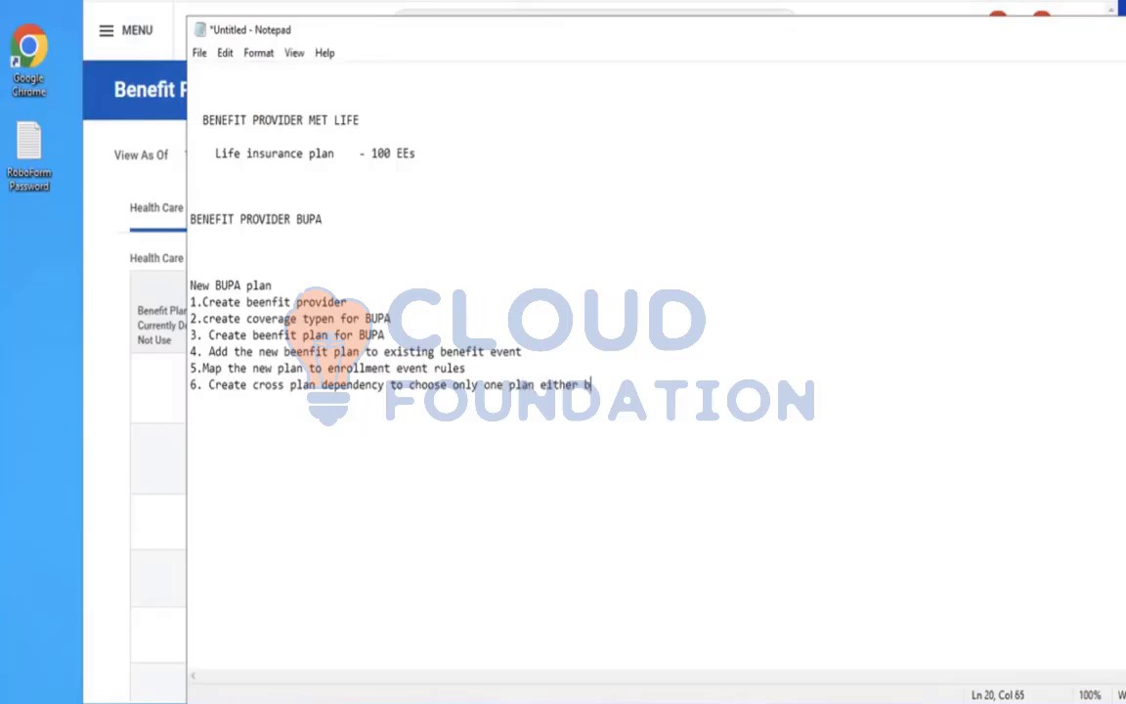
pyautogui.press('BackSpace')
pyautogui.press('BackSpace')
pyautogui.press('BackSpace')
pyautogui.press('BackSpace')
pyautogui.press('BackSpace')
pyautogui.write('BUPA or MET LIFE')
pyautogui.press('Return')
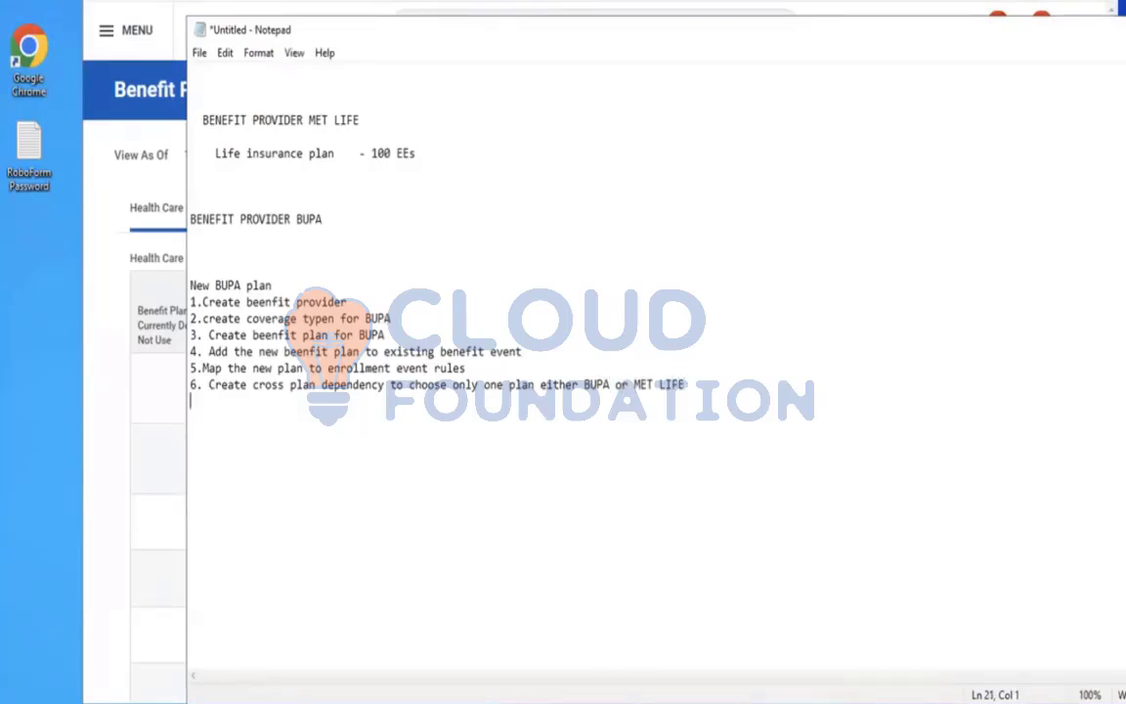
# Add item 7. Map the new BUPA plan under plan year definition., fixing the spacing before definition
pyautogui.write('7. Map the new BUPA')
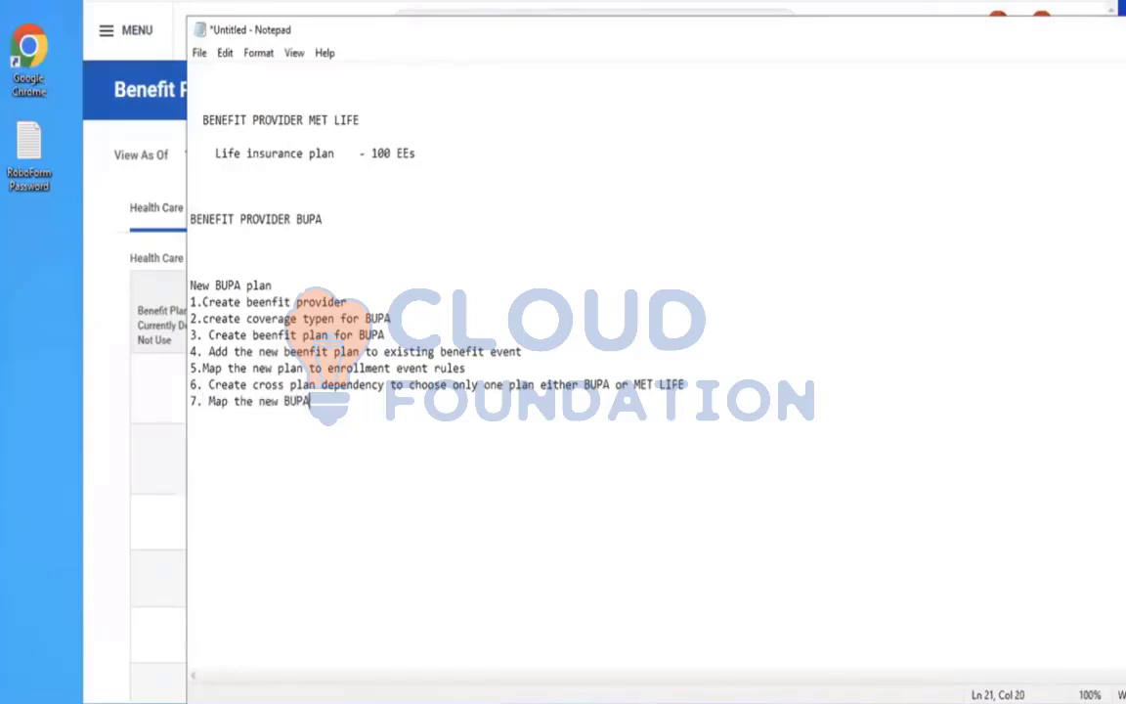
pyautogui.write(' plan under pa')
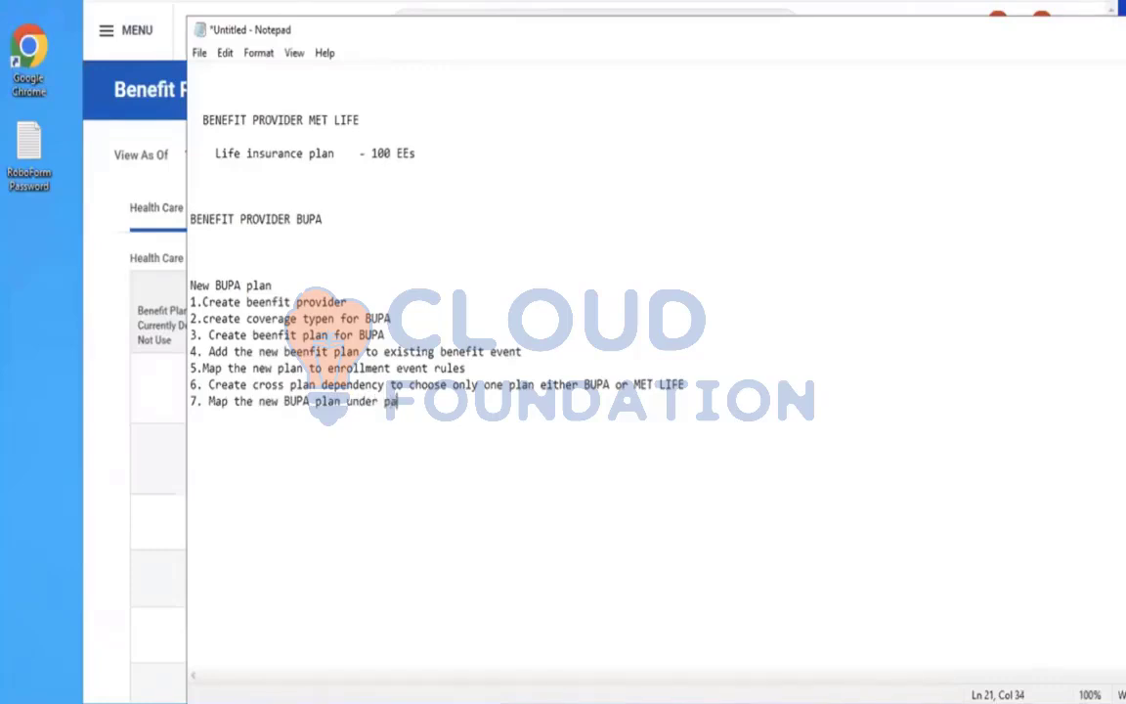
pyautogui.press('BackSpace')
pyautogui.write('lan yeardefinition')
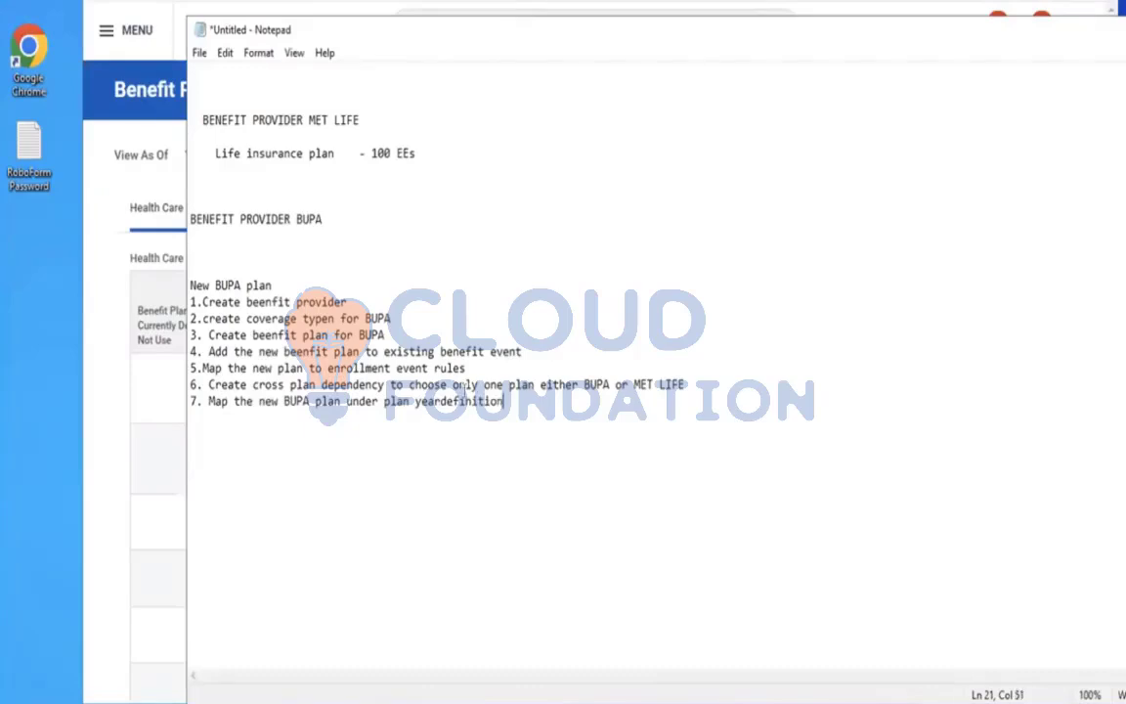
pyautogui.click(442, 401)
pyautogui.click(523, 401)
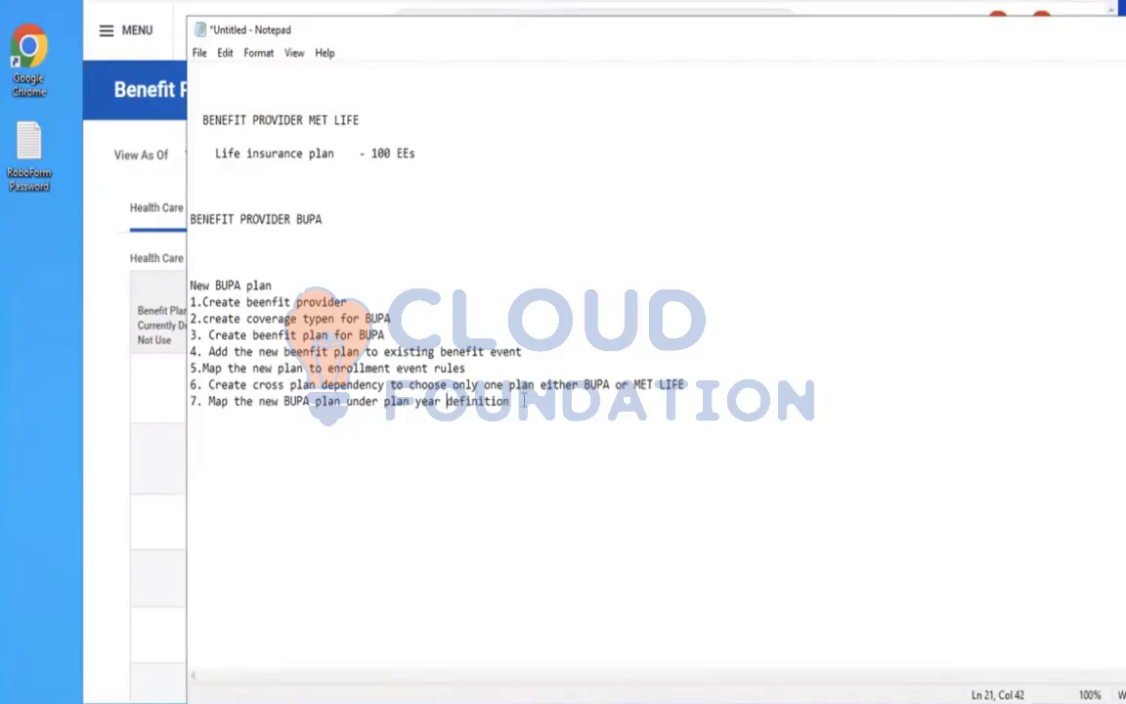
pyautogui.press('BackSpace')
pyautogui.write('.')
pyautogui.press('Return')
# Start item 8 as Create EIB to remove 50 EEs from the MET life plan
pyautogui.write('8.')
pyautogui.click(363, 319)
pyautogui.click(217, 422)
pyautogui.write('Create ')
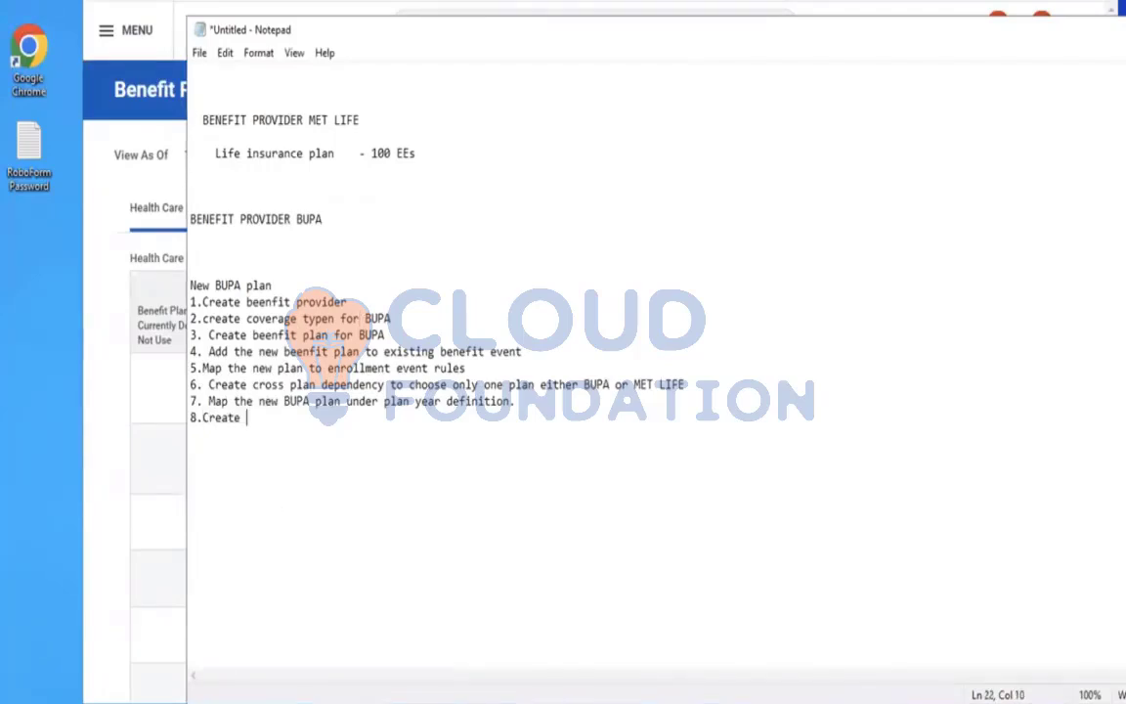
pyautogui.write('beenfit plan')
pyautogui.press('BackSpace')
pyautogui.press('BackSpace')
pyautogui.press('BackSpace')
pyautogui.press('BackSpace')
pyautogui.press('BackSpace')
pyautogui.press('BackSpace')
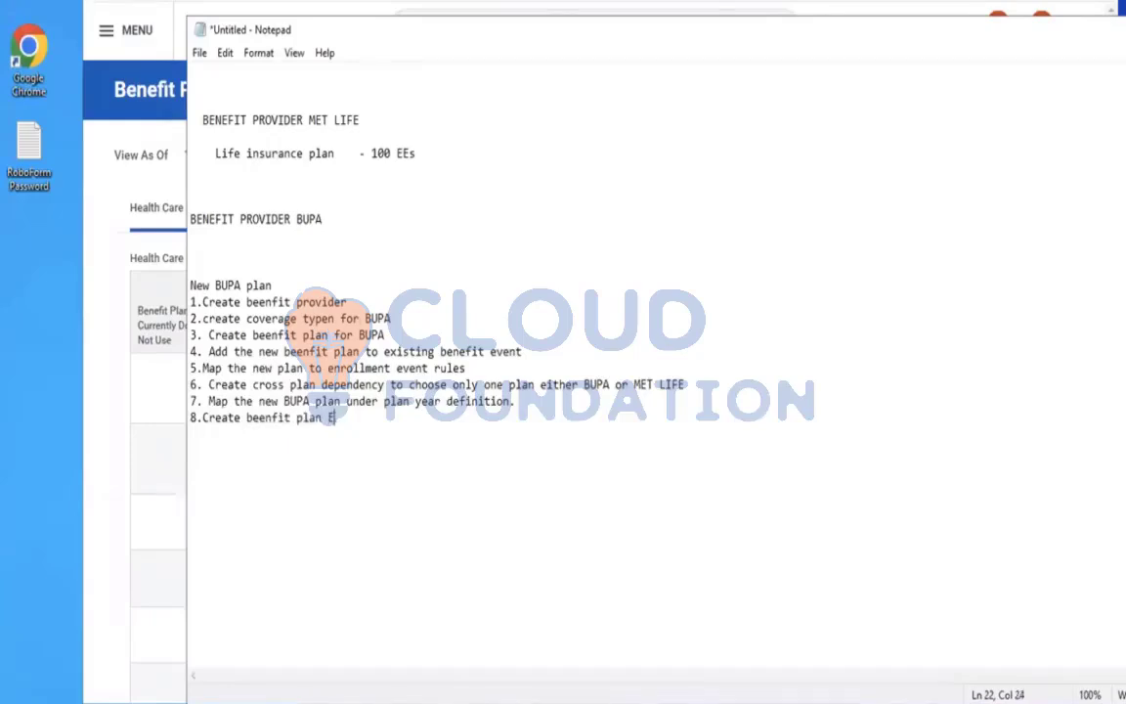
pyautogui.press('BackSpace')
pyautogui.press('BackSpace')
pyautogui.press('BackSpace')
pyautogui.press('BackSpace')
pyautogui.press('BackSpace')
pyautogui.press('BackSpace')
pyautogui.press('BackSpace')
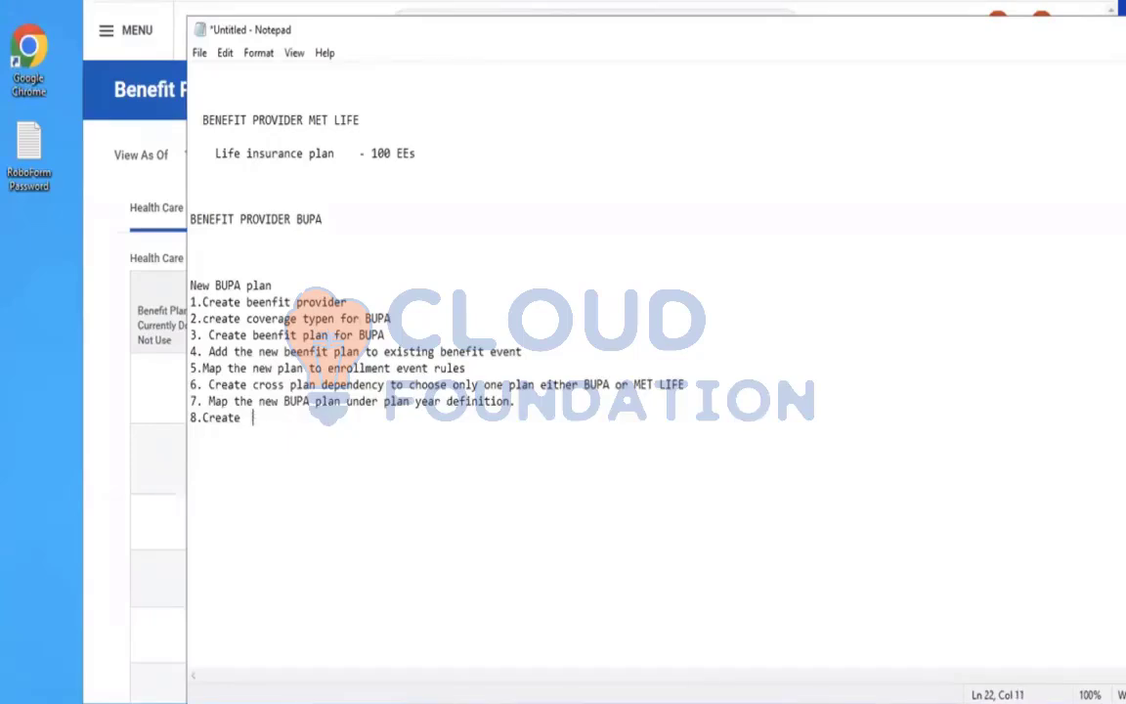
pyautogui.write('EIB to assign ')
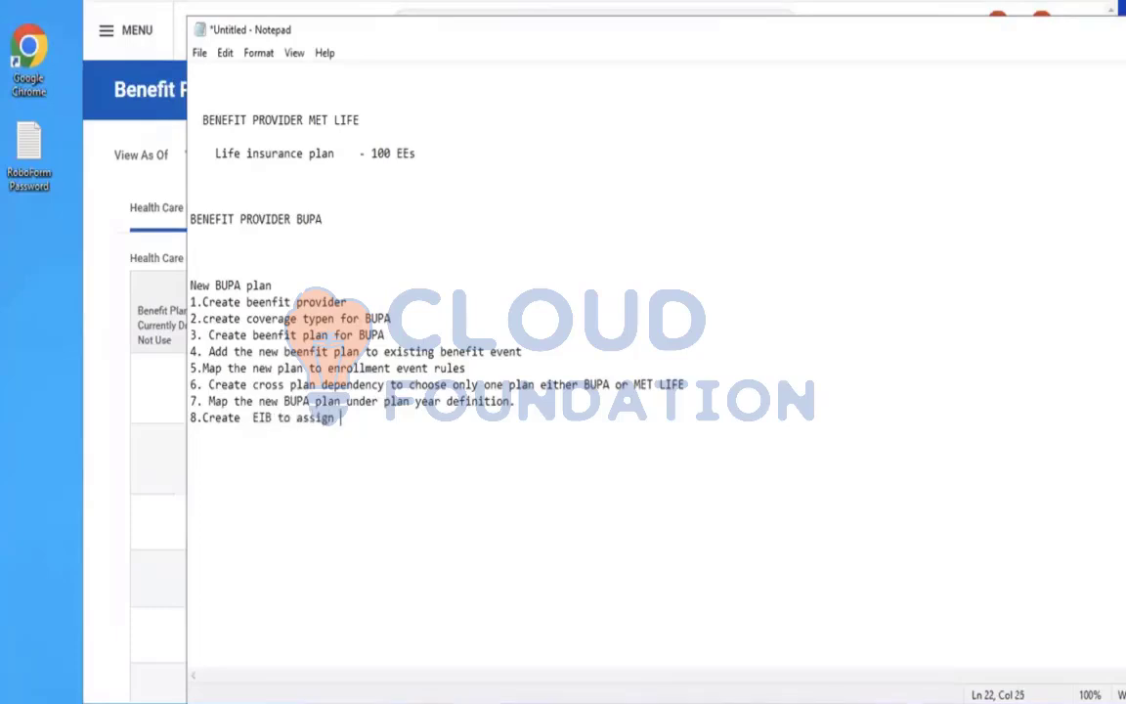
pyautogui.write('new beenfit plan')
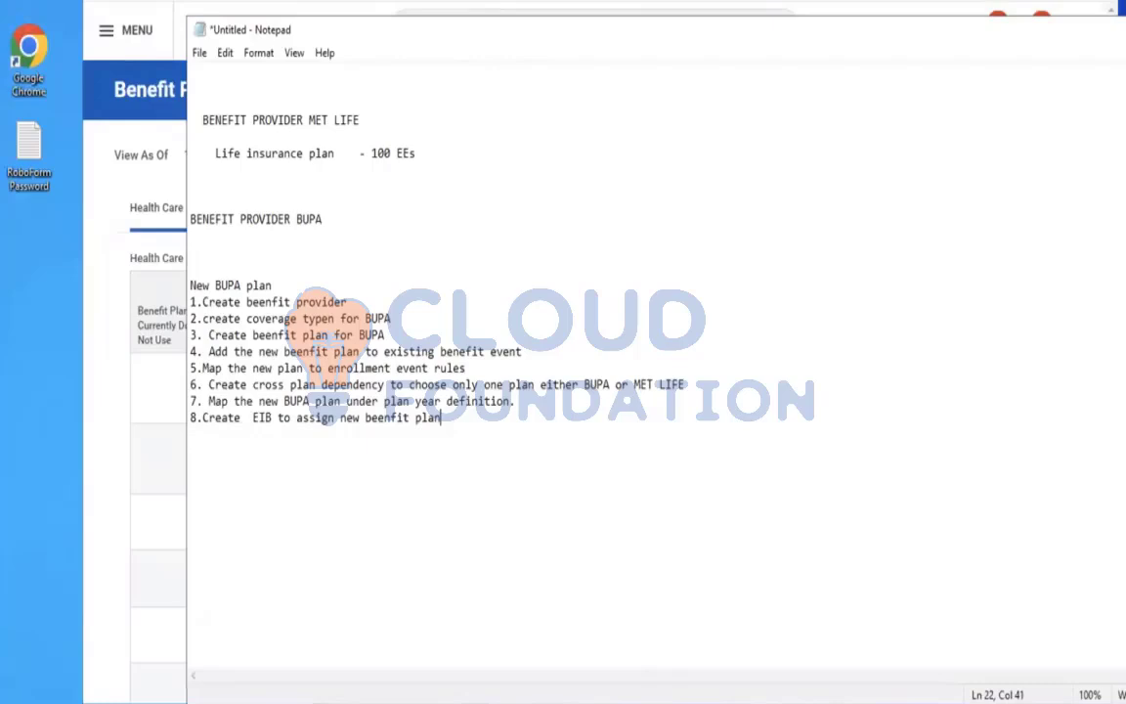
pyautogui.write('amd alos')
pyautogui.press('BackSpace')
pyautogui.press('BackSpace')
pyautogui.press('BackSpace')
pyautogui.press('BackSpace')
pyautogui.press('BackSpace')
pyautogui.press('BackSpace')
pyautogui.press('BackSpace')
pyautogui.press('BackSpace')
pyautogui.press('BackSpace')
pyautogui.press('BackSpace')
pyautogui.press('BackSpace')
pyautogui.press('BackSpace')
pyautogui.press('BackSpace')
pyautogui.press('BackSpace')
pyautogui.press('BackSpace')
pyautogui.press('BackSpace')
pyautogui.press('BackSpace')
pyautogui.press('BackSpace')
pyautogui.press('BackSpace')
pyautogui.press('BackSpace')
pyautogui.press('BackSpace')
pyautogui.press('BackSpace')
pyautogui.press('BackSpace')
pyautogui.press('BackSpace')
pyautogui.press('BackSpace')
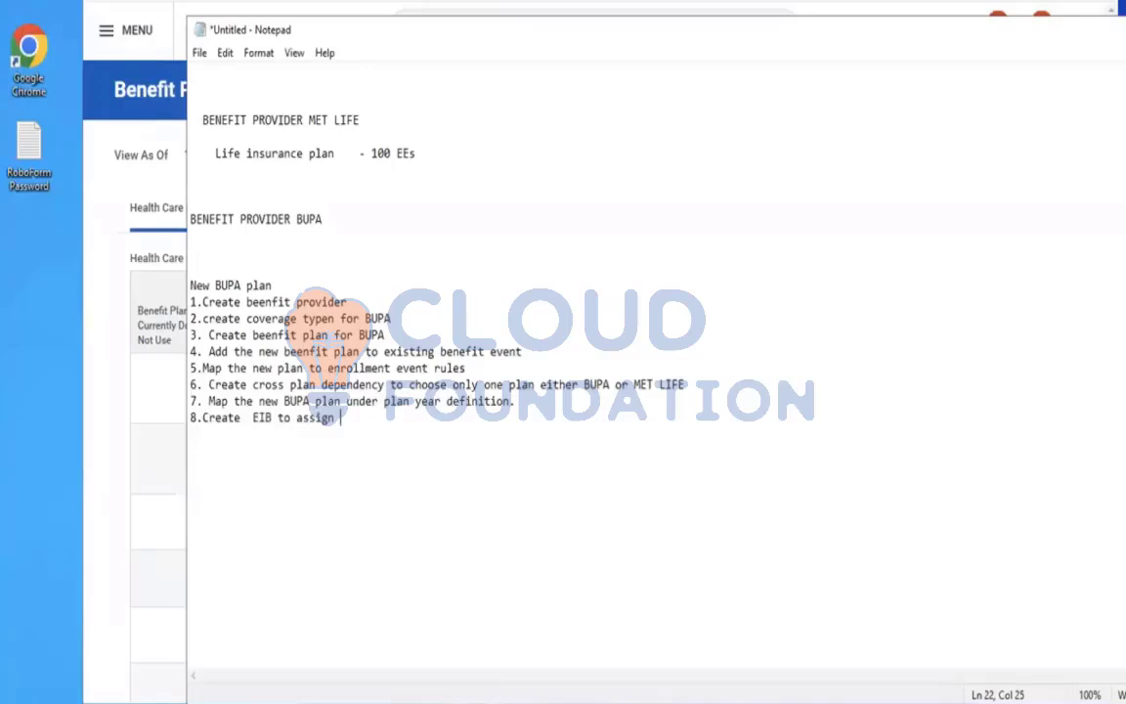
pyautogui.press('BackSpace')
pyautogui.press('BackSpace')
pyautogui.press('BackSpace')
pyautogui.press('BackSpace')
pyautogui.press('BackSpace')
pyautogui.press('BackSpace')
pyautogui.press('BackSpace')
pyautogui.press('BackSpace')
pyautogui.write('rem')
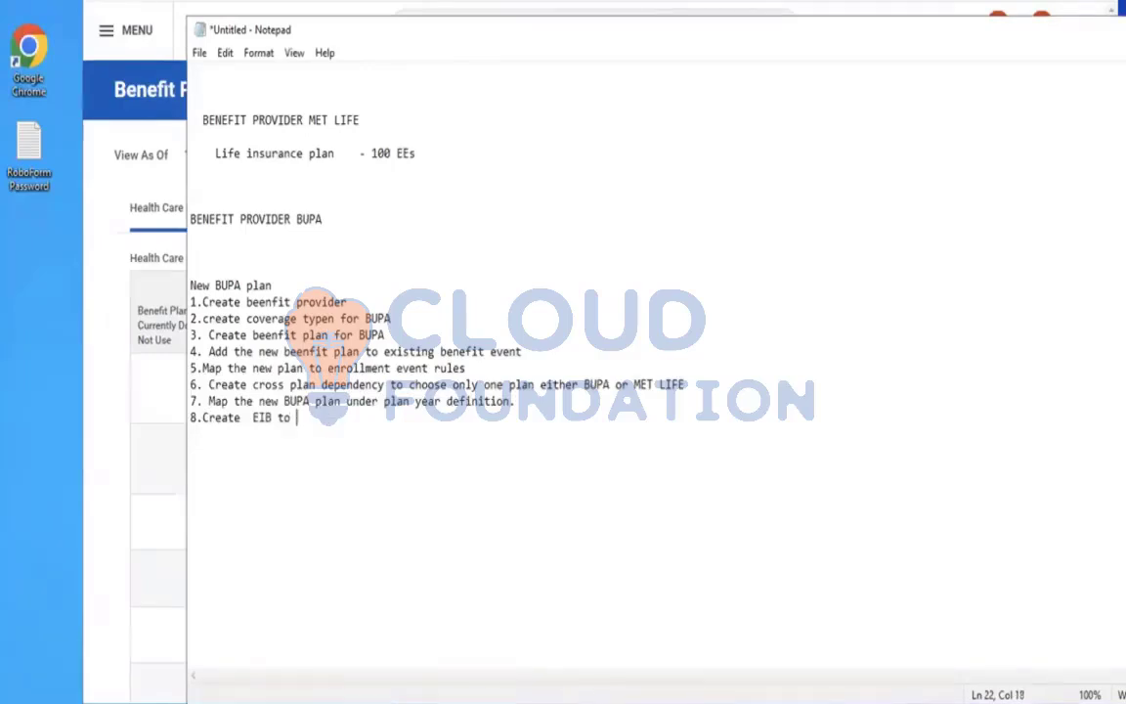
pyautogui.write('ove 50 EEs from t')
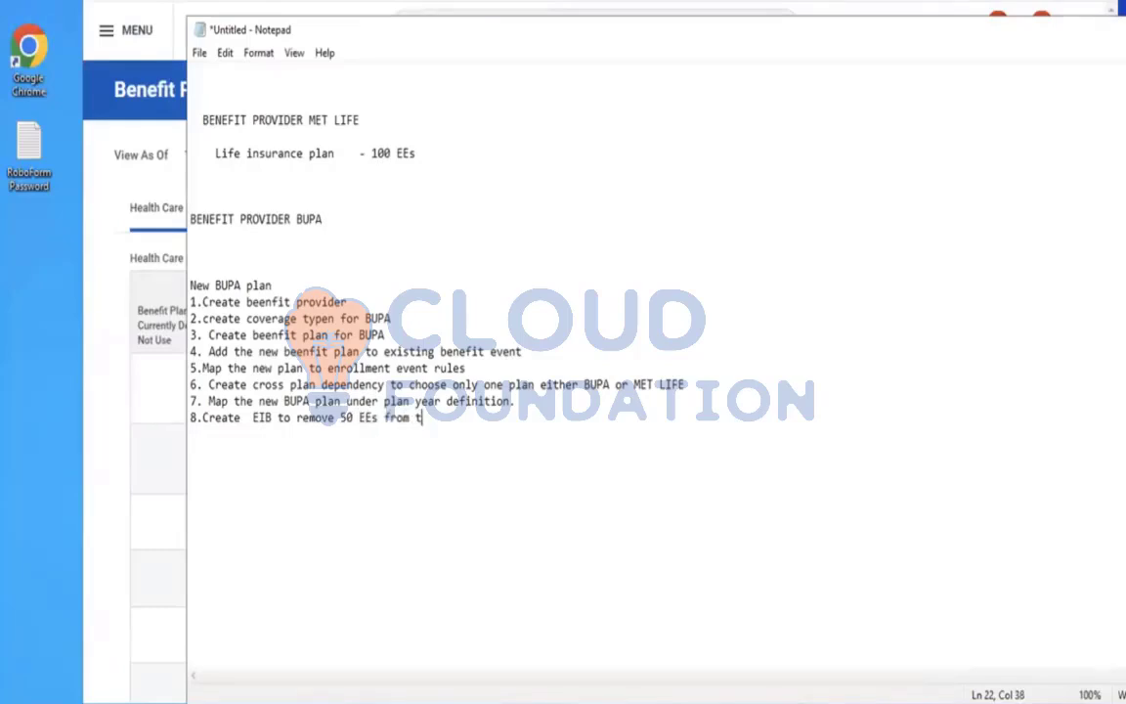
pyautogui.write('he MET life plan')
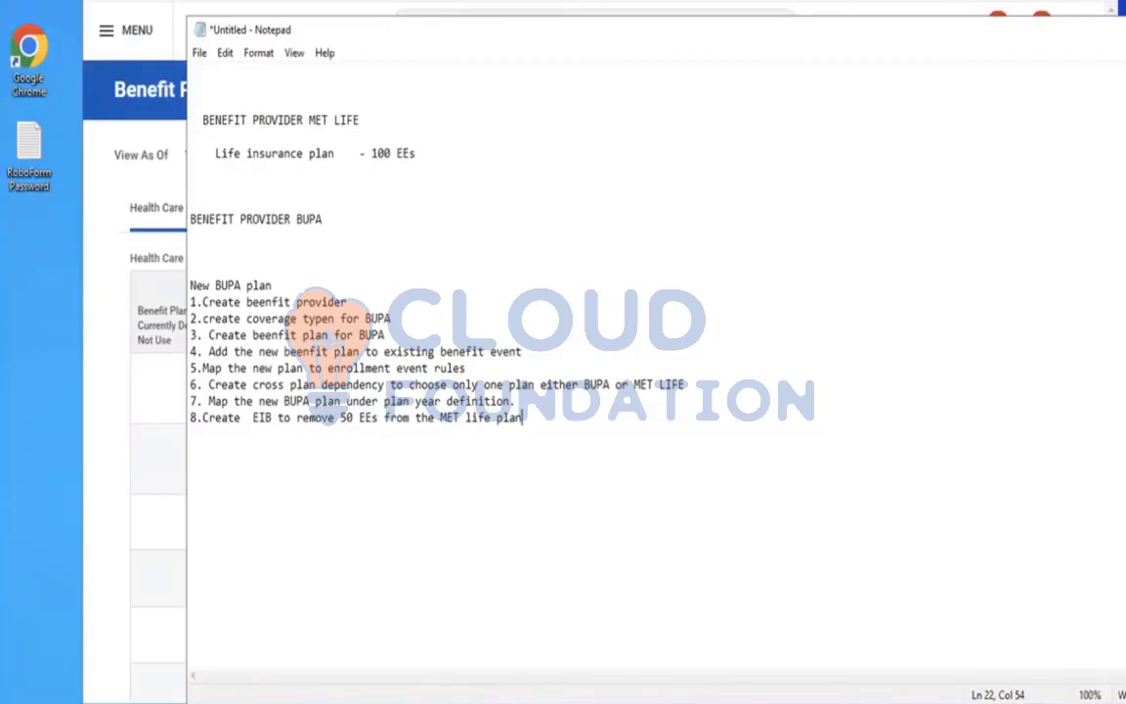
pyautogui.write(' and Assign the removed EE')
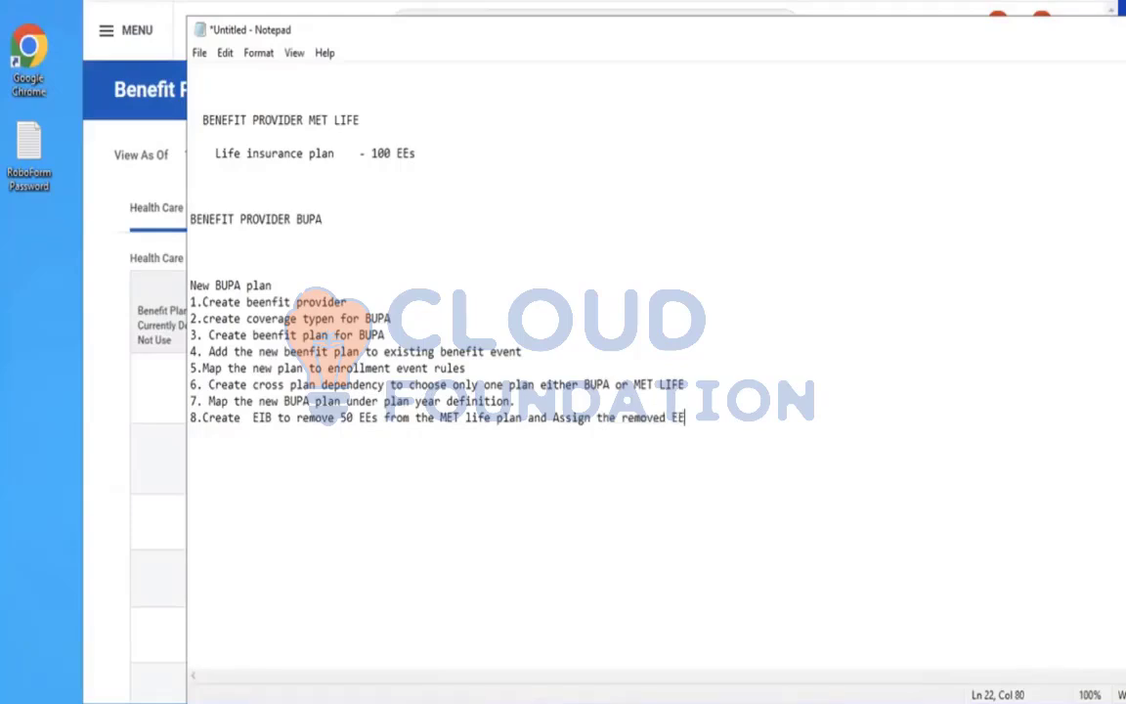
pyautogui.write(' to the new BUPA ')
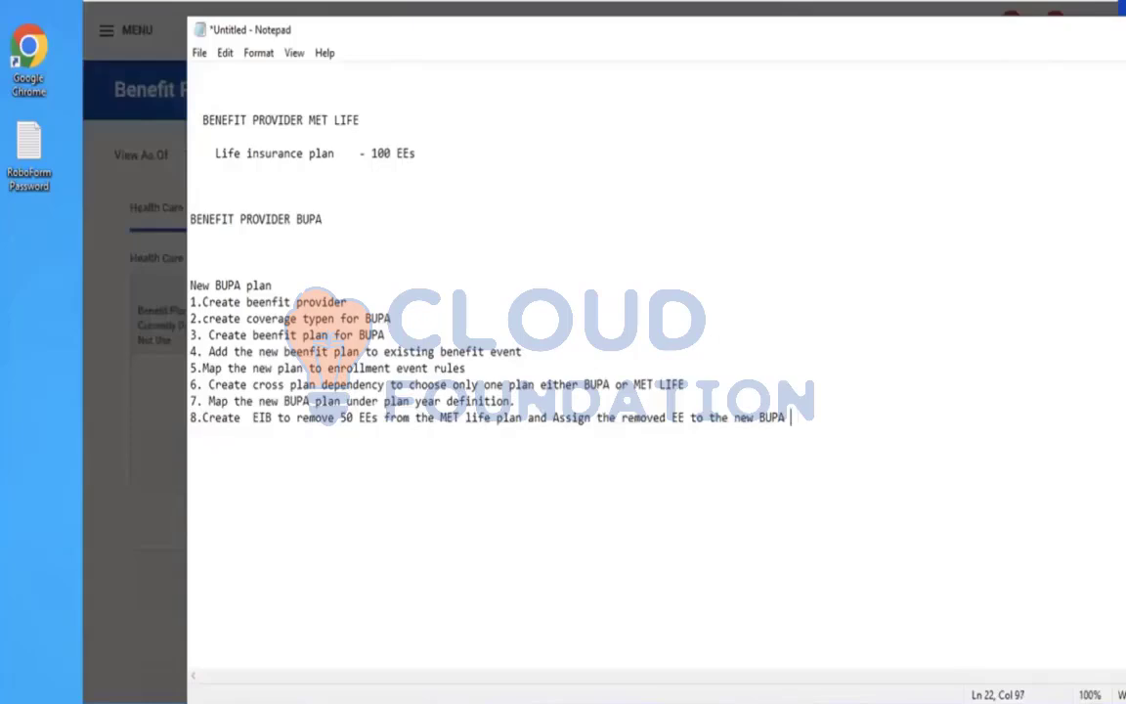
pyautogui.write('u')
# Extend item 8 with and Assign the removed EE to the new BUPA plan with eib
pyautogui.press('BackSpace')
pyautogui.write('plan with ei')
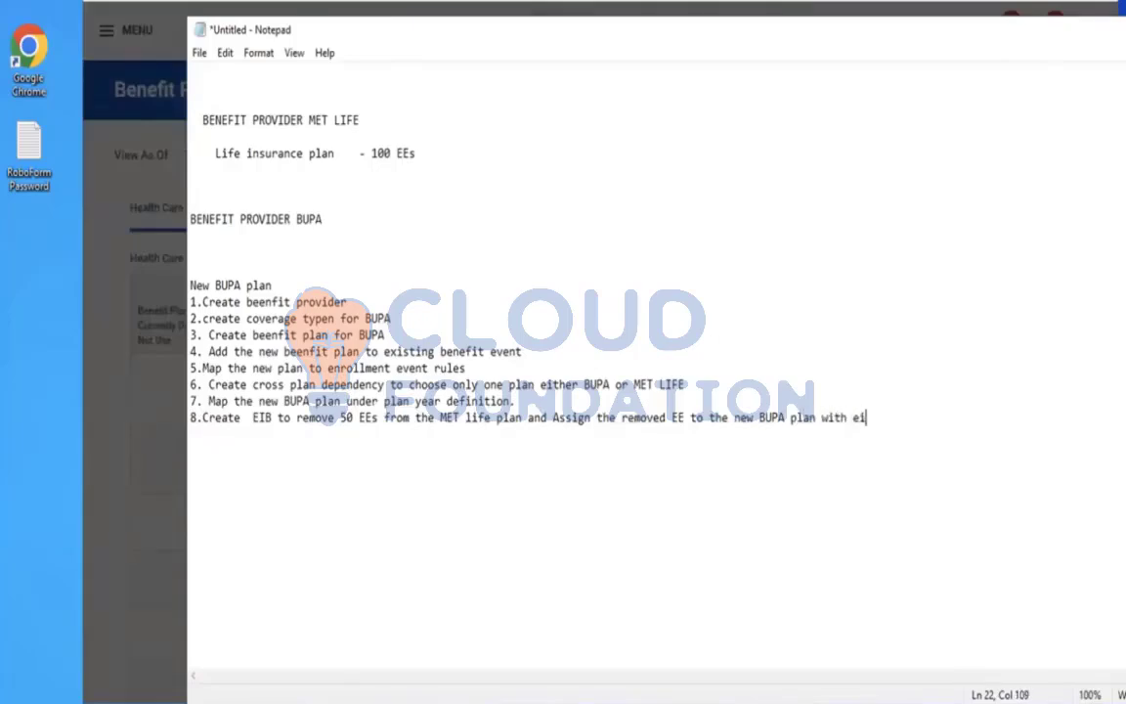
pyautogui.write('b.')
pyautogui.click(210, 419)
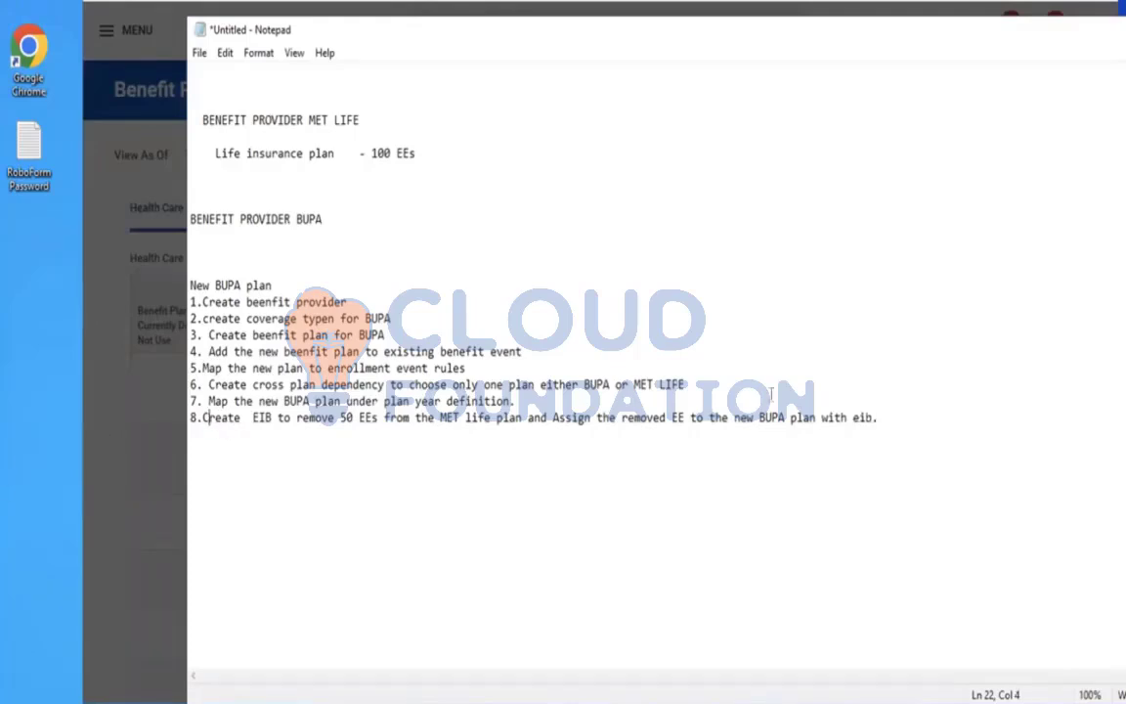
pyautogui.click(892, 415)
pyautogui.press('Return')
# Add item 9.Run the benefit census report to review the 50 EEs assigned to new BUPA pland removed form MET life plan
pyautogui.write('9. bENEFIT CENSUR')
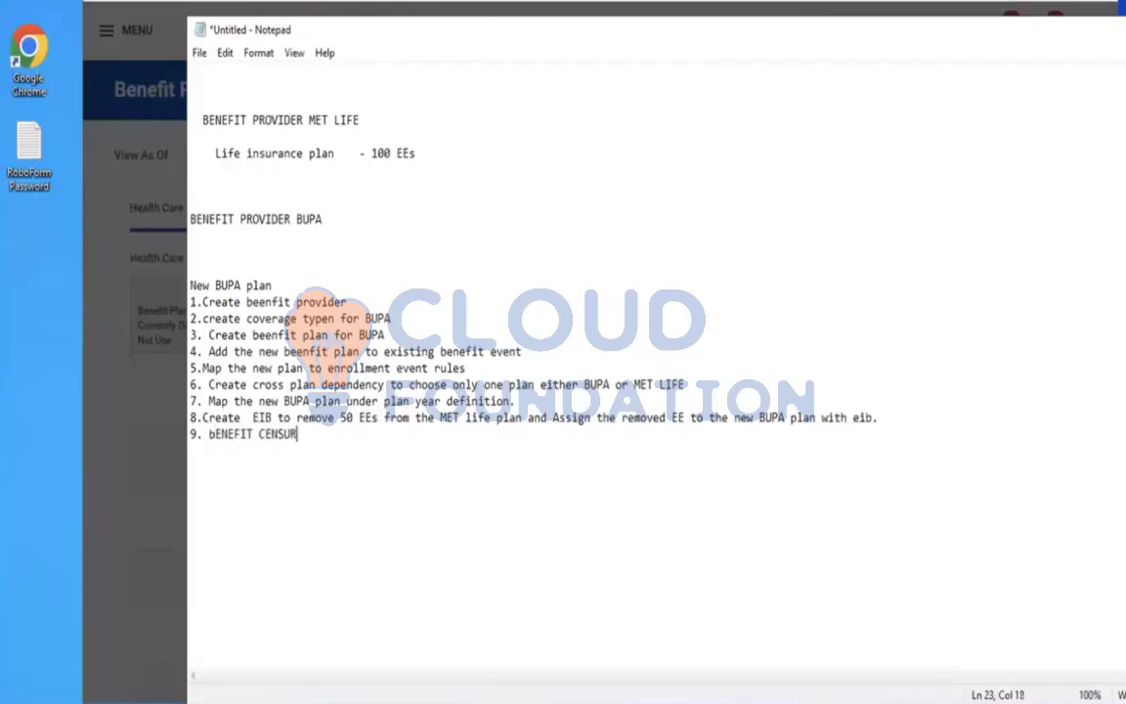
pyautogui.write('EPORT AND REVIEW')
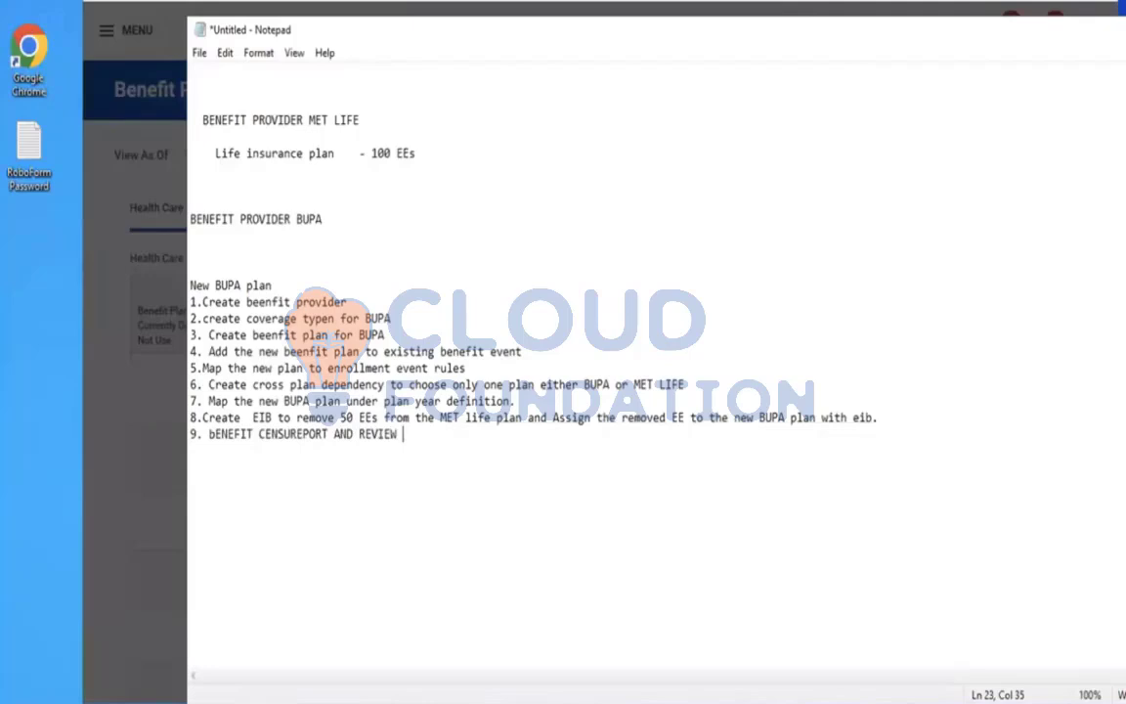
pyautogui.press('BackSpace')
pyautogui.press('BackSpace')
pyautogui.press('BackSpace')
pyautogui.press('BackSpace')
pyautogui.press('BackSpace')
pyautogui.press('BackSpace')
pyautogui.press('BackSpace')
pyautogui.press('BackSpace')
pyautogui.press('BackSpace')
pyautogui.press('BackSpace')
pyautogui.press('BackSpace')
pyautogui.press('BackSpace')
pyautogui.press('BackSpace')
pyautogui.press('BackSpace')
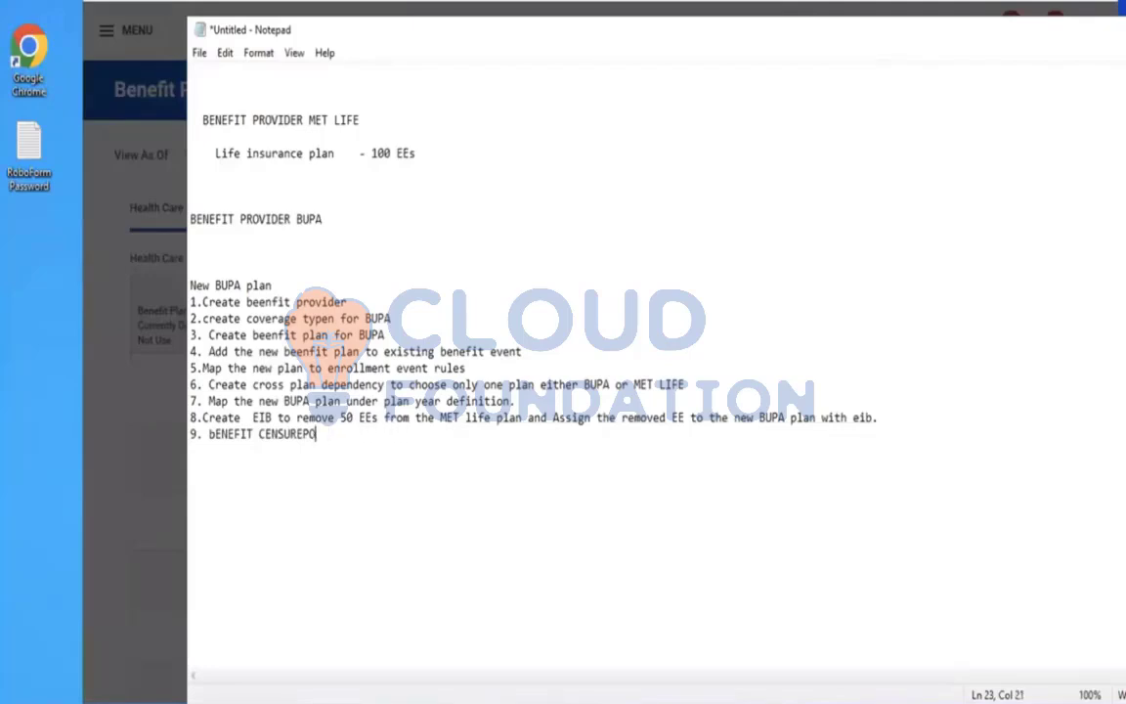
pyautogui.press('BackSpace')
pyautogui.press('BackSpace')
pyautogui.press('BackSpace')
pyautogui.press('BackSpace')
pyautogui.press('BackSpace')
pyautogui.press('BackSpace')
pyautogui.press('BackSpace')
pyautogui.press('BackSpace')
pyautogui.press('BackSpace')
pyautogui.press('BackSpace')
pyautogui.press('BackSpace')
pyautogui.press('BackSpace')
pyautogui.press('BackSpace')
pyautogui.press('BackSpace')
pyautogui.press('BackSpace')
pyautogui.press('BackSpace')
pyautogui.press('BackSpace')
pyautogui.press('BackSpace')
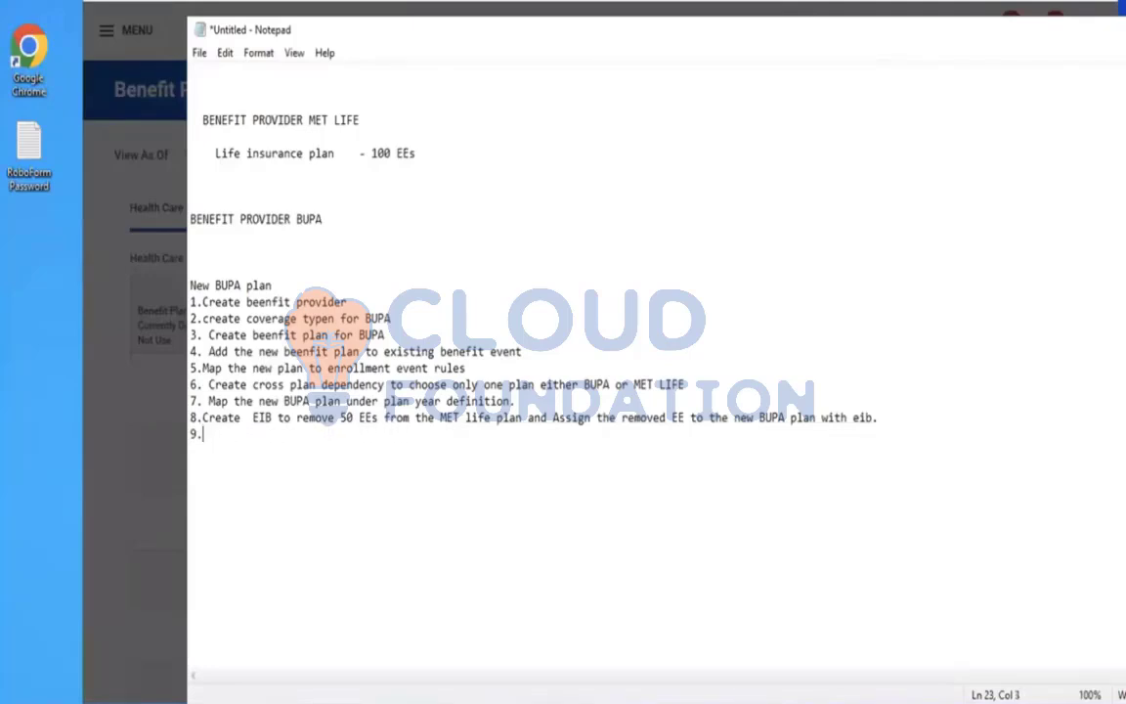
pyautogui.write('Run the benefit censur')
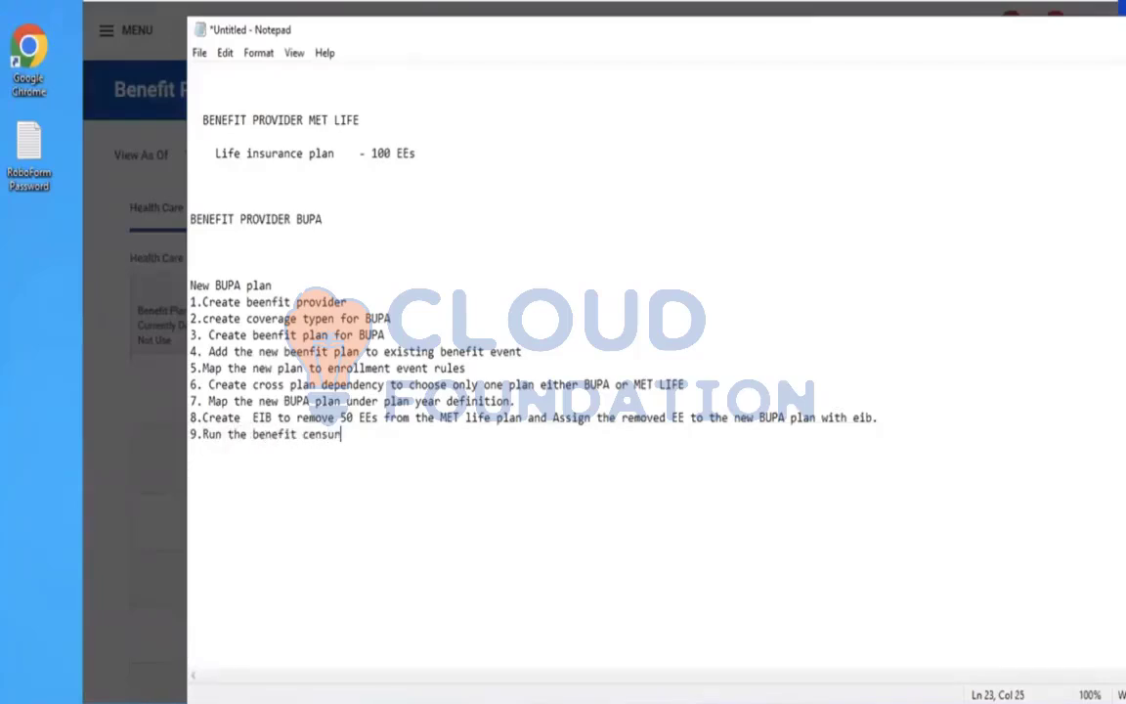
pyautogui.press('BackSpace')
pyautogui.write('s report to review the 50 ')
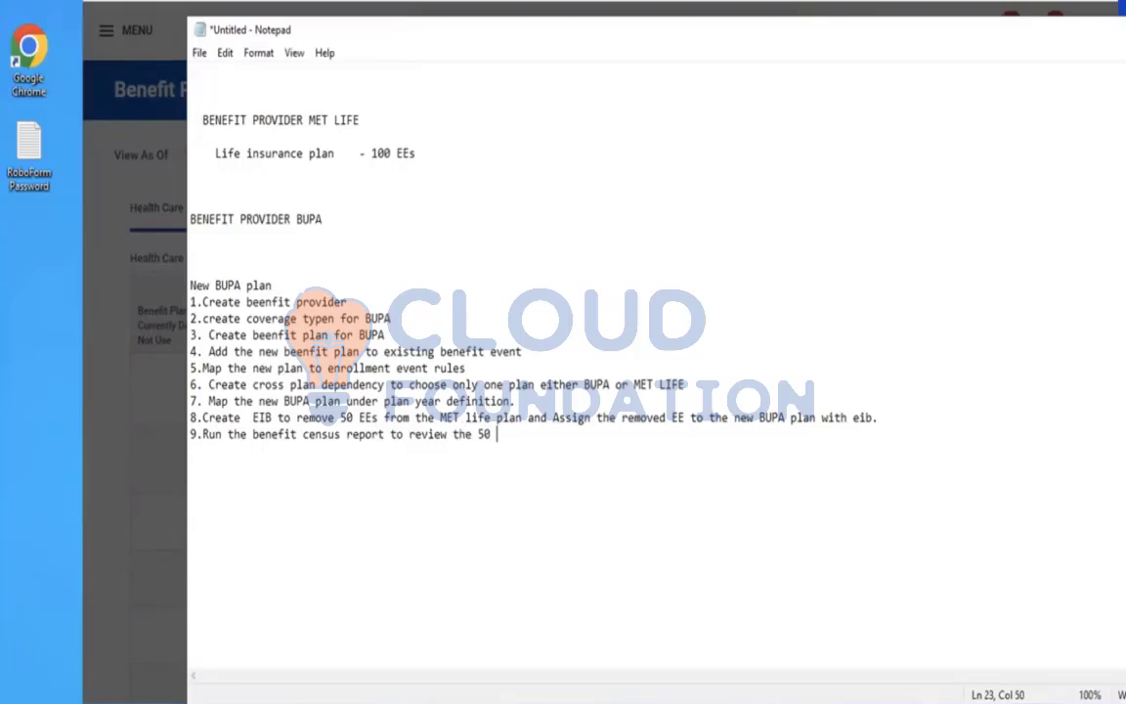
pyautogui.write('EEs assigned to new ')
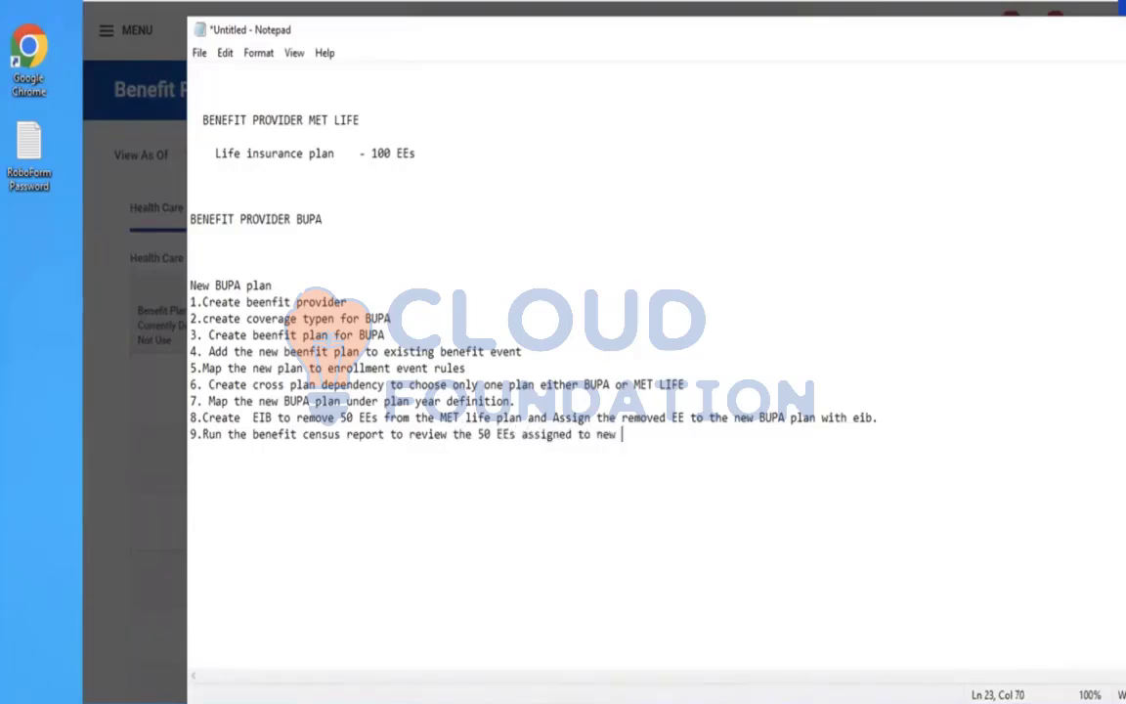
pyautogui.write('BUPA pland removed for')
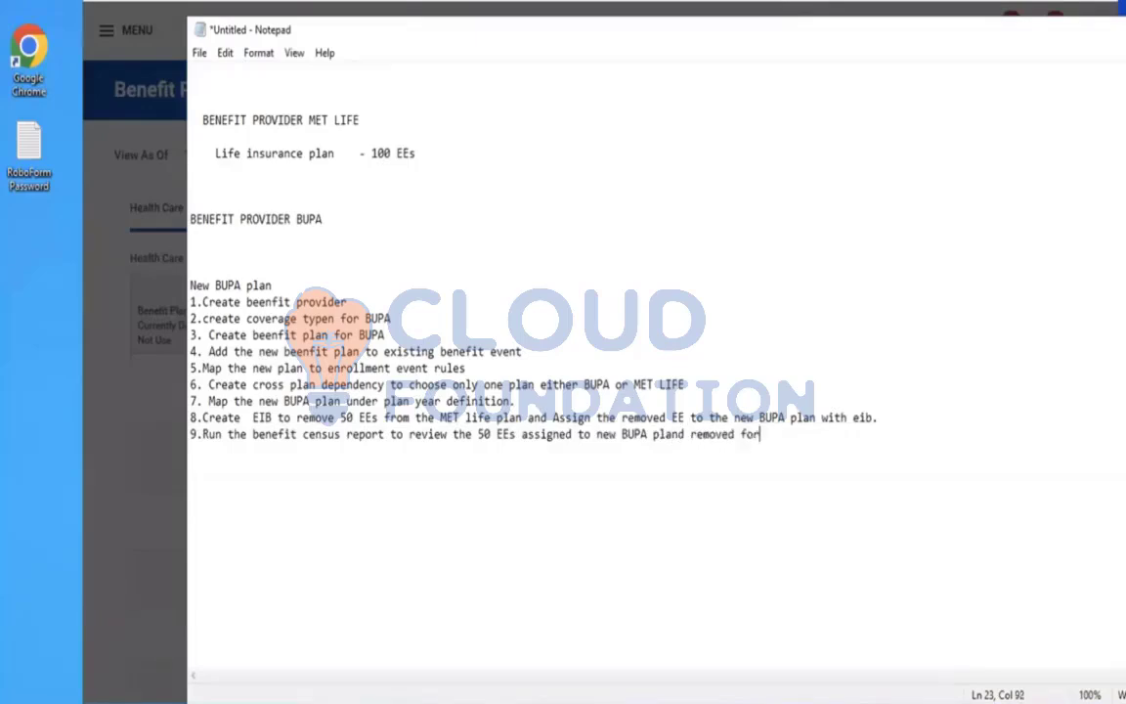
pyautogui.write('m MET life plan')
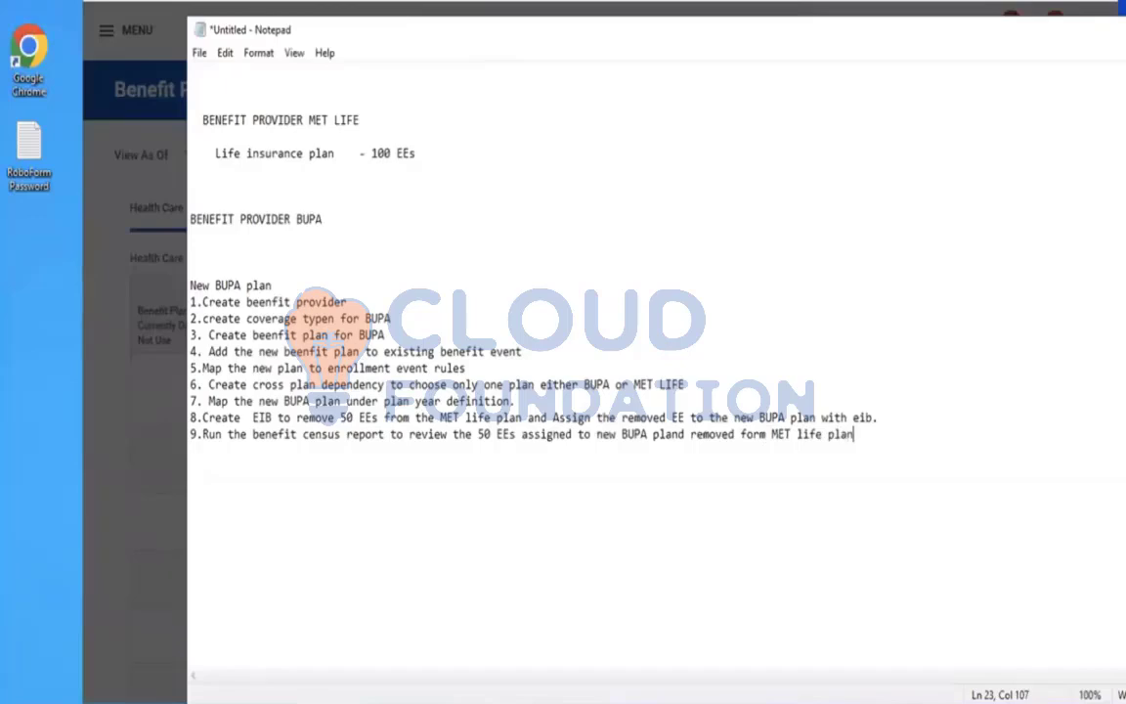